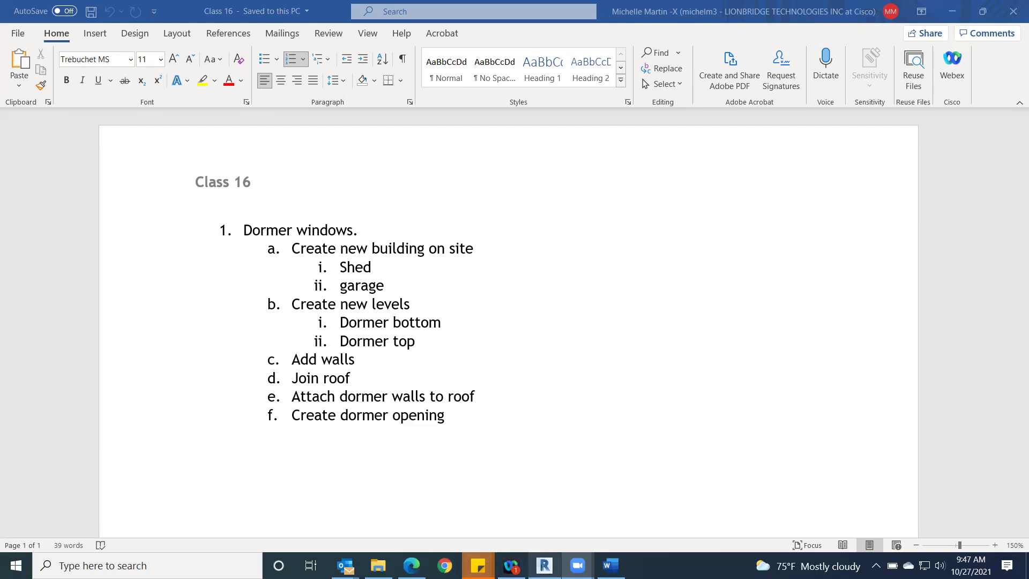
Switch to Revit and create a new project from the Architectural Template.
left_click(545, 566)
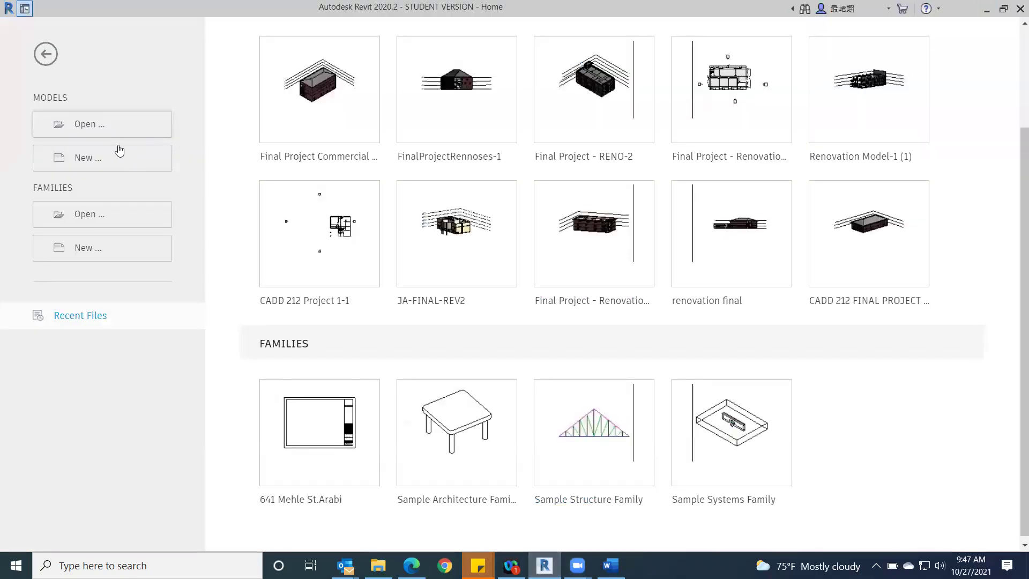
left_click(96, 157)
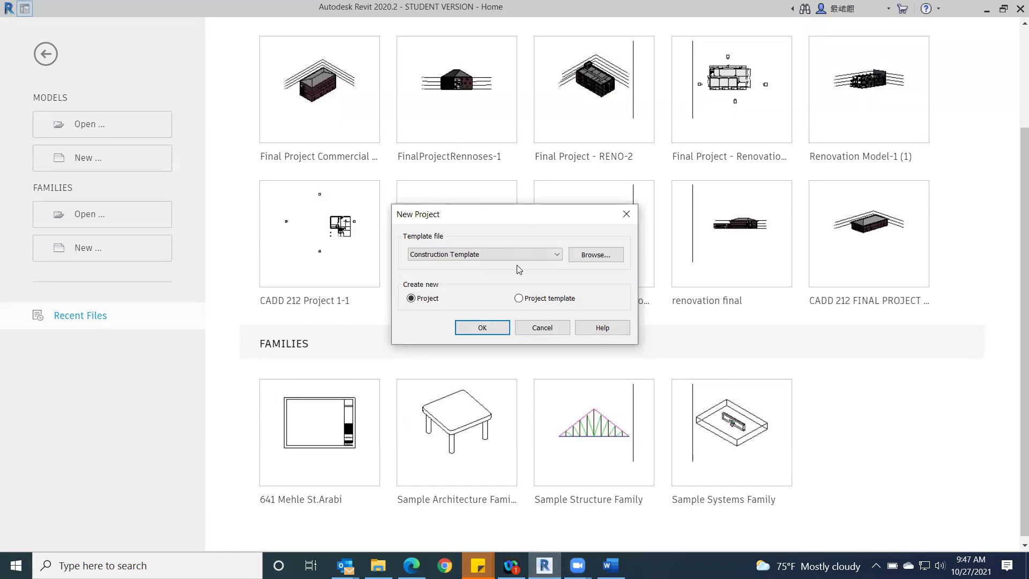
left_click(557, 255)
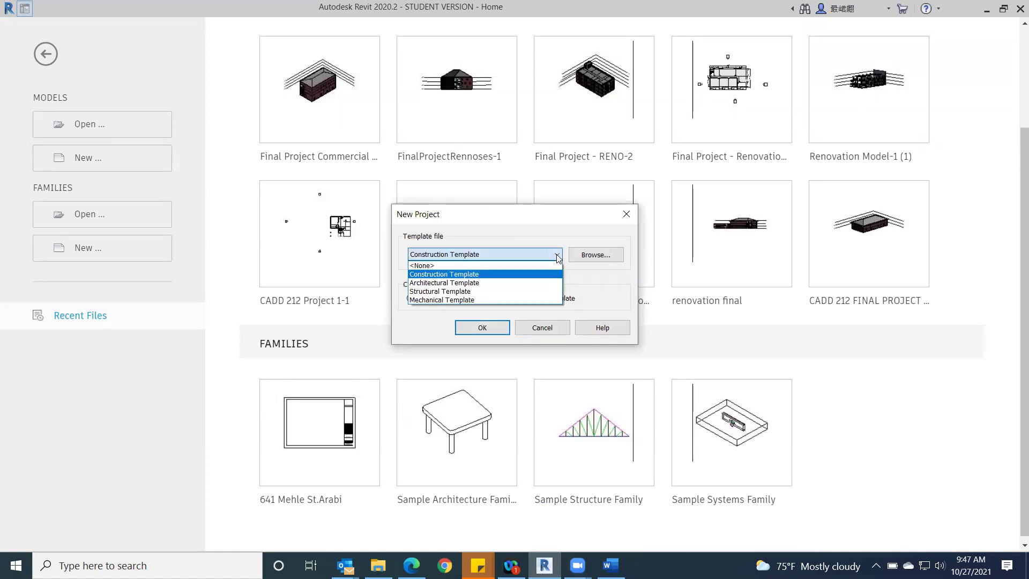
left_click(485, 284)
left_click(485, 327)
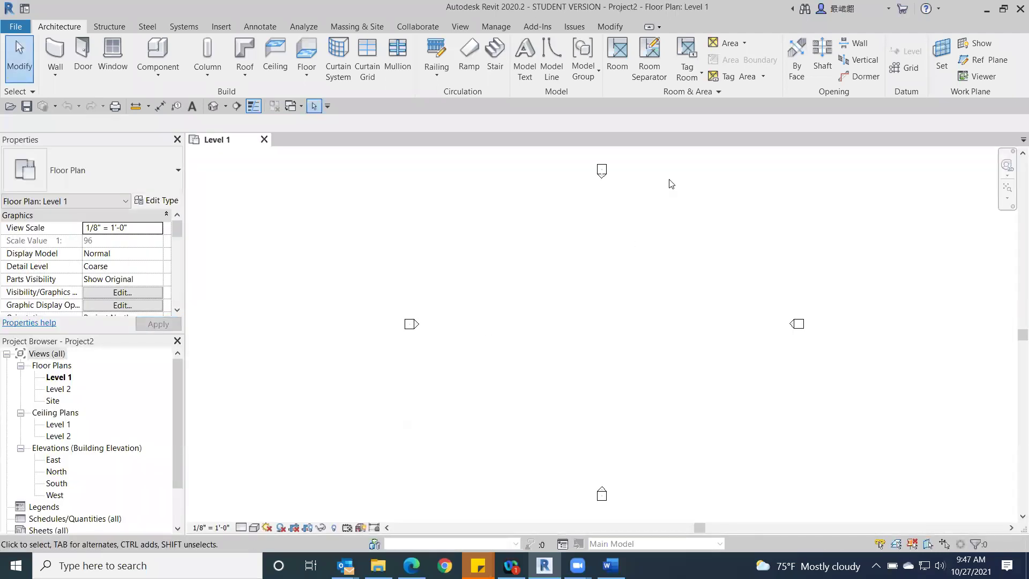
Draw a 36' by 20' rectangle of Exterior - Brick on Mtl. Stud walls between the elevation markers on Level 1.
left_click(55, 56)
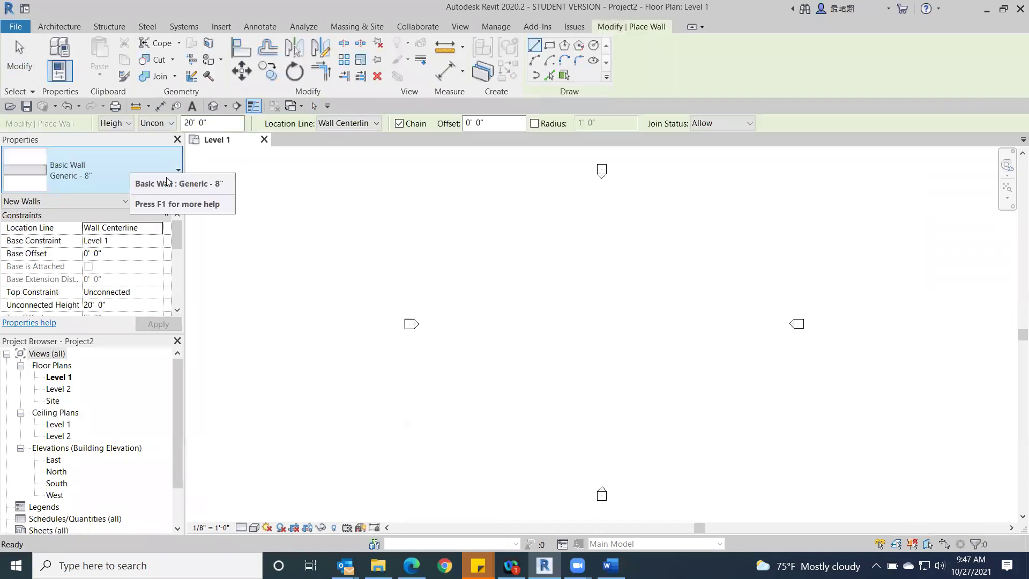
left_click(134, 179)
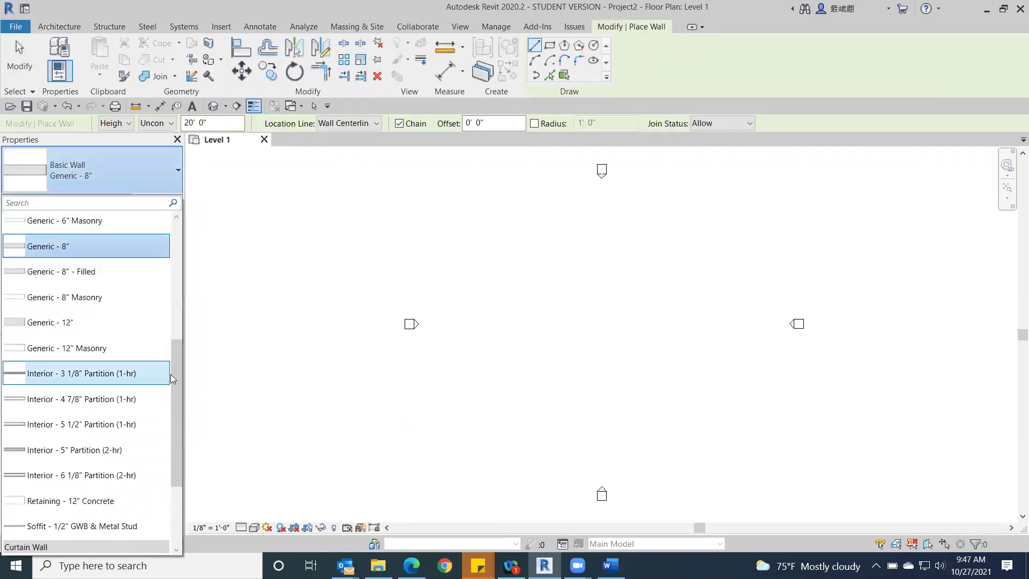
left_click_drag(176, 349, 175, 235)
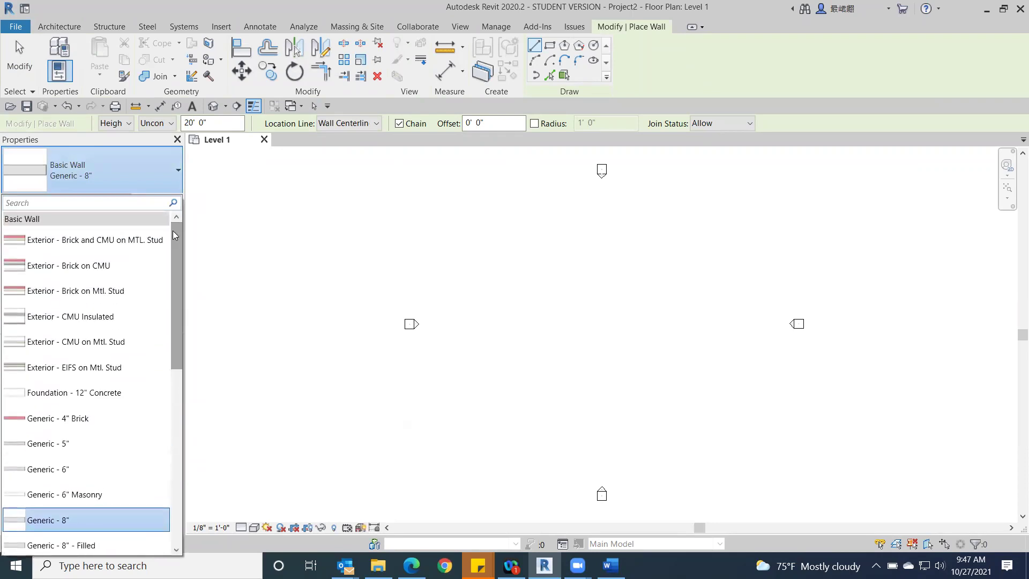
left_click(75, 292)
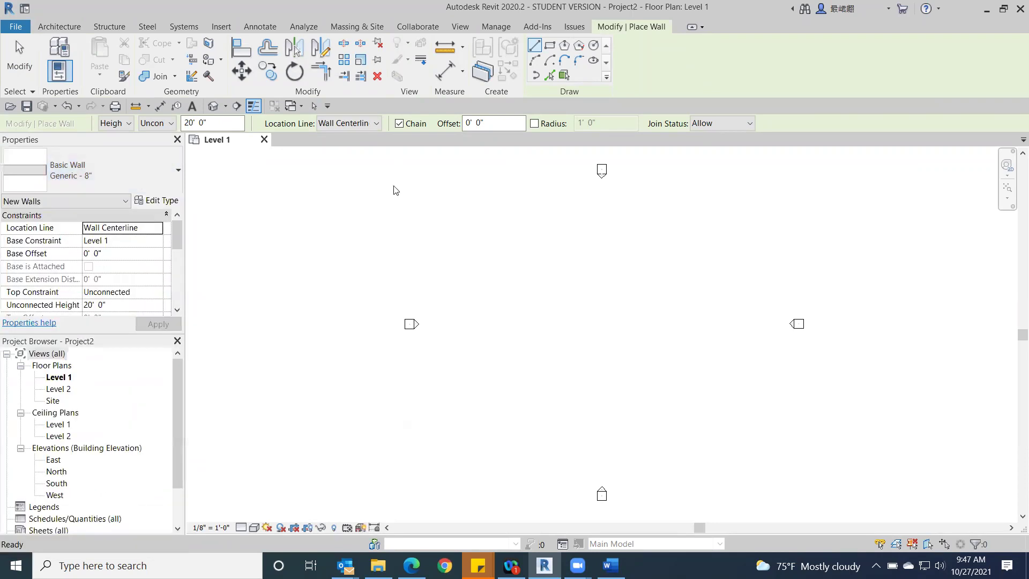
left_click(549, 49)
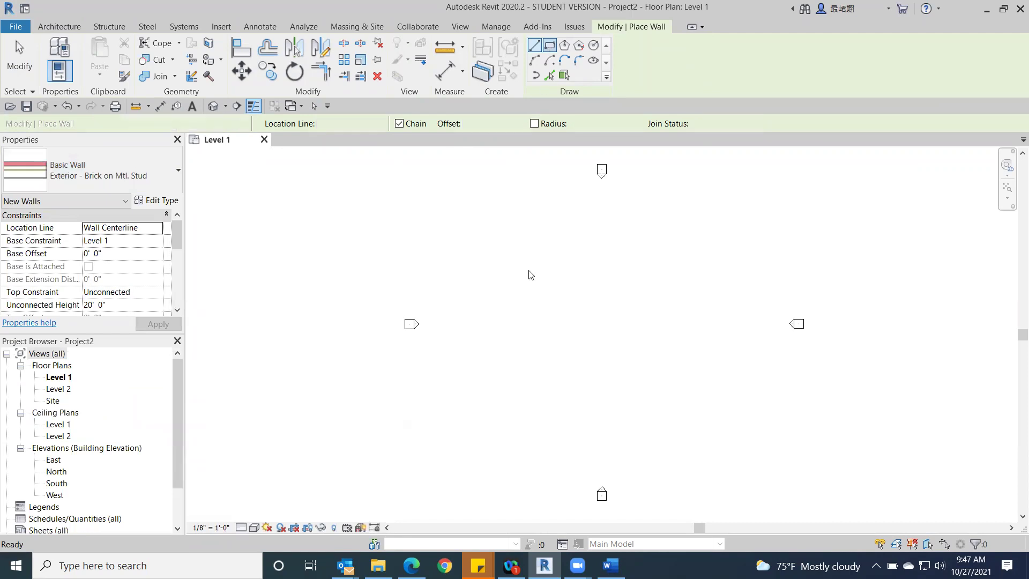
left_click(514, 310)
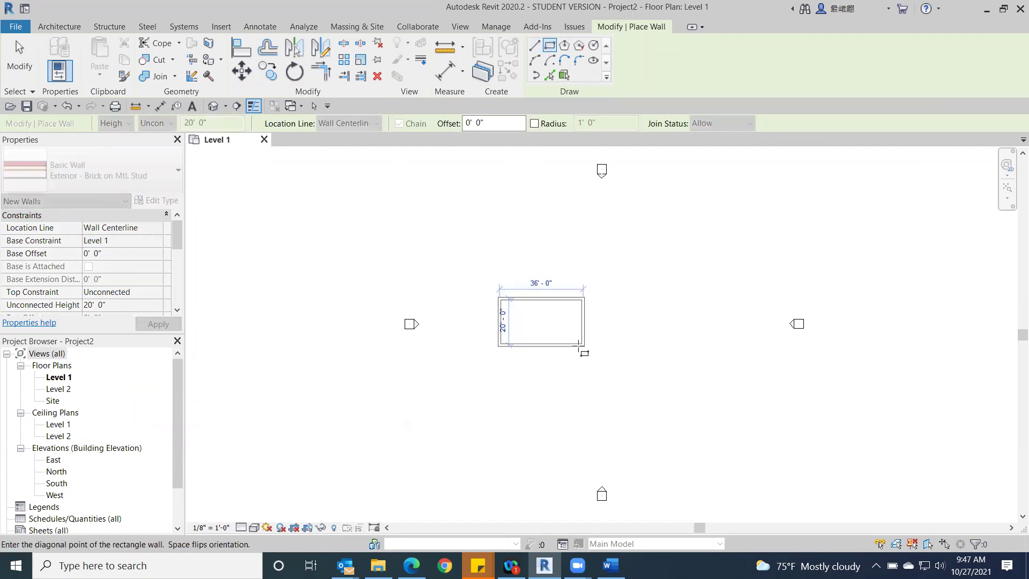
left_click(584, 346)
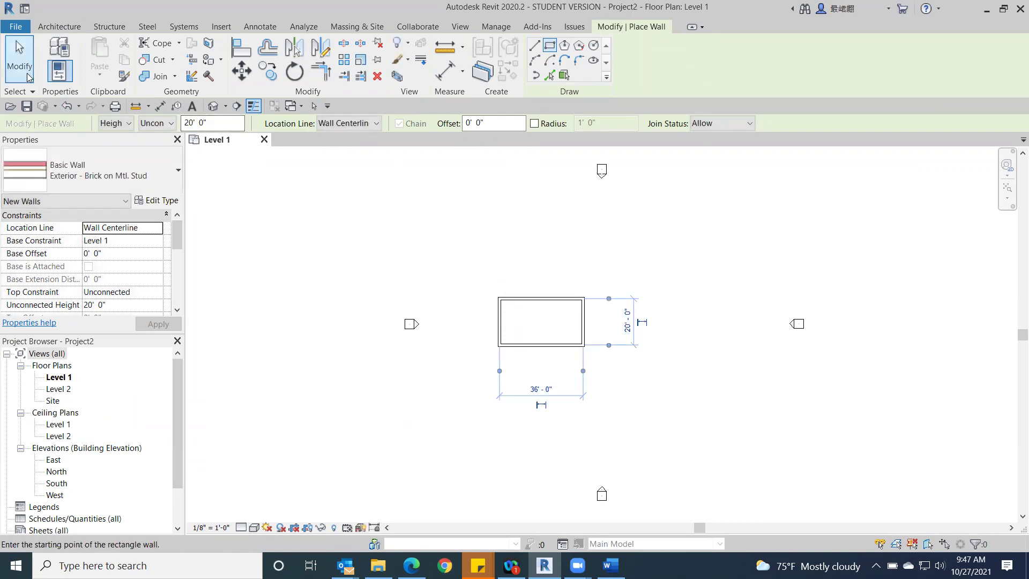
left_click(19, 56)
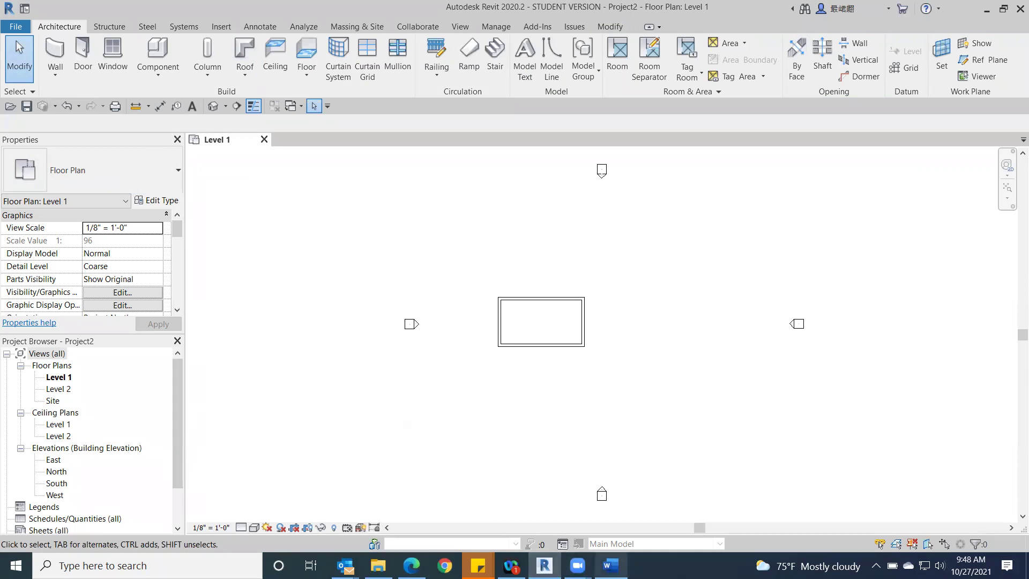
Check the dormer outline in the Word document, and return to Revit to open the South elevation.
left_click(611, 565)
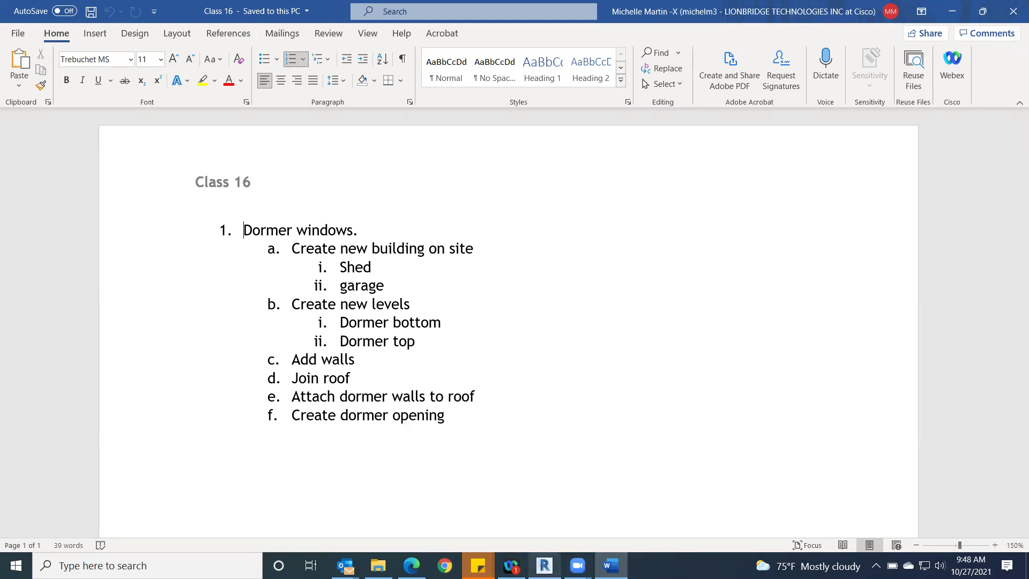
left_click(545, 565)
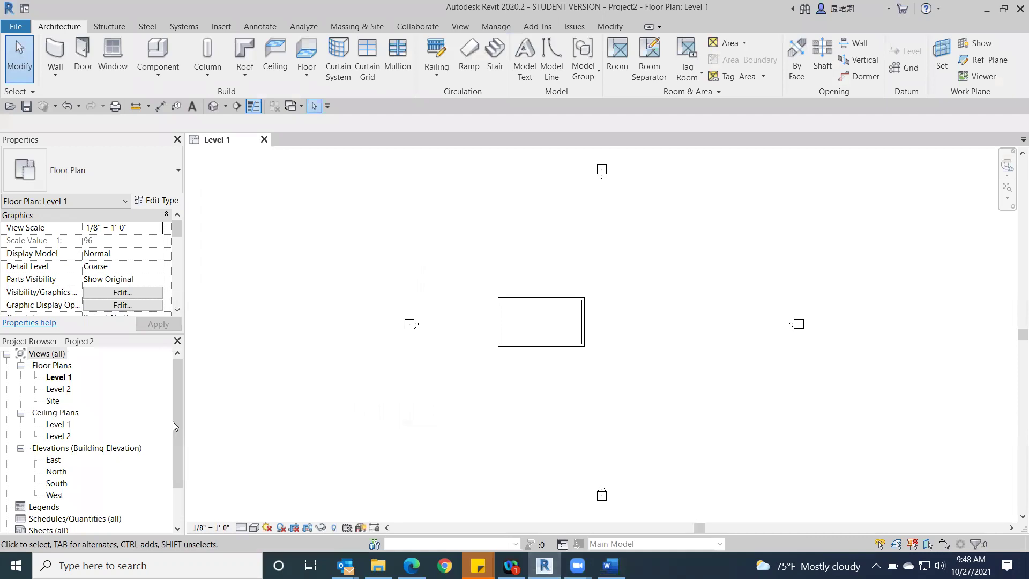
scroll(134, 443, "down", 2)
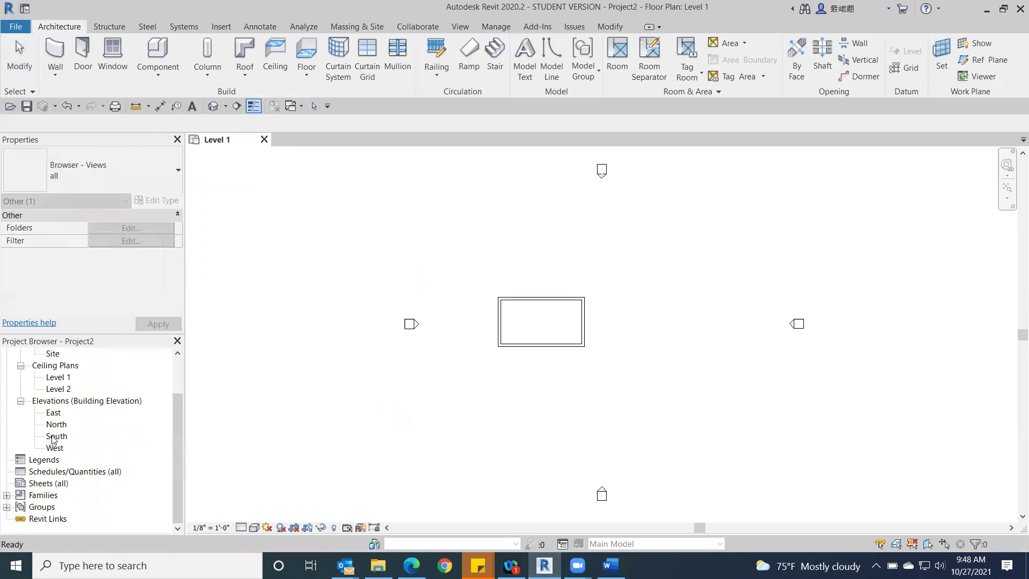
double_click(54, 436)
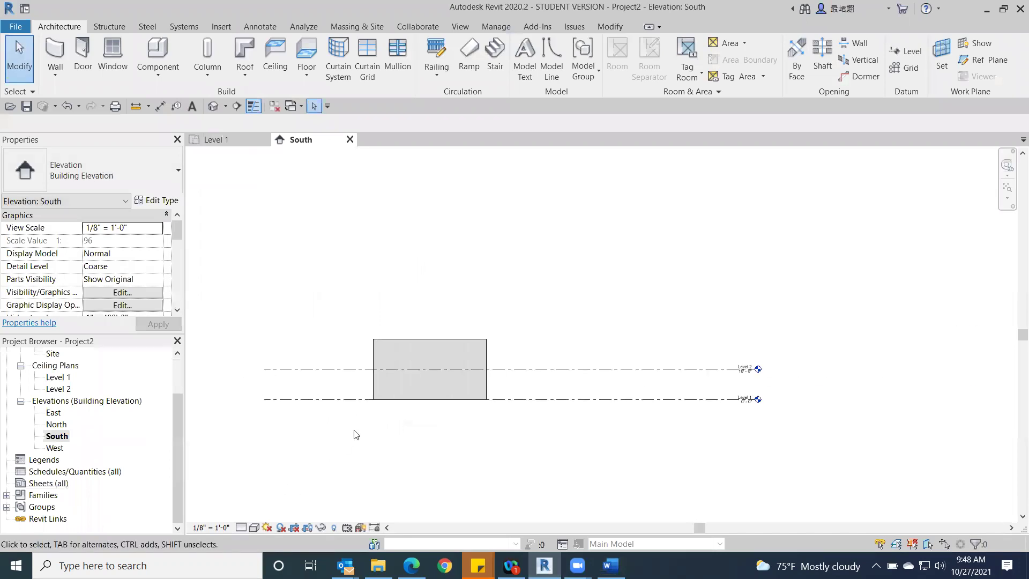
Add two levels spanning the existing ones: one at the wall tops at 20' and one about 12' above it.
middle_click_drag(634, 347, 724, 348)
scroll(724, 348, "down", 1)
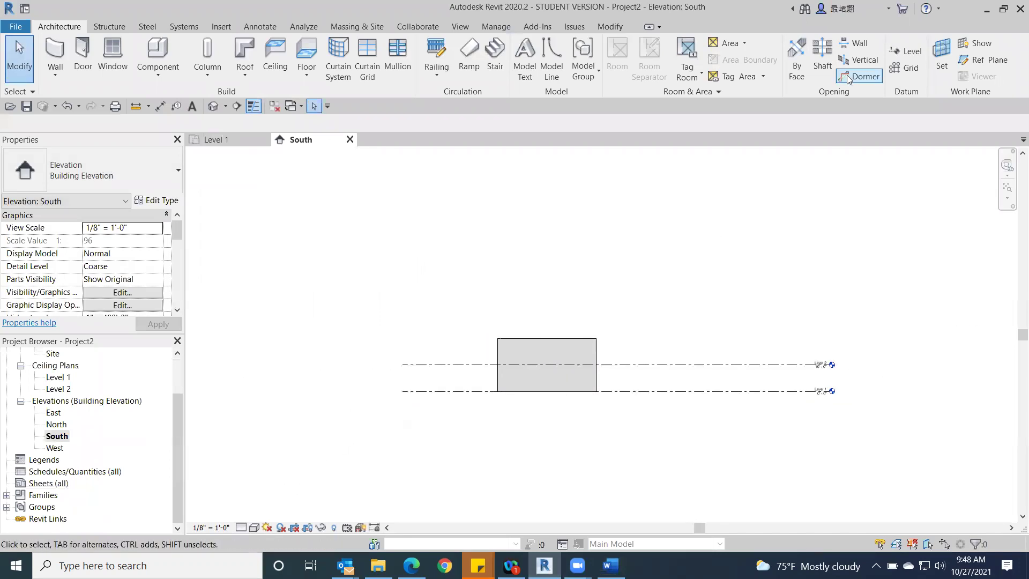
left_click(906, 51)
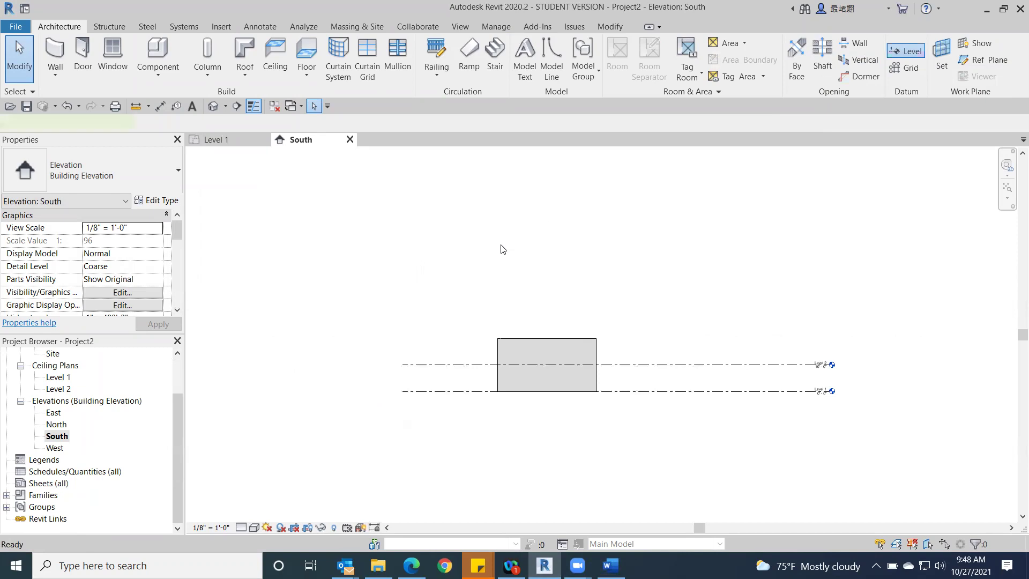
left_click(403, 338)
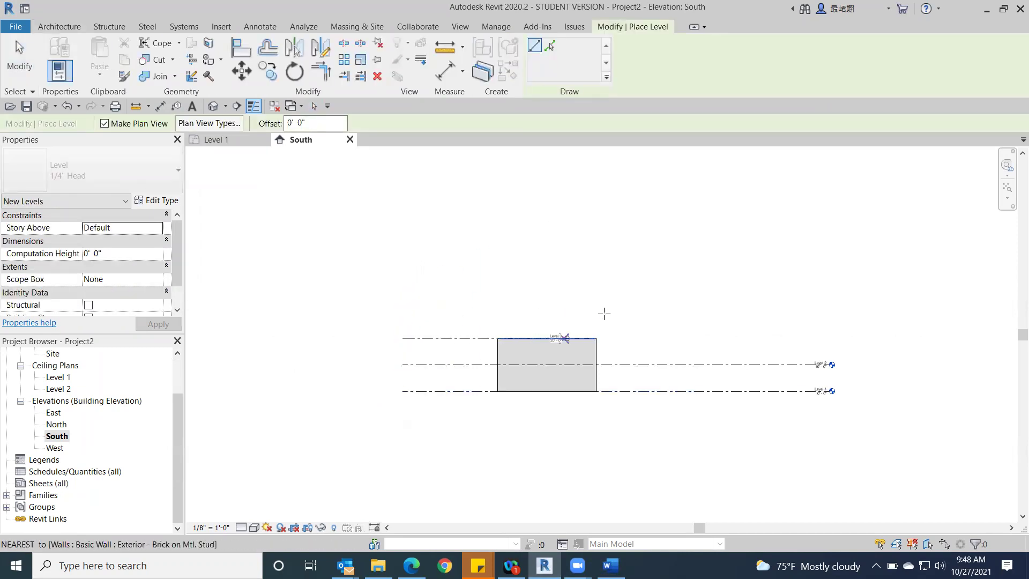
left_click(820, 328)
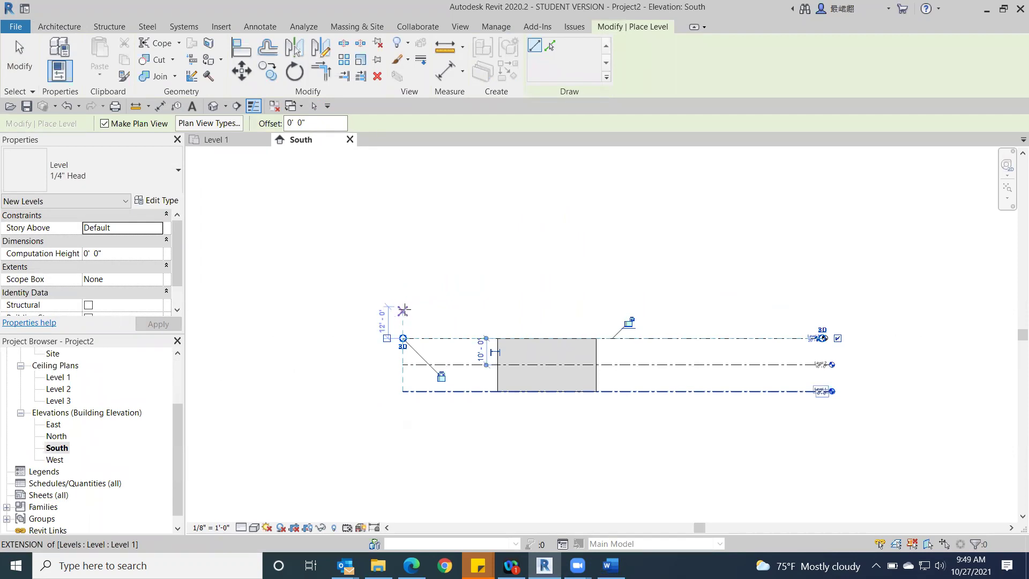
left_click(404, 306)
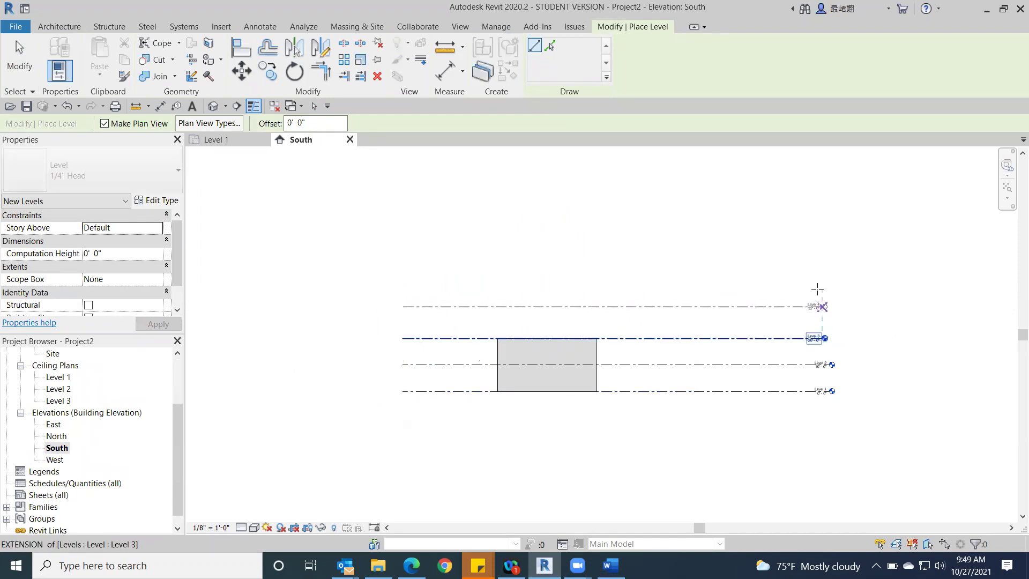
left_click(821, 291)
left_click(13, 58)
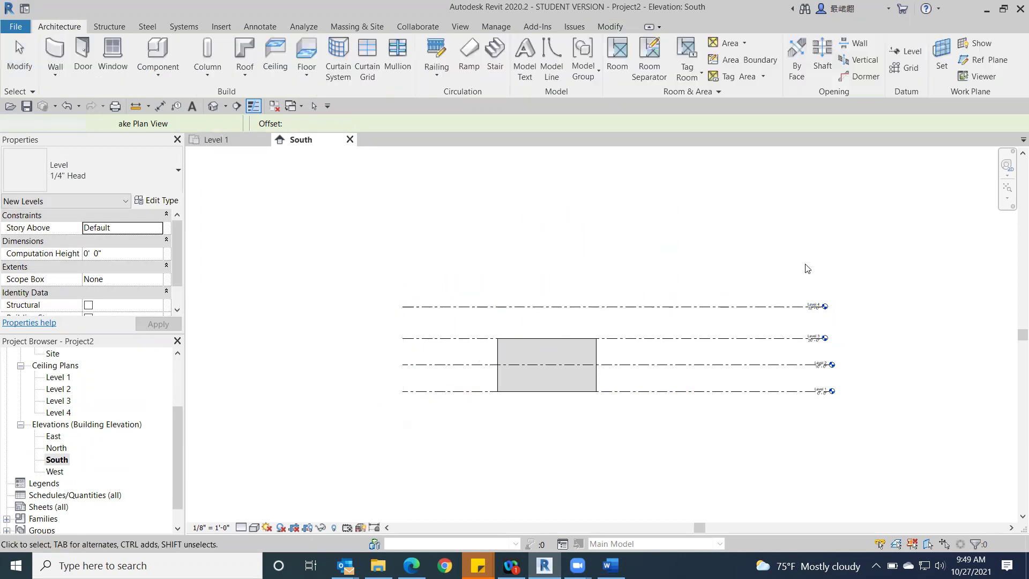
Set the elevation of Level 4 to 30'.
scroll(842, 334, "up", 5)
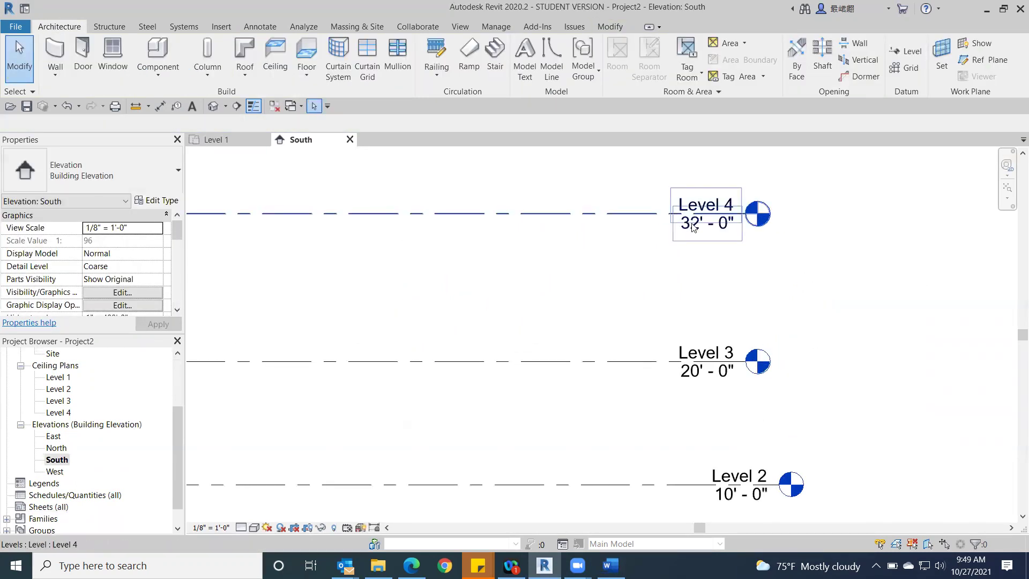
double_click(687, 227)
type("30")
key("Return")
scroll(484, 287, "down", 5)
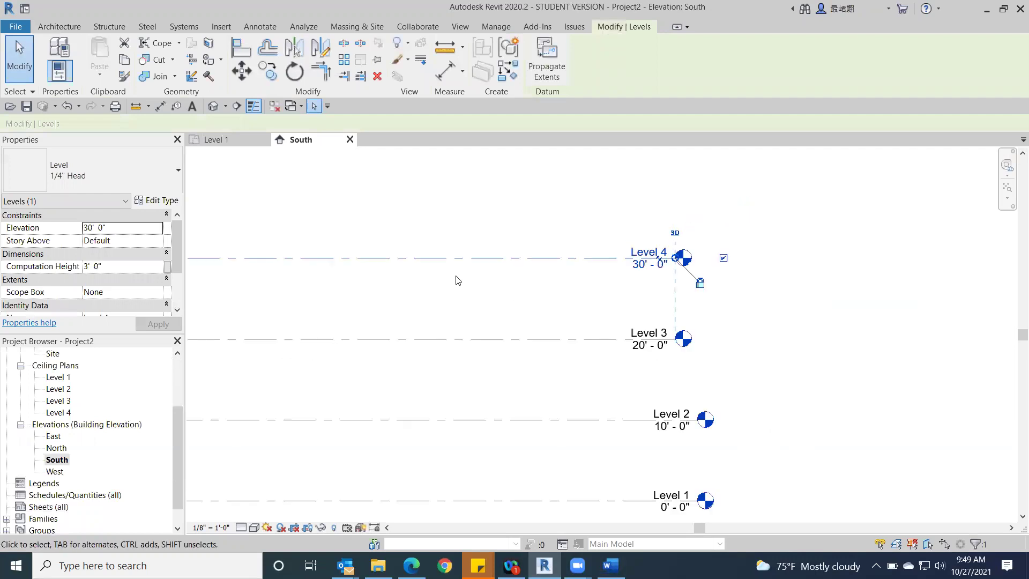
Select all instances of the brick wall in the entire project and set their top constraint to Up to level: Level 4.
middle_click_drag(523, 289, 796, 286)
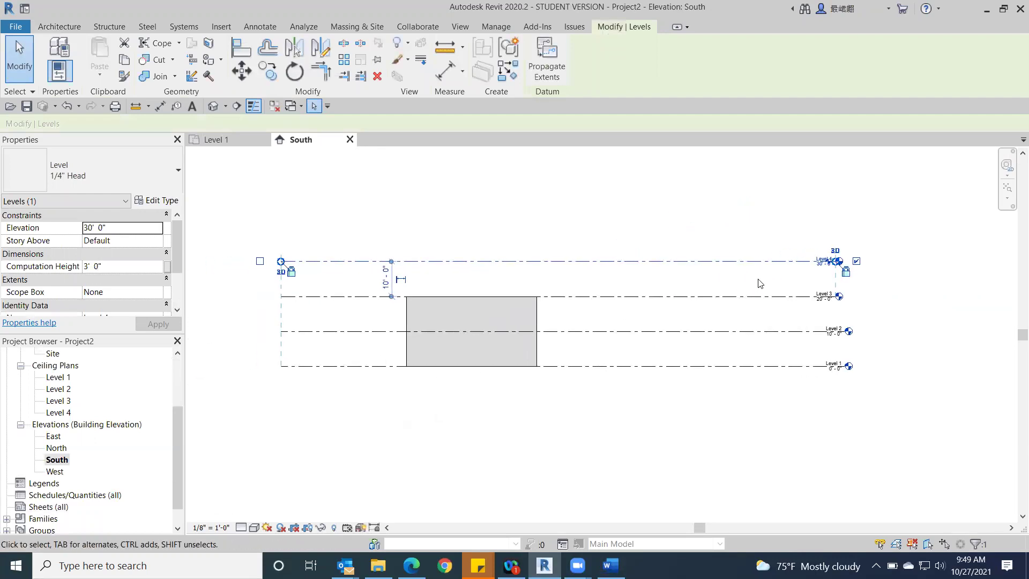
left_click(523, 318)
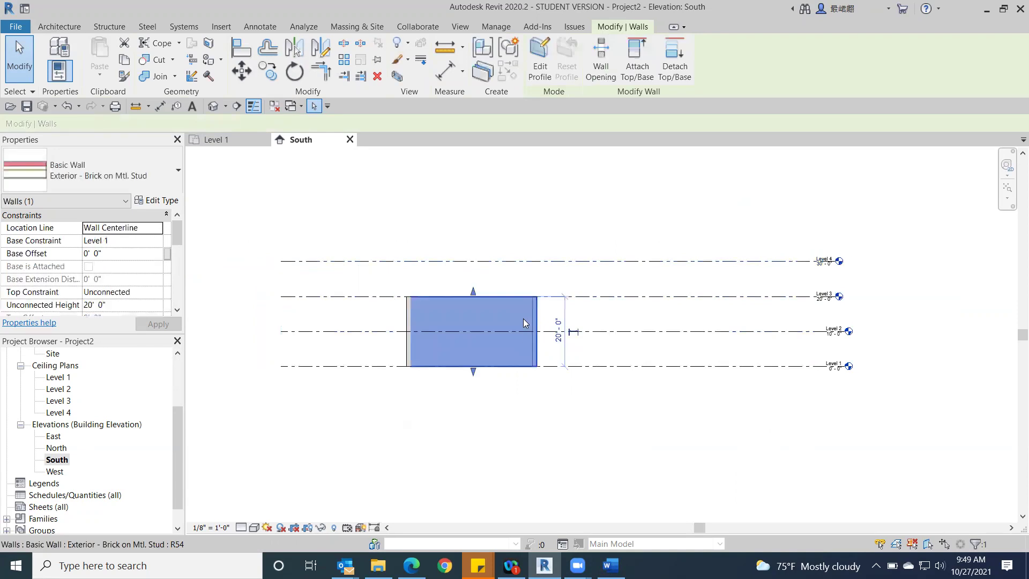
right_click(524, 318)
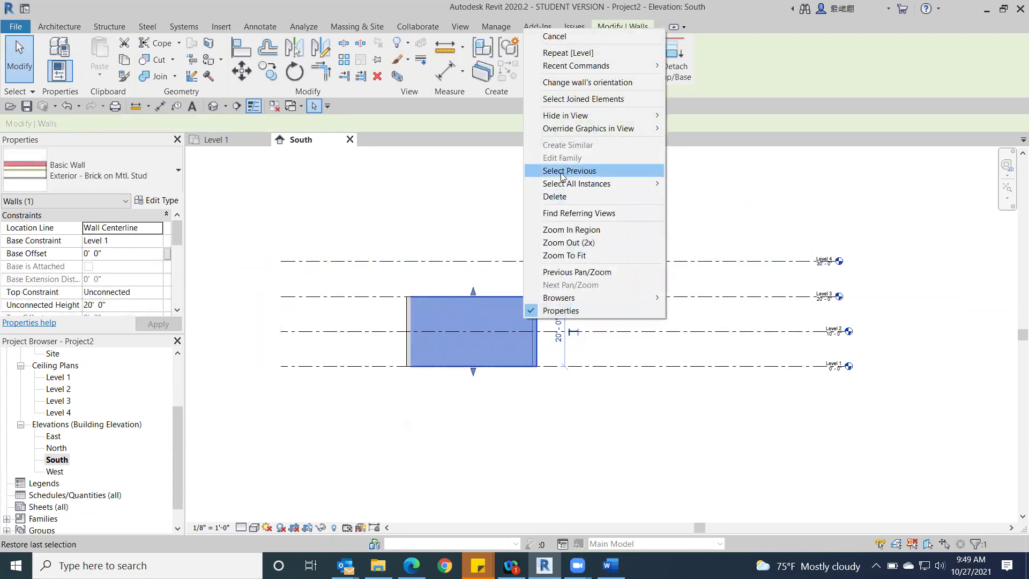
mouse_move(616, 183)
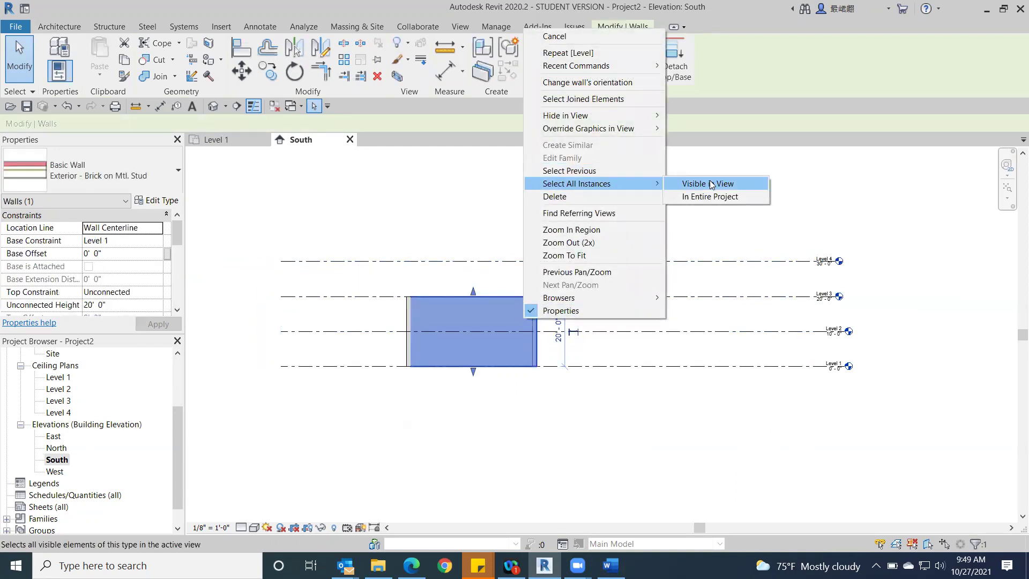
left_click(717, 200)
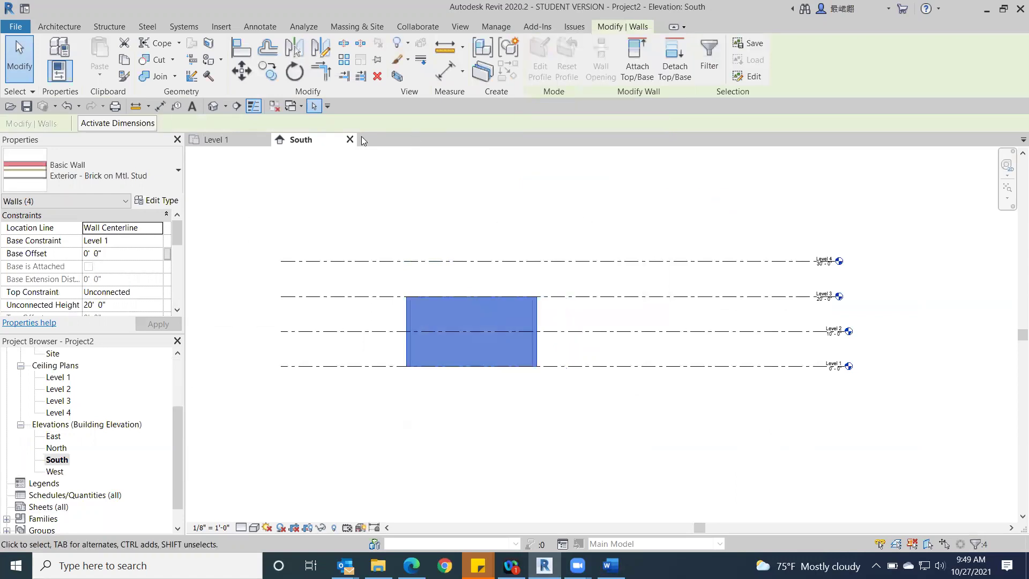
left_click(158, 240)
left_click(143, 269)
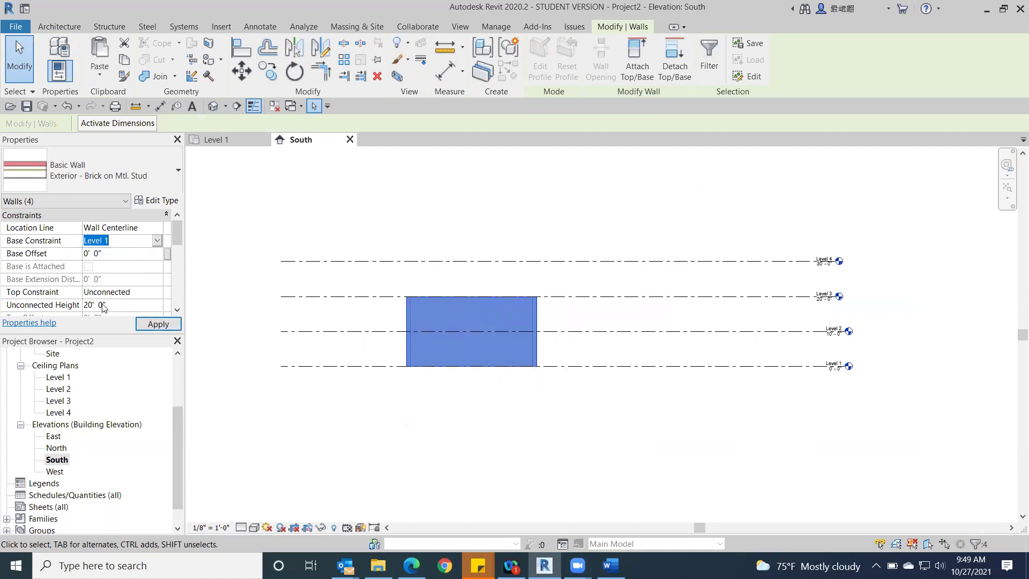
left_click(155, 292)
left_click(157, 292)
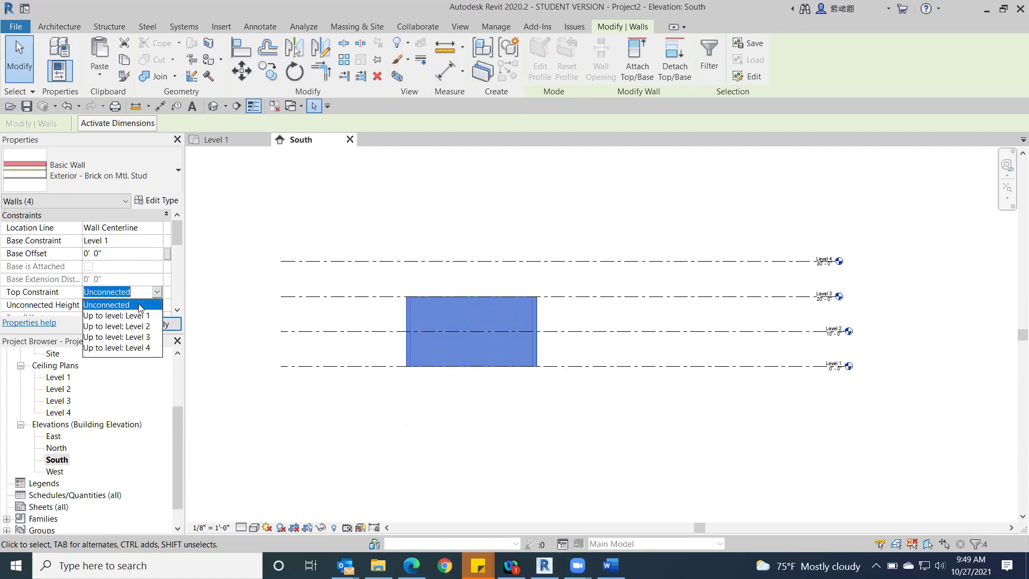
left_click(124, 348)
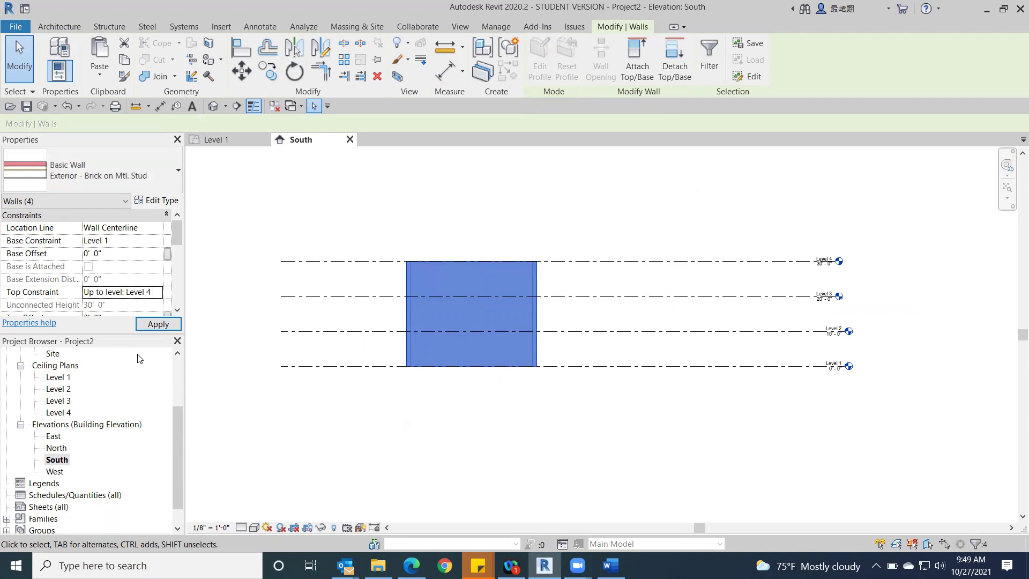
key("Escape")
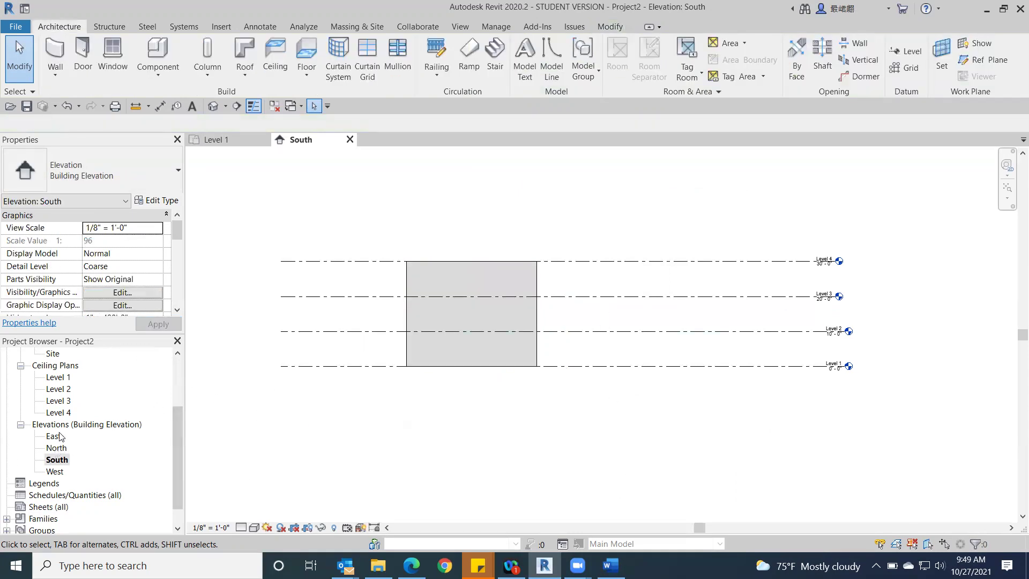
In the Level 2 ceiling plan, start a footprint roof with a 2' overhang and slope-defining boundaries along the two long walls.
double_click(59, 389)
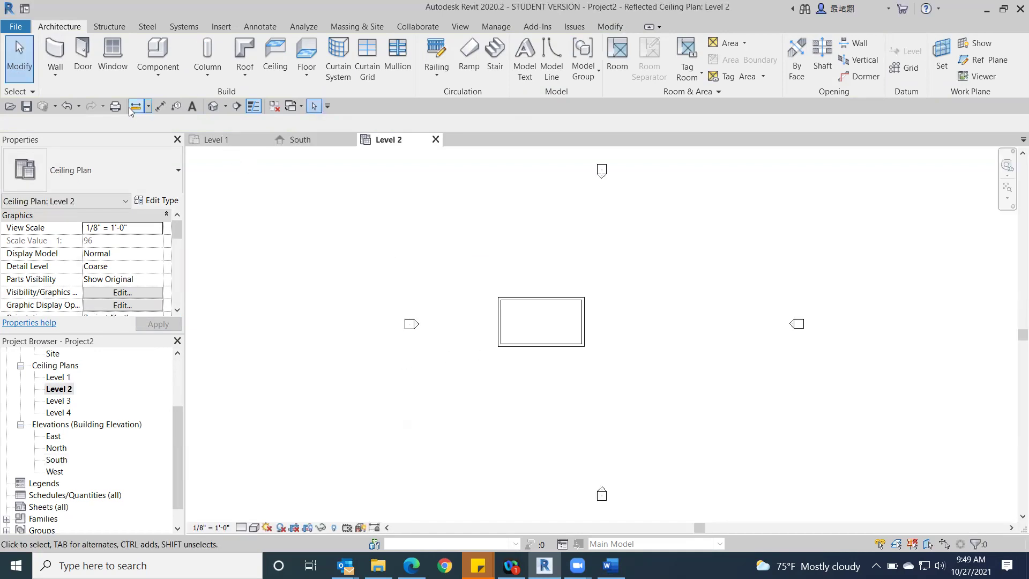
left_click(245, 50)
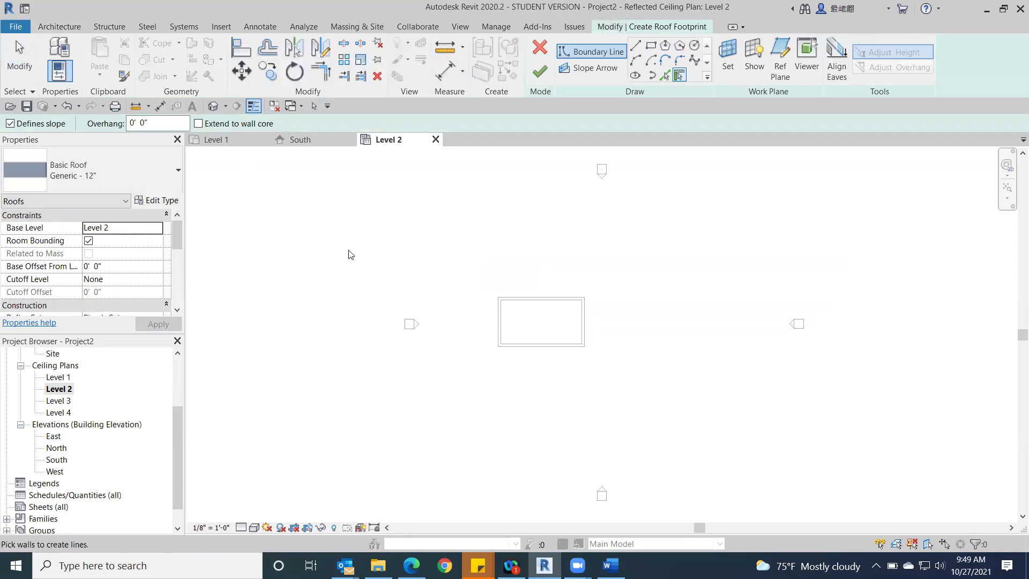
left_click_drag(142, 125, 127, 123)
type("2")
left_click(530, 298)
left_click(533, 346)
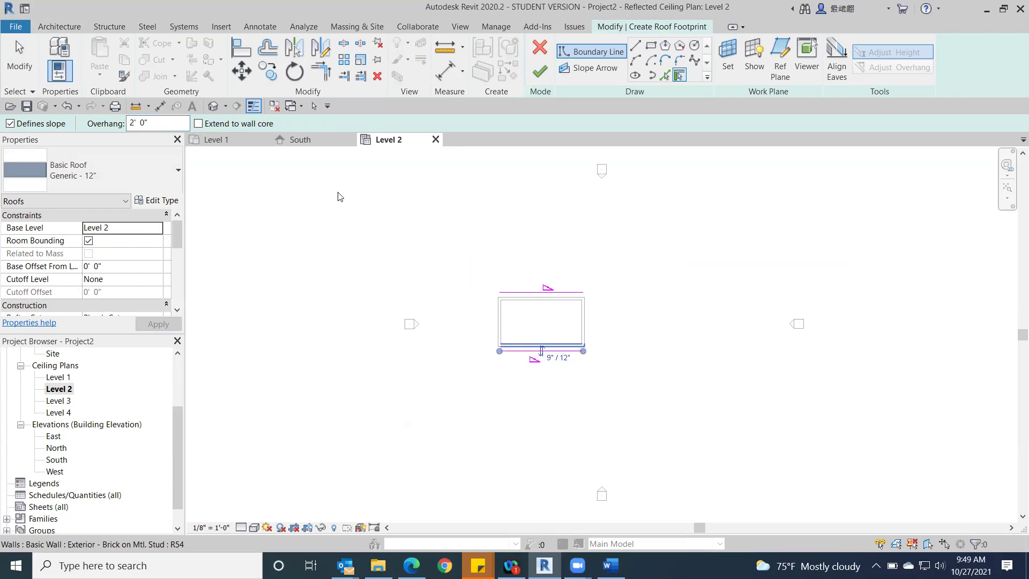
Add roof boundaries without slope along the two short walls, keeping the 2' overhang, and finish the roof footprint.
left_click(10, 124)
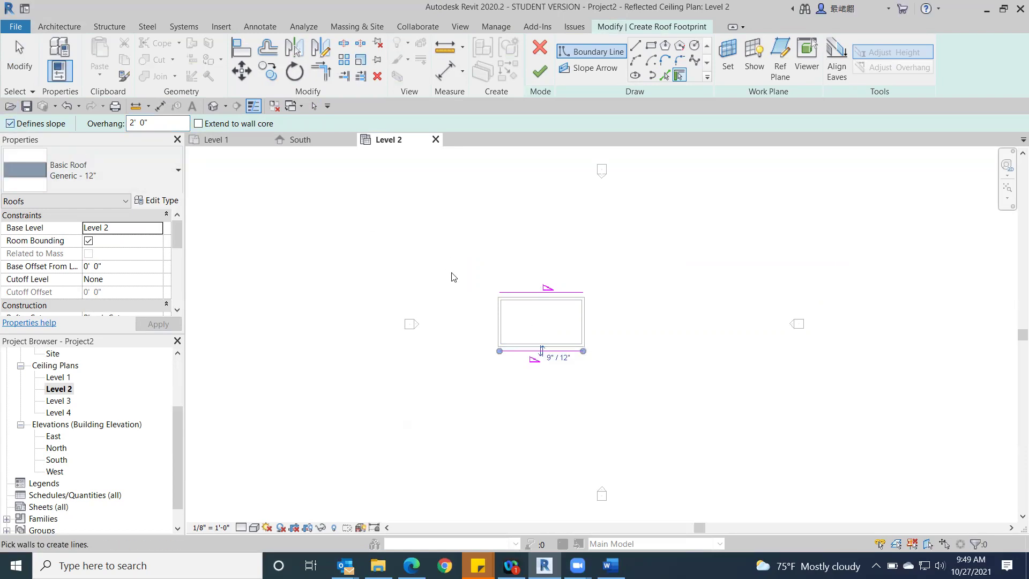
left_click(496, 325)
left_click(585, 322)
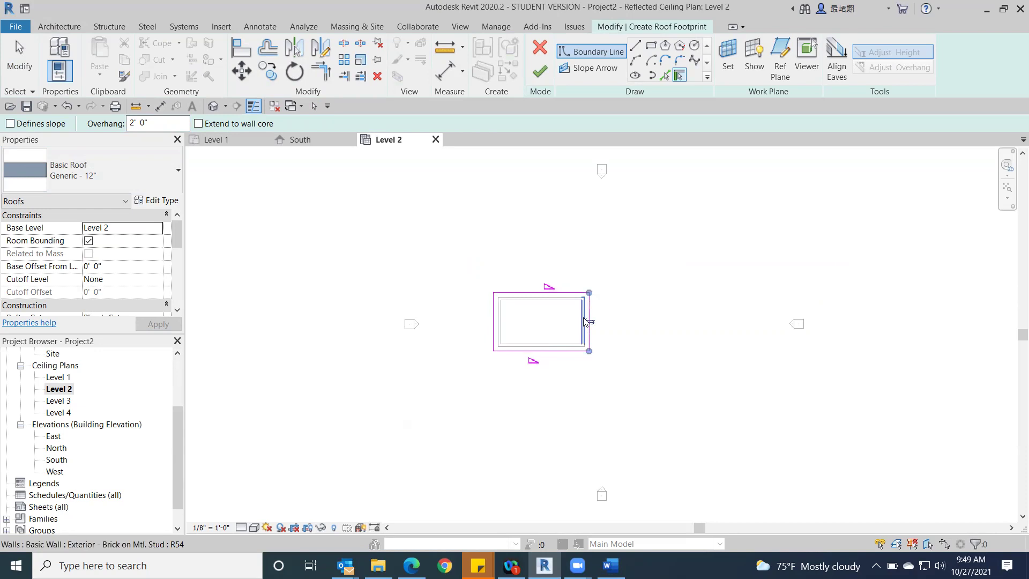
left_click(540, 71)
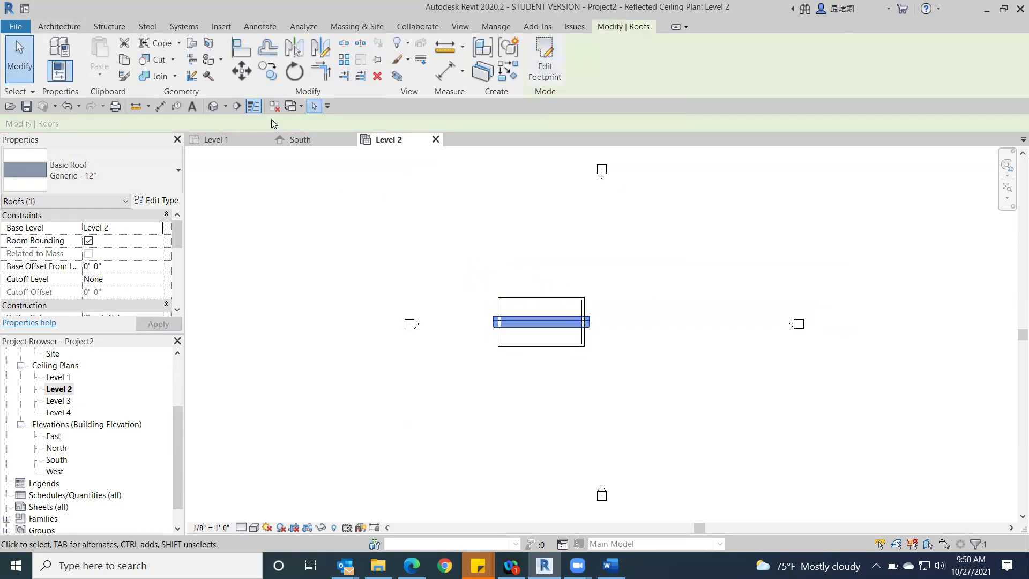
Open the 3D view and set the roof's base level to Level 4.
left_click(212, 108)
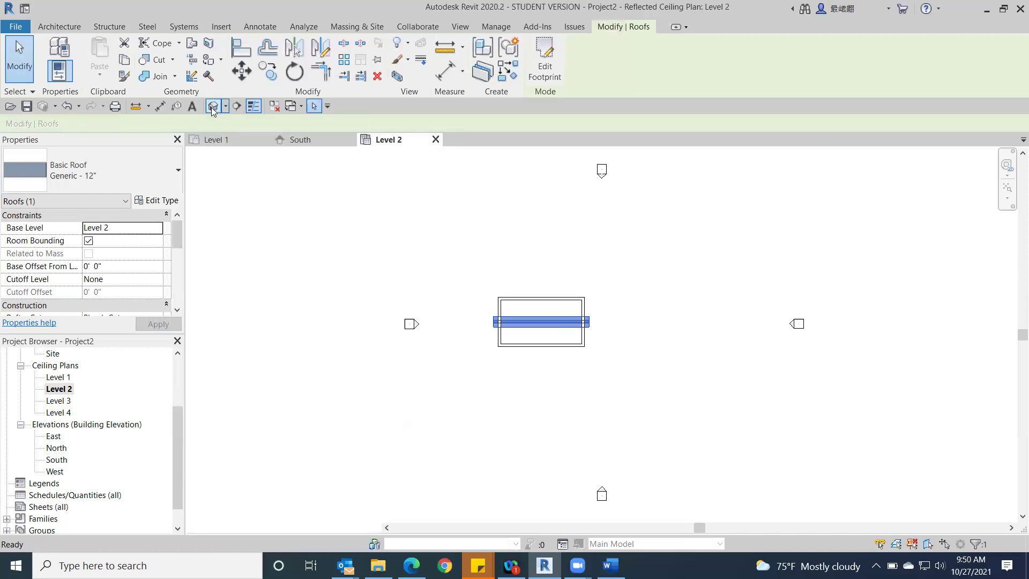
scroll(602, 418, "up", 3)
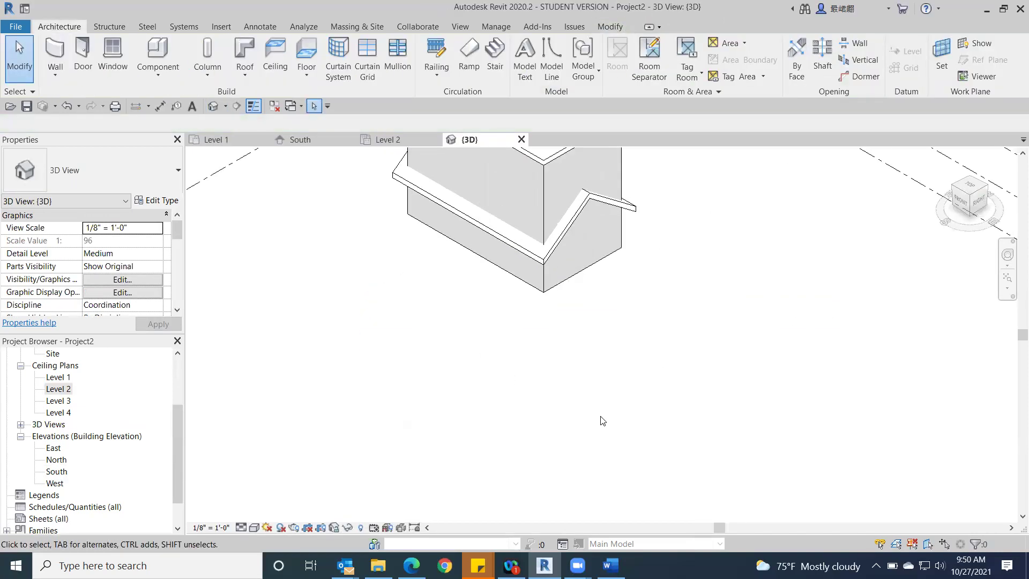
left_click(559, 248)
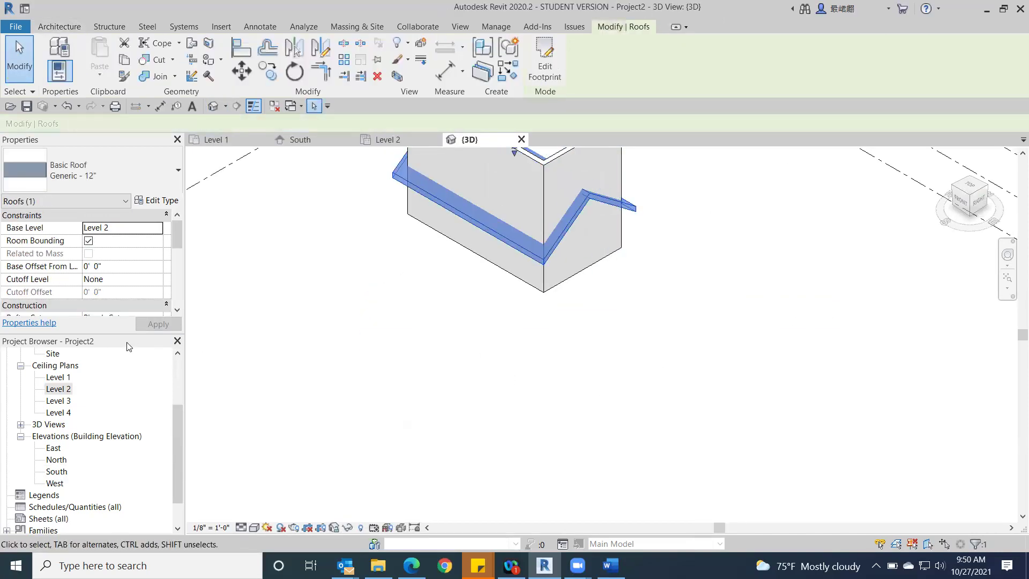
left_click(160, 227)
left_click(105, 276)
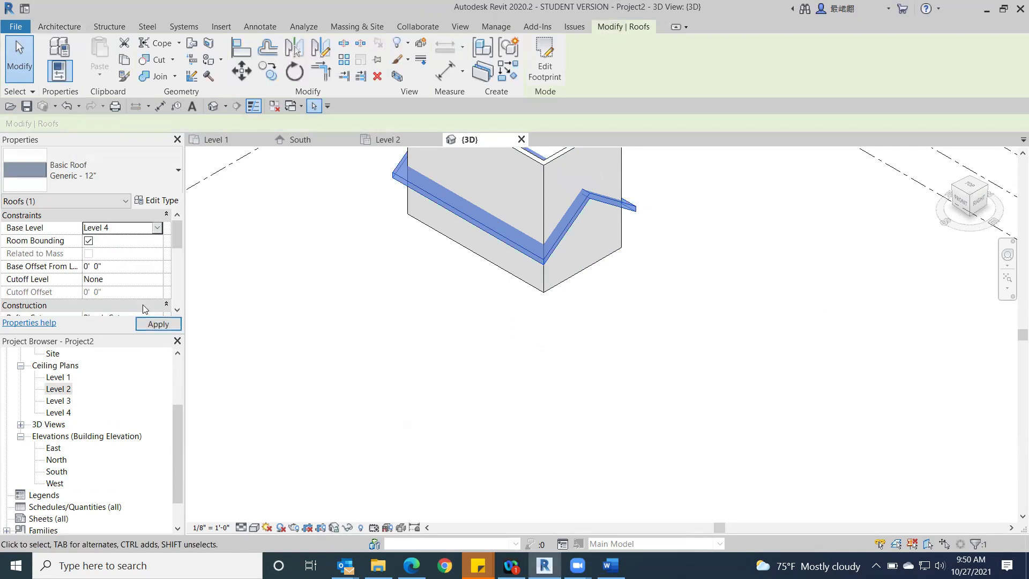
left_click(157, 325)
scroll(434, 342, "down", 3)
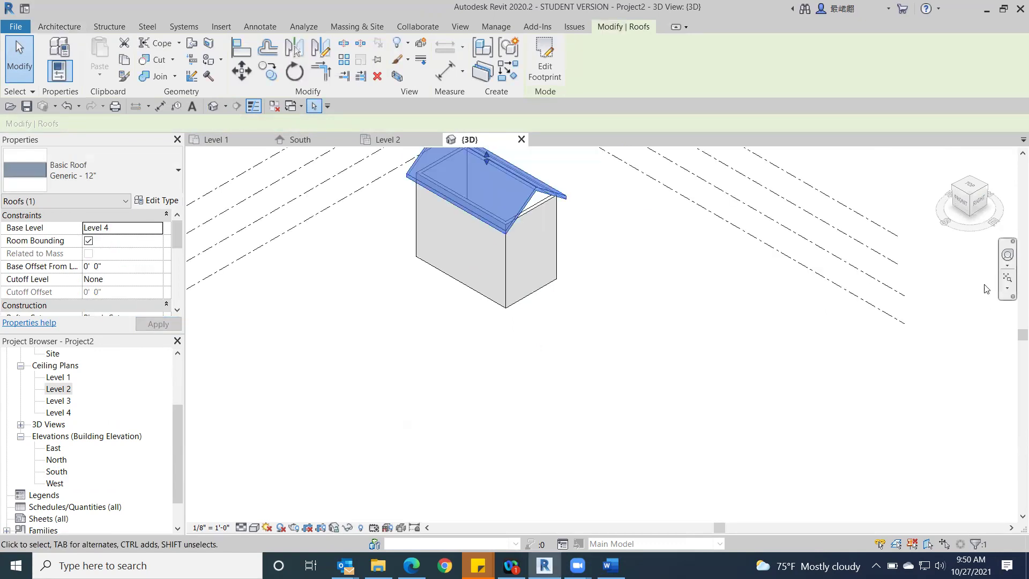
Select all brick wall instances visible in the view and attach their tops to the roof.
mouse_move(970, 206)
left_mouse_down()
mouse_move(832, 202)
mouse_move(965, 198)
left_mouse_up()
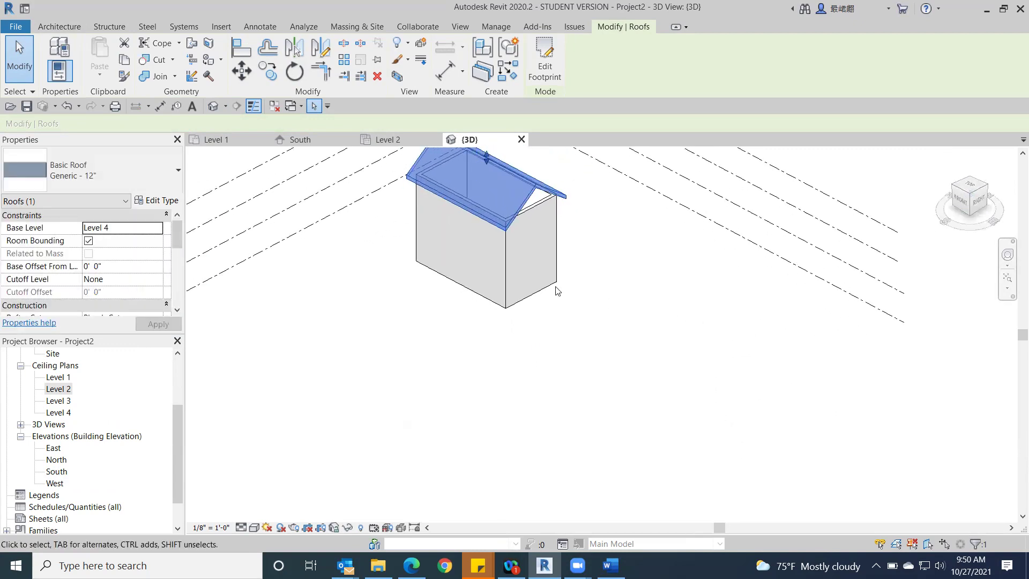
left_click(538, 245)
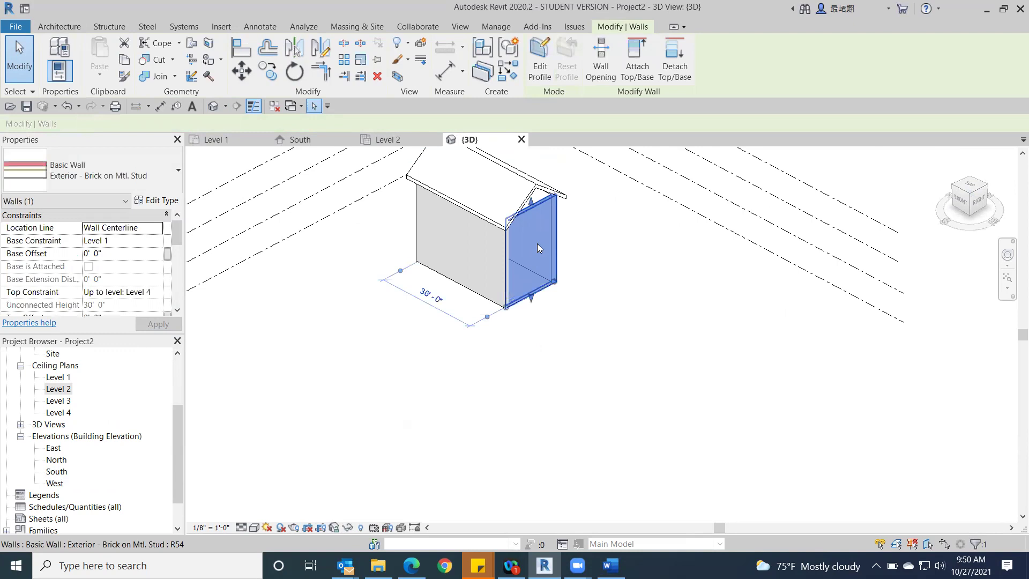
right_click(538, 248)
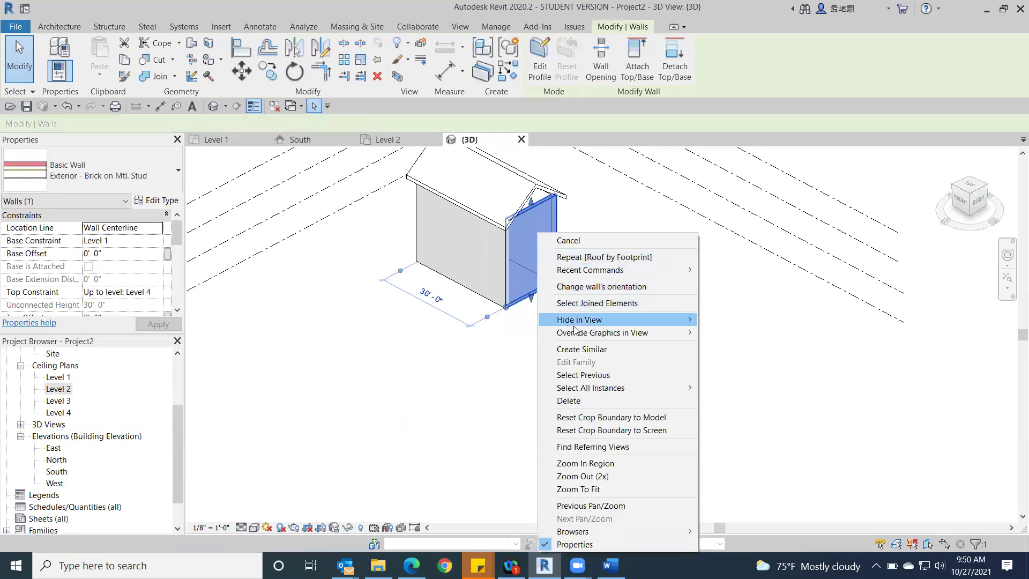
mouse_move(617, 388)
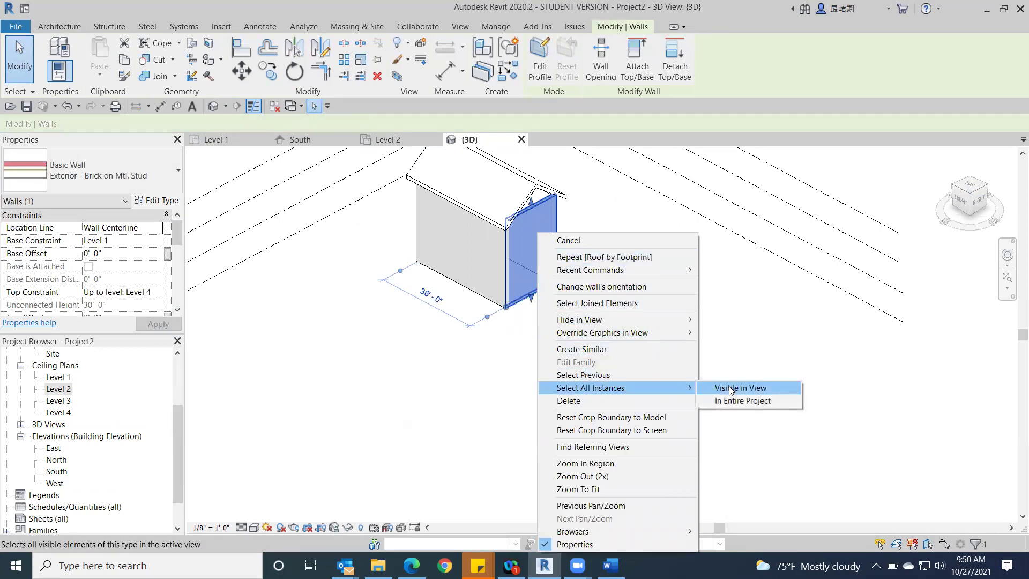
left_click(754, 387)
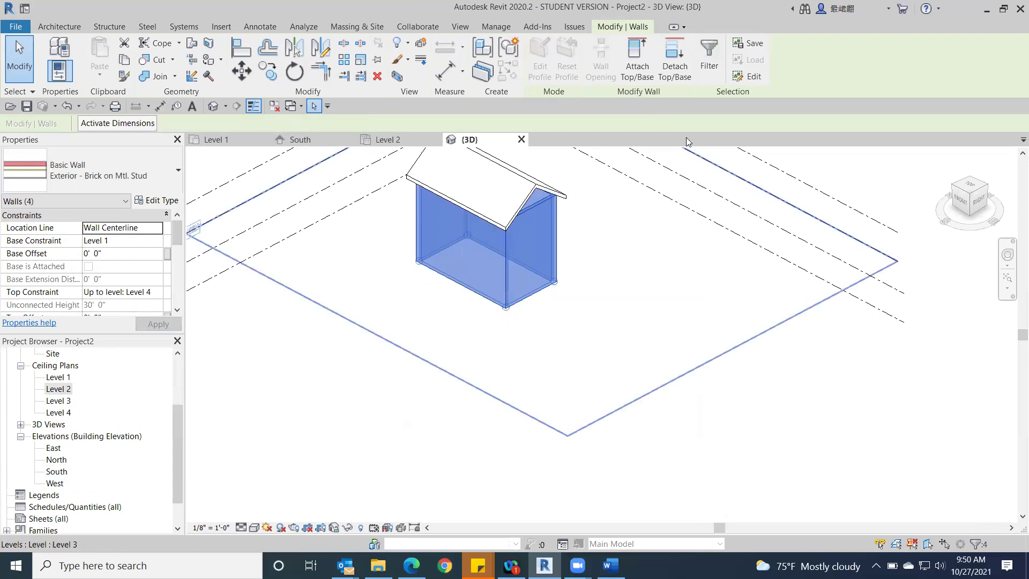
left_click(645, 61)
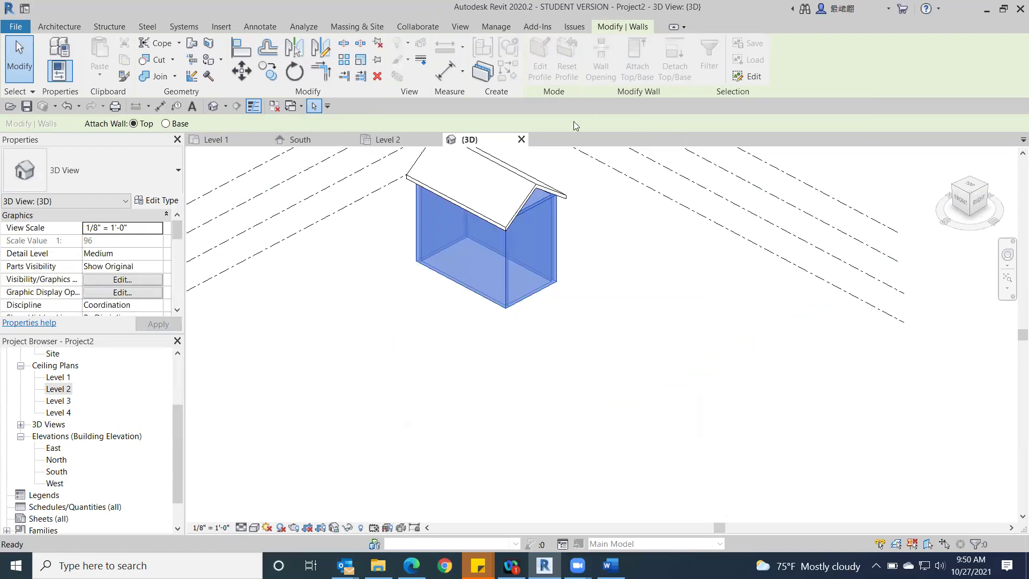
left_click(507, 193)
key("Escape")
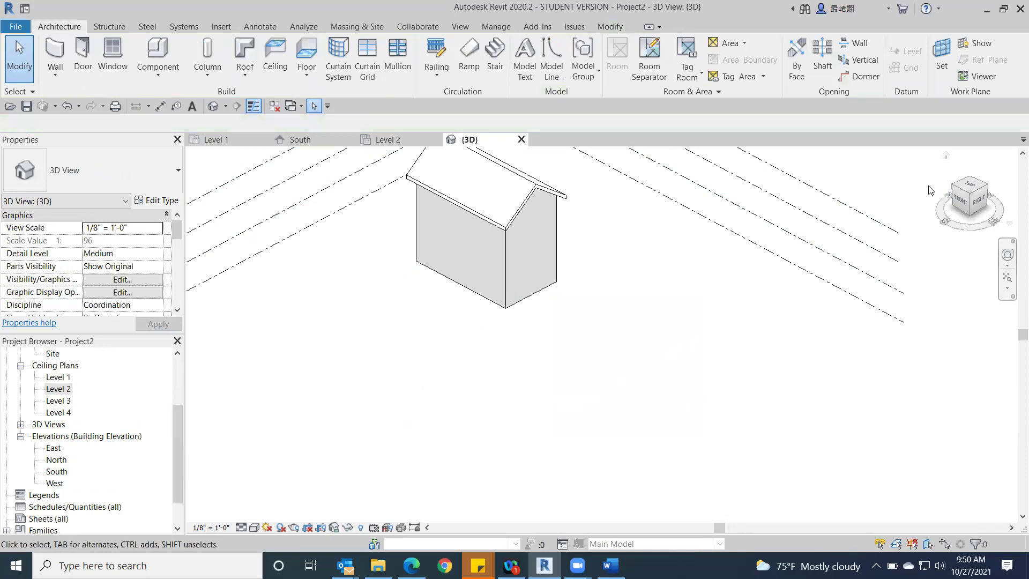
Set the roof's slope to 10" / 12".
left_click(960, 201)
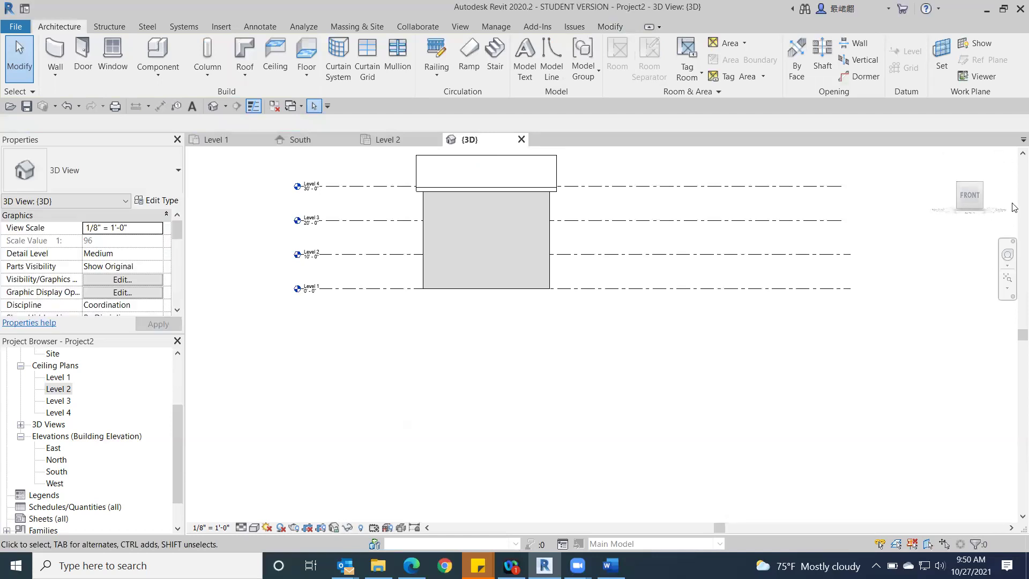
left_click_drag(975, 208, 922, 208)
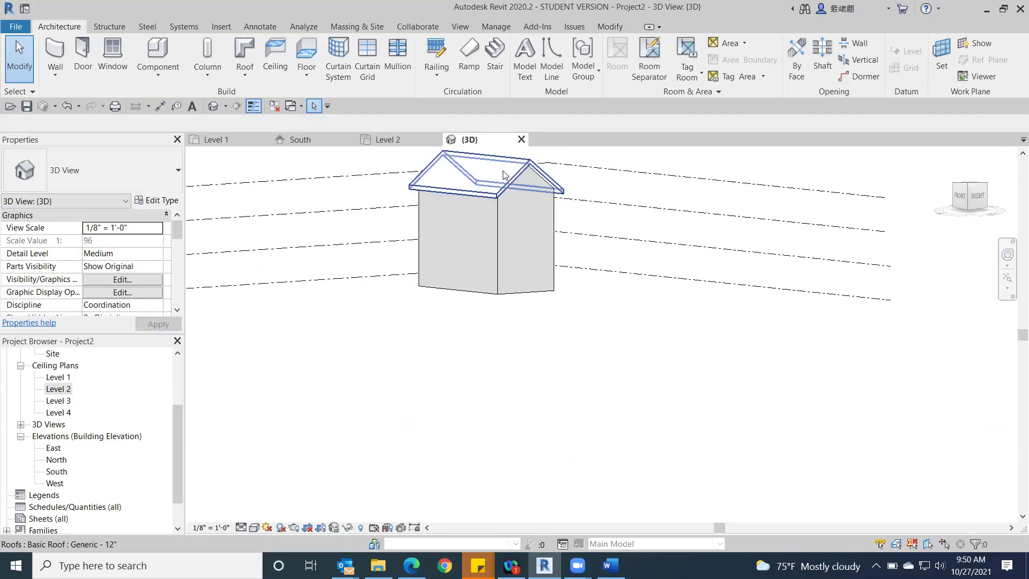
left_click(504, 174)
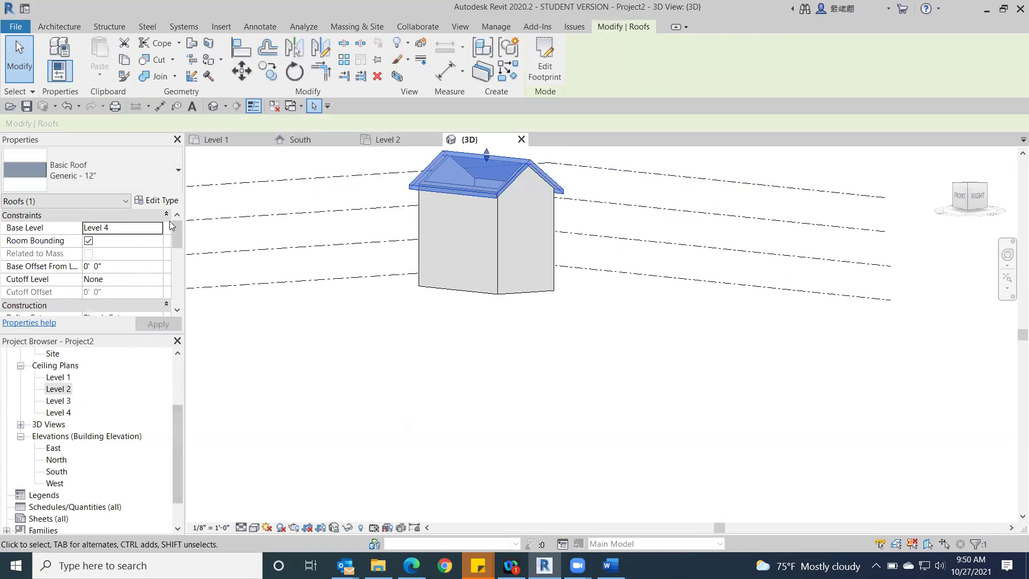
scroll(177, 231, "down", 4)
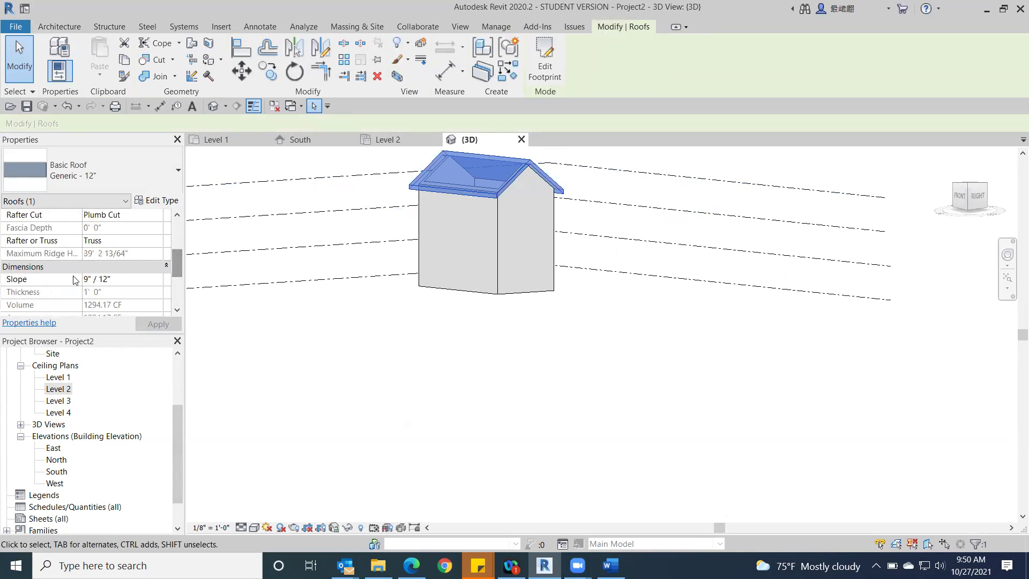
left_click(84, 280)
type("10")
key("Return")
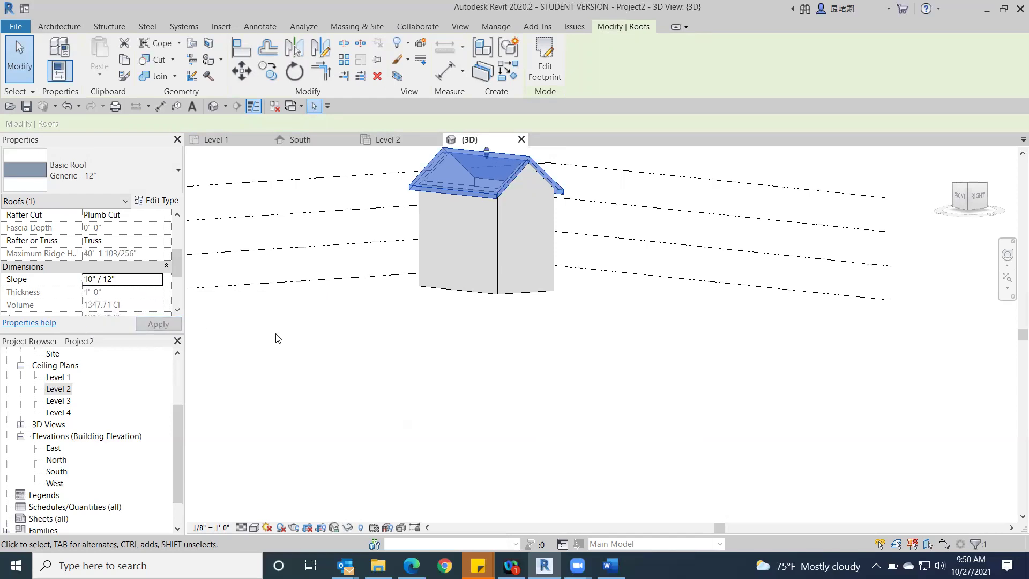
scroll(389, 382, "down", 2)
left_click(381, 379)
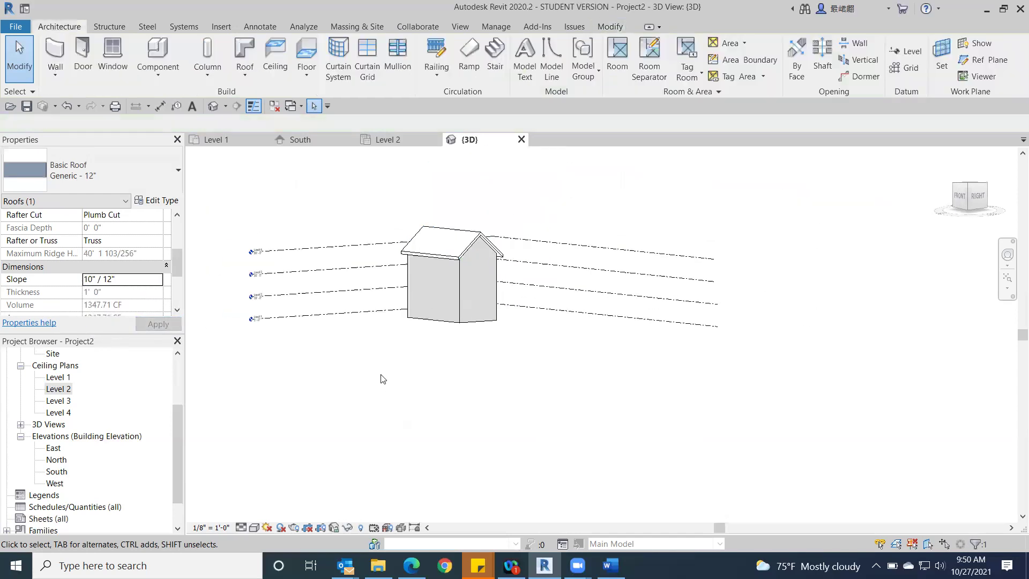
Examine the building and its roof from the front in the 3D view.
left_click(966, 194)
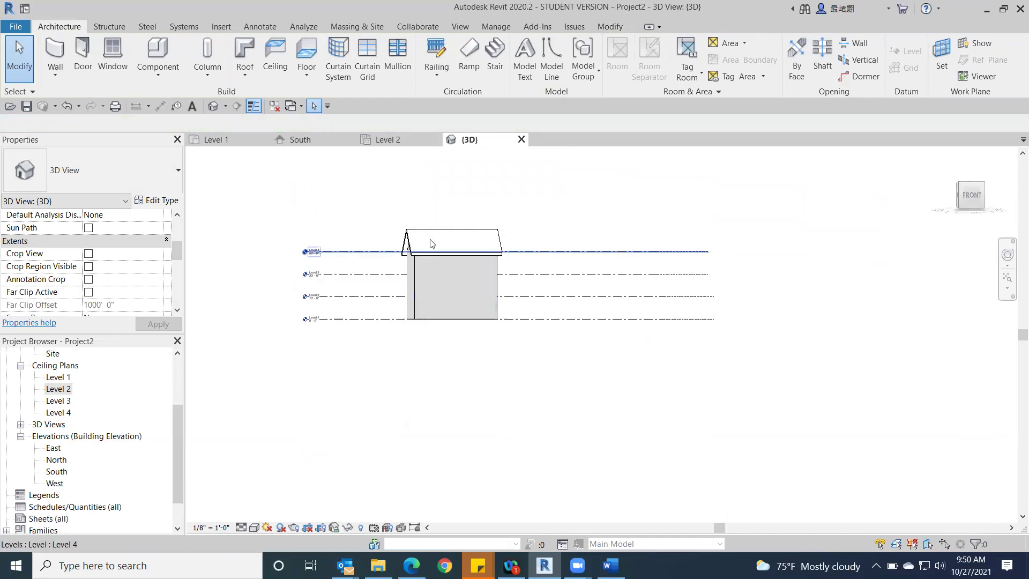
left_click(951, 194)
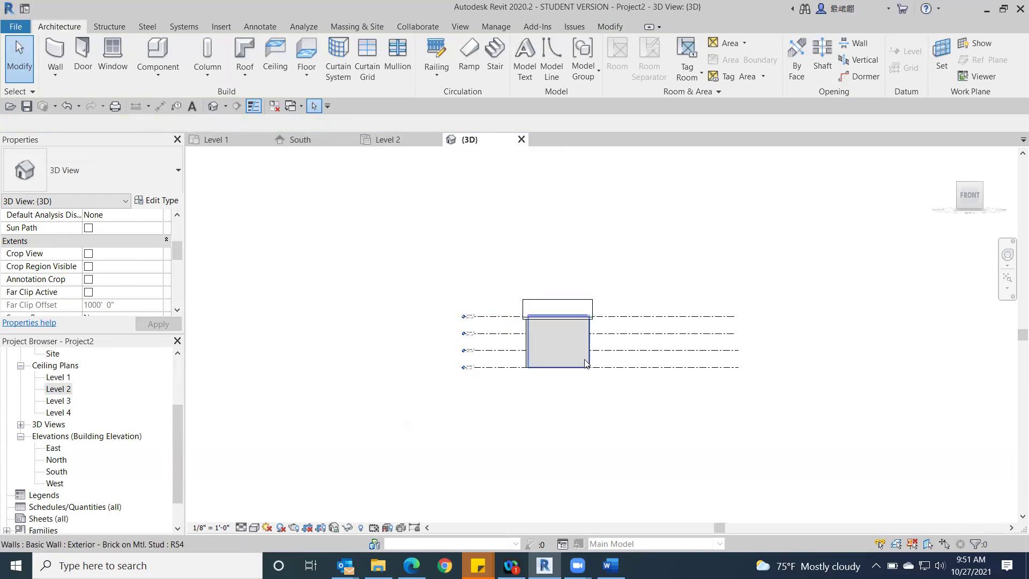
scroll(585, 363, "up", 2)
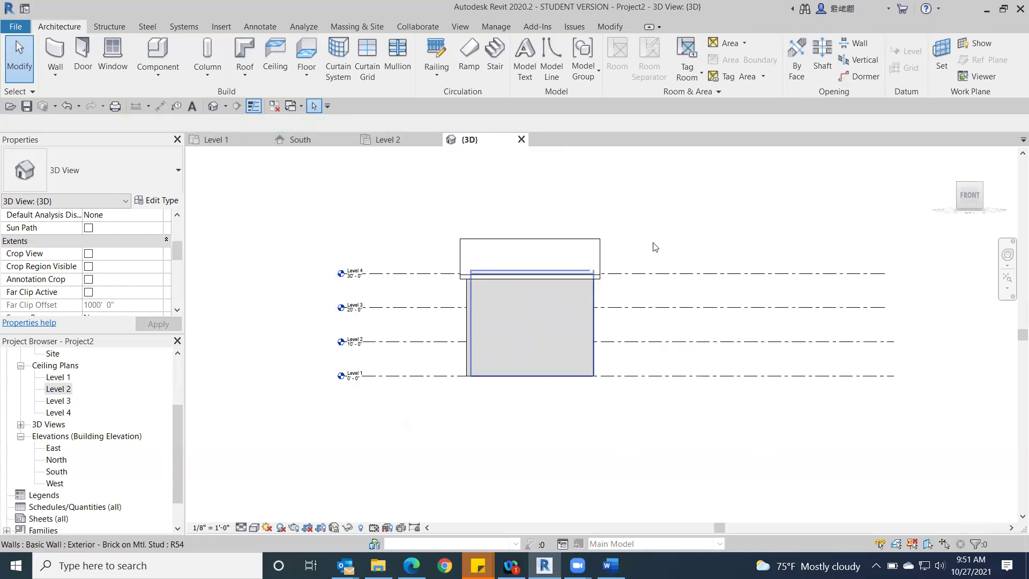
Open the South elevation, check the dormer level items in the Word outline, and return to Revit.
double_click(57, 472)
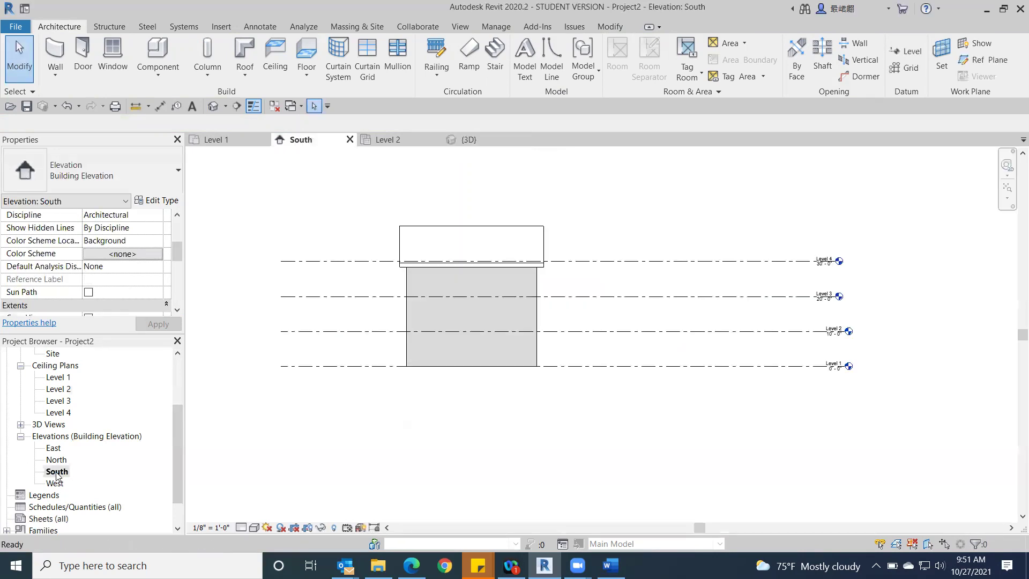
scroll(355, 287, "up", 1)
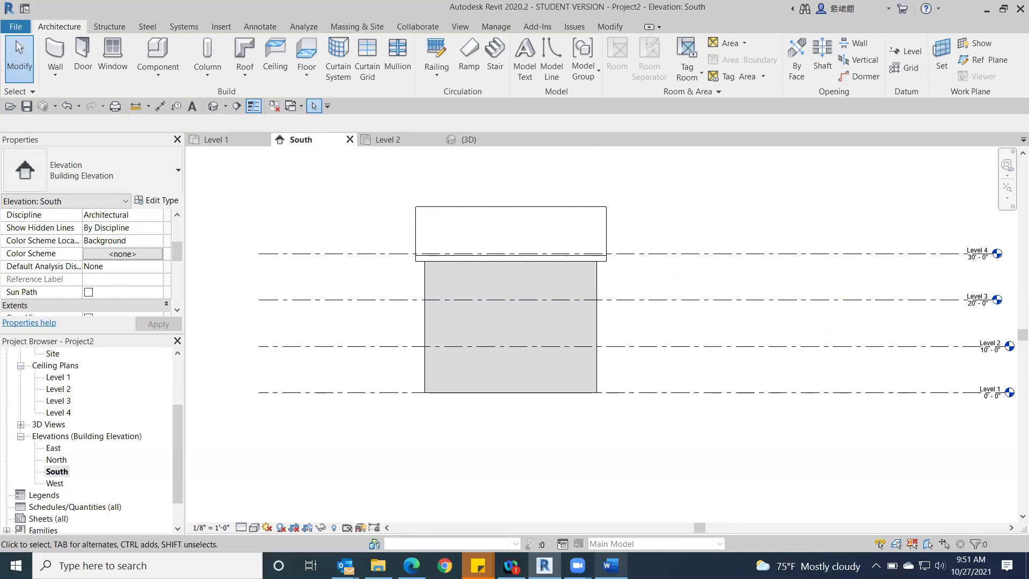
left_click(611, 566)
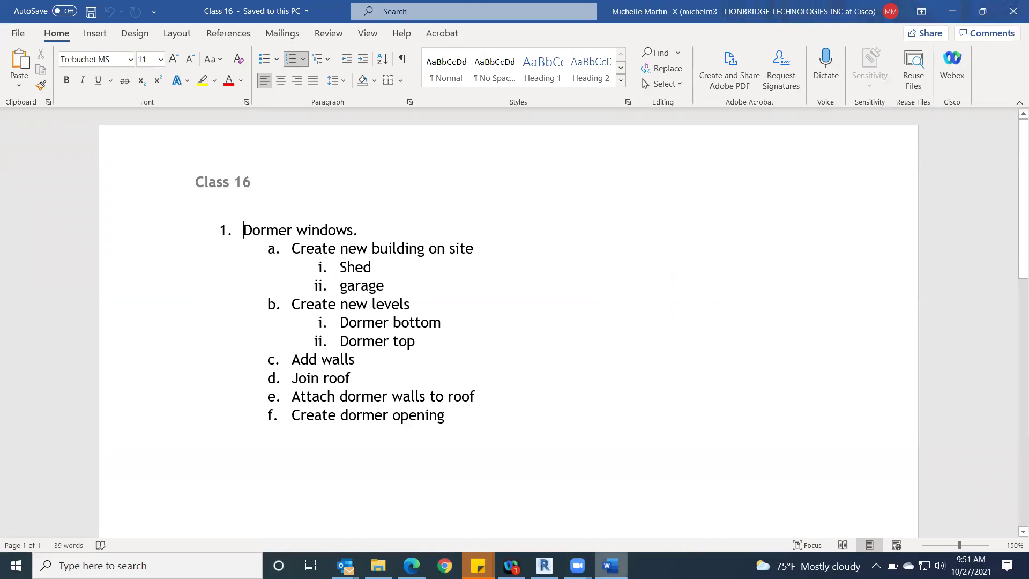
key("alt+Tab")
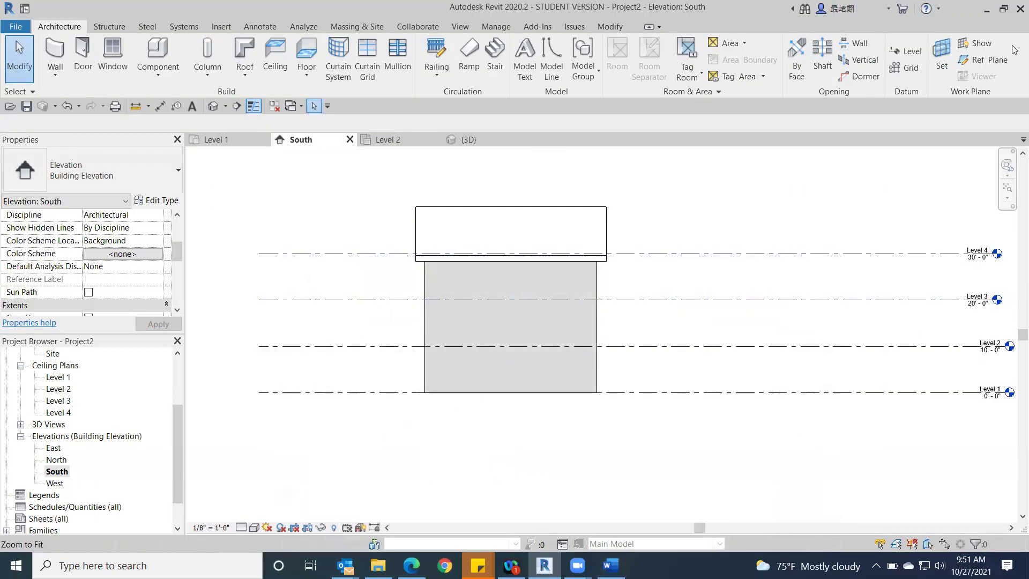
Draw two new levels above Level 4 in the South elevation, at elevations 33' 6" and 38' 6", aligned with the existing level ends.
left_click(912, 51)
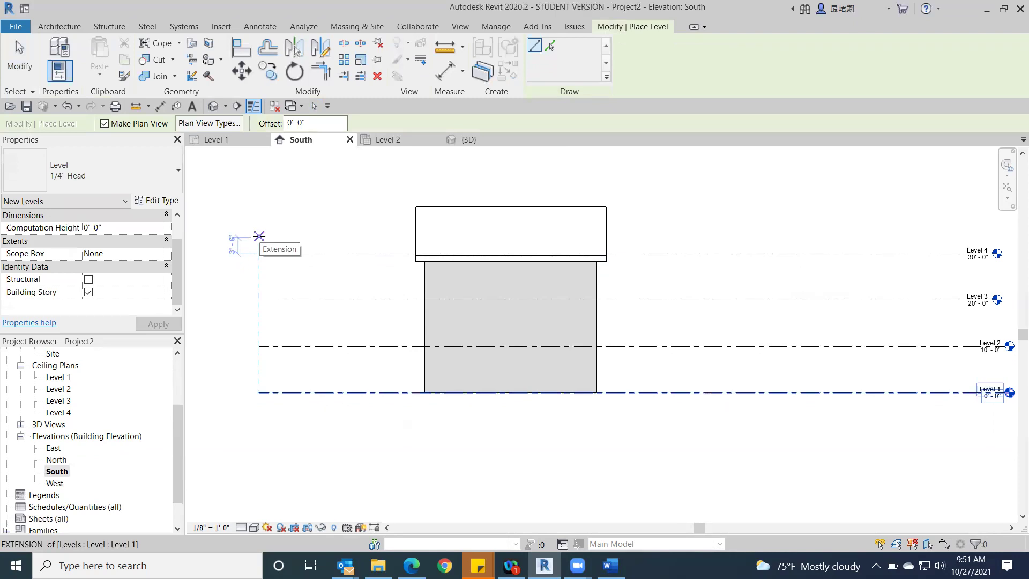
left_click(259, 236)
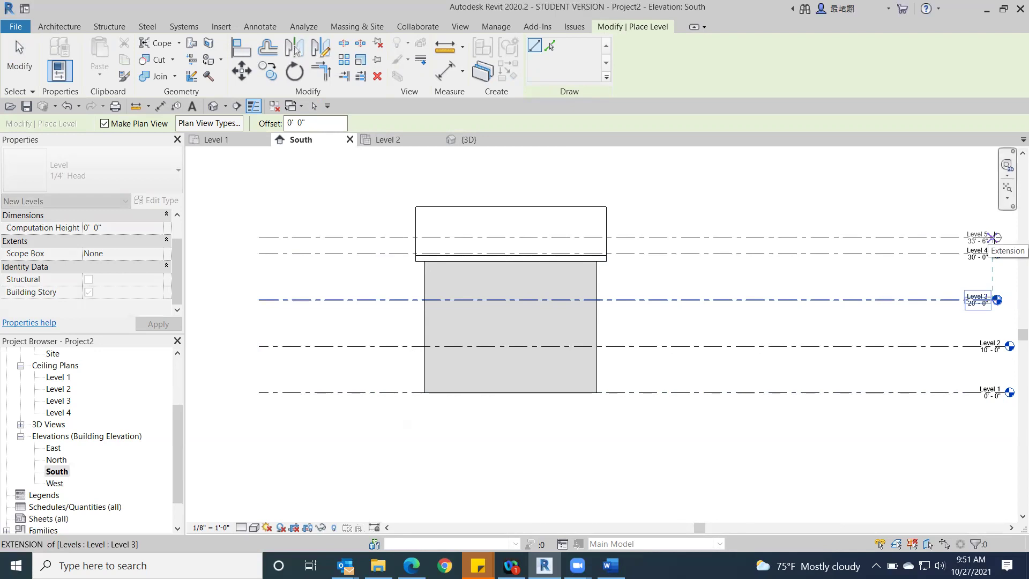
left_click(993, 236)
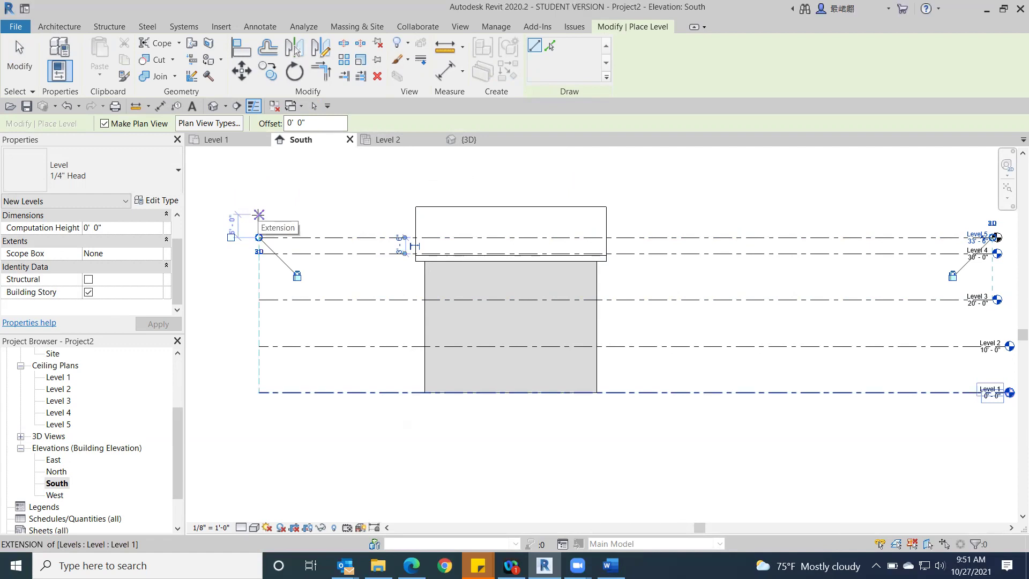
left_click(259, 215)
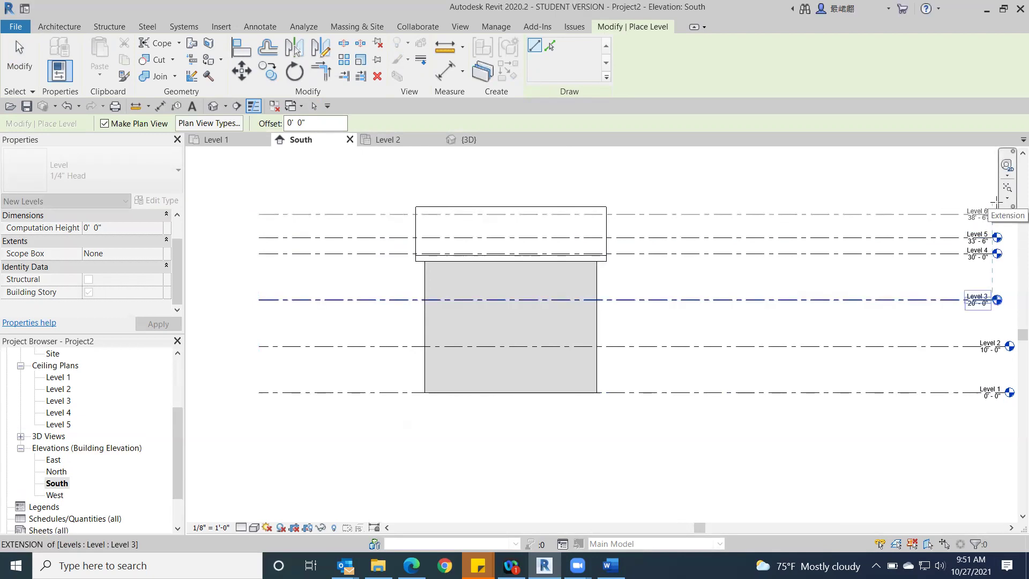
left_click(995, 202)
middle_click_drag(685, 261, 115, 398)
scroll(531, 337, "up", 3)
scroll(620, 316, "up", 3)
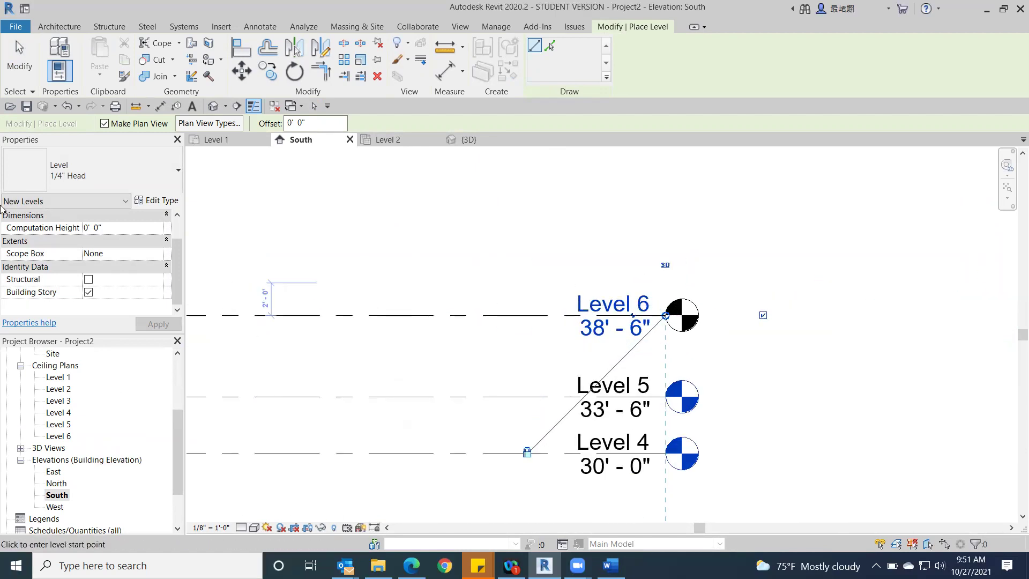
left_click(364, 228)
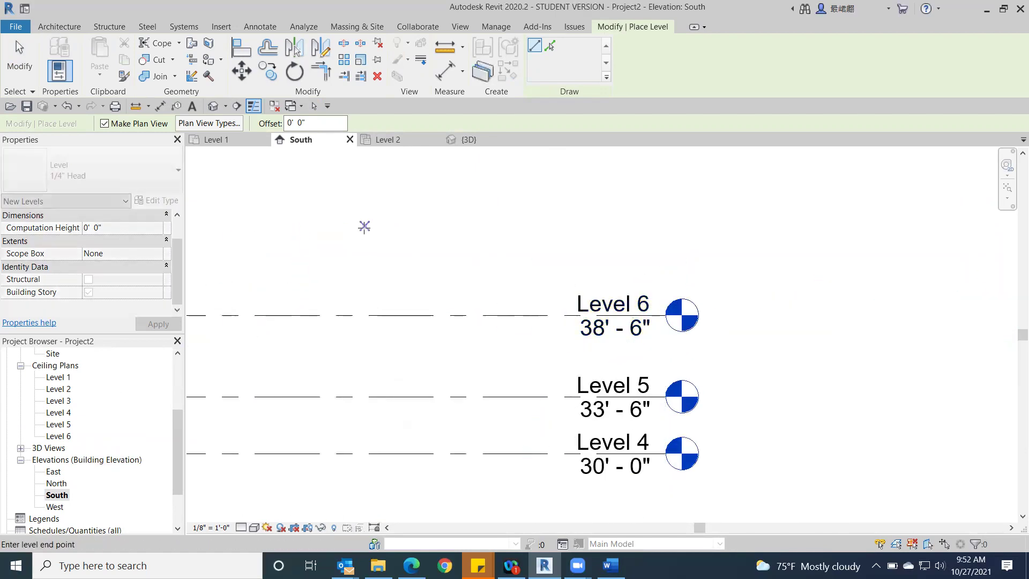
left_click(19, 68)
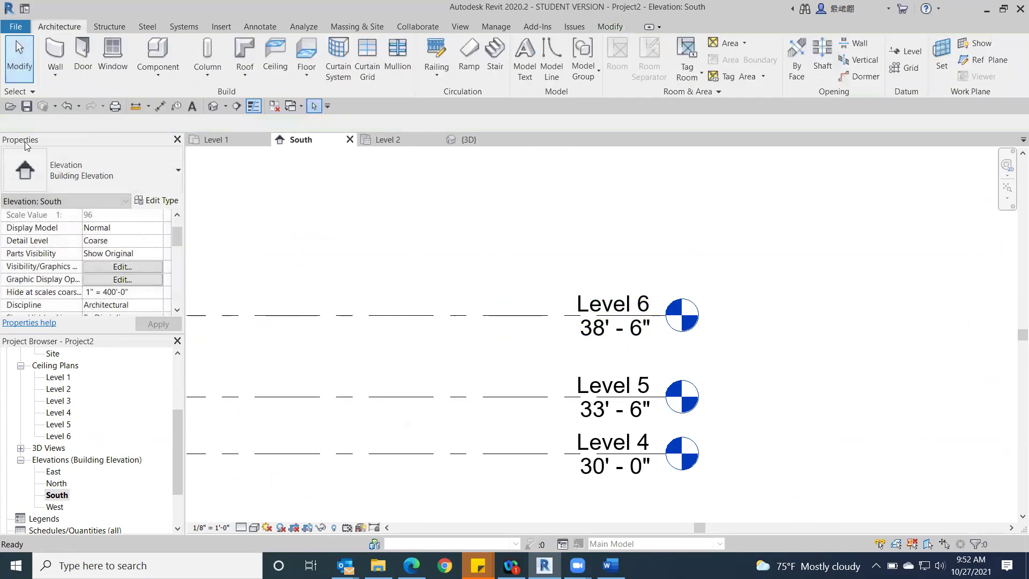
Rename the 33' 6" level as "dormer bottom" and rename its corresponding views too.
double_click(623, 388)
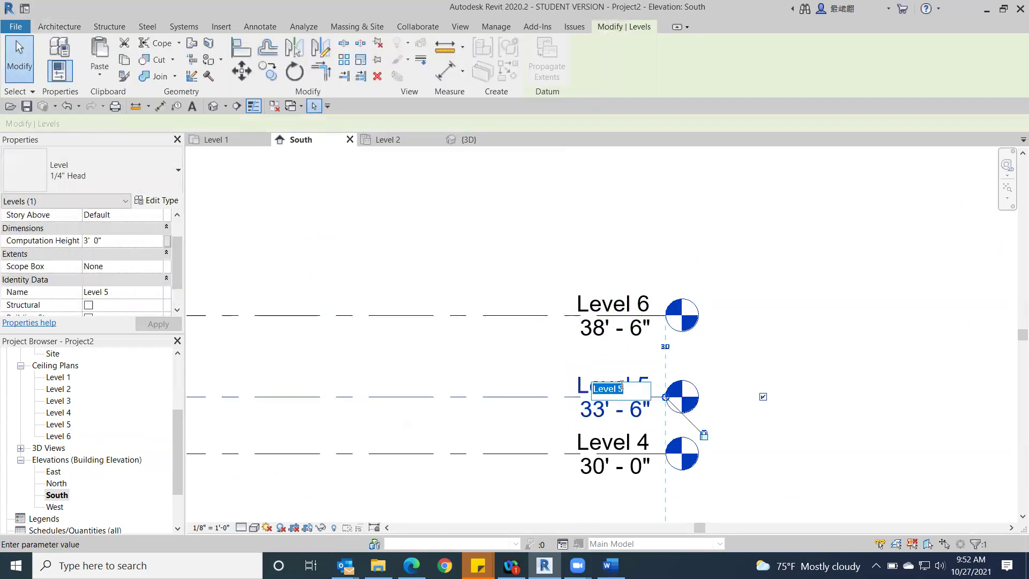
type("dor")
type("mer")
type(" bottom")
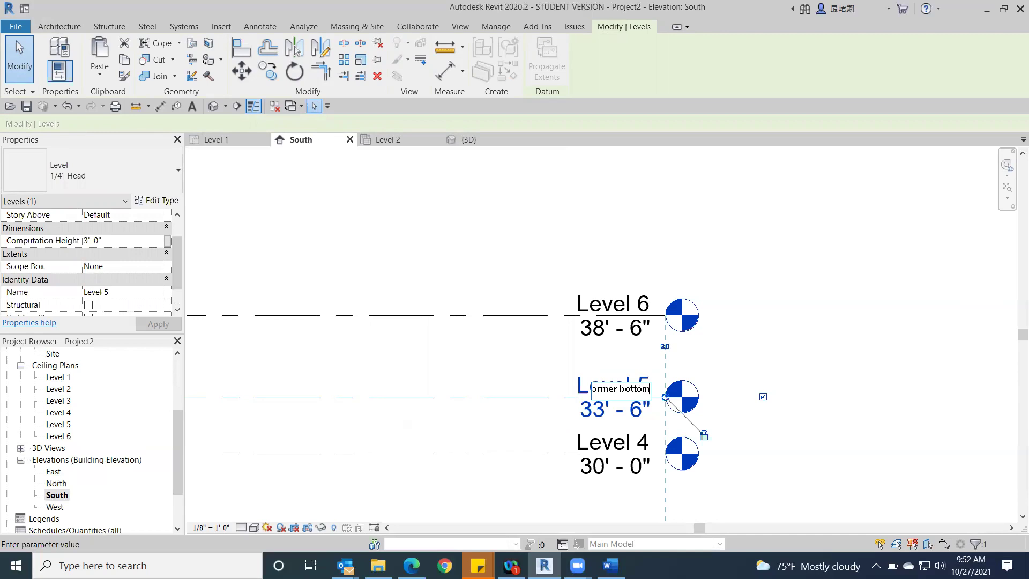
key("Return")
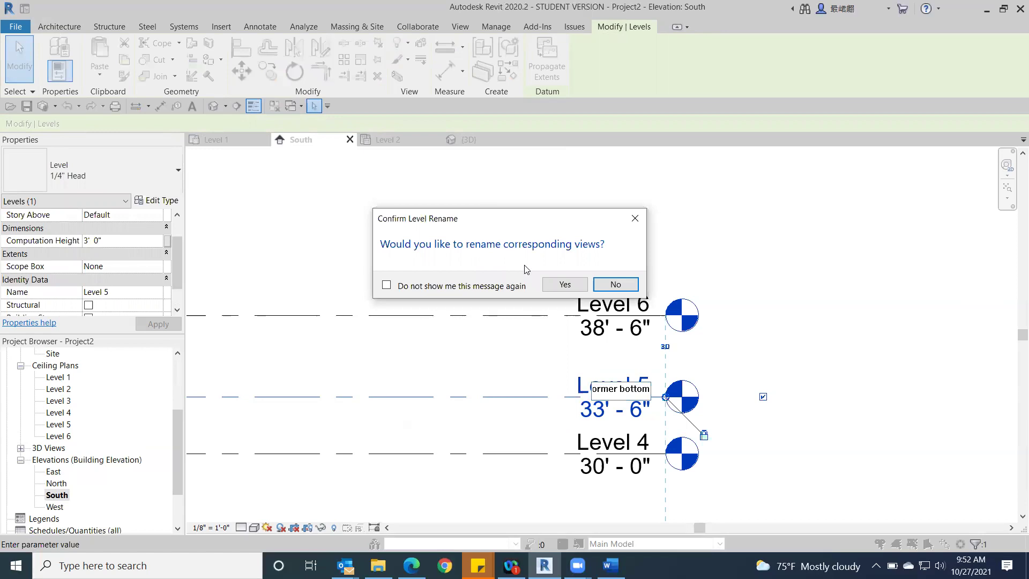
left_click(556, 284)
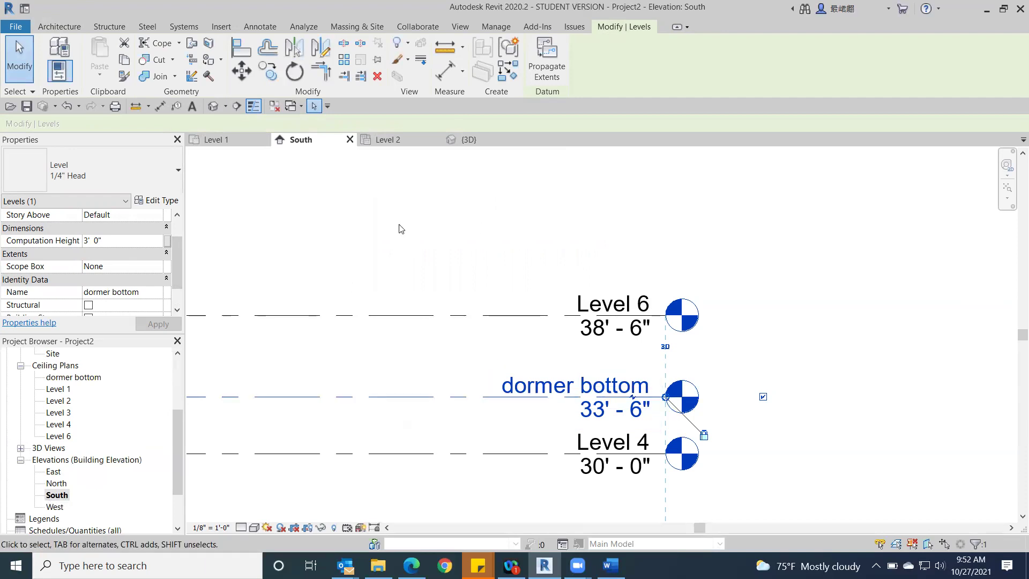
Rename the 38' 6" level as "dormer top" and rename its corresponding views too.
left_click(591, 304)
left_click(595, 305)
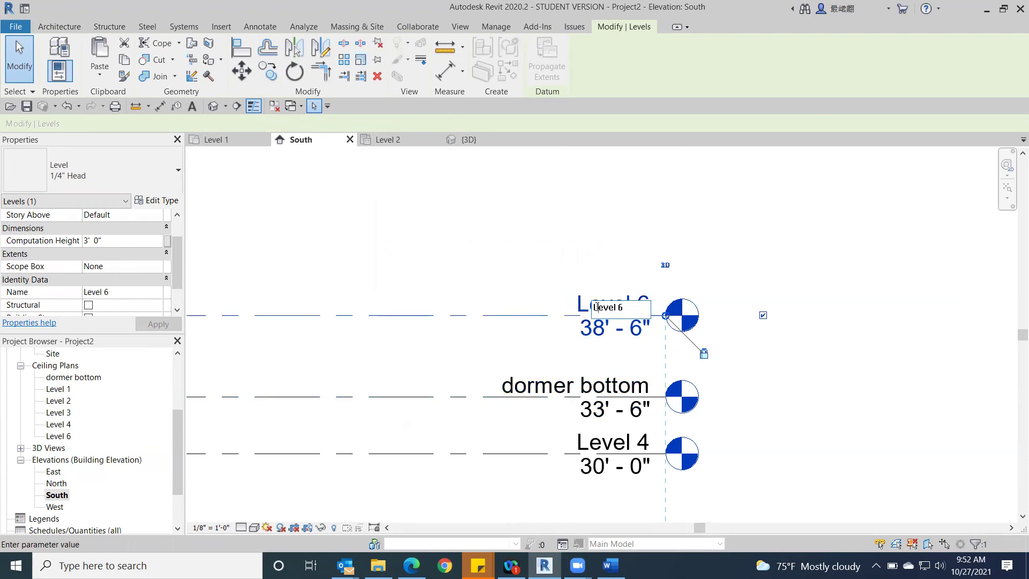
left_click_drag(611, 310, 593, 308)
type("dormer top")
left_click(692, 250)
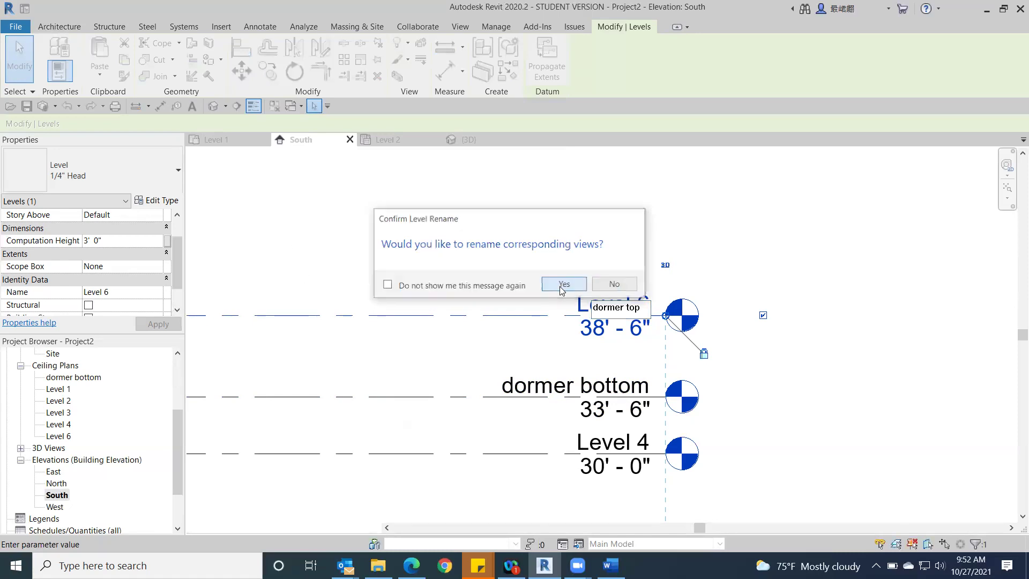
left_click(564, 285)
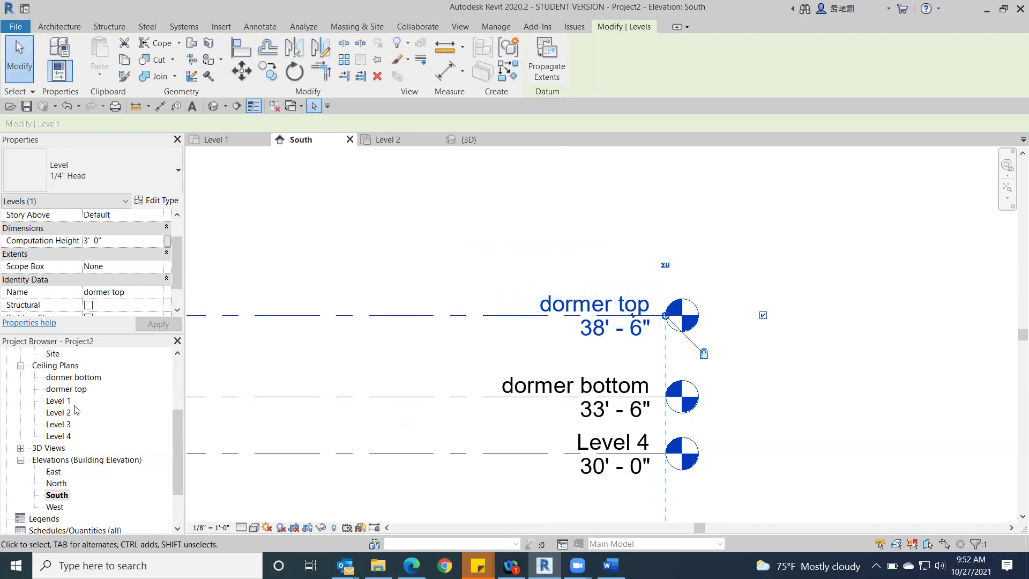
Check the project's floor plan list for the dormer views and select the dormer top level in the South elevation.
left_click(20, 365)
left_click(56, 436)
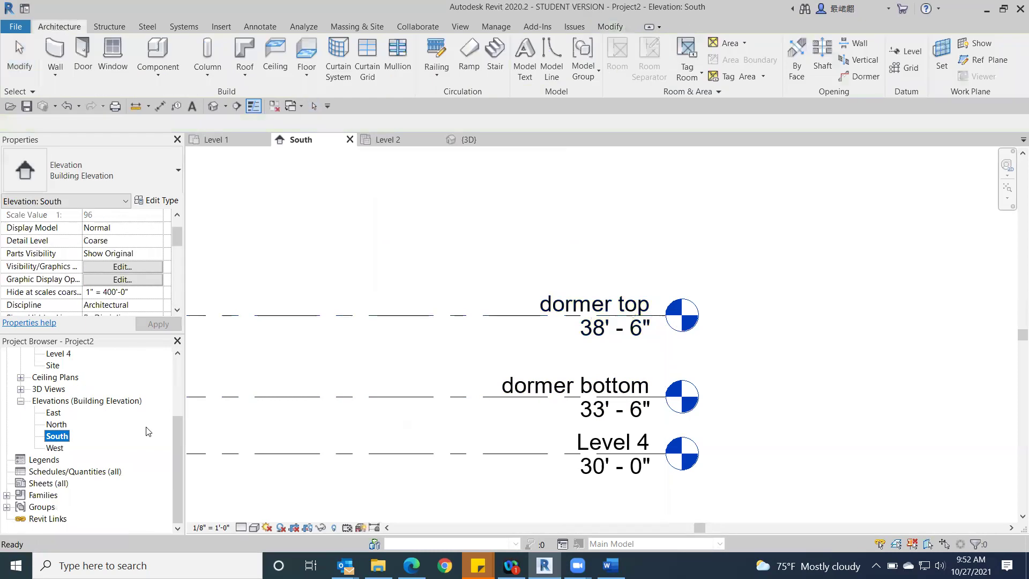
left_click_drag(175, 442, 177, 385)
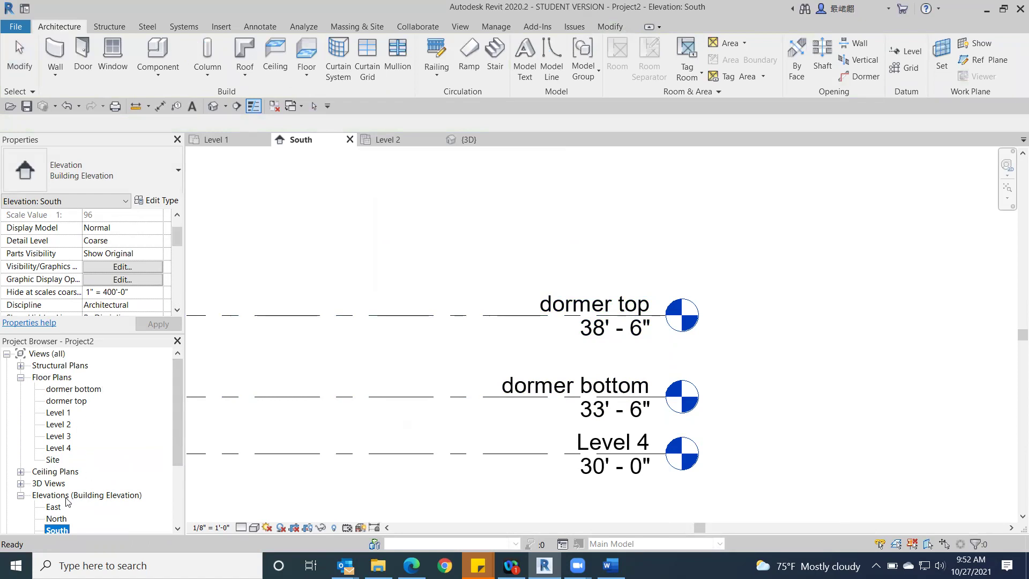
scroll(545, 329, "down", 3)
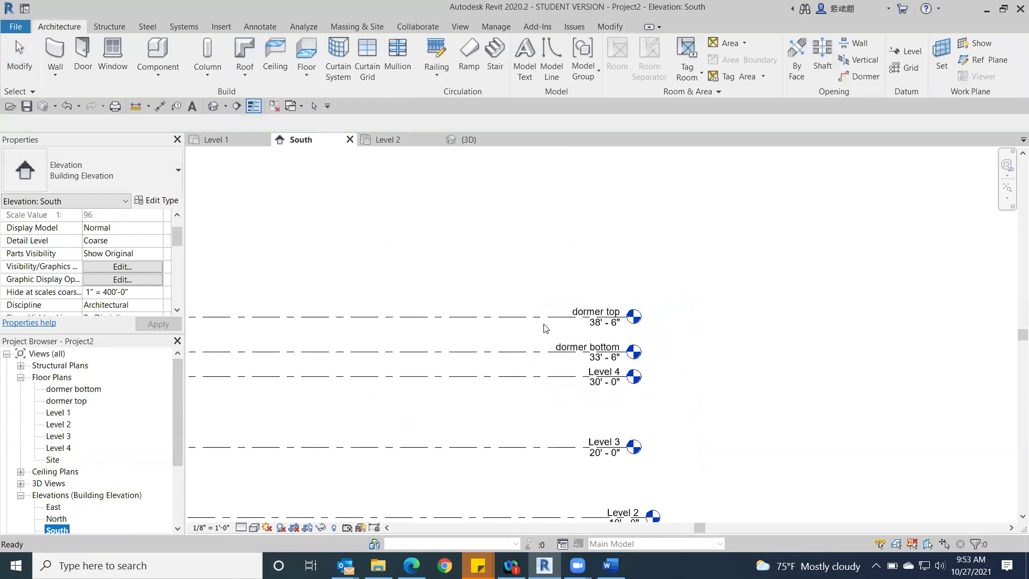
left_click(627, 316)
scroll(660, 316, "down", 3)
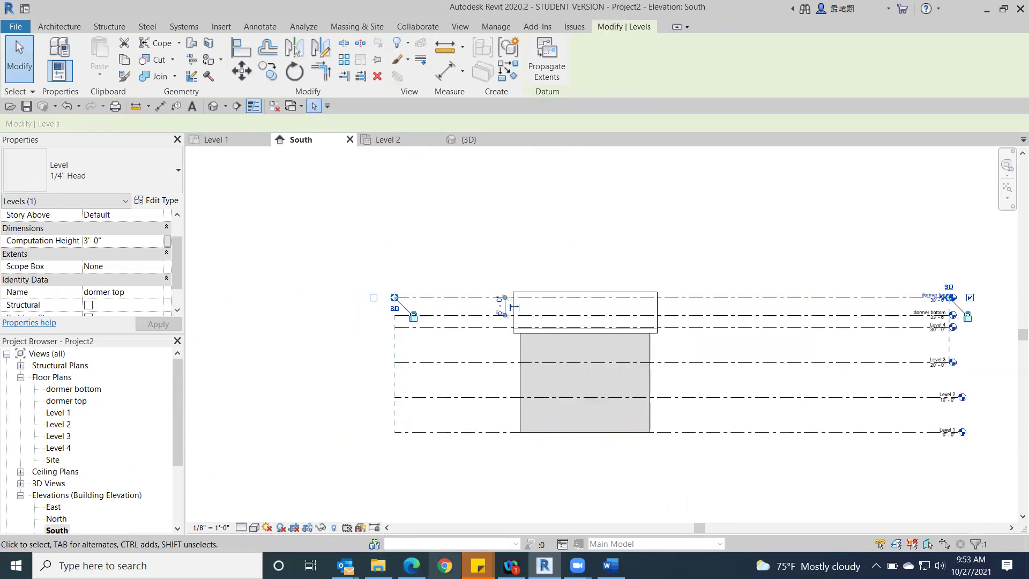
Switch to Chrome, search Google for dormer windows, look through the image results, and return to Revit.
left_click(444, 566)
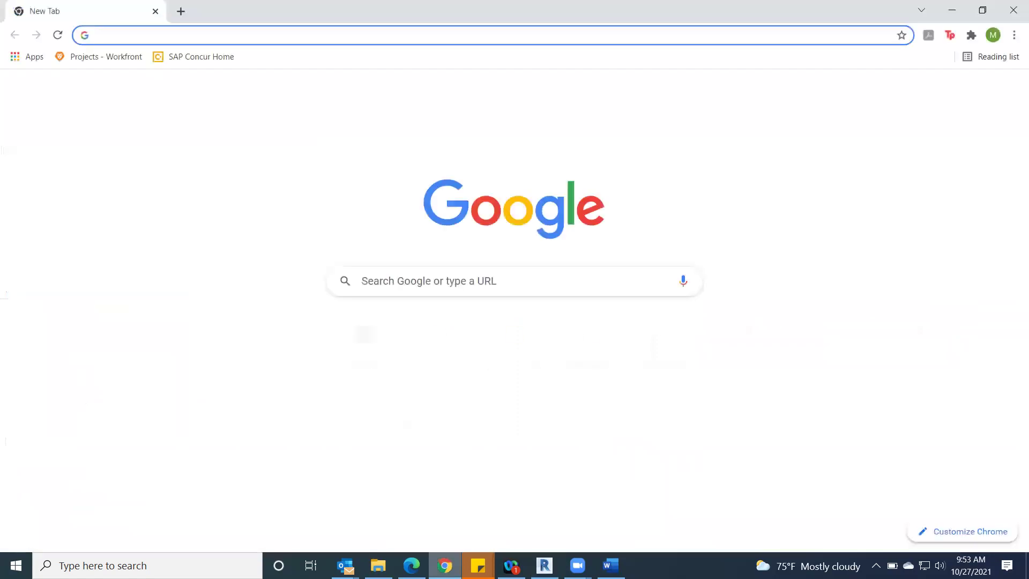
left_click(482, 283)
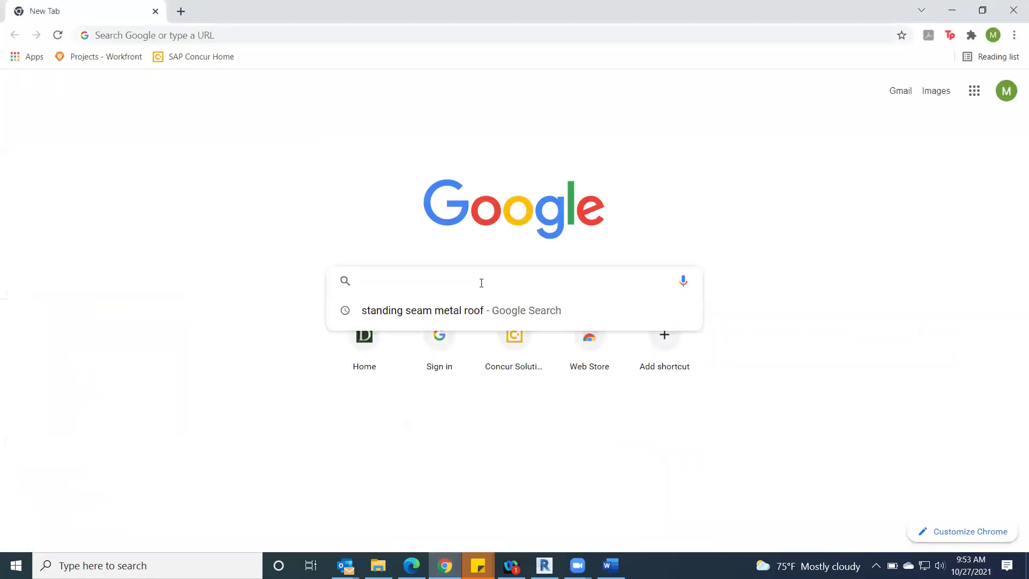
type("dormer w")
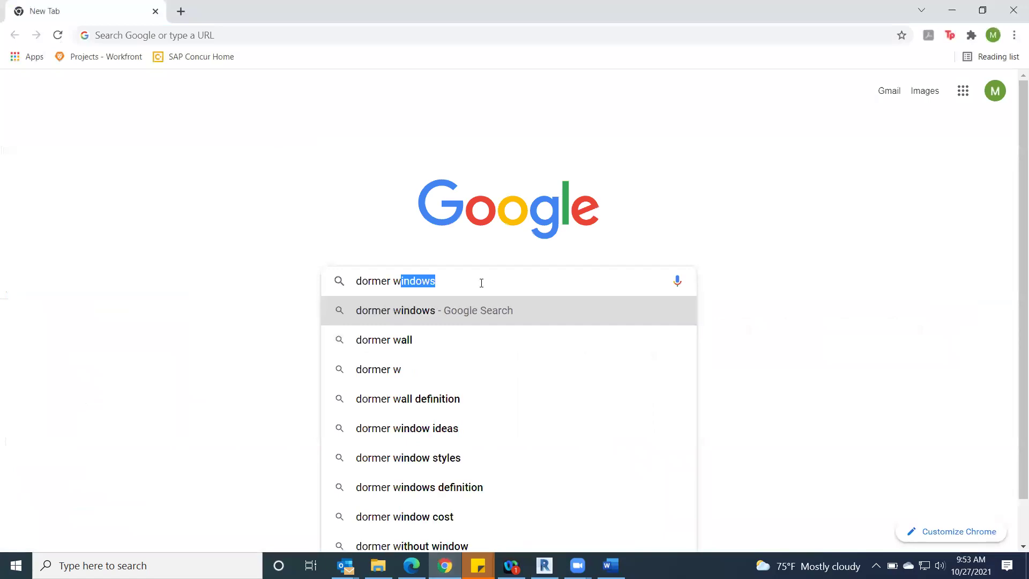
key("Return")
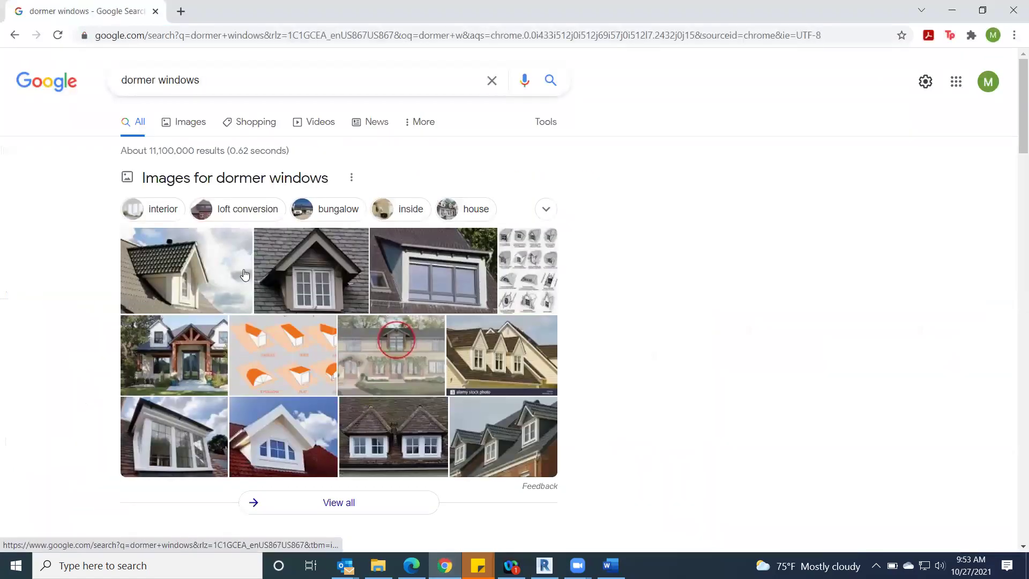
left_click(351, 274)
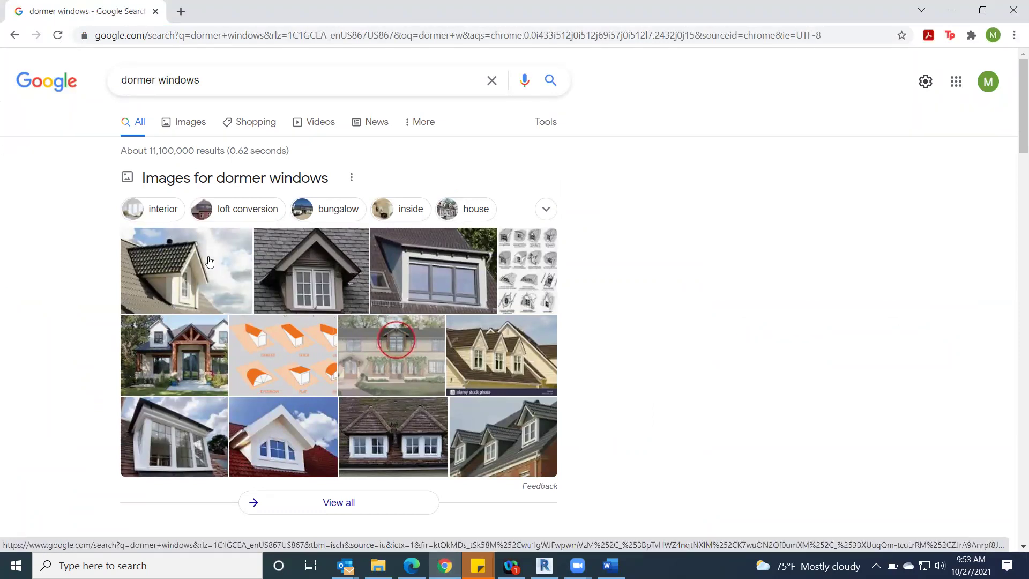
left_click(186, 127)
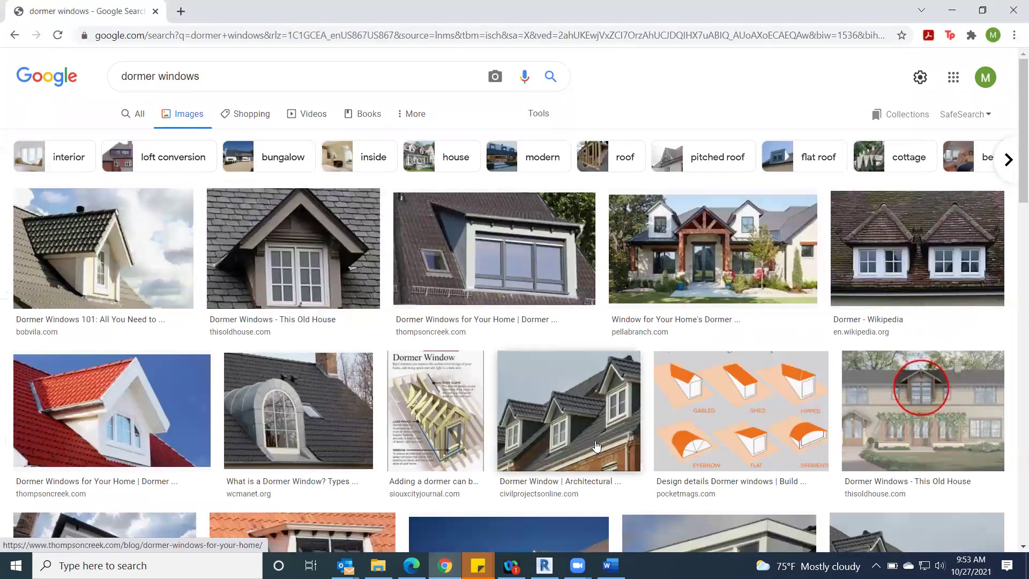
scroll(597, 446, "down", 4)
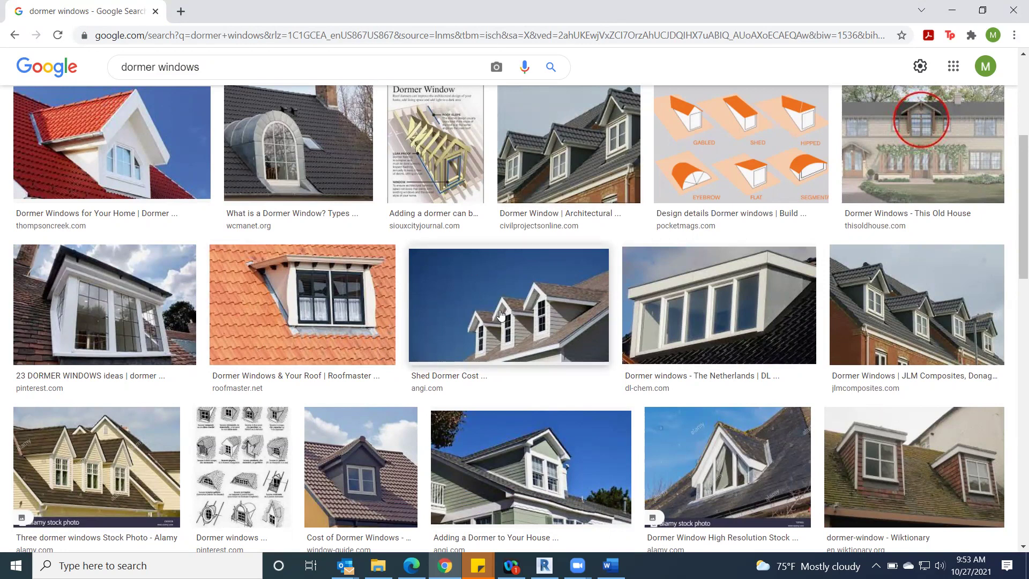
left_click(953, 12)
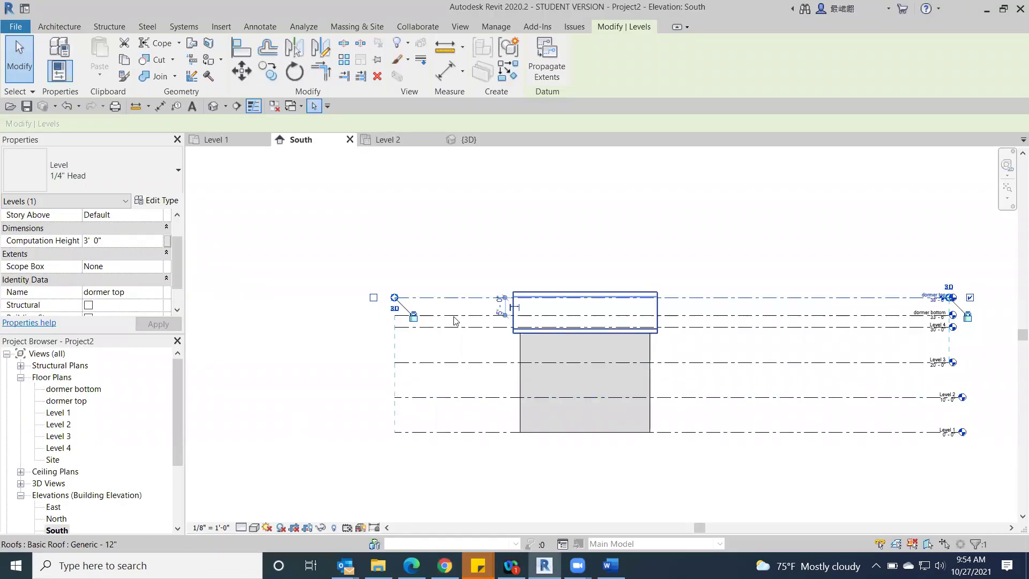
Examine the elevations of the dormer bottom and dormer top levels against the roof in the South elevation.
scroll(825, 301, "up", 3)
mouse_move(824, 297)
middle_mouse_down()
mouse_move(718, 359)
mouse_move(782, 355)
mouse_move(604, 338)
middle_mouse_up()
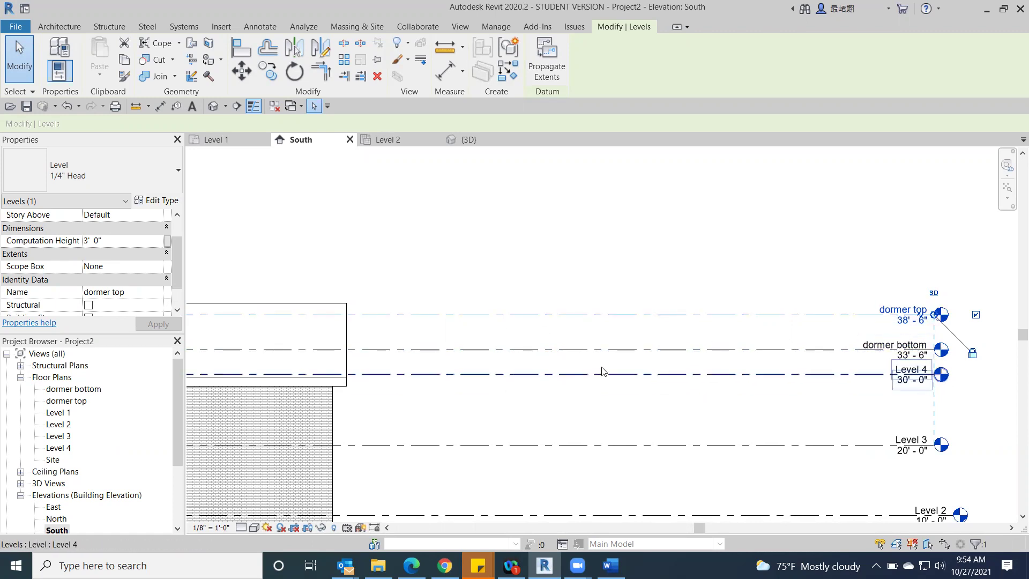
middle_click_drag(636, 363, 826, 400)
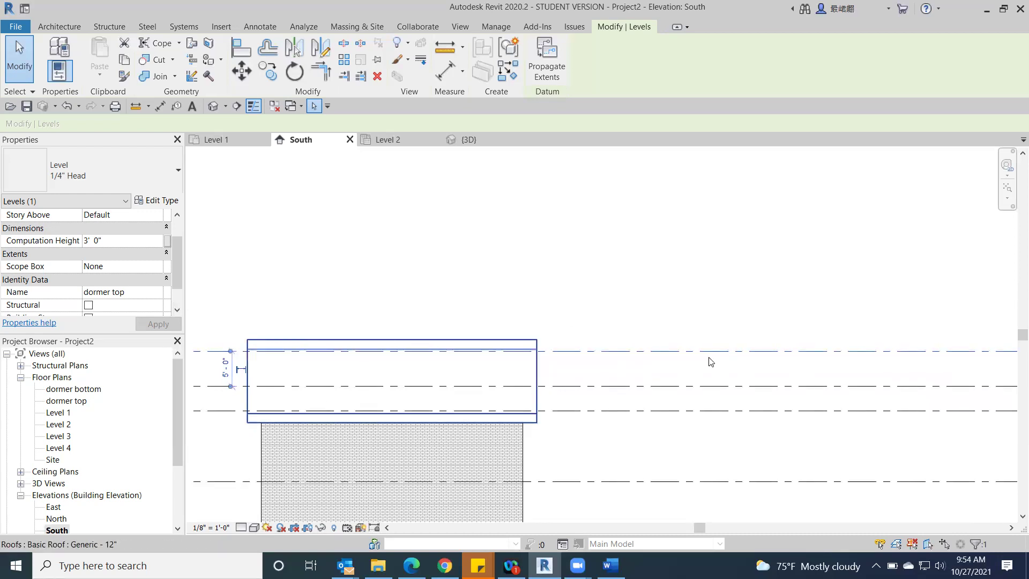
middle_click_drag(848, 371, 578, 370)
middle_click_drag(1009, 370, 877, 351)
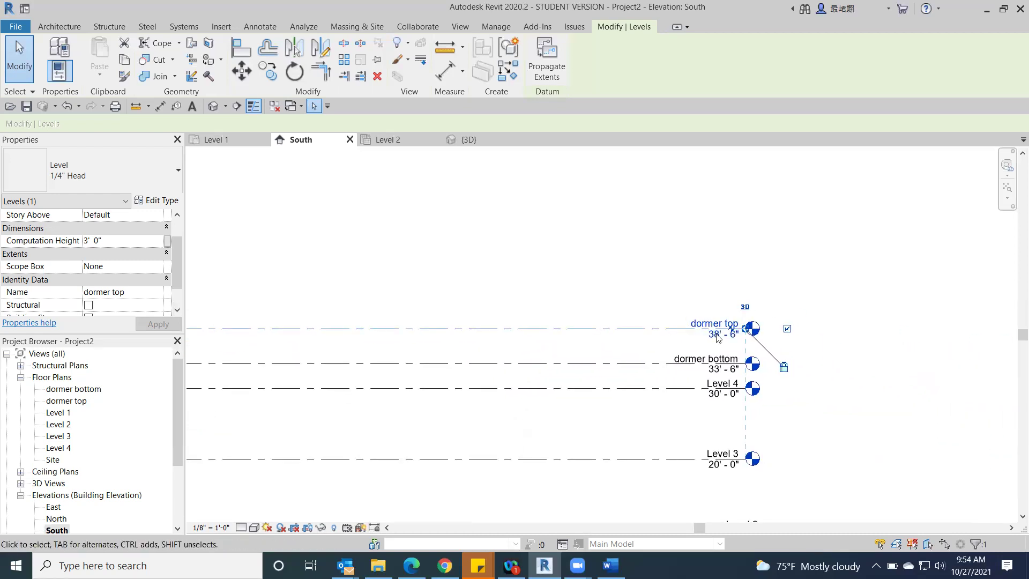
left_click(722, 333)
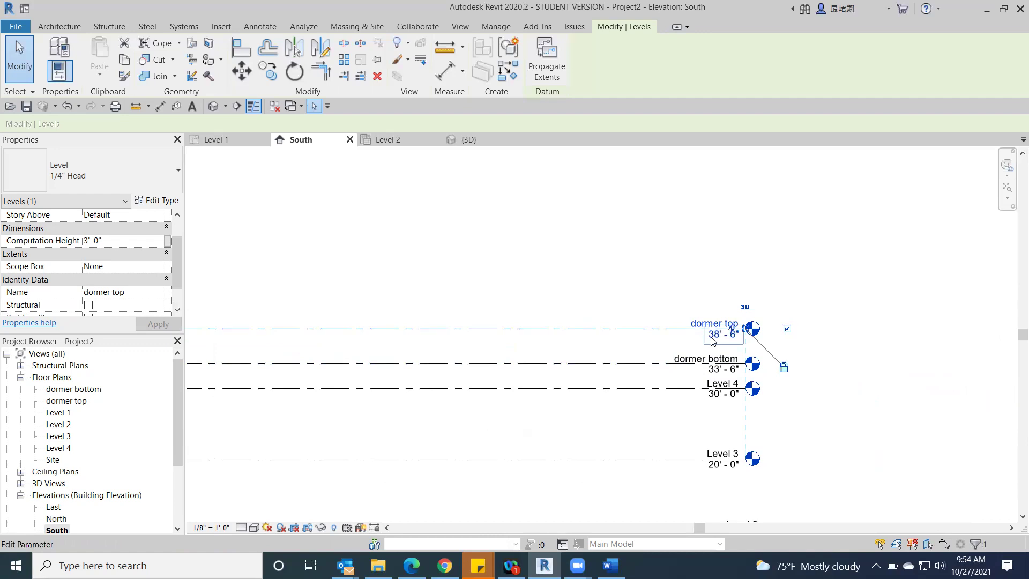
middle_click_drag(333, 329, 666, 319)
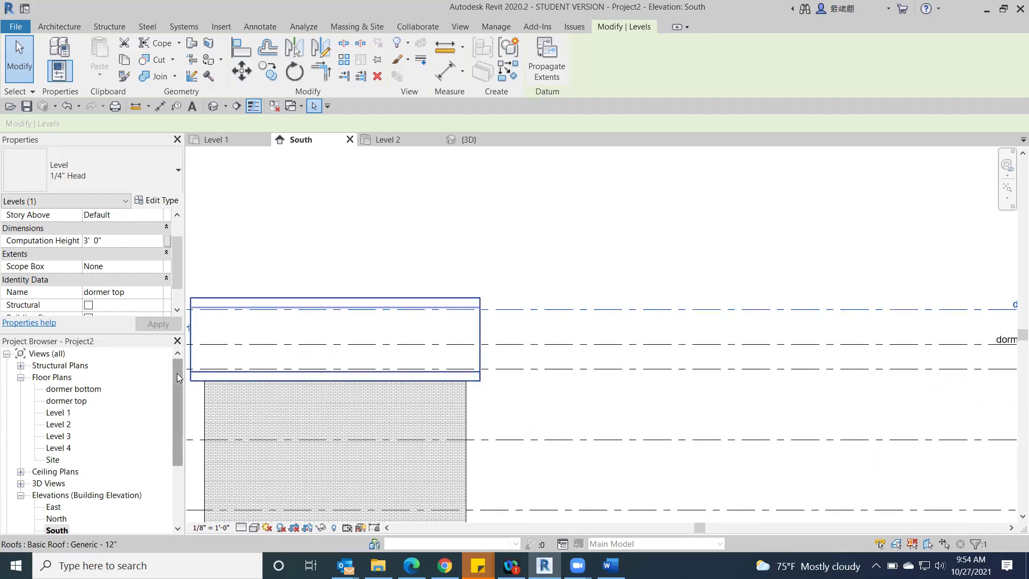
scroll(169, 263, "up", 1)
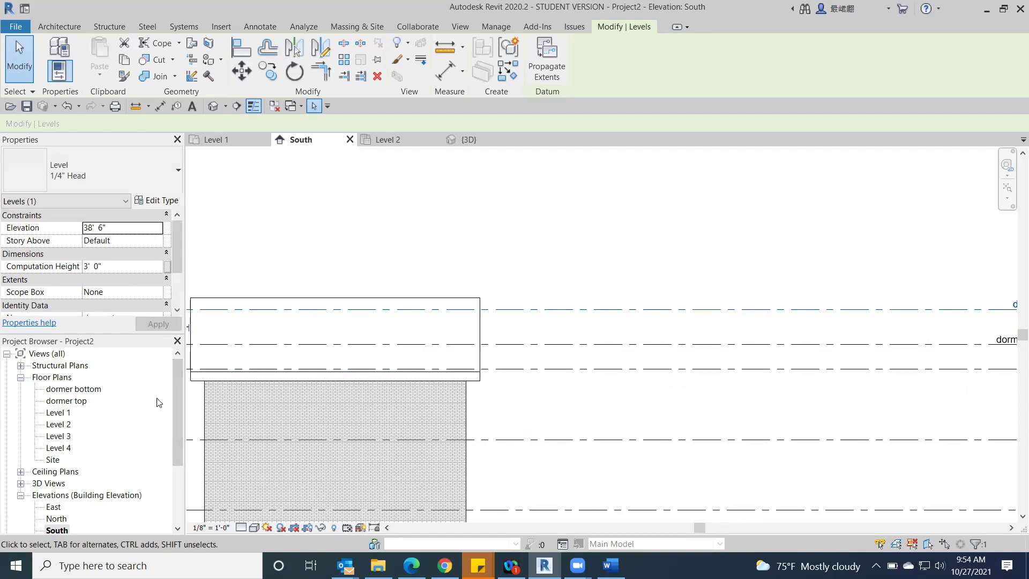
Open the dormer bottom floor plan and bring the roof into close view.
double_click(54, 389)
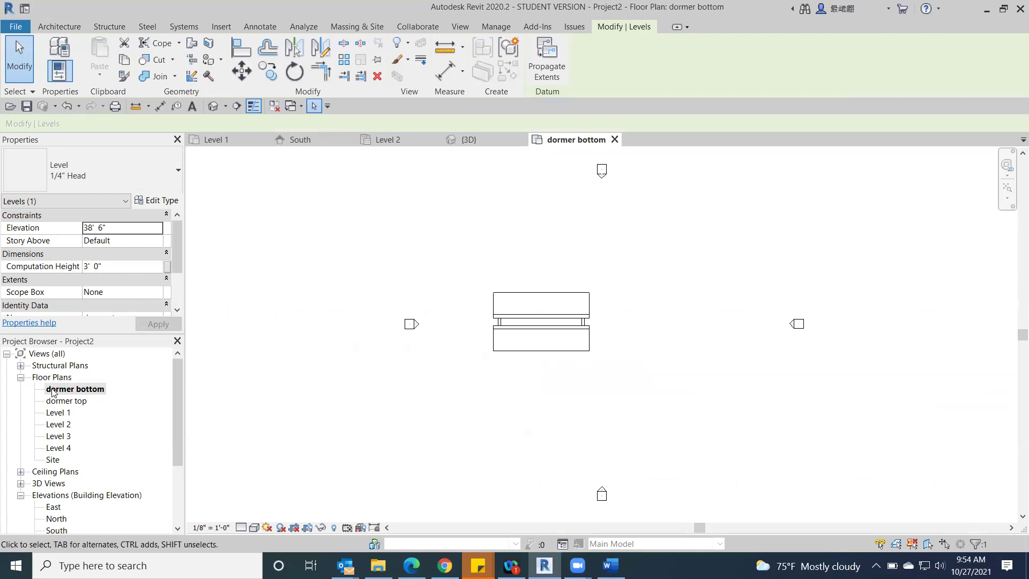
scroll(507, 339, "up", 5)
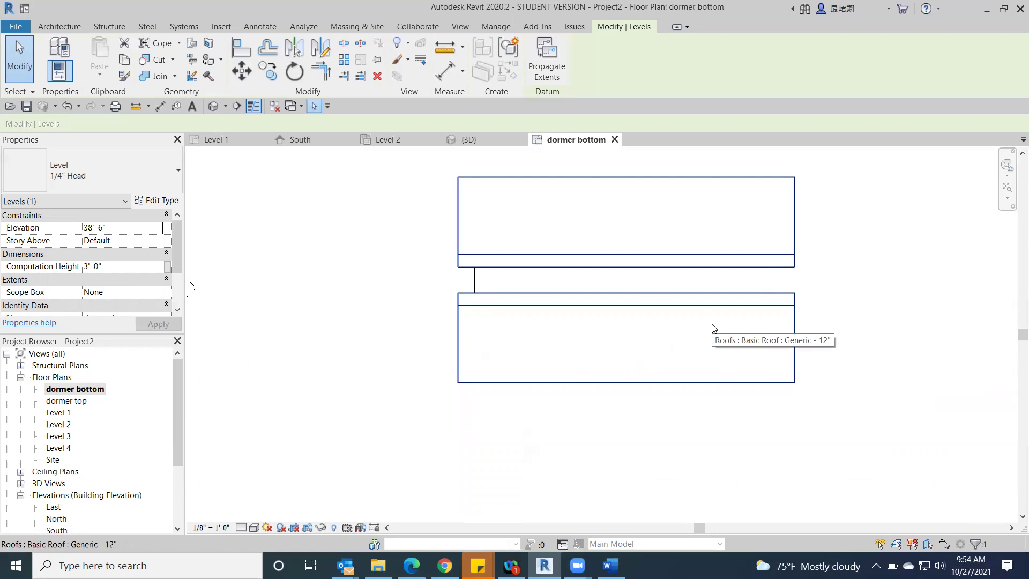
left_click(52, 28)
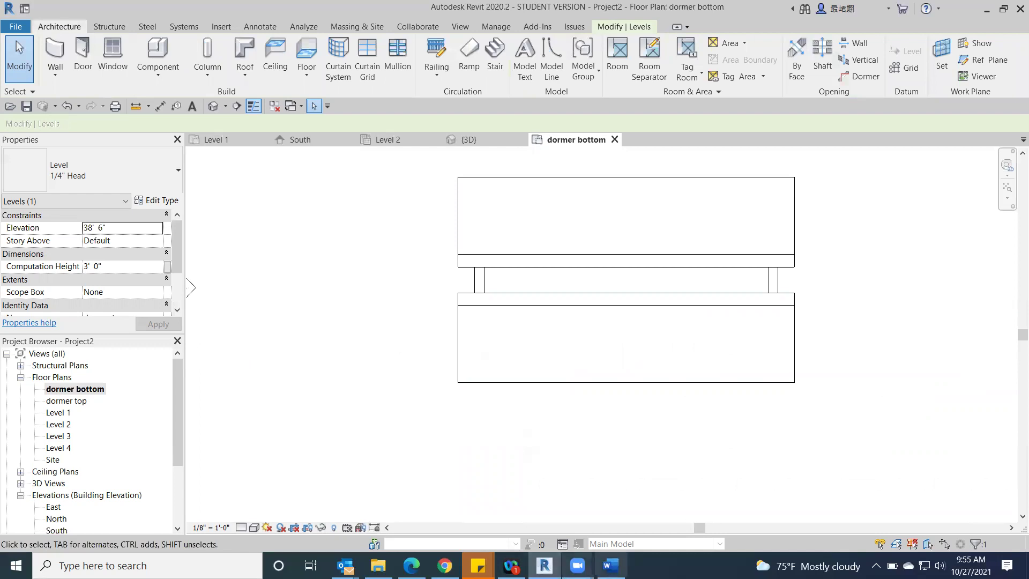
Switch to Word to read the Class 16 dormer outline, and return to Revit.
left_click(611, 566)
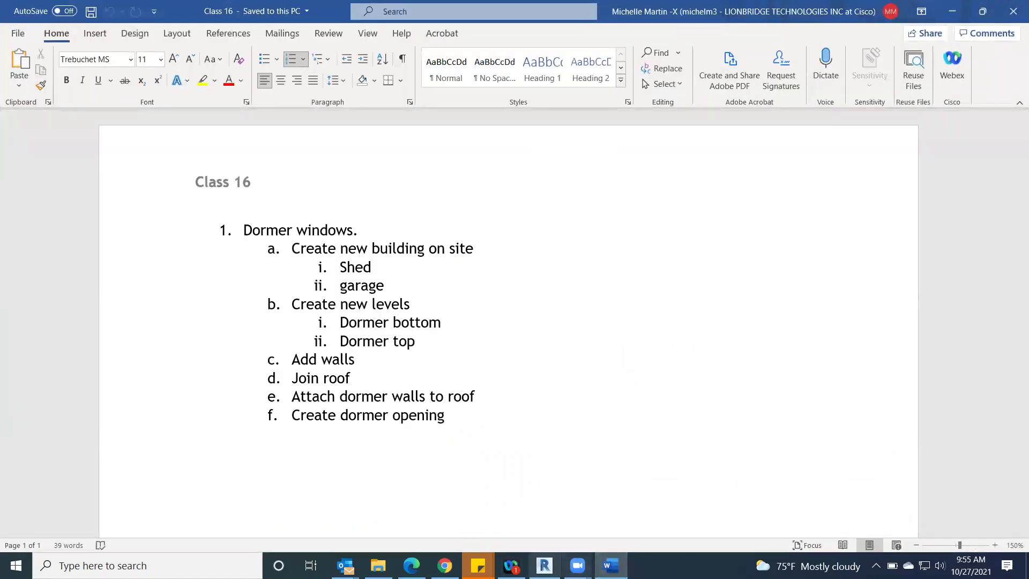
left_click(545, 565)
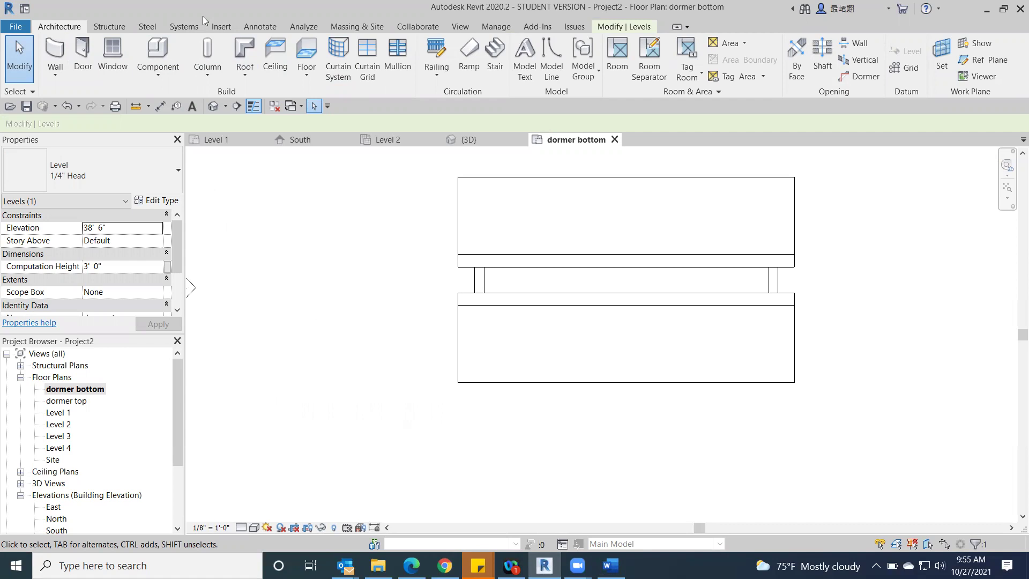
Draw a U of three Exterior - Brick on Mtl. Stud walls on the lower roof half, with 4'-6" sides and an 8'-6" front.
left_click(49, 48)
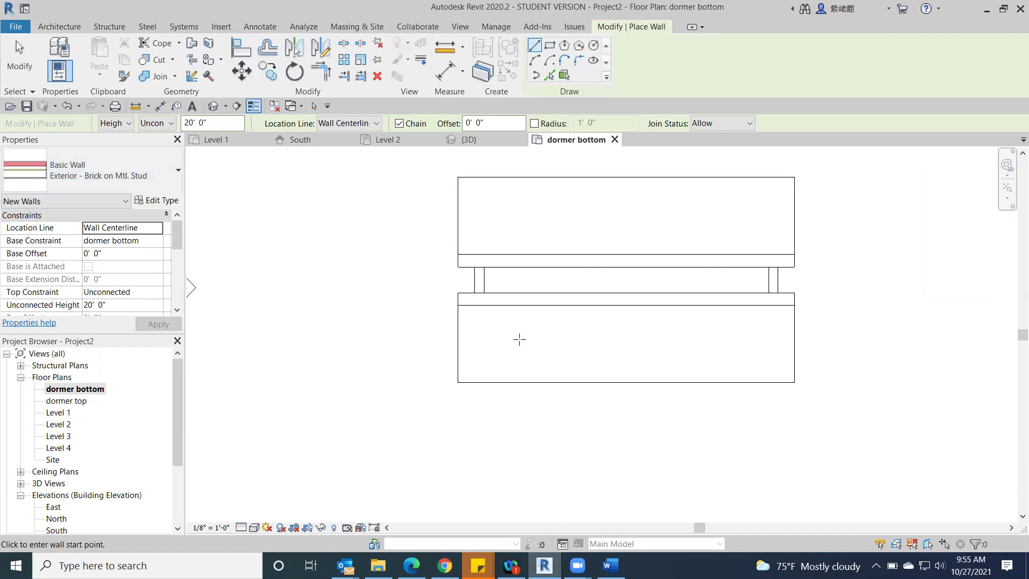
scroll(603, 336, "up", 1)
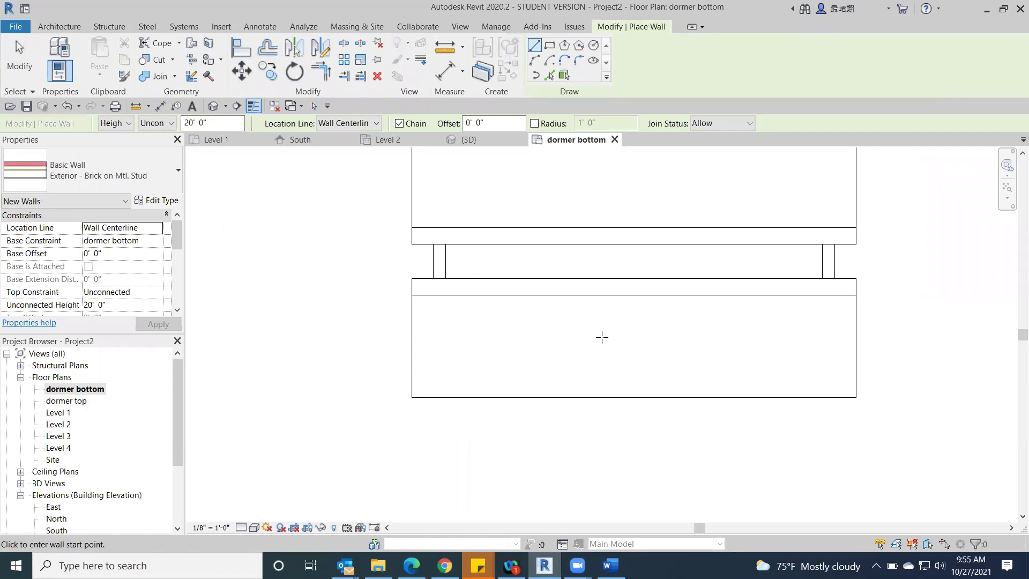
left_click(567, 308)
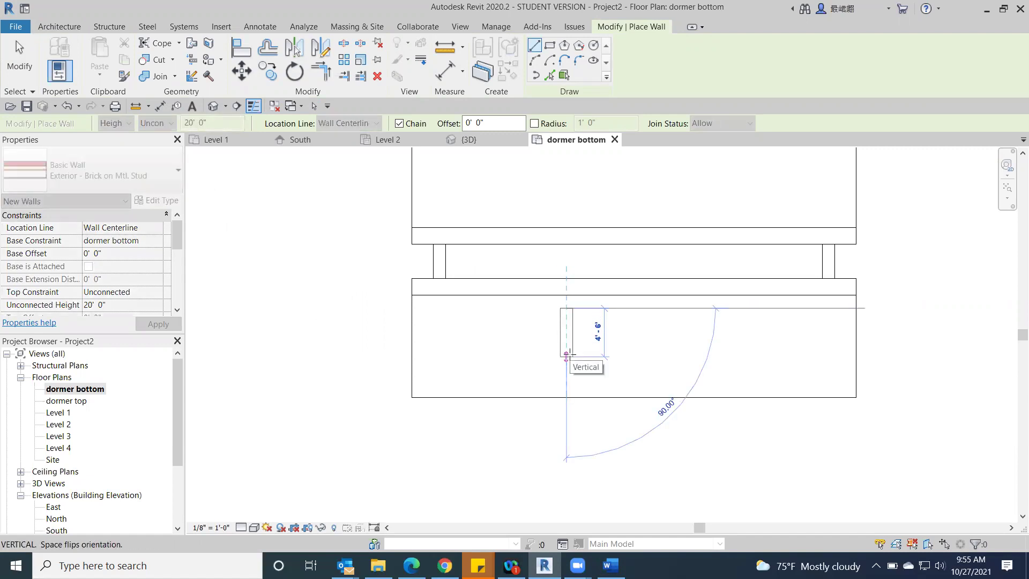
left_click(566, 357)
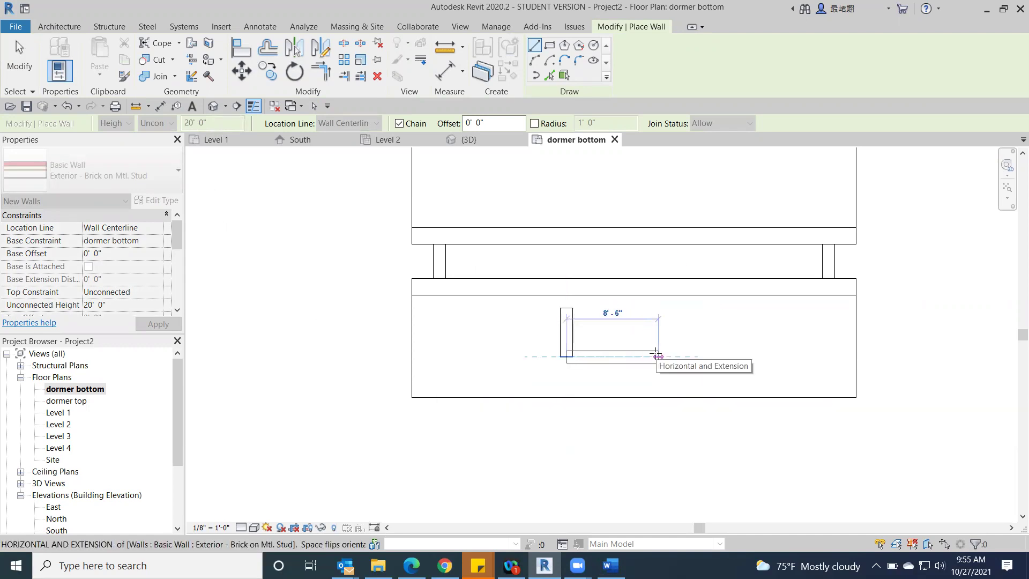
left_click(658, 356)
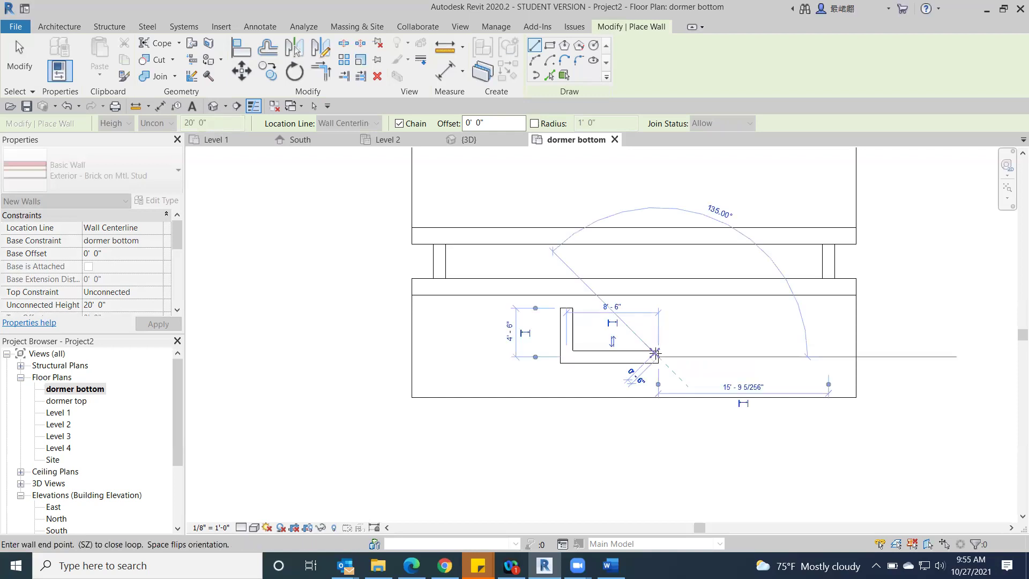
left_click(658, 308)
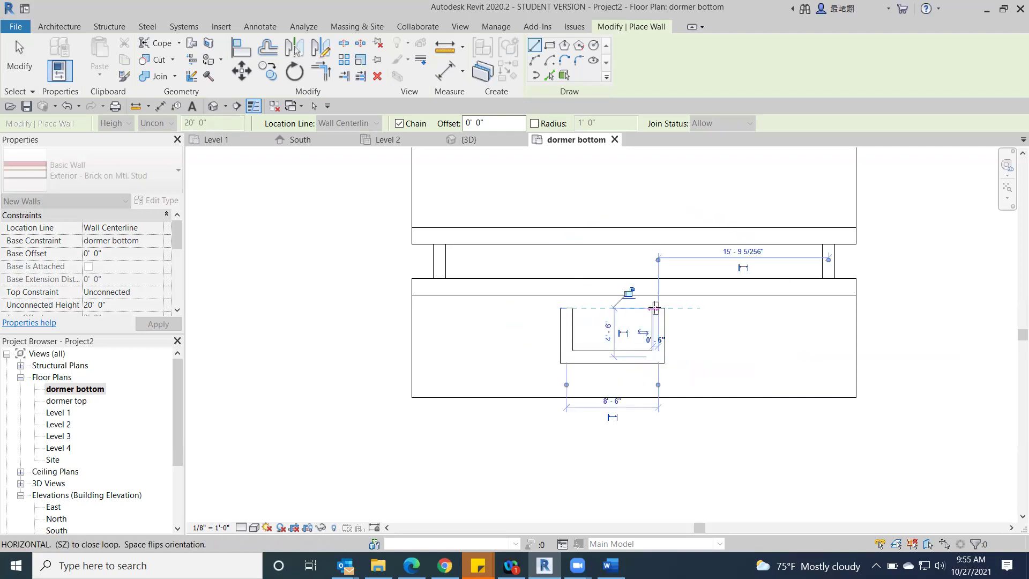
left_click(27, 66)
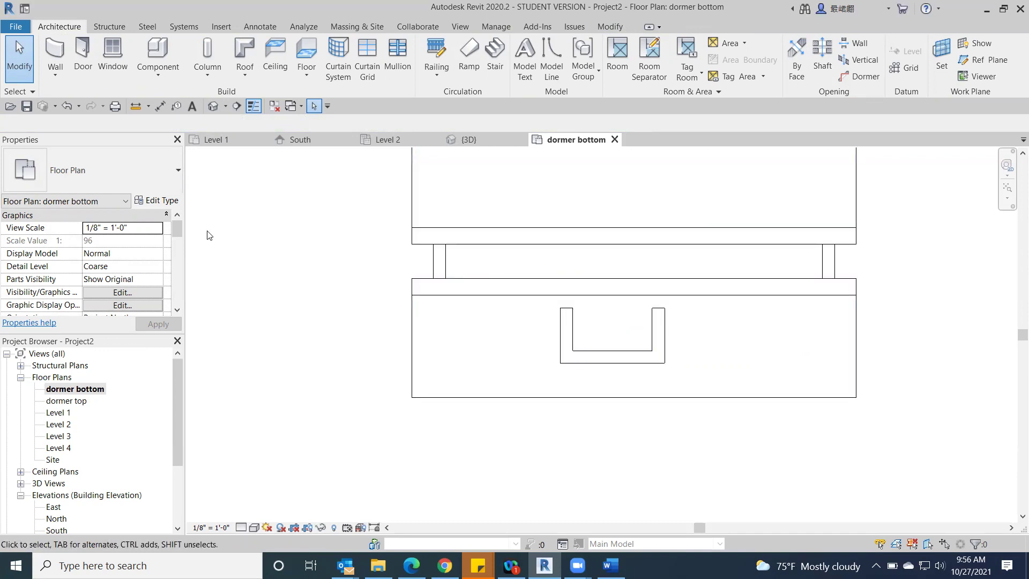
Open the 3D view, set its visual style to Consistent Colors, and orbit to see the dormer walls from the building's right corner.
left_click(213, 107)
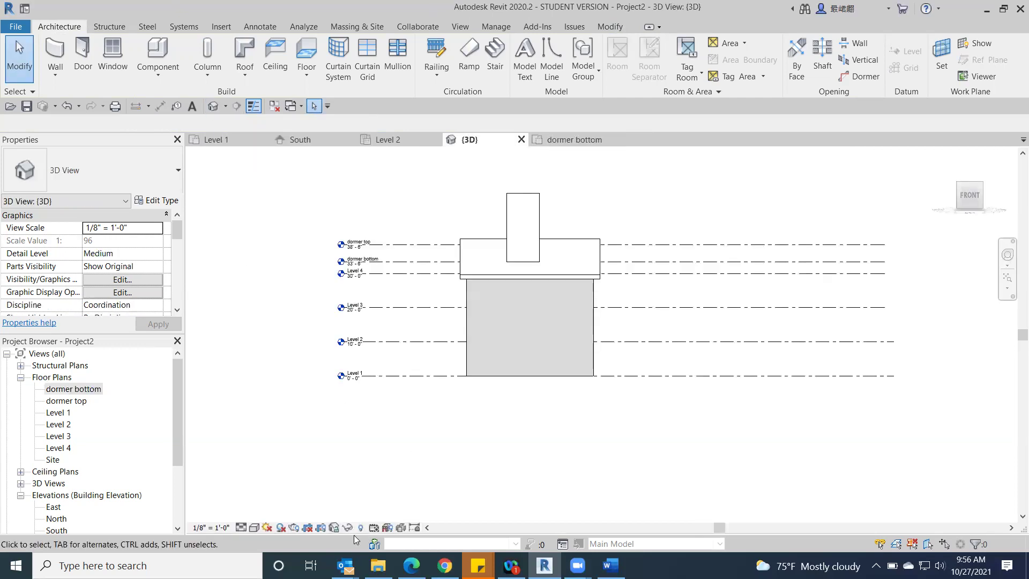
left_click(254, 528)
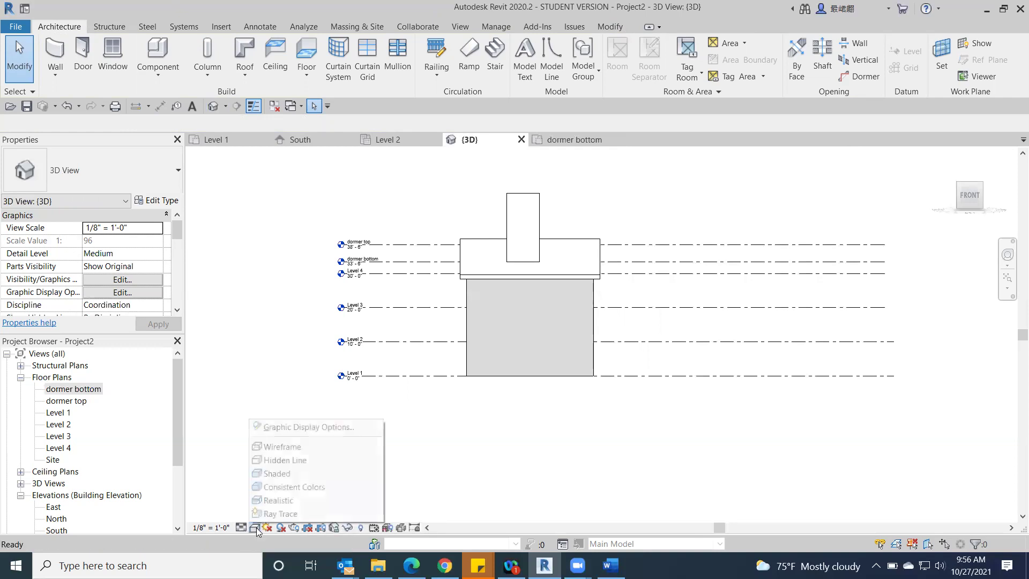
left_click(304, 488)
mouse_move(973, 194)
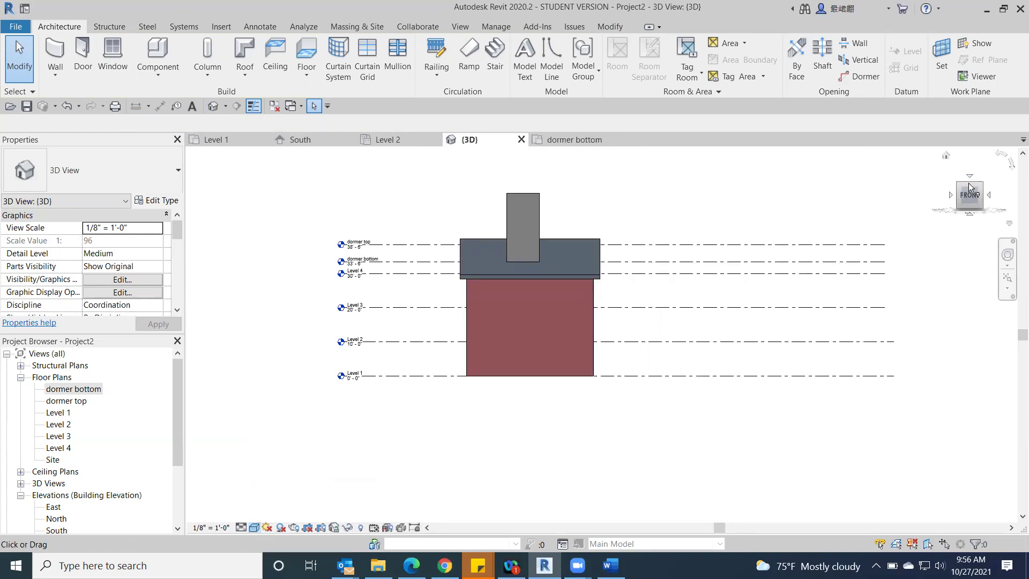
mouse_move(973, 194)
left_mouse_down()
mouse_move(839, 240)
mouse_move(770, 223)
mouse_move(771, 203)
mouse_move(850, 212)
mouse_move(742, 209)
mouse_move(728, 251)
left_mouse_up()
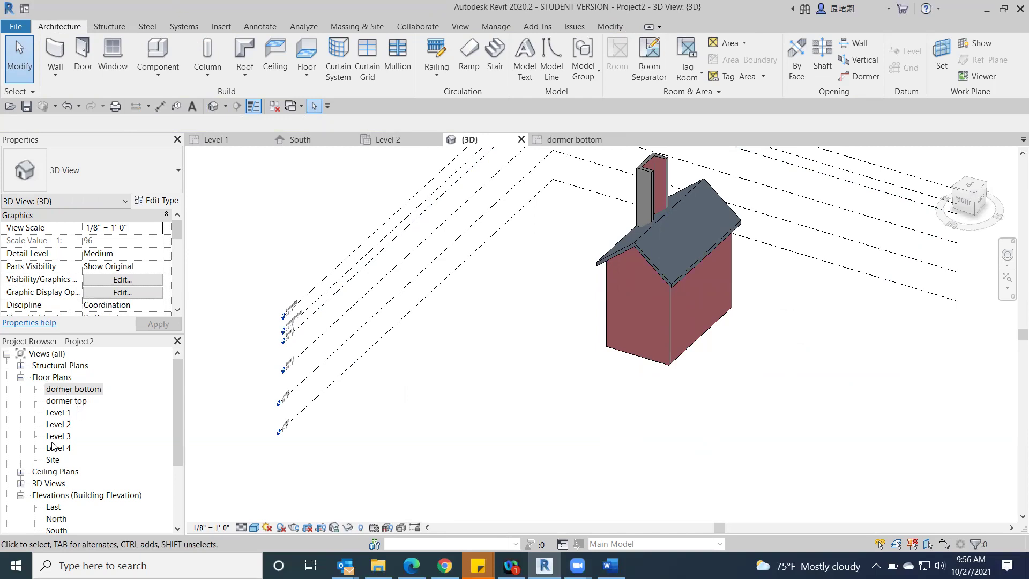
Return to the dormer bottom plan and flip the orientation of all three dormer walls.
double_click(67, 391)
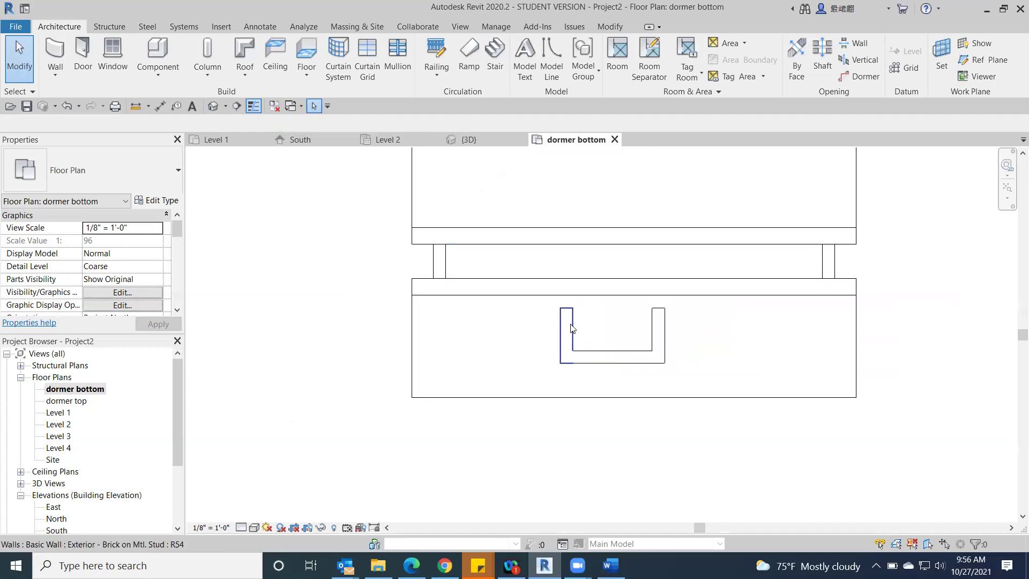
left_click(569, 328)
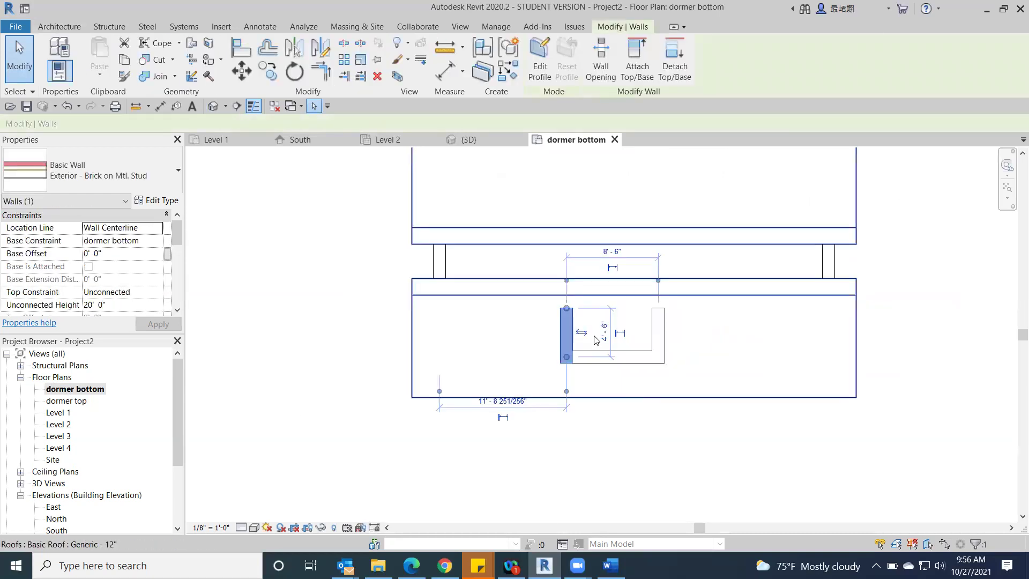
left_click(582, 333)
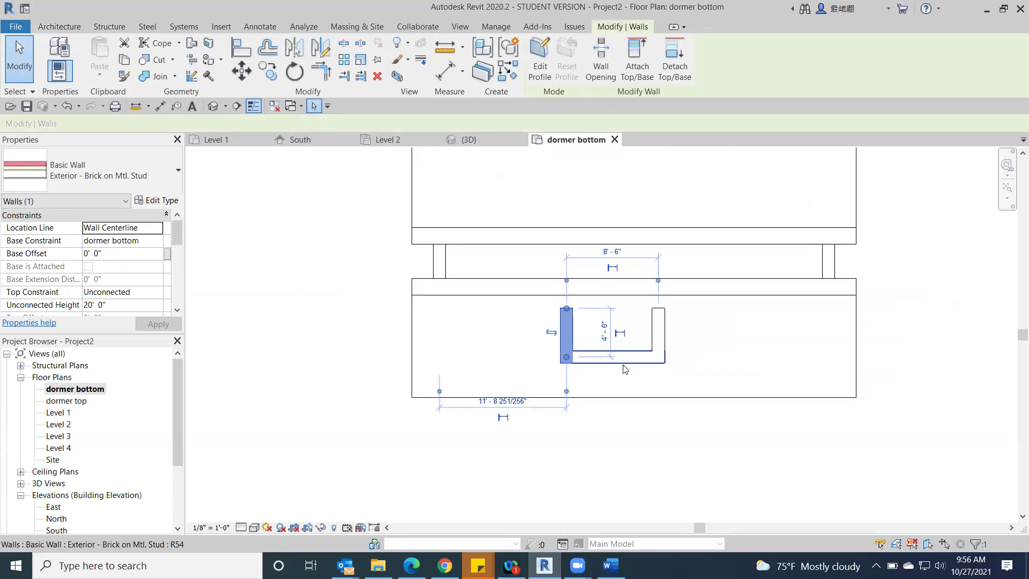
left_click(625, 366)
left_click(613, 341)
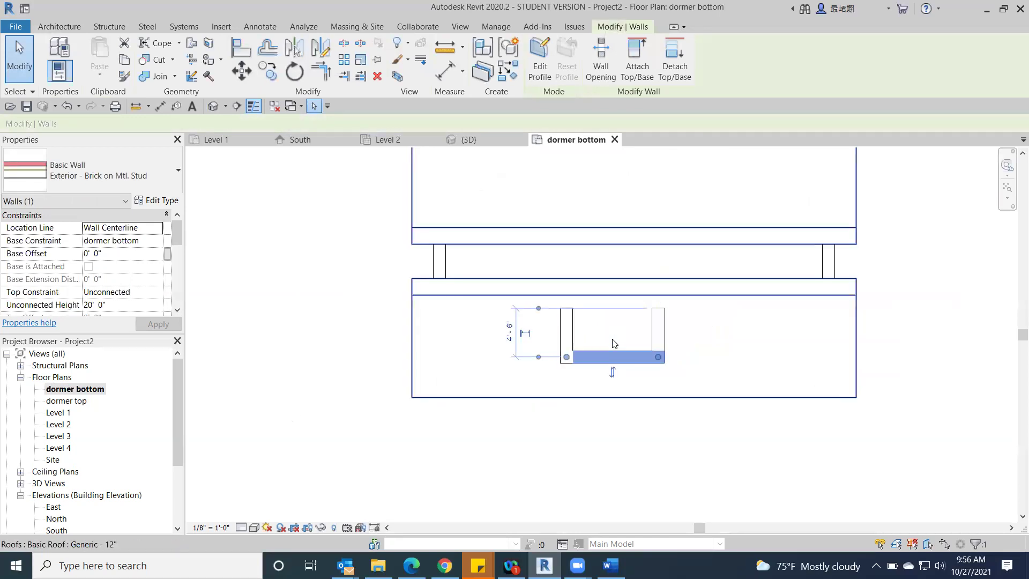
left_click(659, 334)
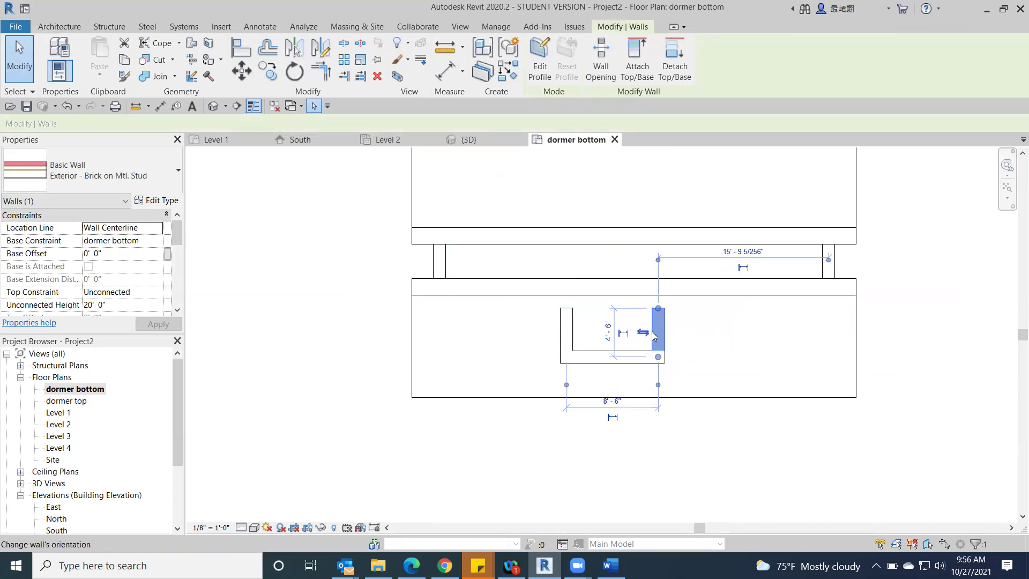
left_click(644, 333)
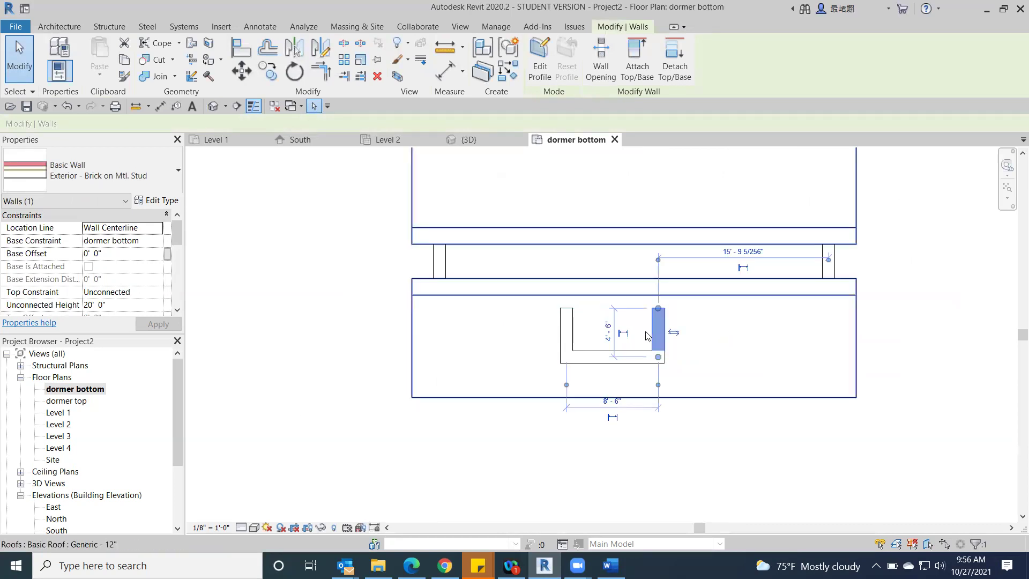
left_click(269, 346)
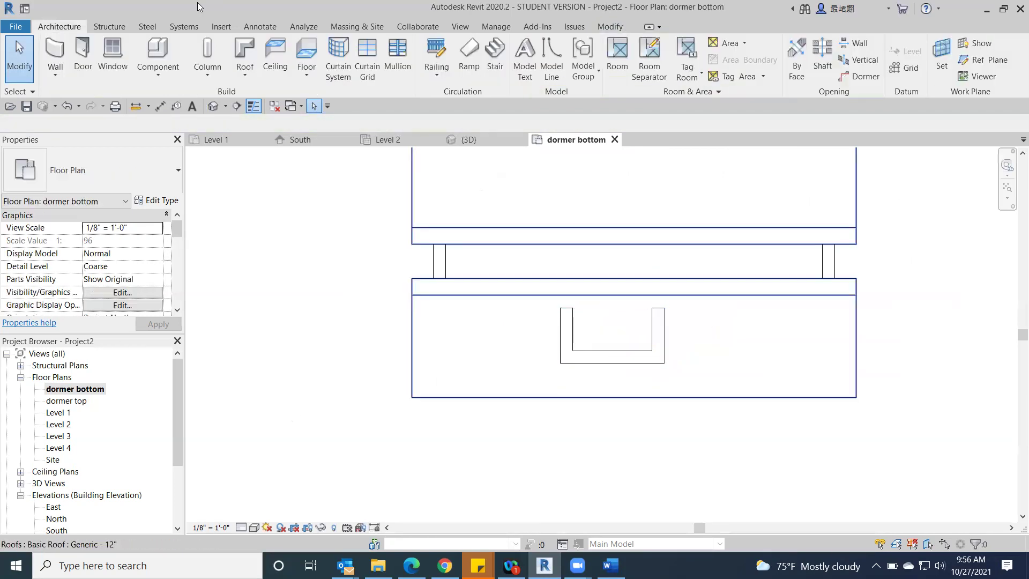
Examine the base of the dormer walls against the roof slope and levels in the 3D view's Right orientation.
left_click(214, 107)
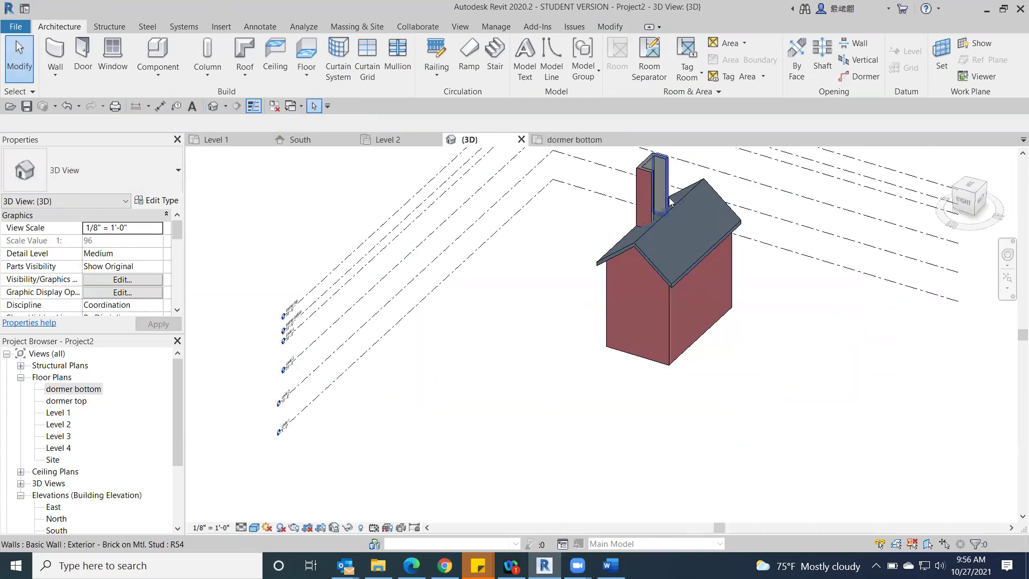
left_click(964, 201)
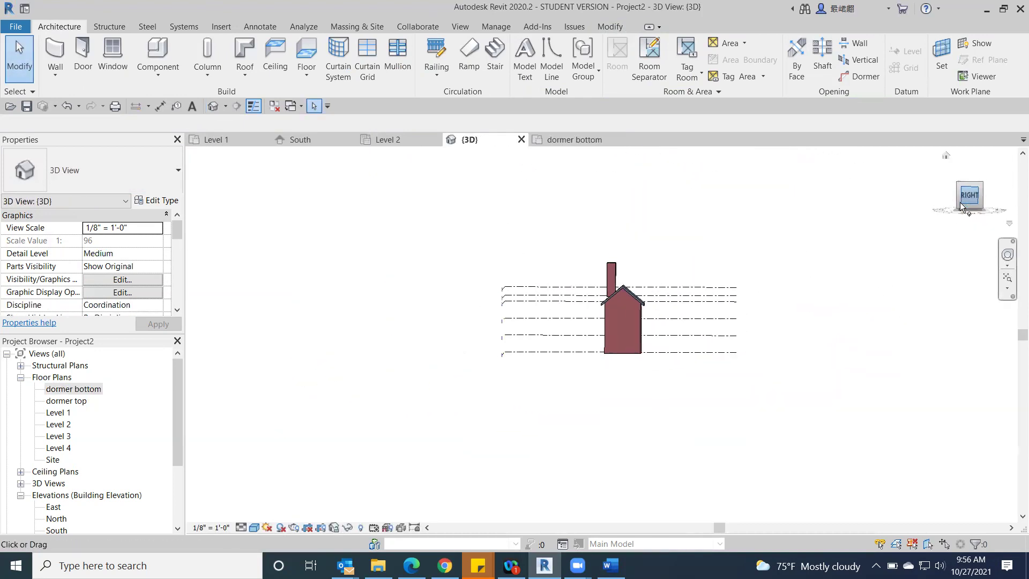
scroll(578, 335, "up", 6)
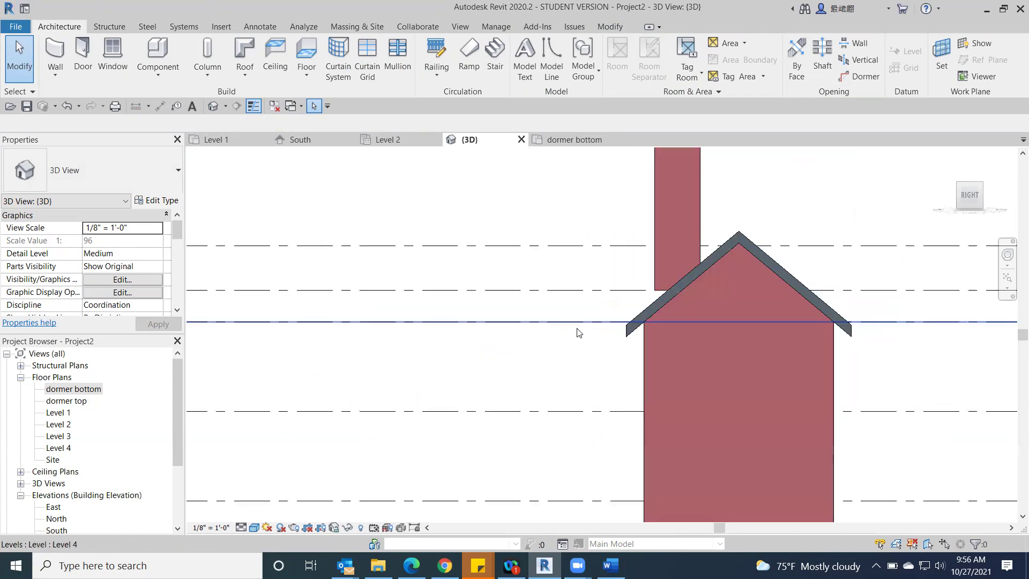
scroll(572, 351, "down", 4)
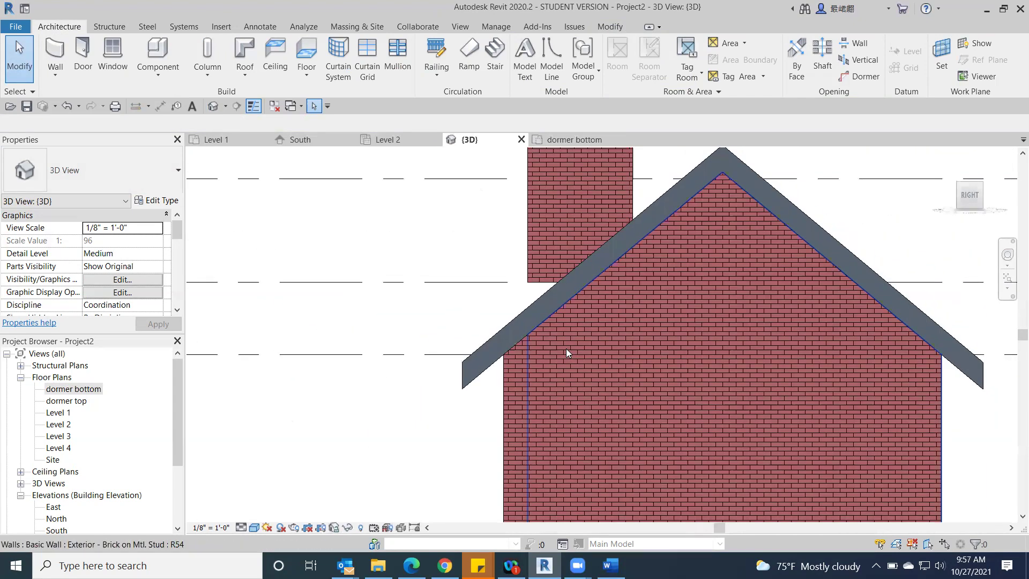
scroll(566, 348, "up", 5)
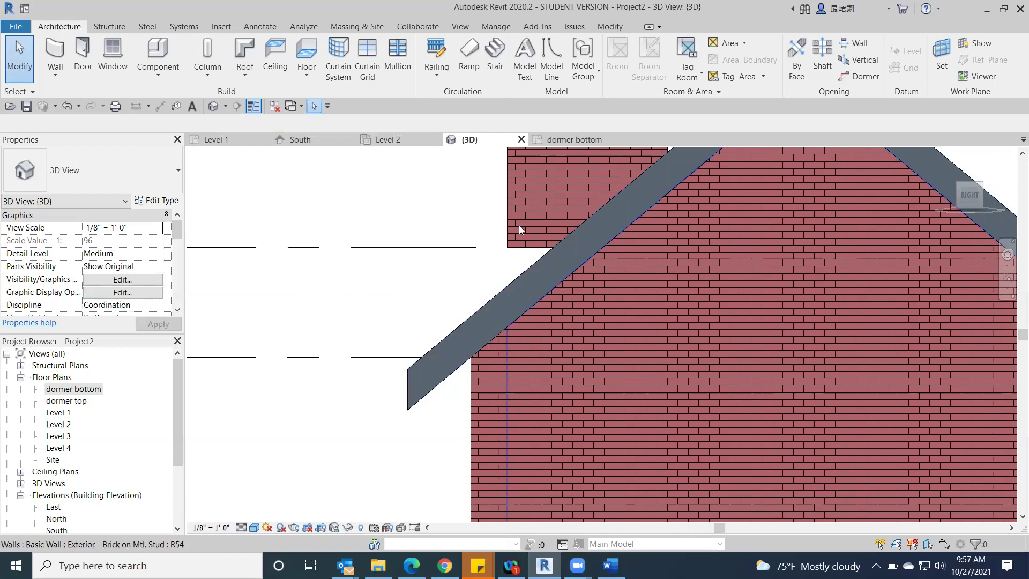
scroll(515, 228, "down", 5)
middle_click_drag(612, 239, 622, 251)
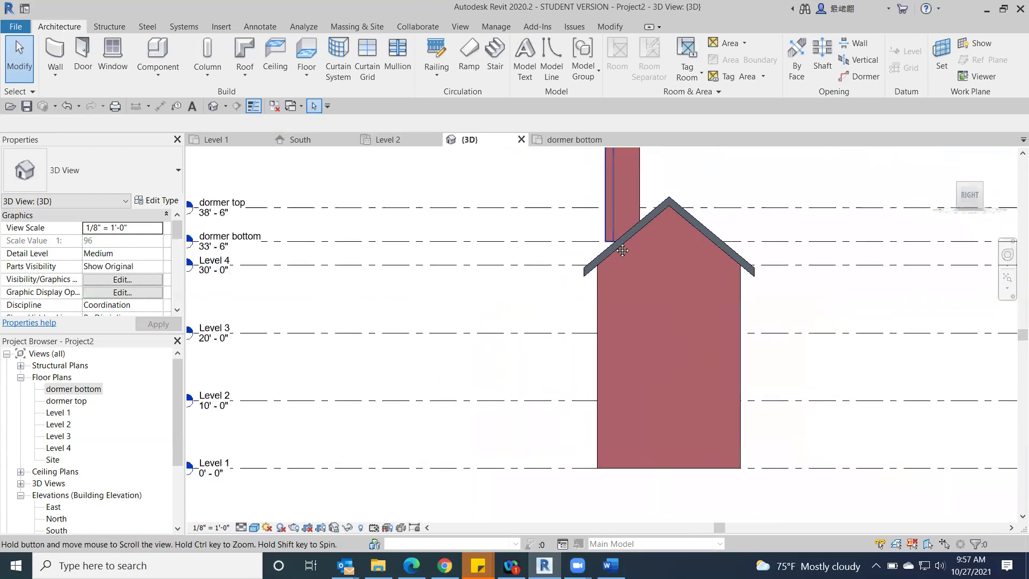
scroll(622, 250, "down", 3)
scroll(480, 250, "up", 3)
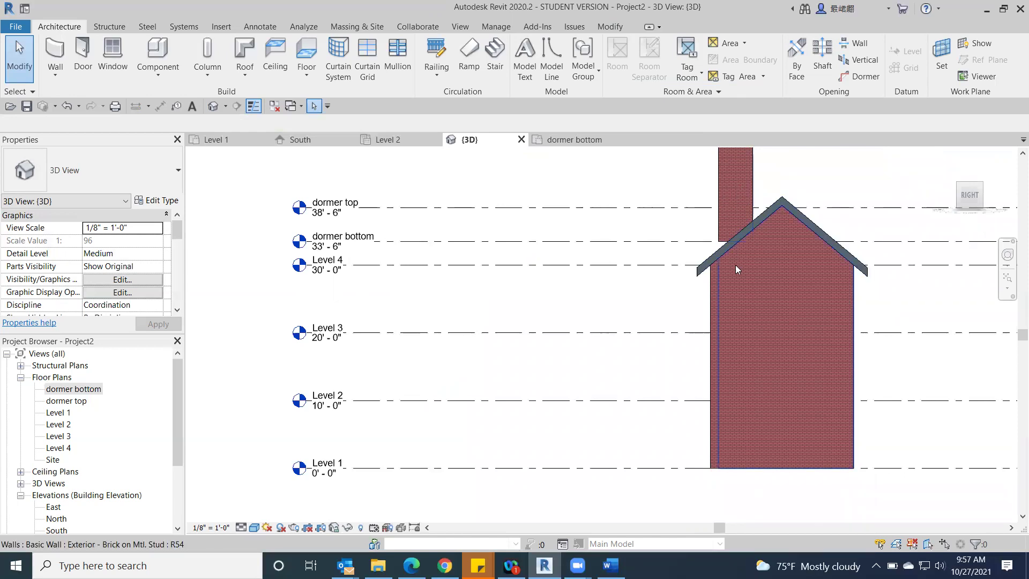
Set the dormer bottom level's elevation to 32'.
left_click(316, 250)
left_click(317, 248)
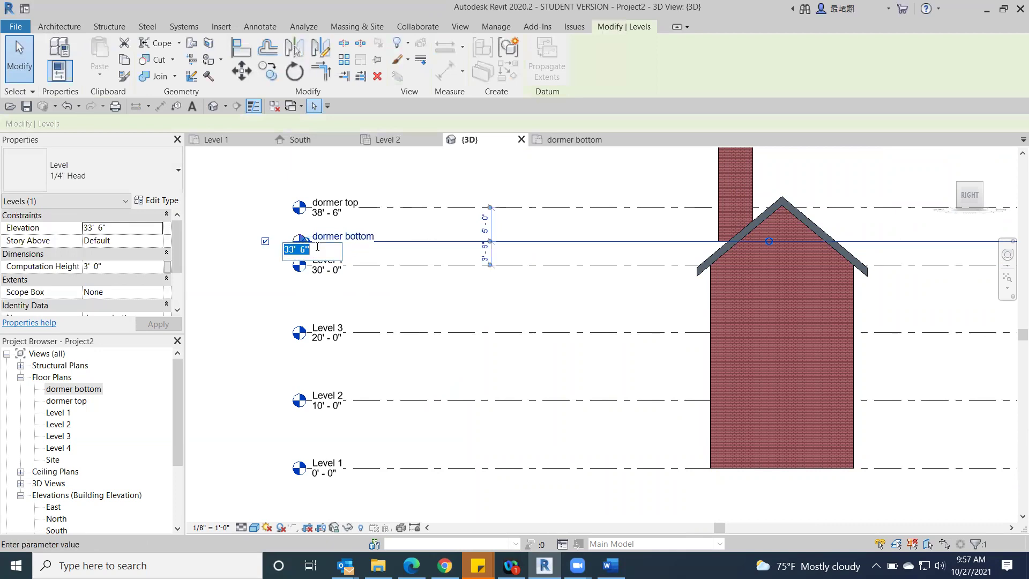
type("32")
key("Return")
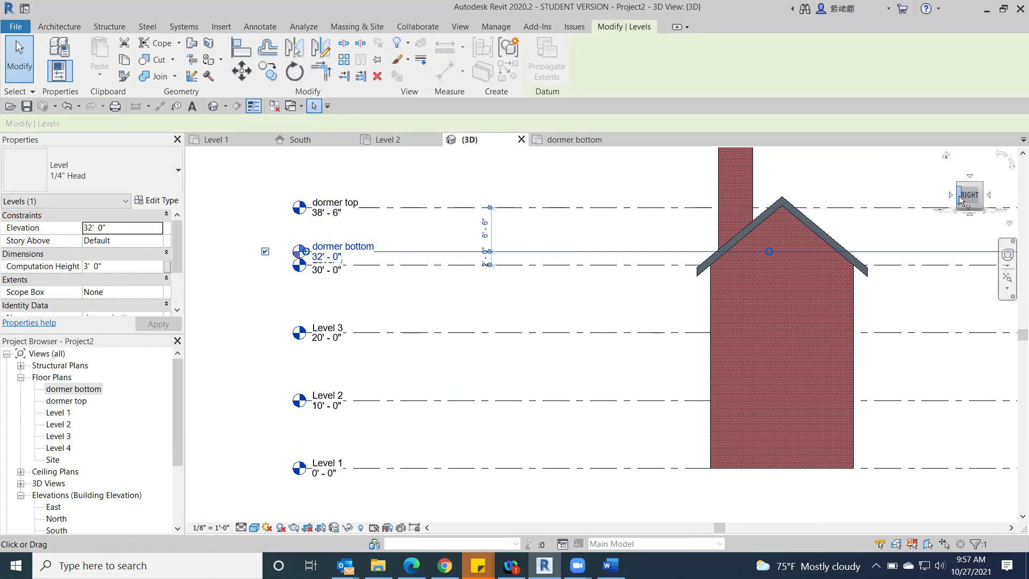
Inspect where the dormer walls meet the roof from an angled 3D view and again from the Right side.
left_click_drag(966, 200, 911, 210)
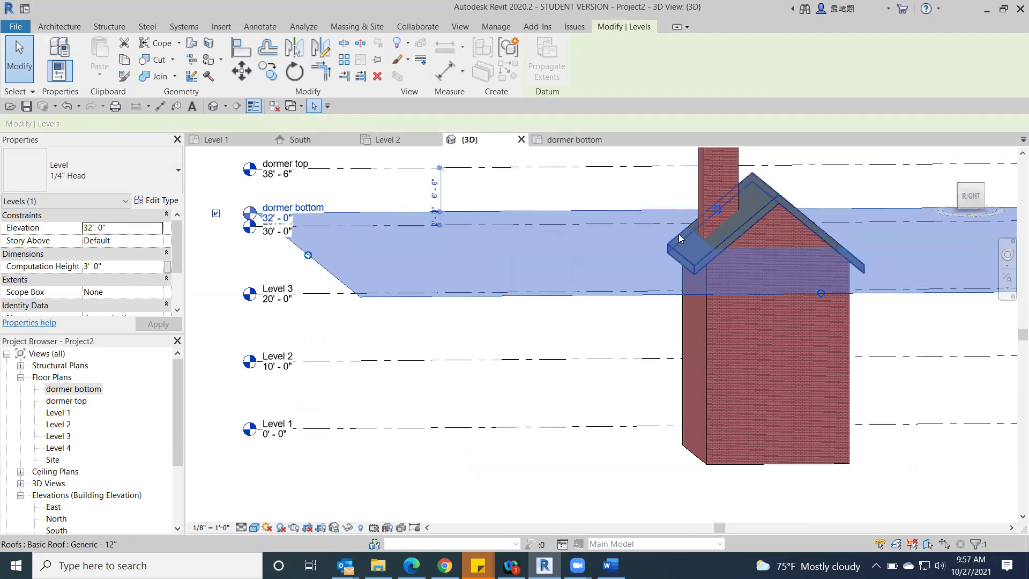
scroll(681, 233, "up", 5)
scroll(681, 233, "up", 4)
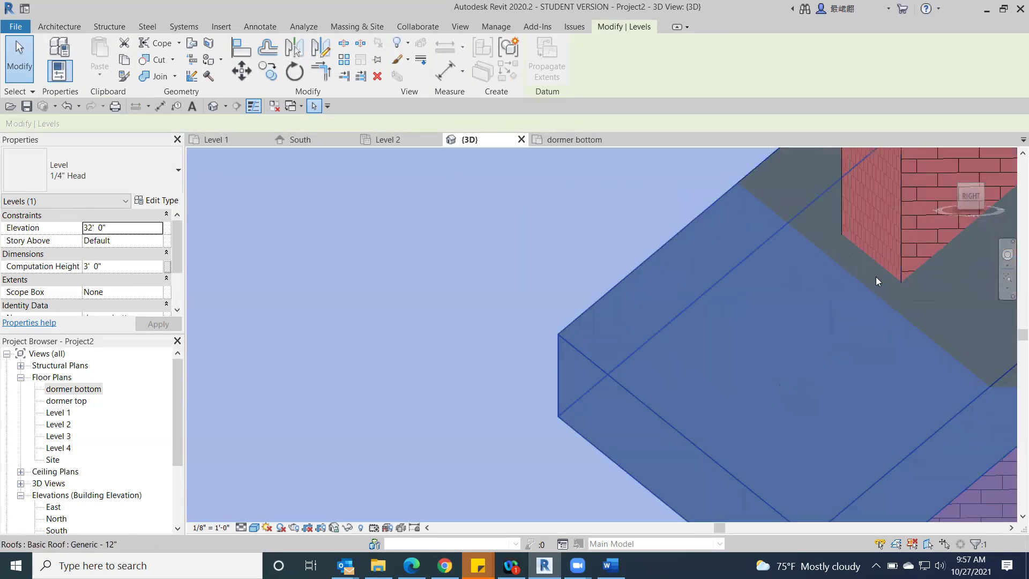
scroll(943, 271, "down", 3)
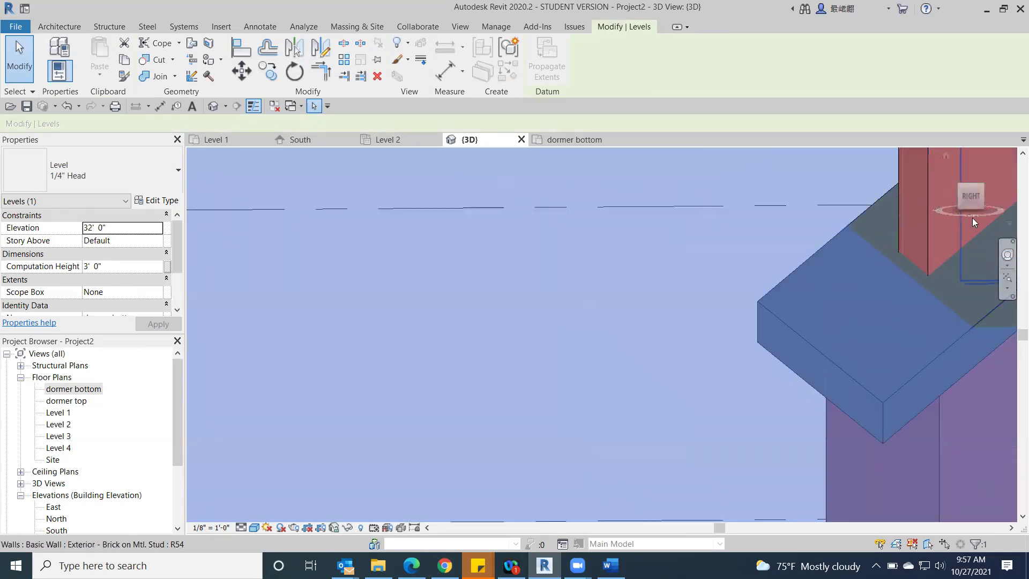
left_click(966, 198)
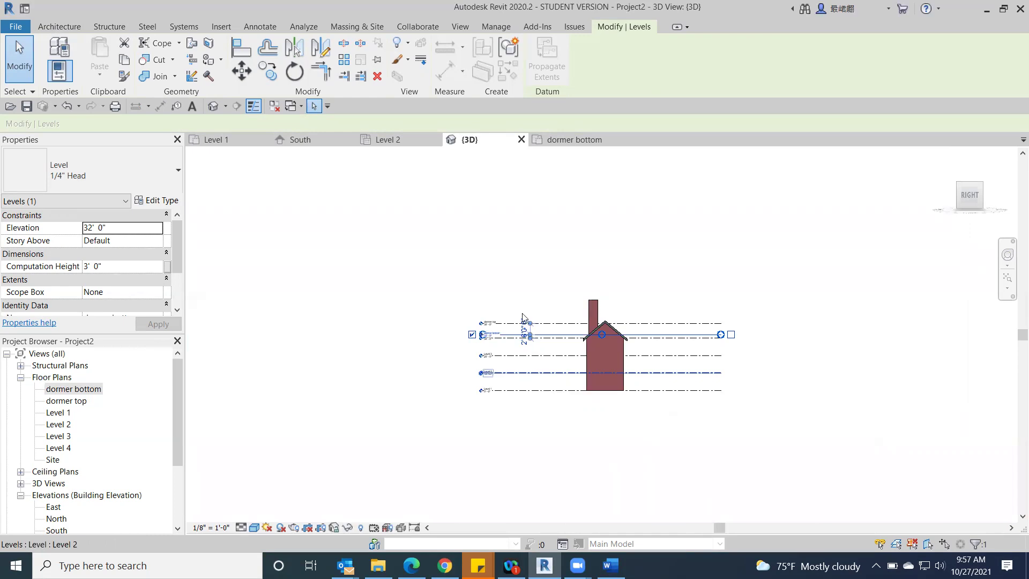
scroll(574, 328, "up", 5)
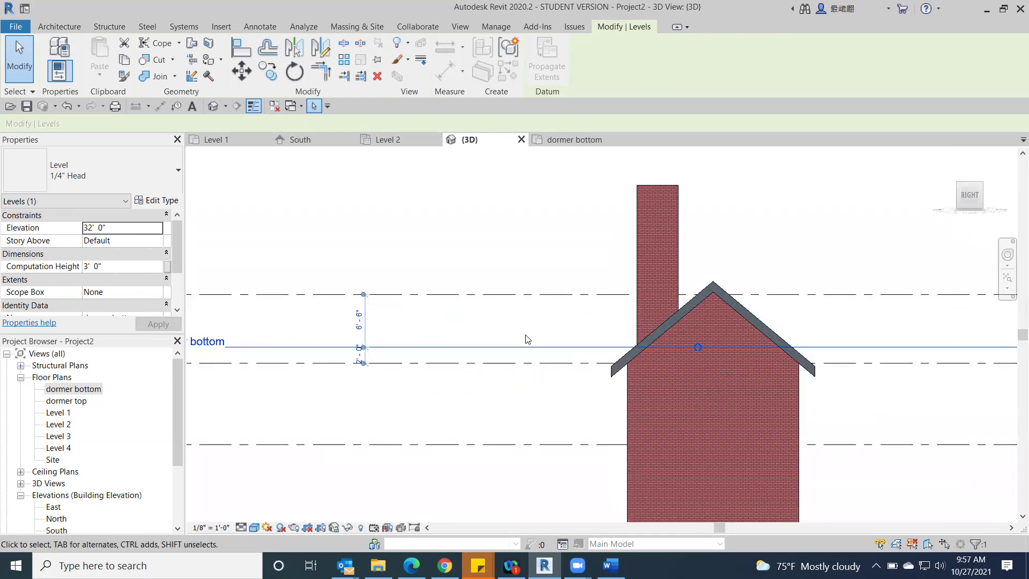
scroll(526, 340, "down", 2)
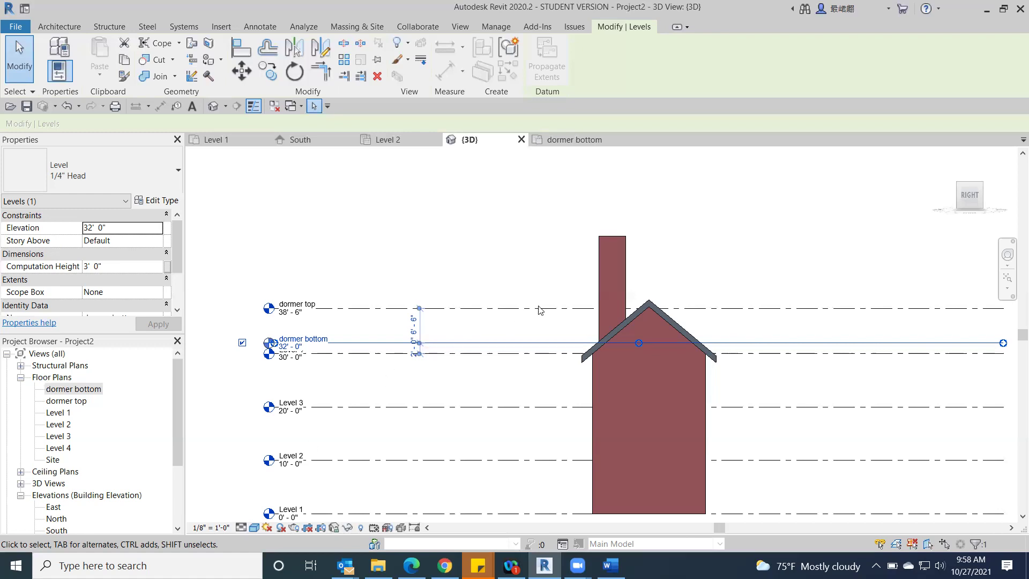
left_click(616, 241)
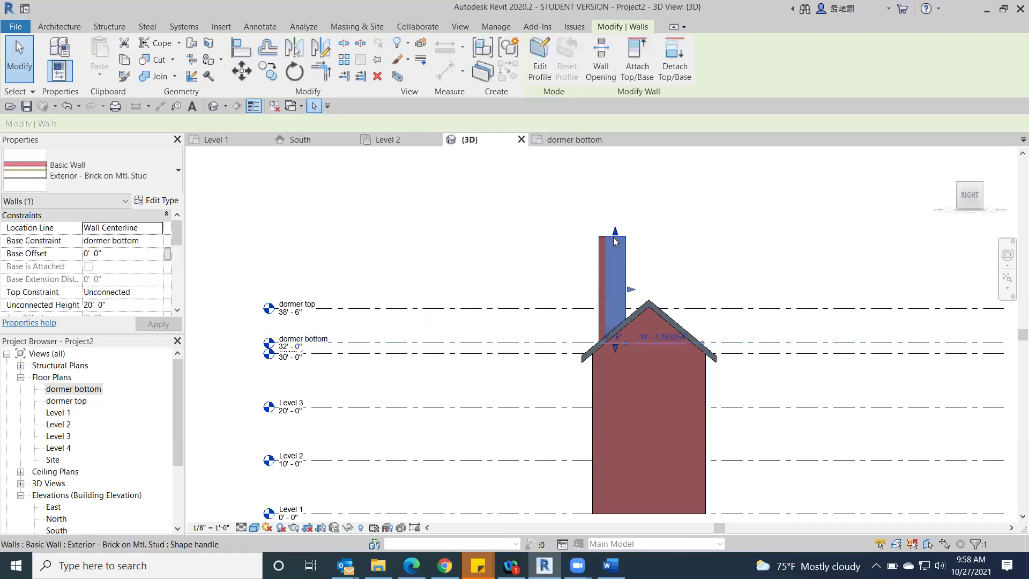
right_click(615, 239)
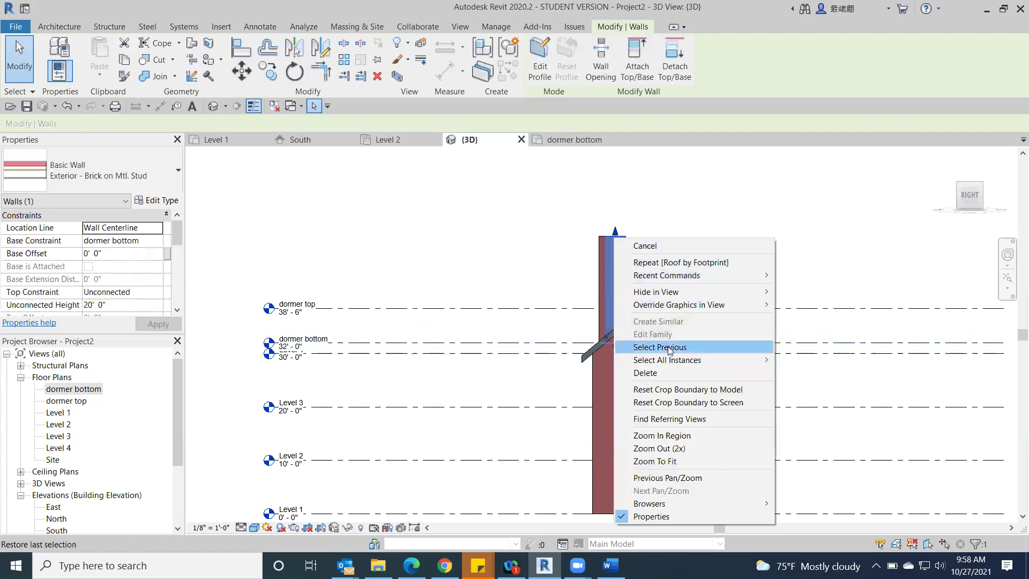
mouse_move(678, 363)
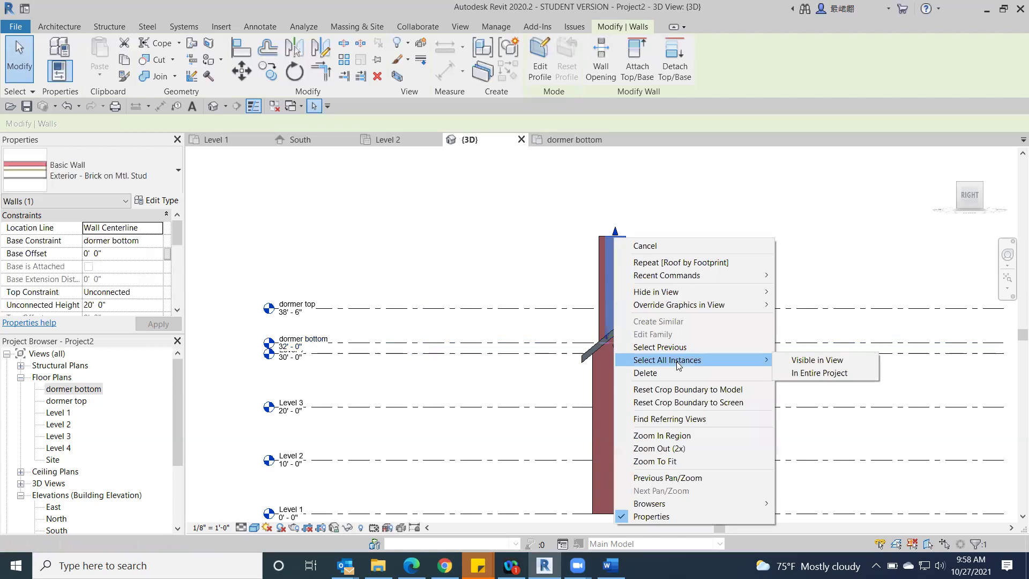
left_click(818, 359)
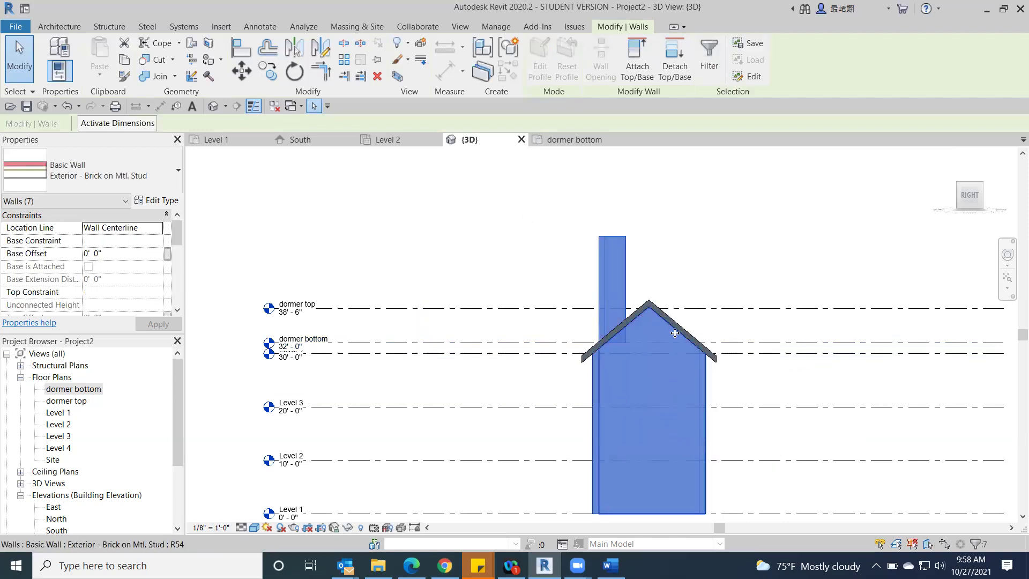
left_click(706, 237)
Select all three dormer walls and set their top constraint to Up to level: dormer top.
left_click_drag(971, 195, 972, 232)
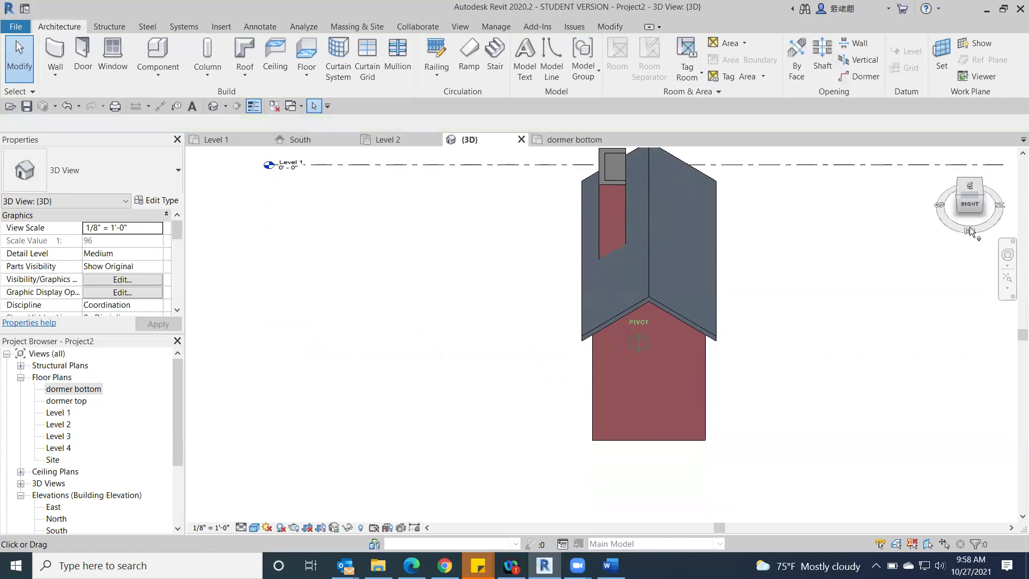
left_click(612, 164)
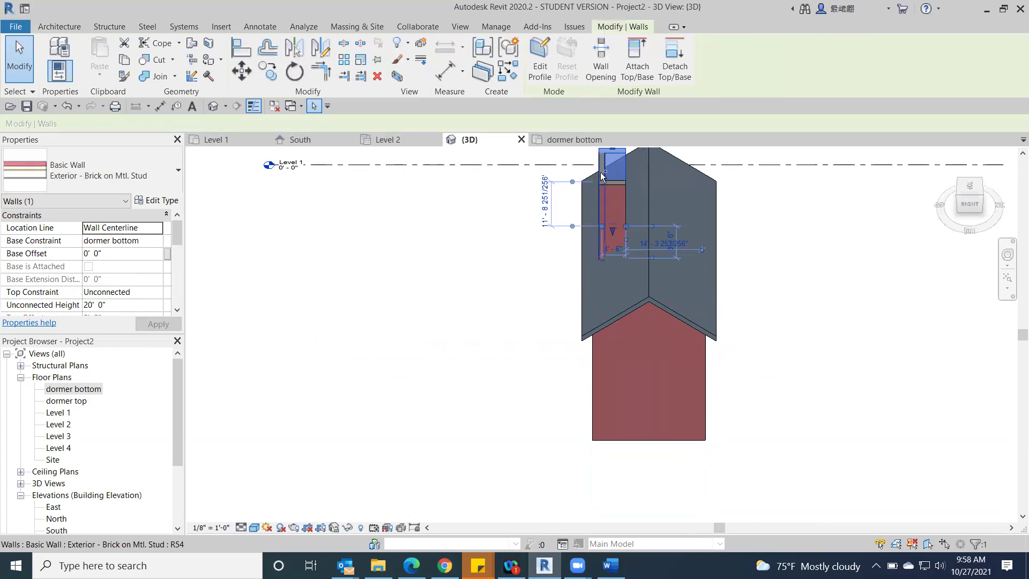
left_click(615, 188, "ctrl")
left_click(613, 186, "ctrl")
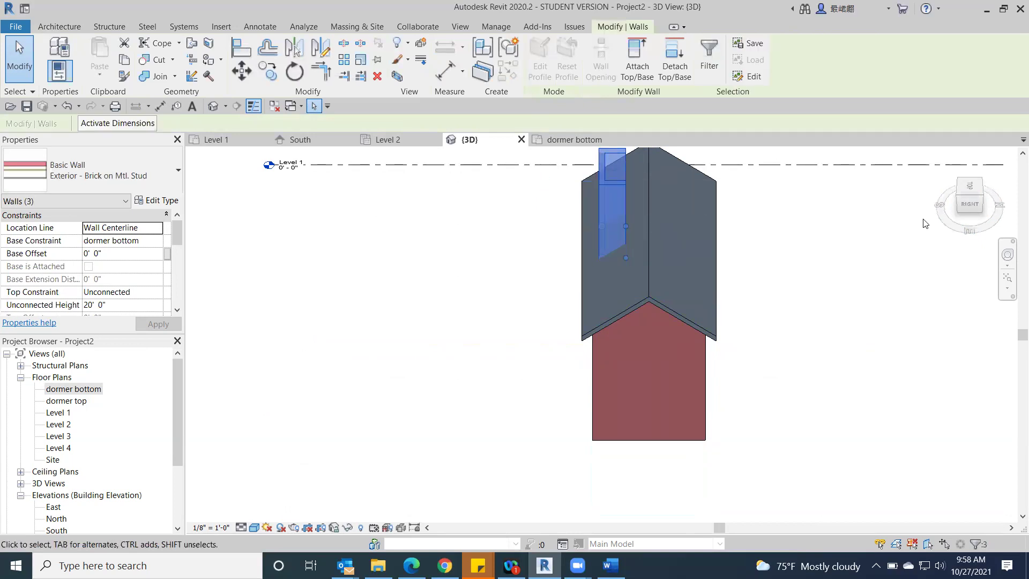
left_click(976, 205)
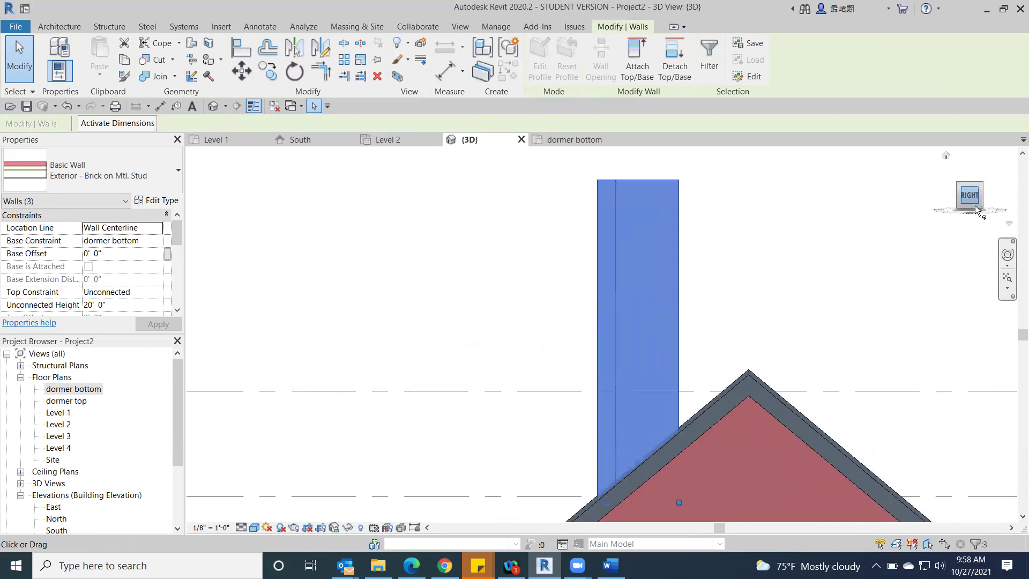
middle_click_drag(442, 284, 586, 228)
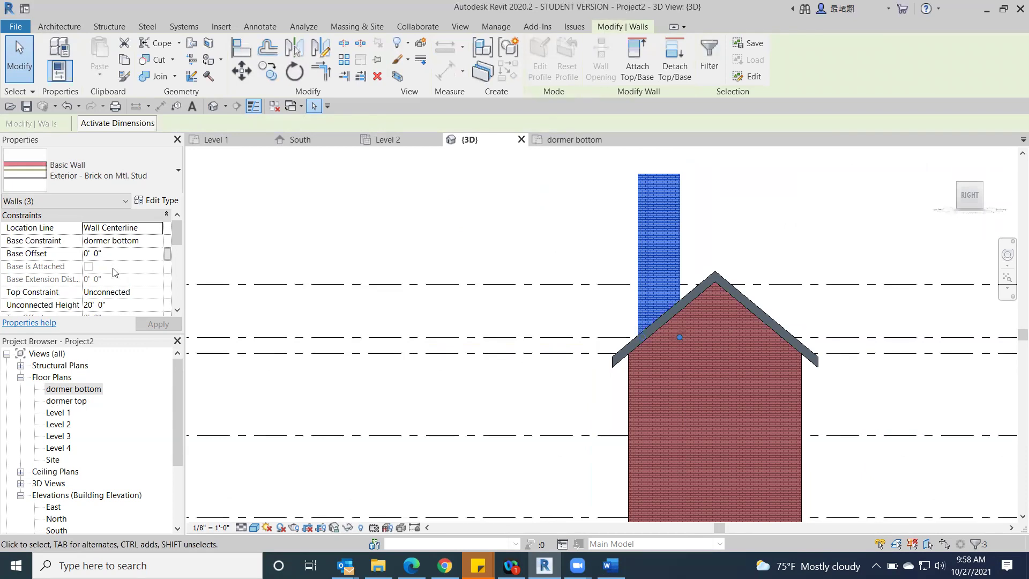
left_click(152, 293)
left_click(157, 292)
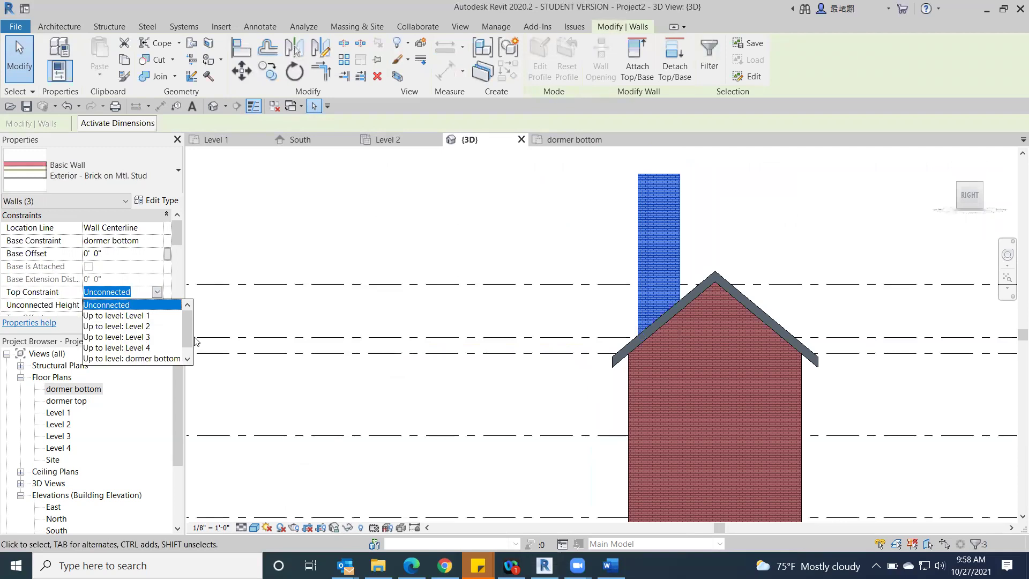
scroll(190, 337, "down", 1)
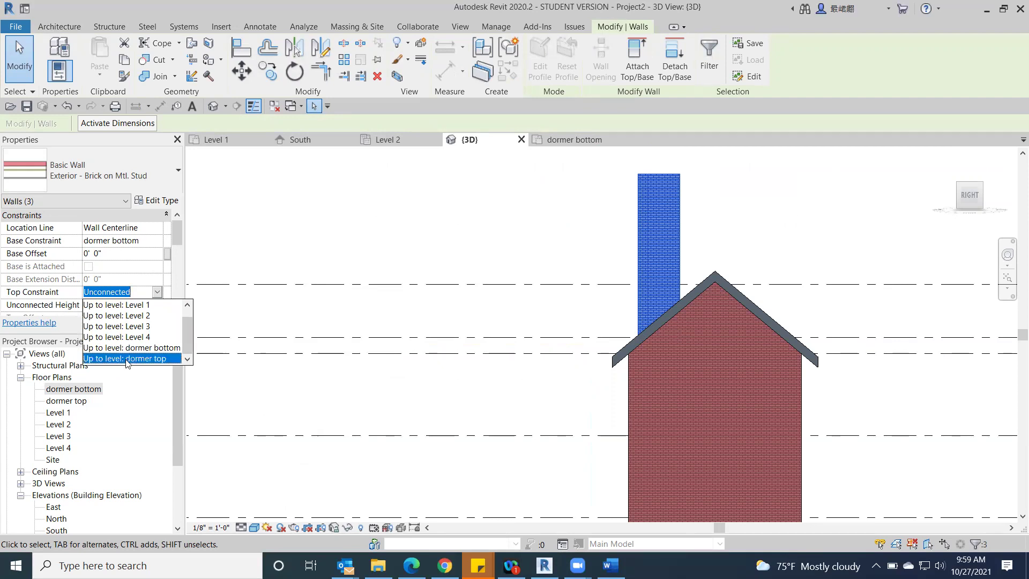
left_click(125, 358)
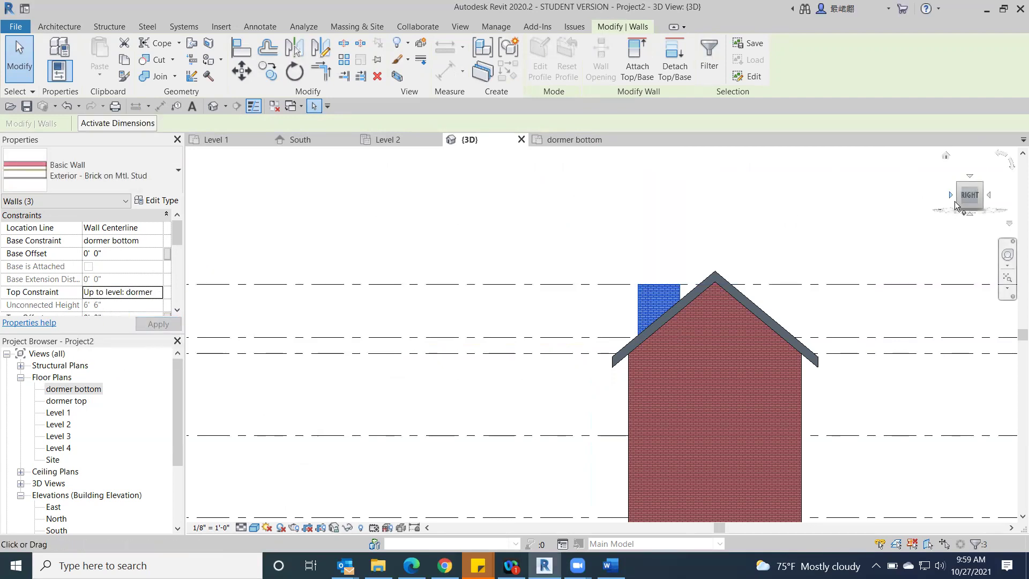
In the Right orientation, lengthen the nearest dormer side wall through the roof toward the ridge, to about 8'-2".
scroll(664, 329, "up", 5)
scroll(870, 193, "down", 6)
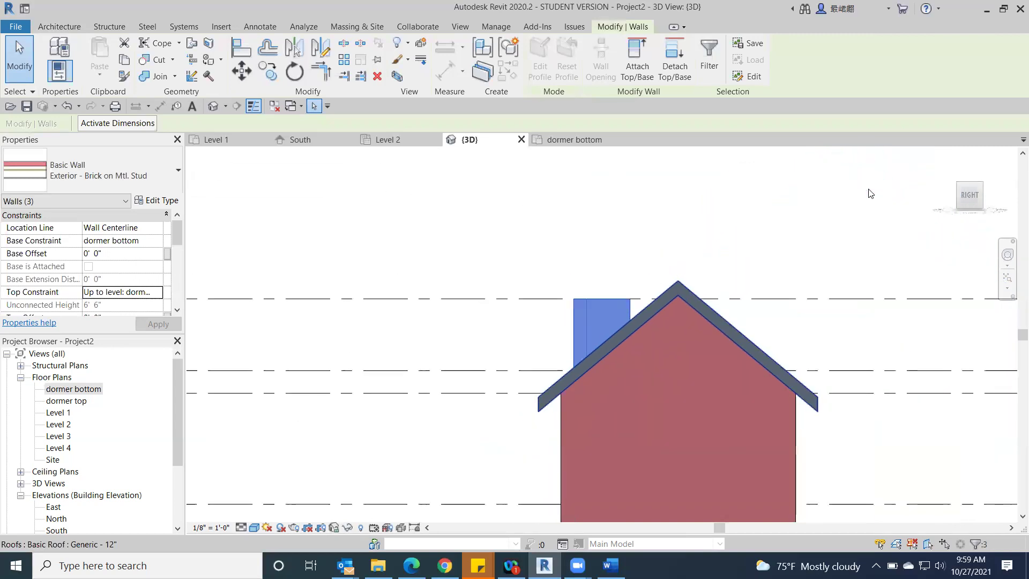
mouse_move(948, 196)
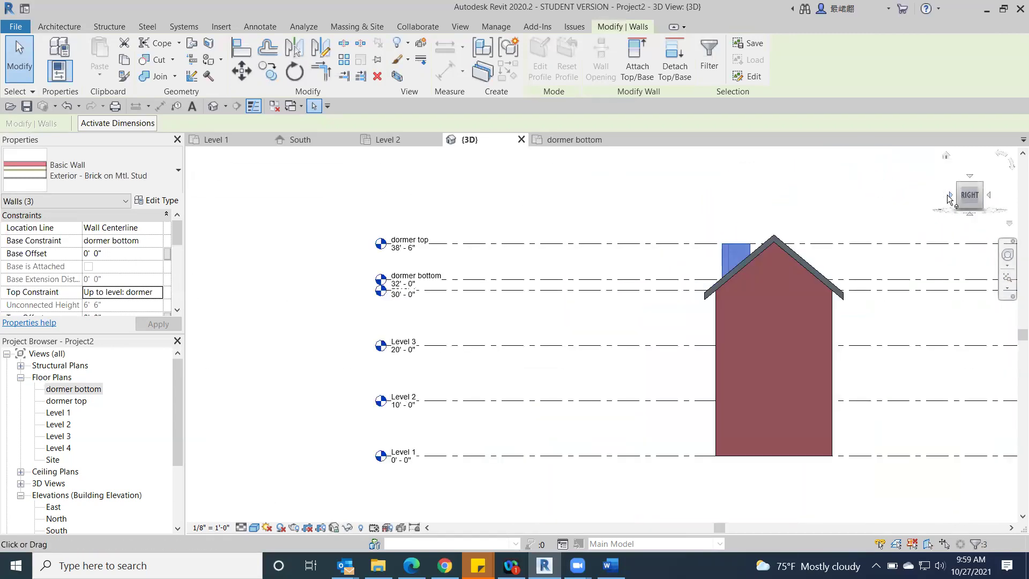
left_click_drag(965, 201, 973, 217)
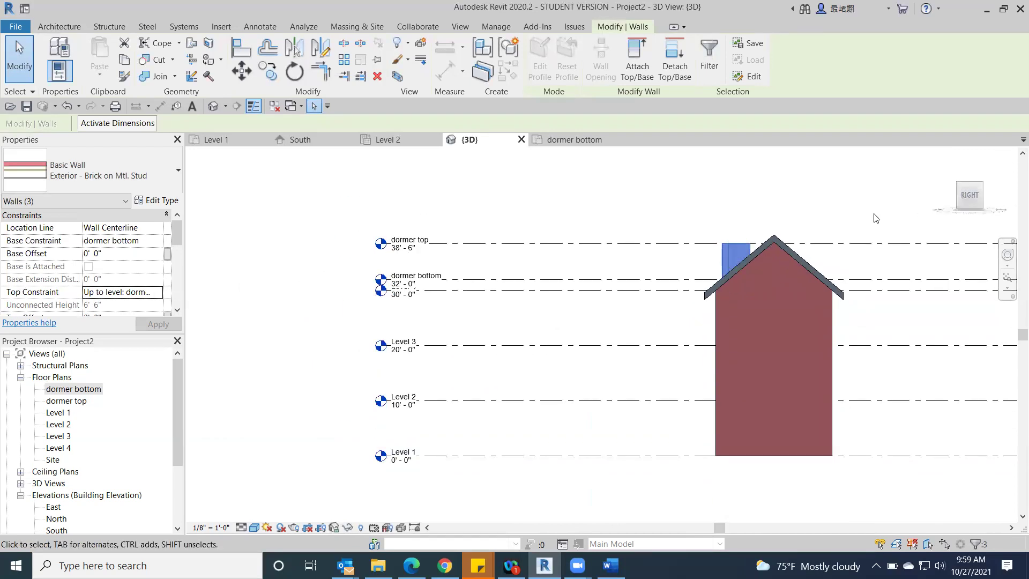
scroll(705, 250, "up", 5)
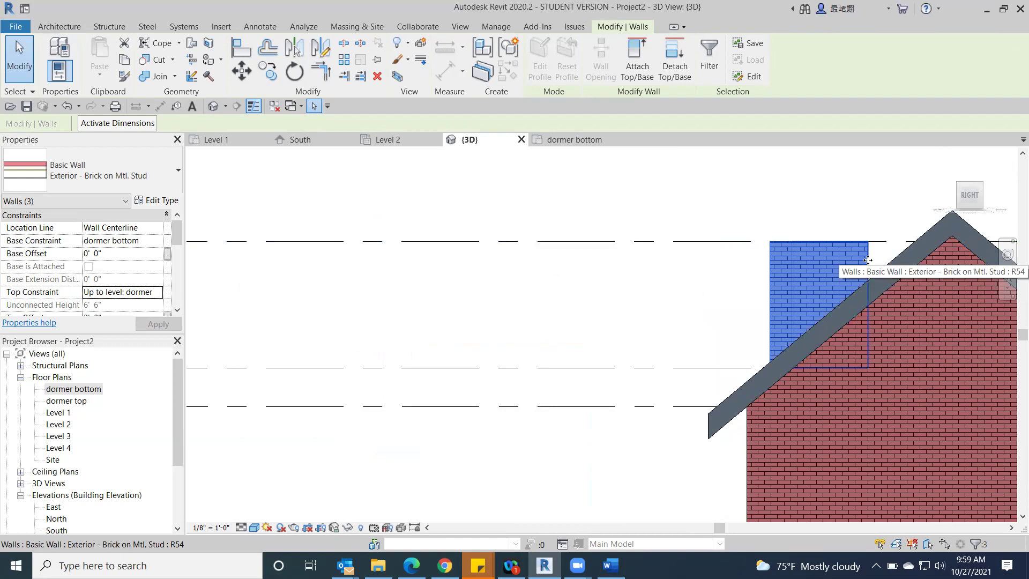
middle_click_drag(667, 268, 340, 233)
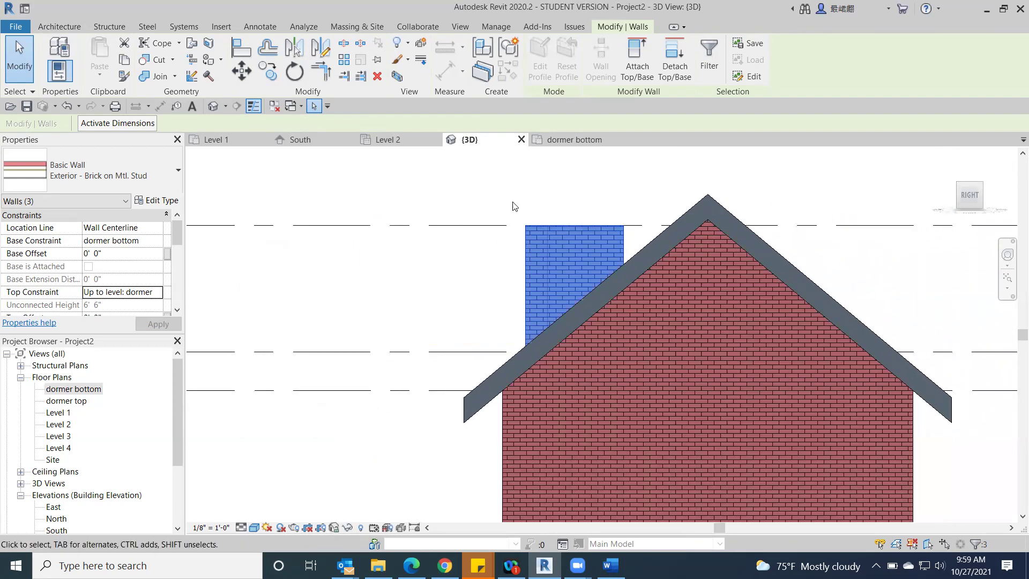
left_click(868, 182)
left_click(568, 270)
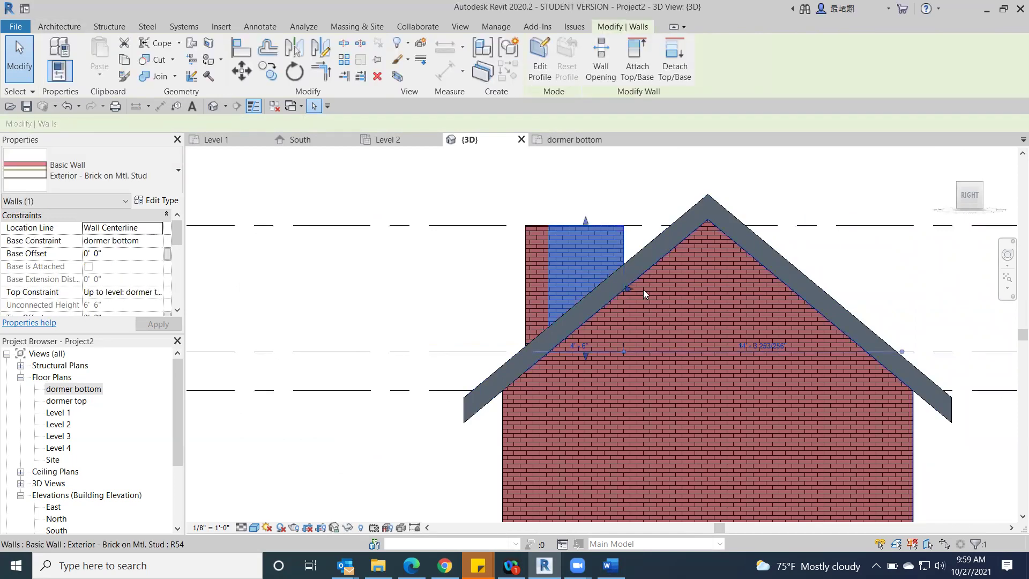
left_click_drag(628, 293, 697, 285)
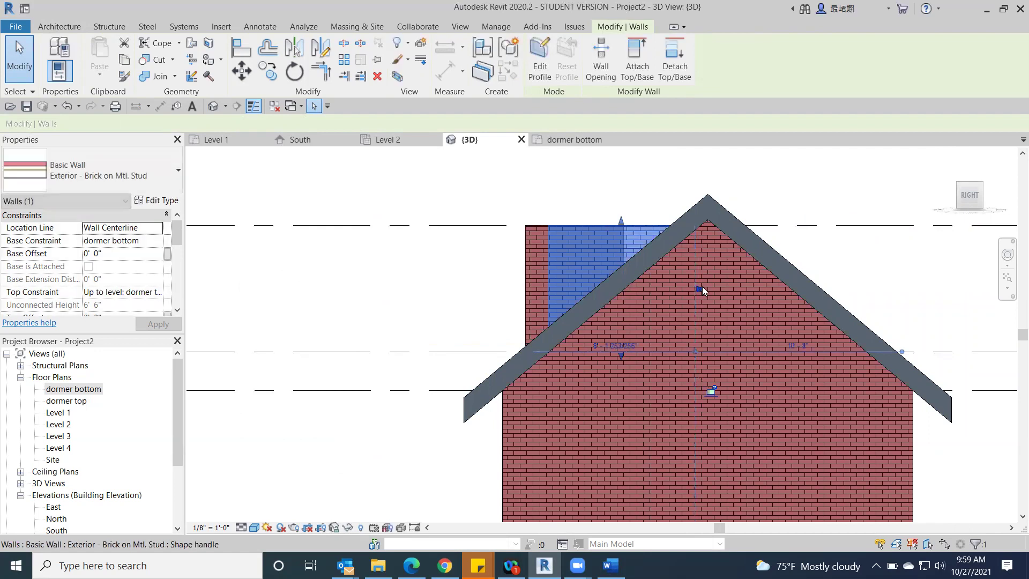
Switch the 3D view to the Top orientation and lengthen the shorter dormer side wall to 7'-0".
left_click(963, 200)
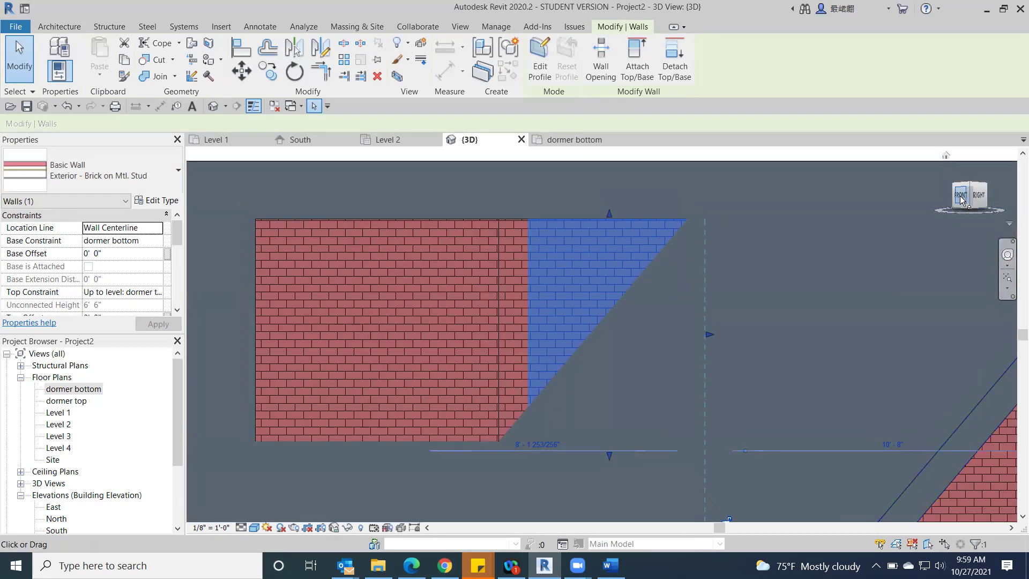
left_click(970, 186)
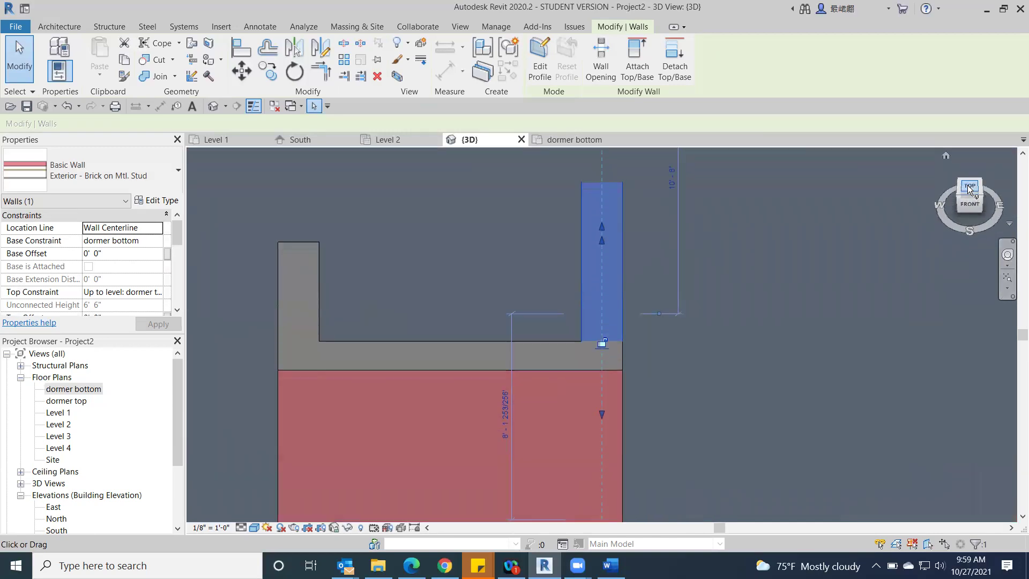
left_click(970, 188)
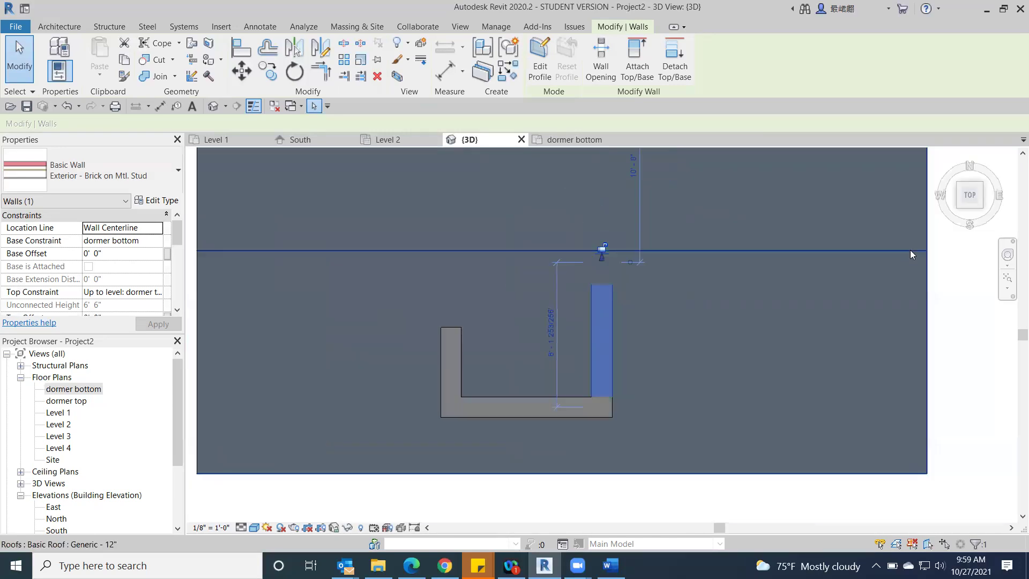
left_click(249, 363)
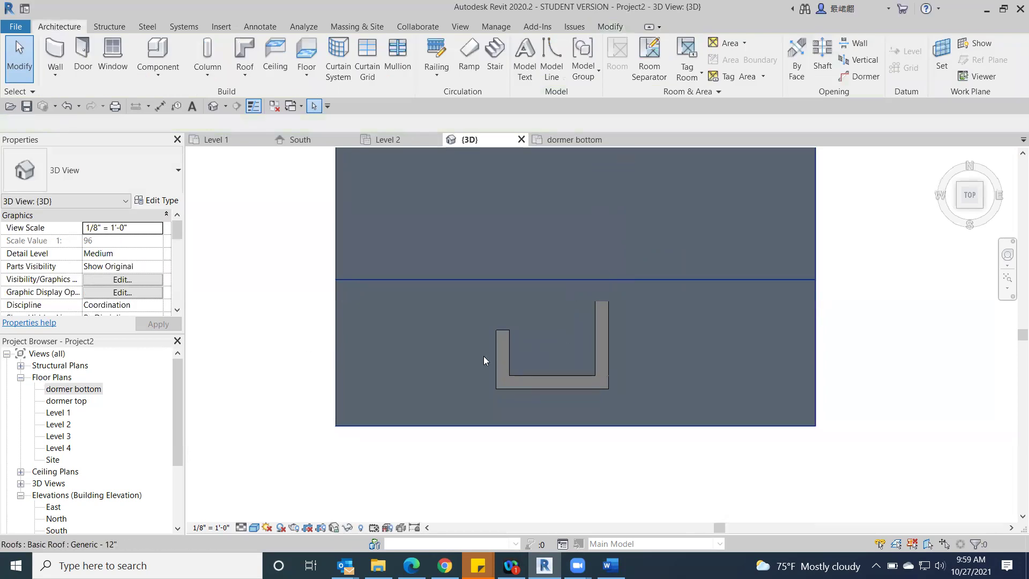
left_click(498, 355)
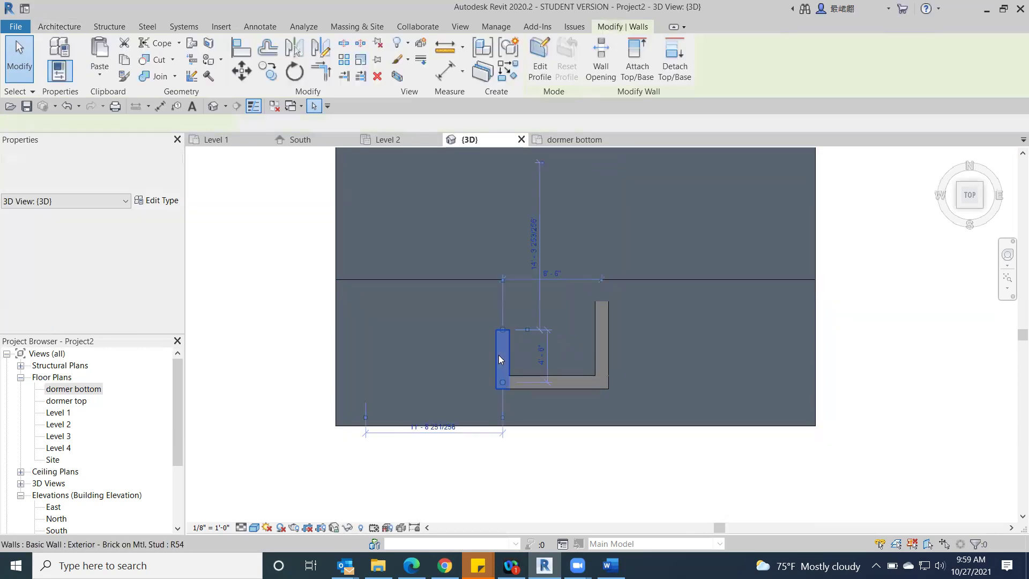
left_click(502, 327)
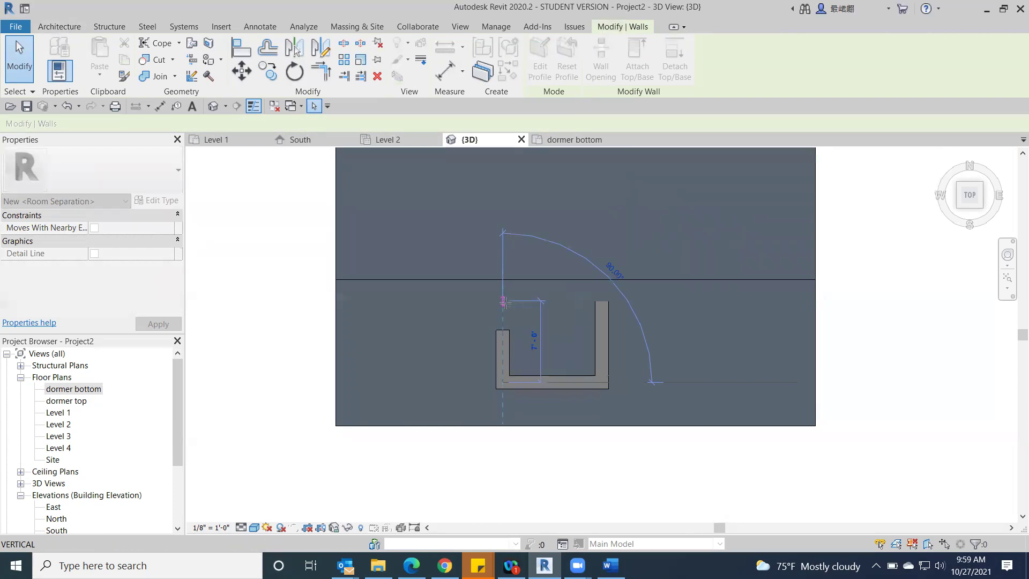
left_click(489, 324)
left_click(309, 367)
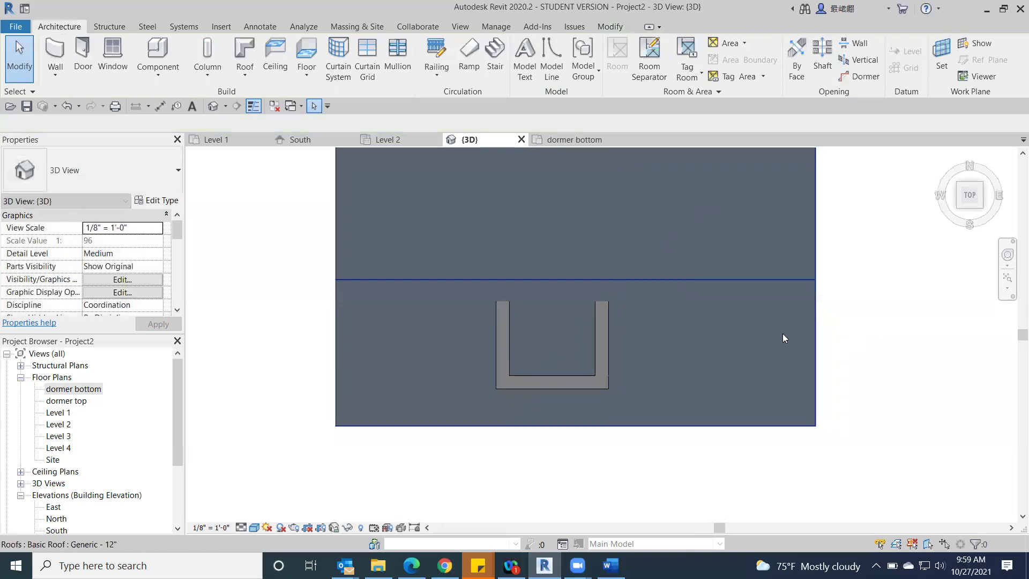
Temporarily hide the roof, extend the west dormer side wall to align with the opposite wall's end, and restore the roof.
left_click(781, 333)
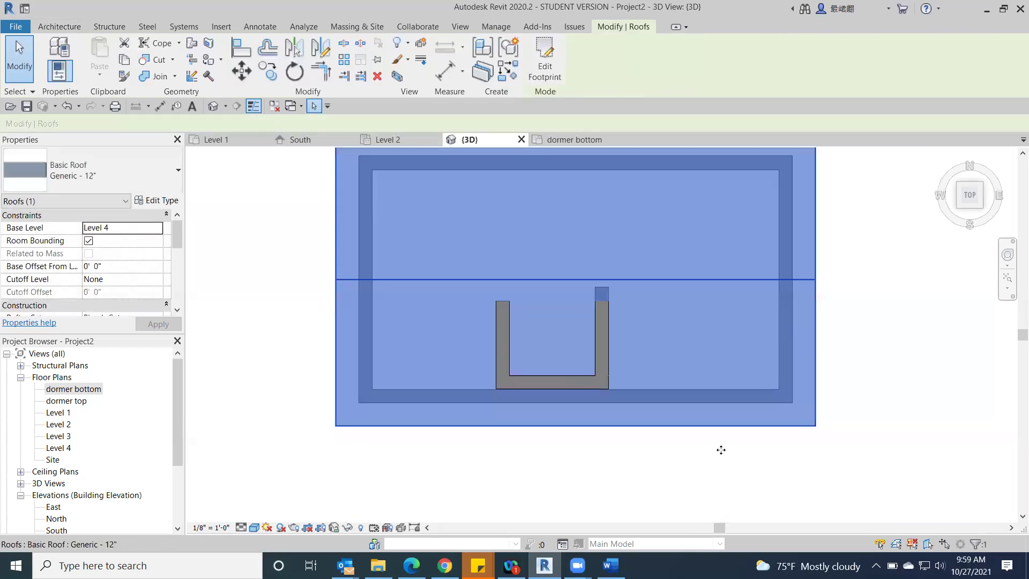
left_click(346, 527)
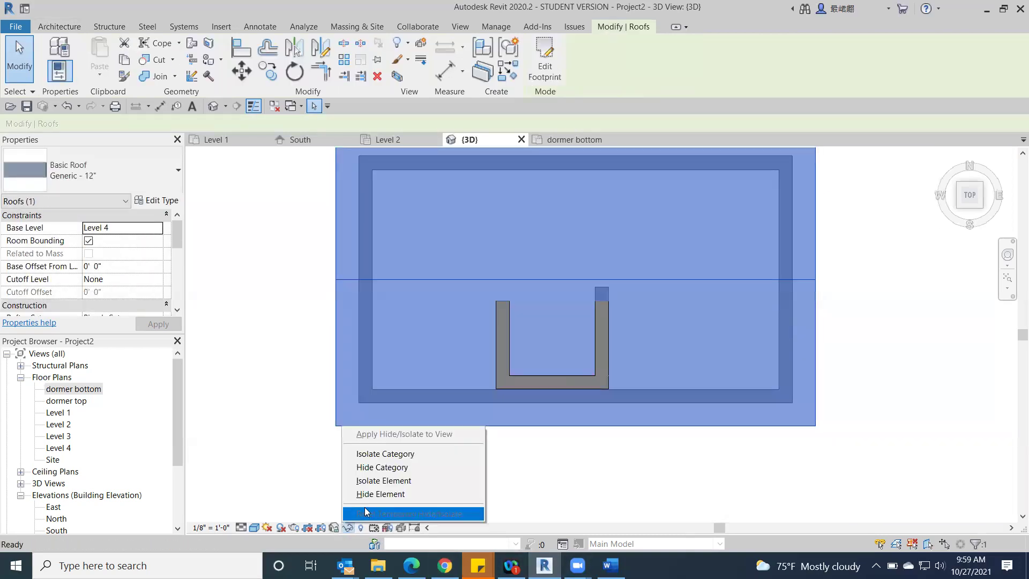
left_click(382, 493)
left_click(502, 332)
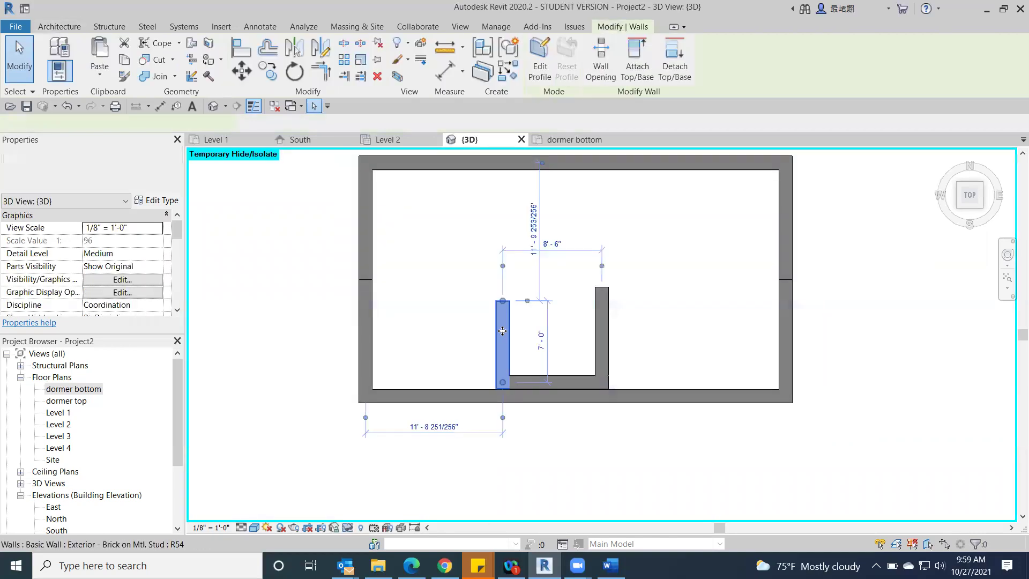
left_click_drag(503, 301, 502, 287)
left_click(626, 436)
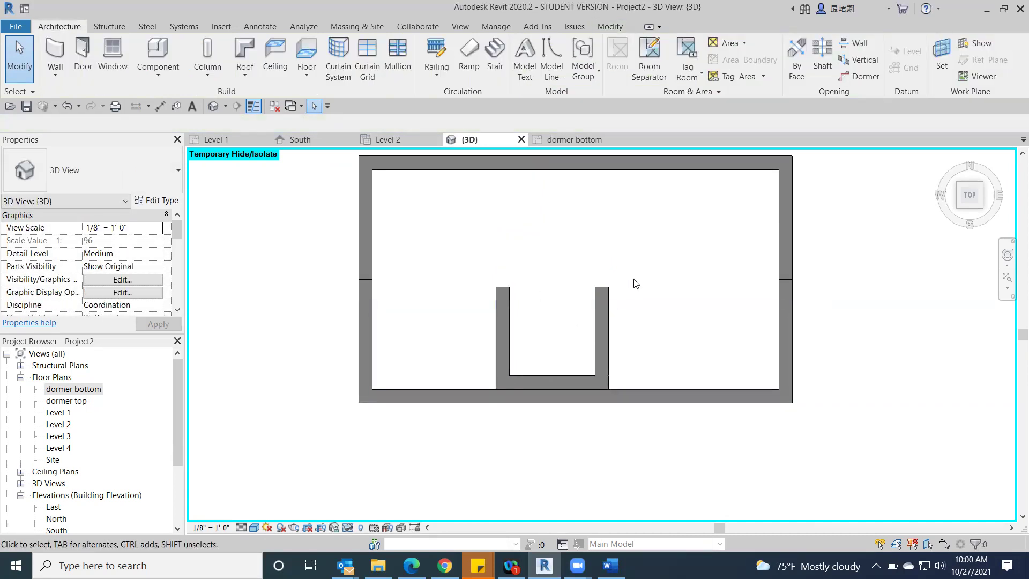
left_click(346, 528)
left_click(379, 515)
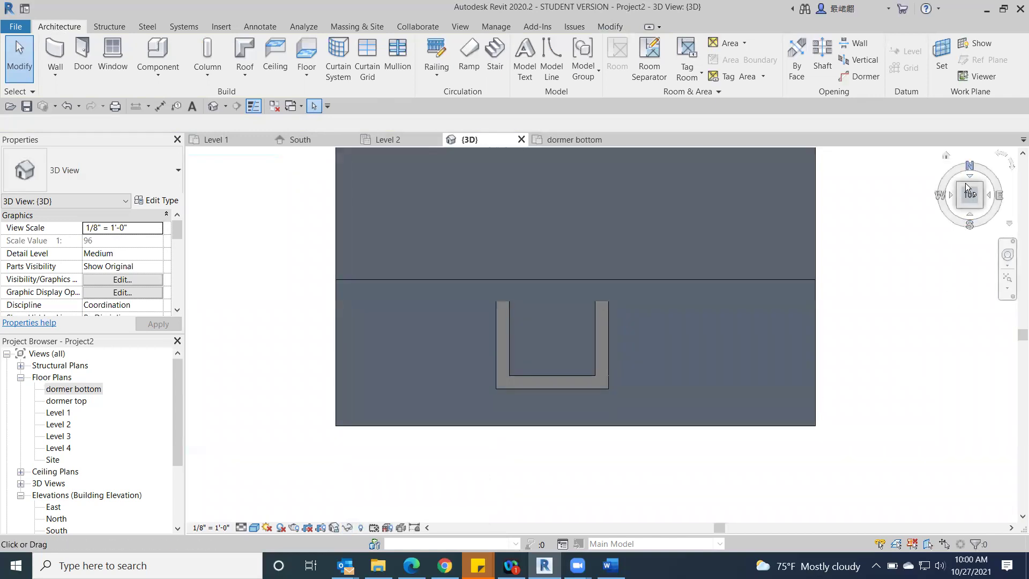
Check the extended dormer walls against the roof from the Right orientation, and switch to the Class 16 outline in Word.
left_click(982, 208)
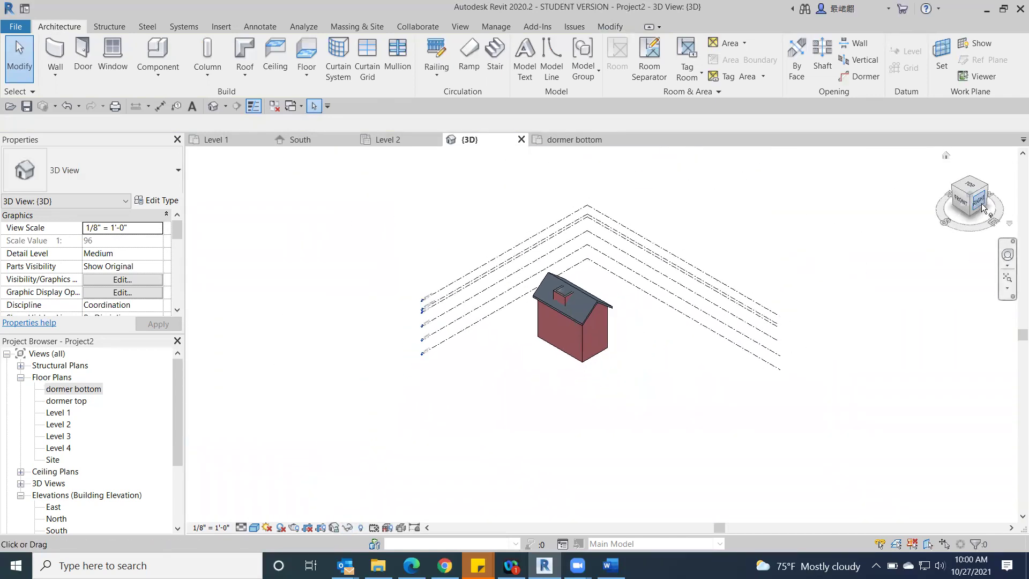
left_click(984, 208)
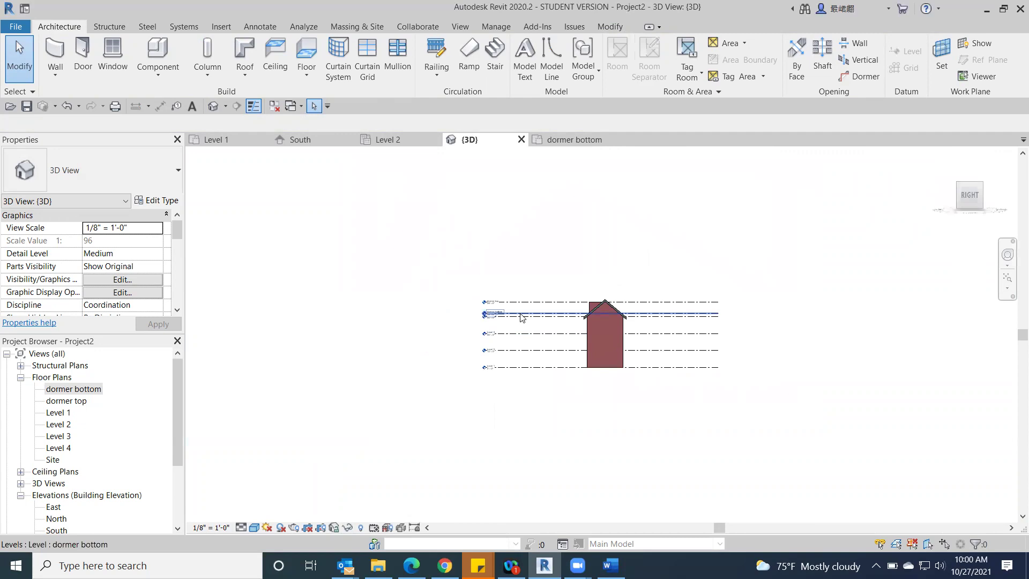
scroll(561, 322, "up", 5)
scroll(647, 278, "down", 2)
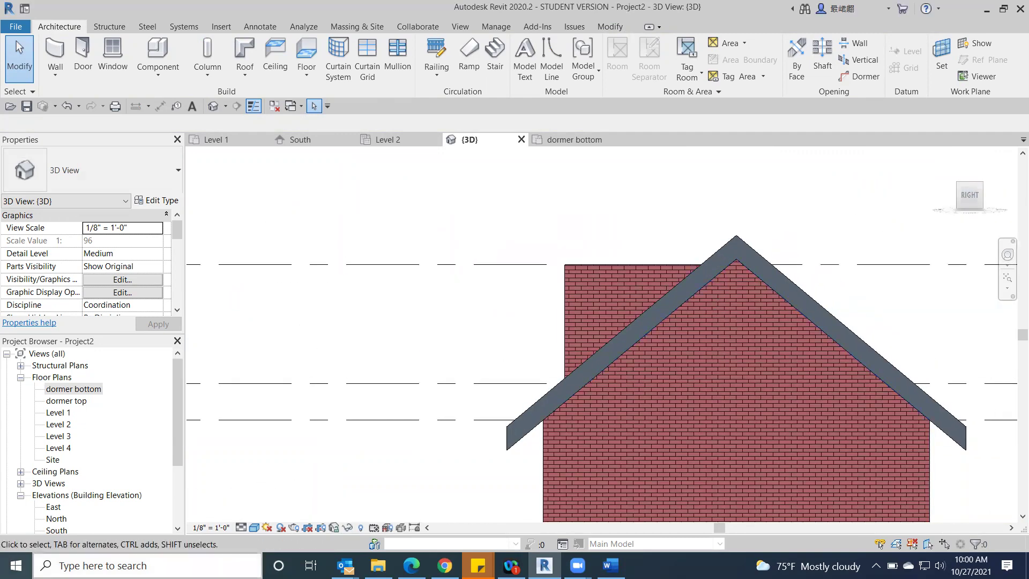
left_click(611, 566)
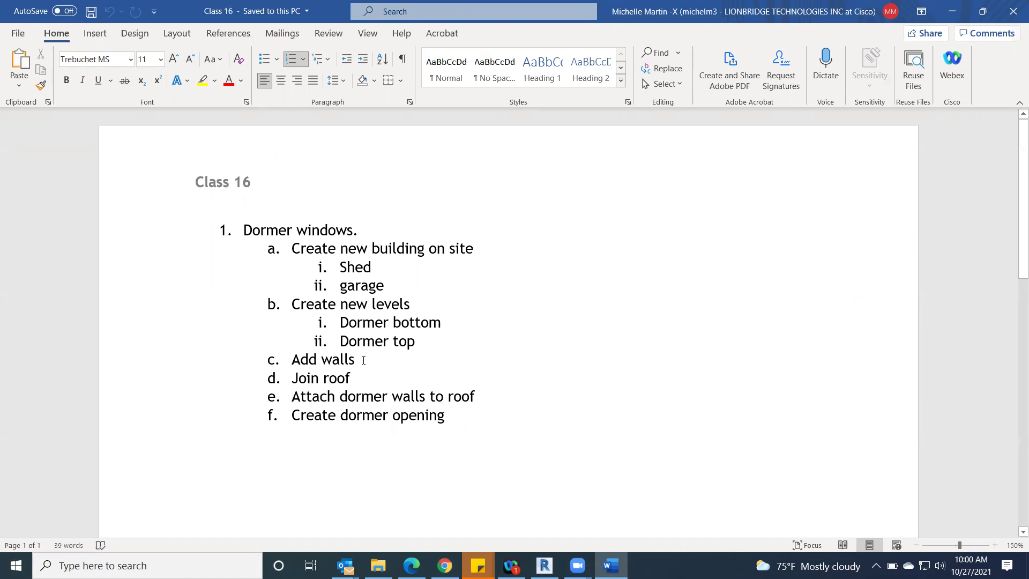
Add the list item "Create roof" after "Add walls" in the Class 16 outline and save the document.
key("Return")
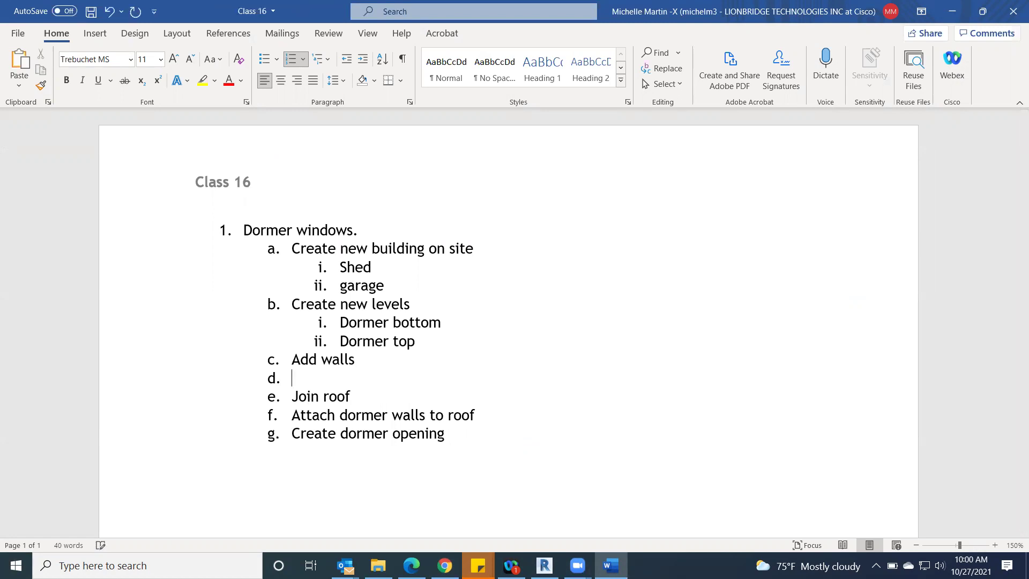
type("create roo")
key("ctrl+s")
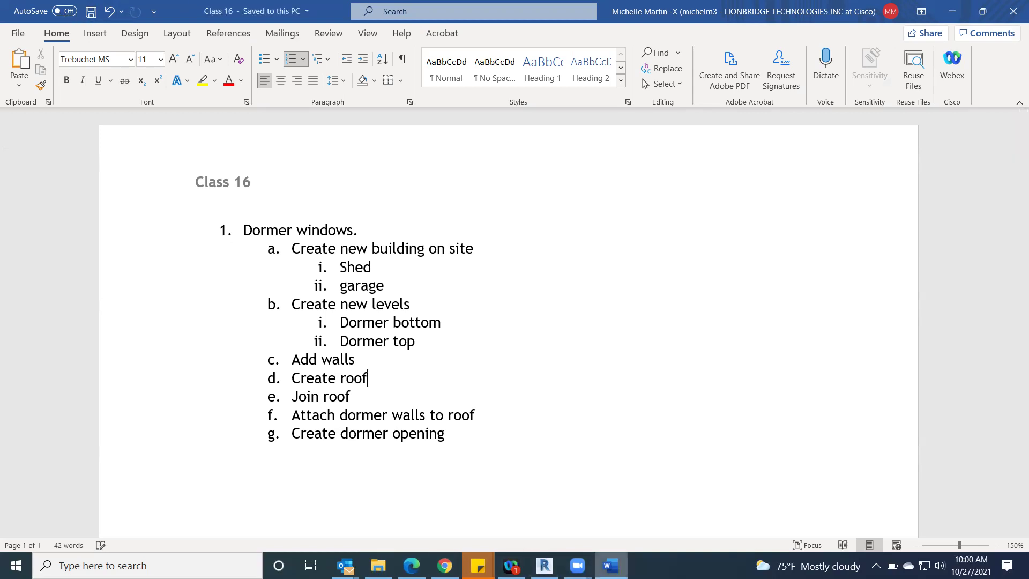
Switch to Revit and, on the Level 4 plan, start a footprint roof with slope-defining boundaries along both dormer side walls, overhang 1'-0".
left_click(545, 562)
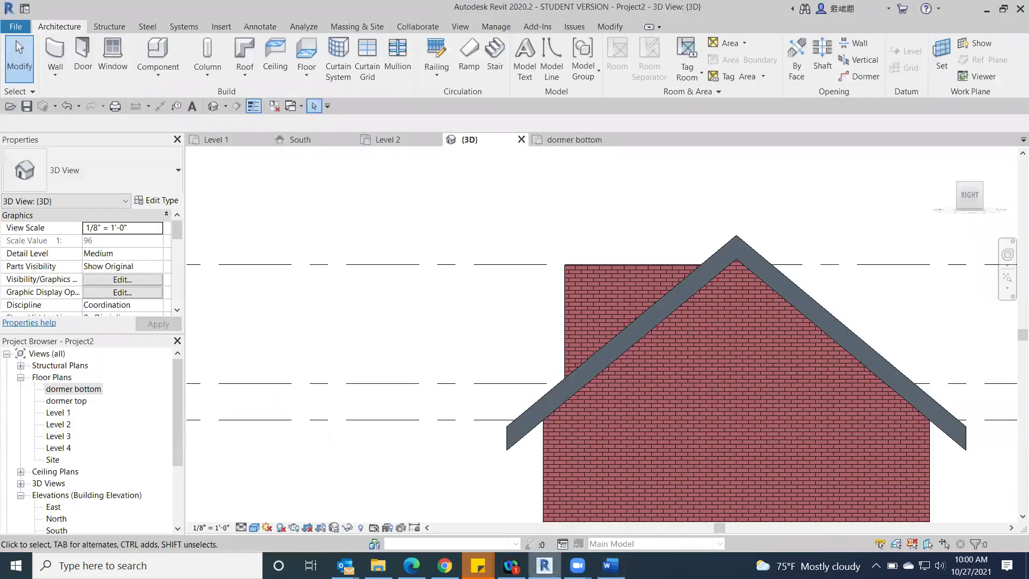
double_click(56, 448)
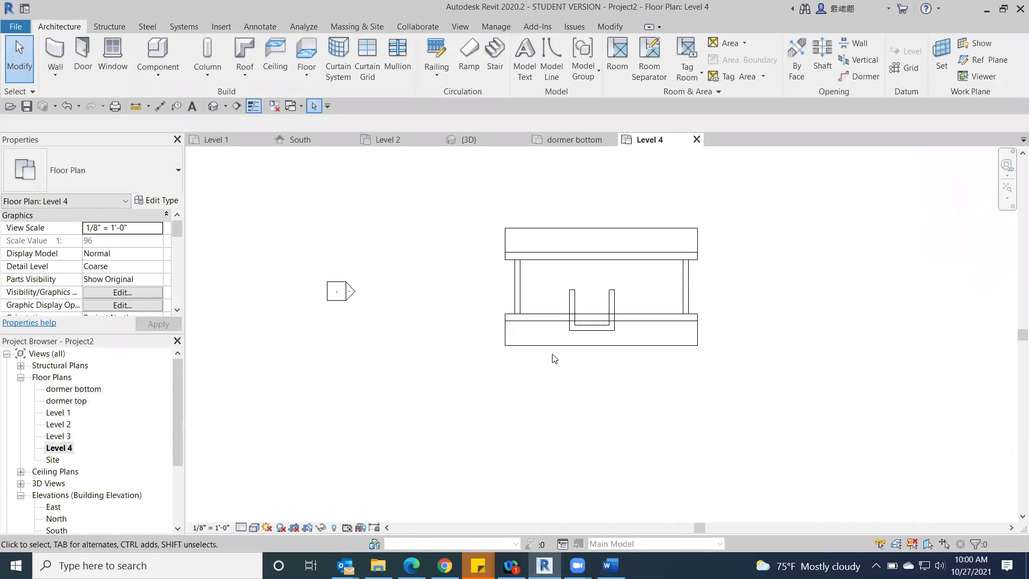
scroll(602, 309, "up", 2)
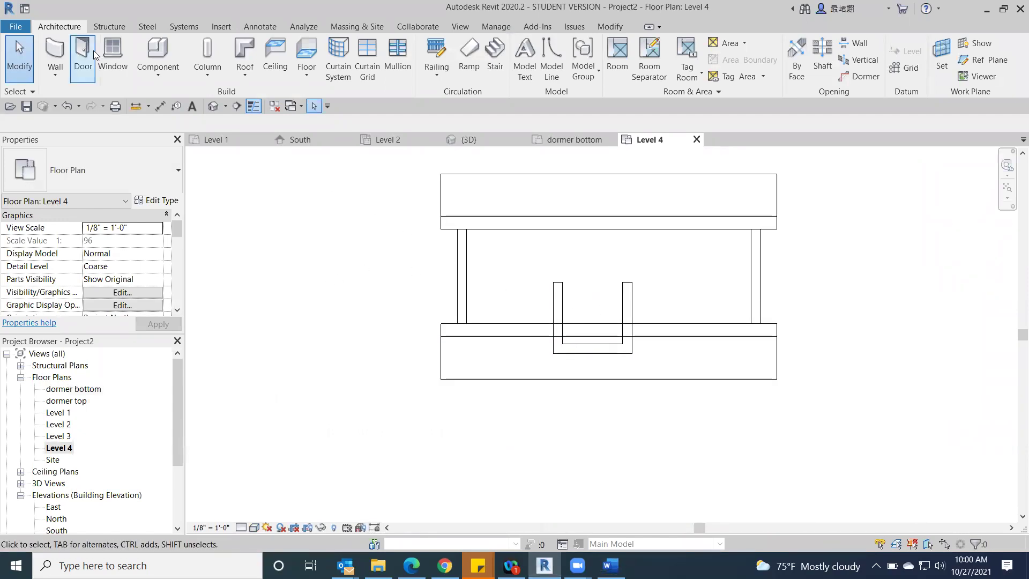
left_click(247, 54)
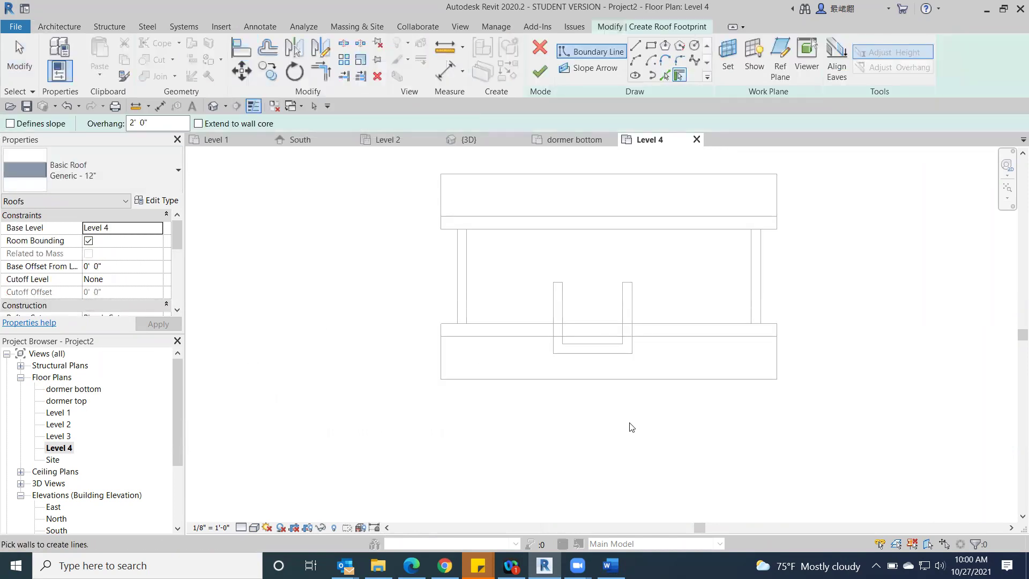
left_click(10, 124)
left_click(556, 329)
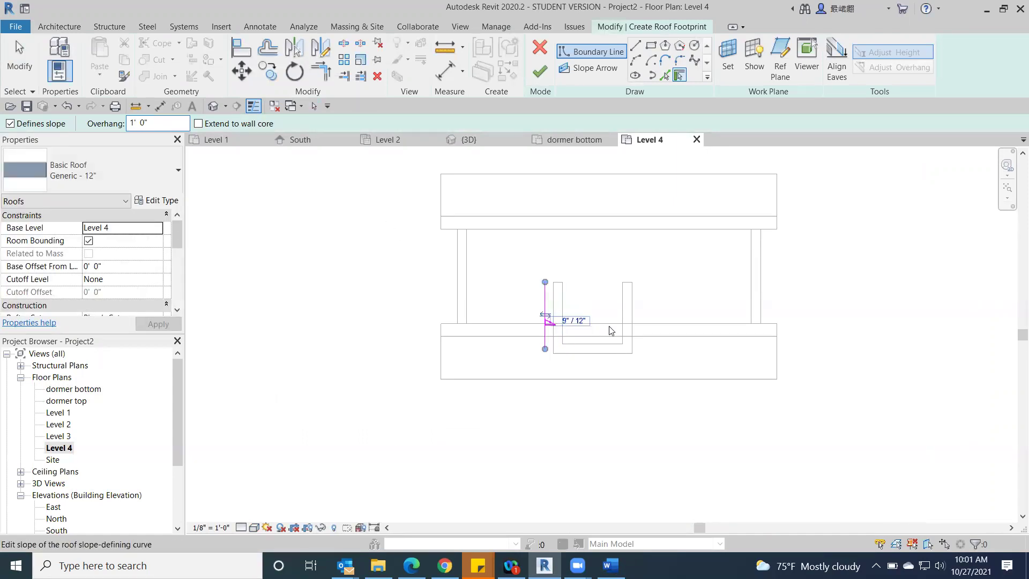
left_click(639, 333)
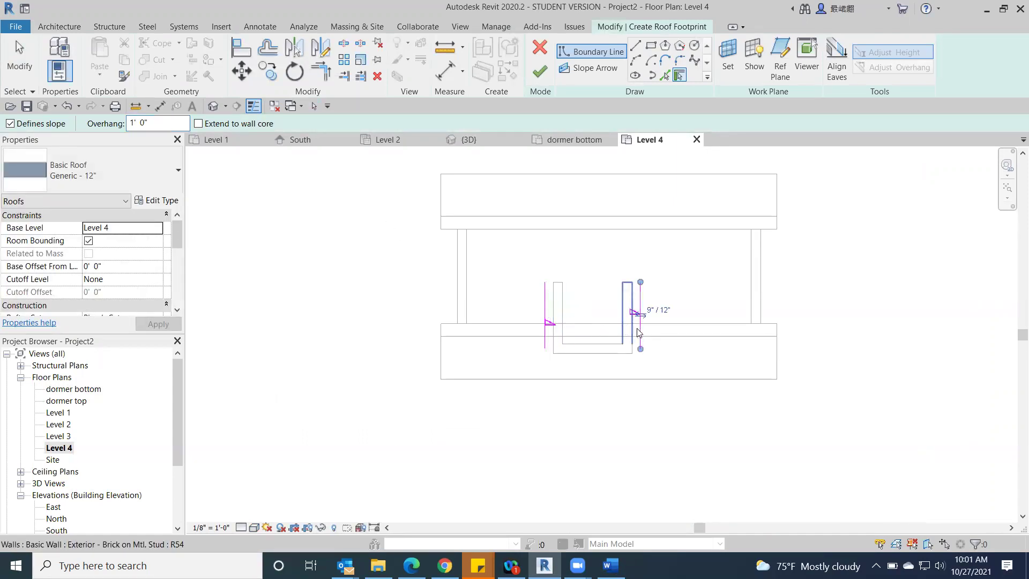
Add a non-sloping boundary with 1'-0" overhang along the dormer's front wall and draw a closing line between the two side boundaries.
left_click(10, 124)
left_click(608, 359)
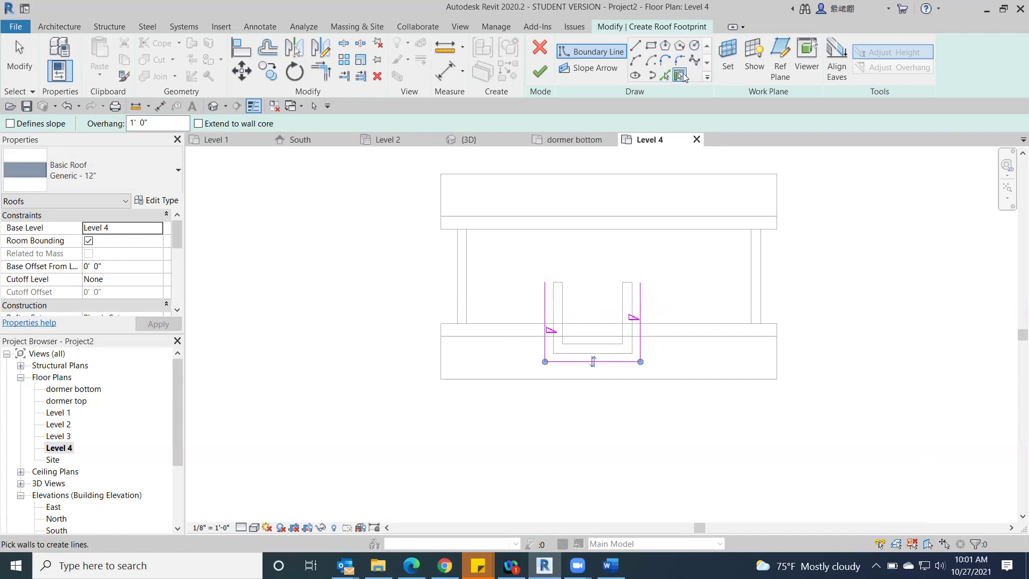
left_click(635, 47)
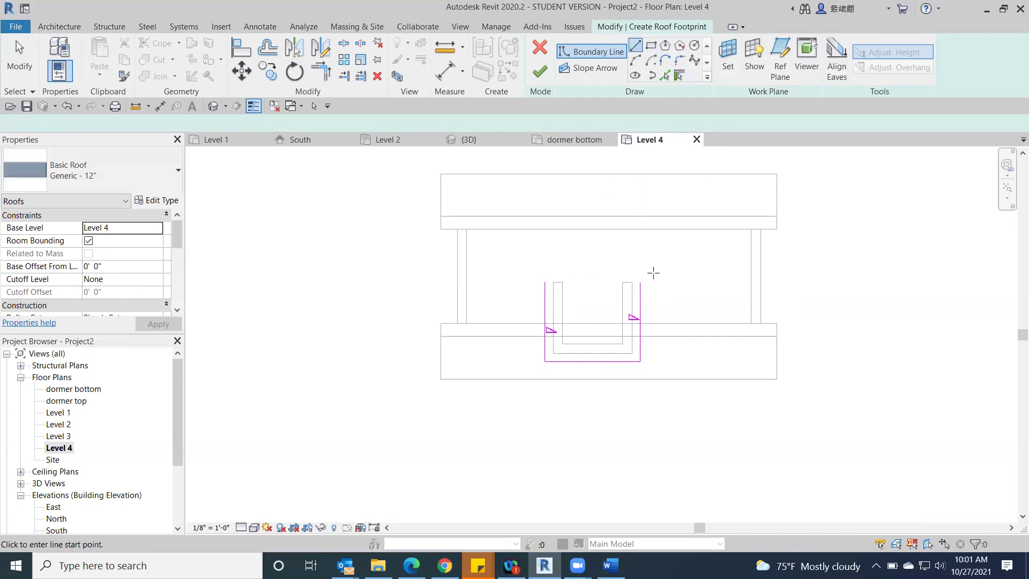
left_click(640, 311)
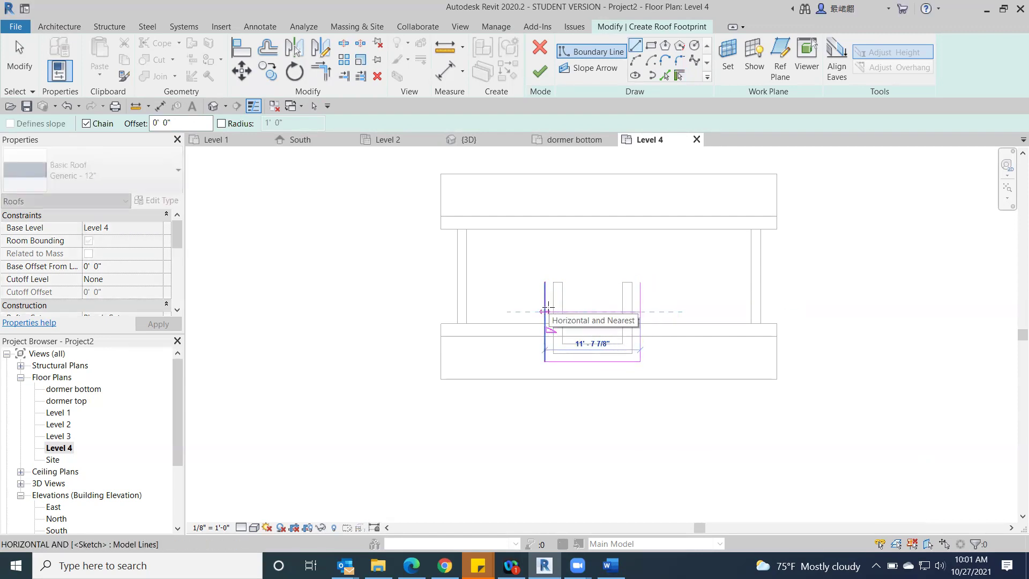
left_click(545, 311)
left_click(19, 59)
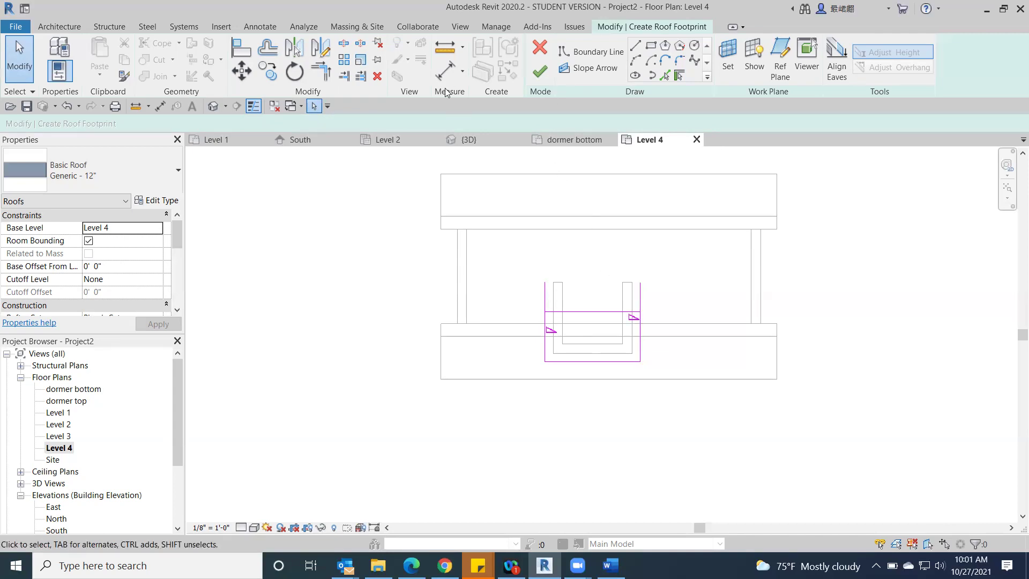
Trim both side boundaries to the closing line at its corners and finish the dormer roof footprint.
left_click(321, 71)
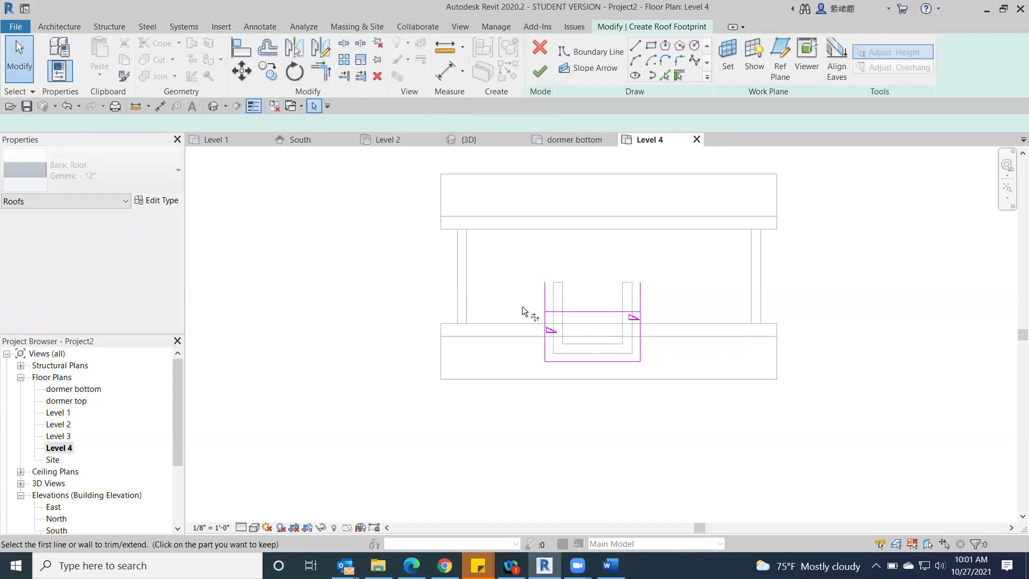
left_click(564, 313)
left_click(547, 343)
left_click(603, 317)
left_click(639, 343)
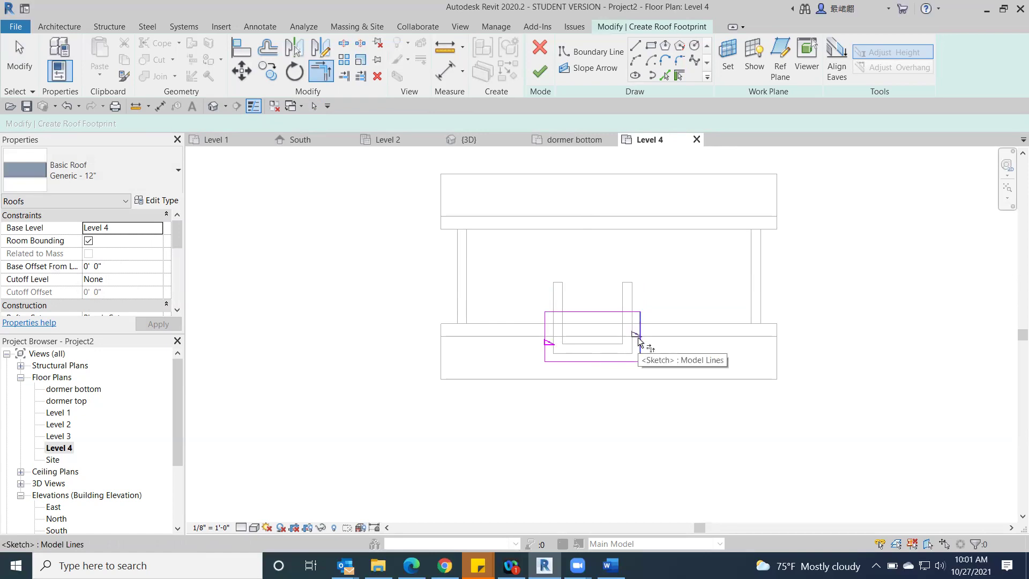
left_click(540, 71)
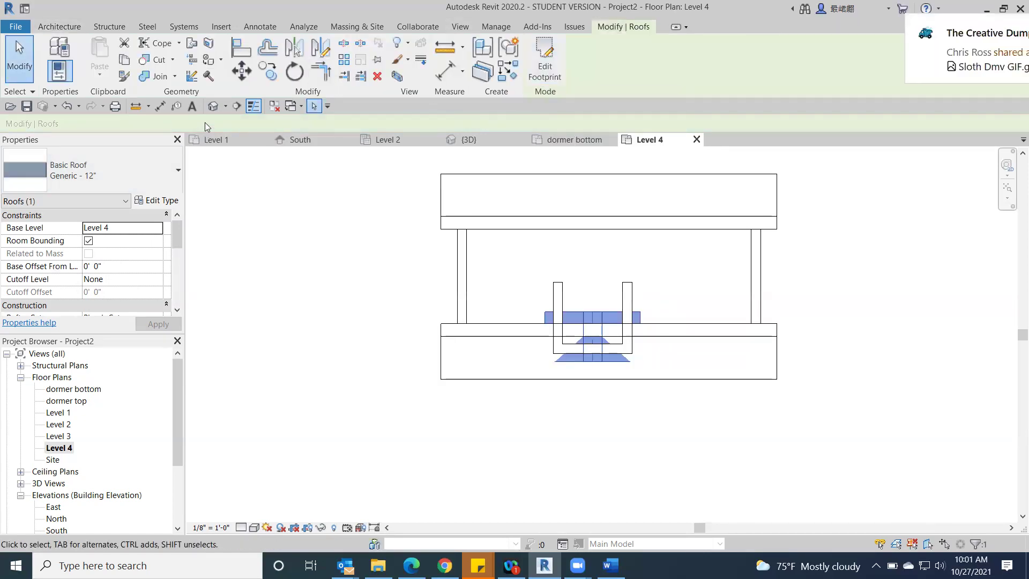
In the 3D view, set the new dormer roof's base level to dormer top.
left_click(211, 107)
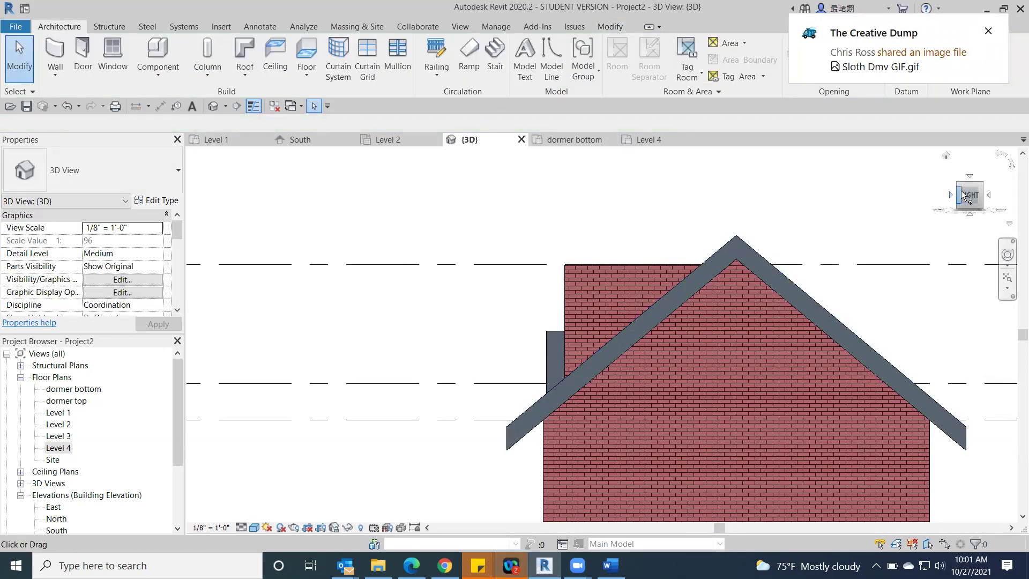
scroll(551, 236, "down", 3)
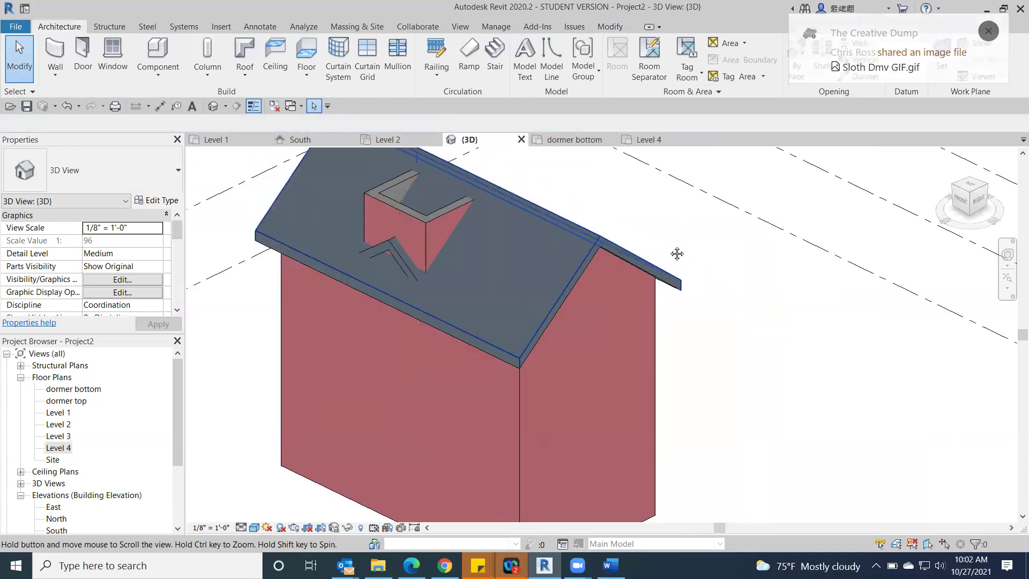
scroll(438, 275, "up", 5)
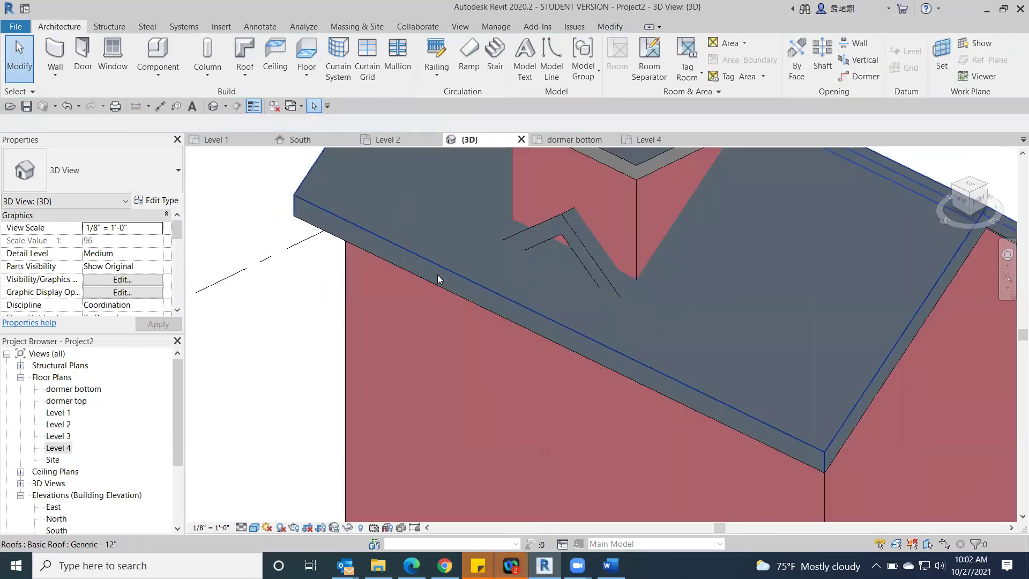
left_click(583, 234)
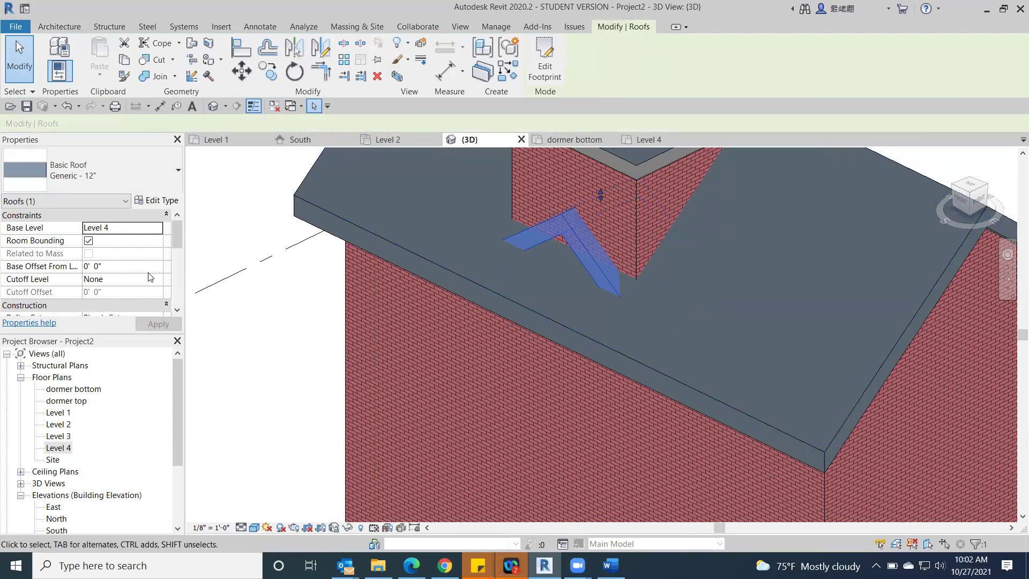
left_click_drag(180, 235, 185, 202)
left_click(155, 231)
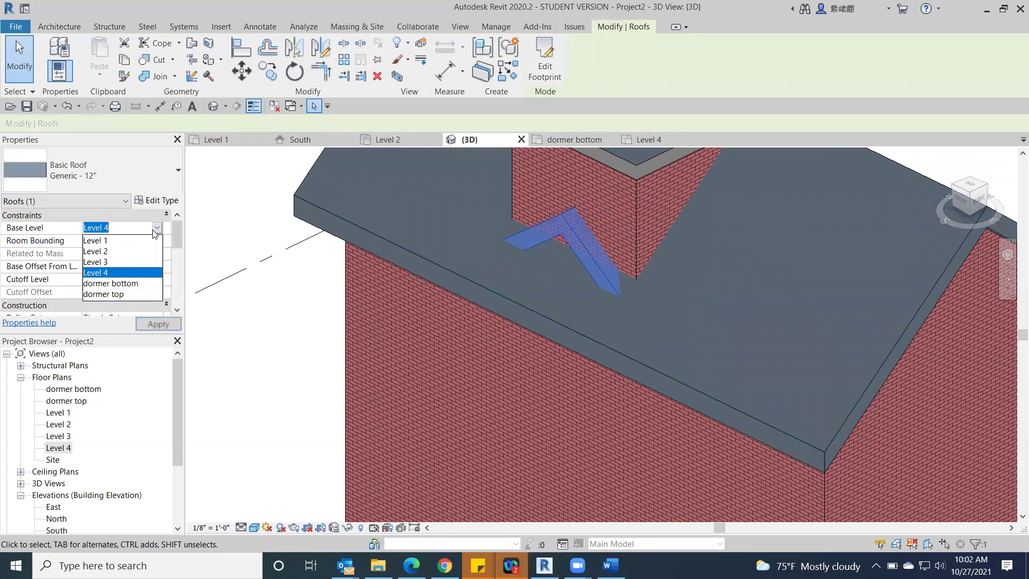
left_click(110, 298)
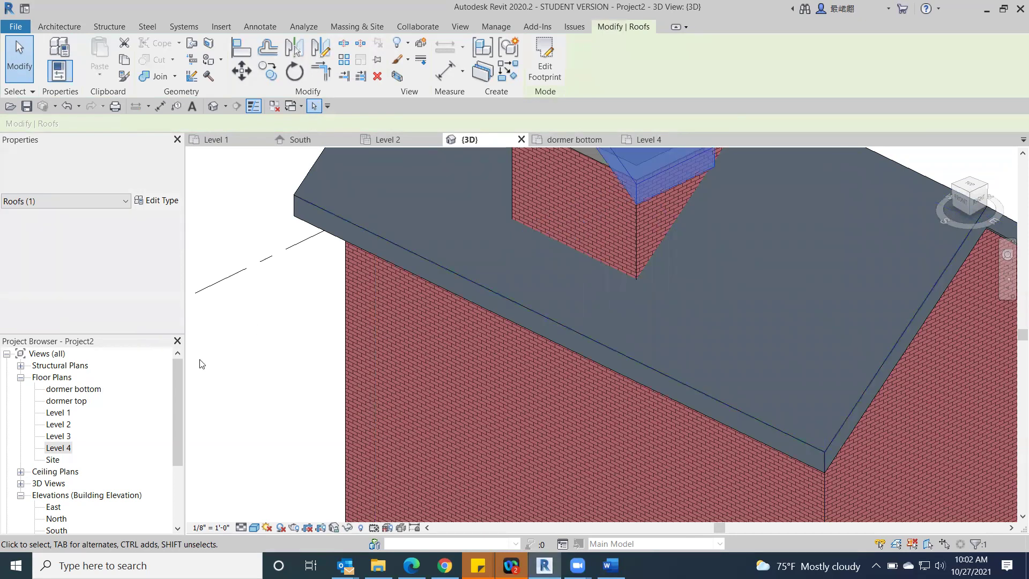
Examine the dormer roof's height against the main ridge from the Front orientation, consulting the dormer window reference photos in Chrome.
left_click(962, 201)
left_click(630, 236)
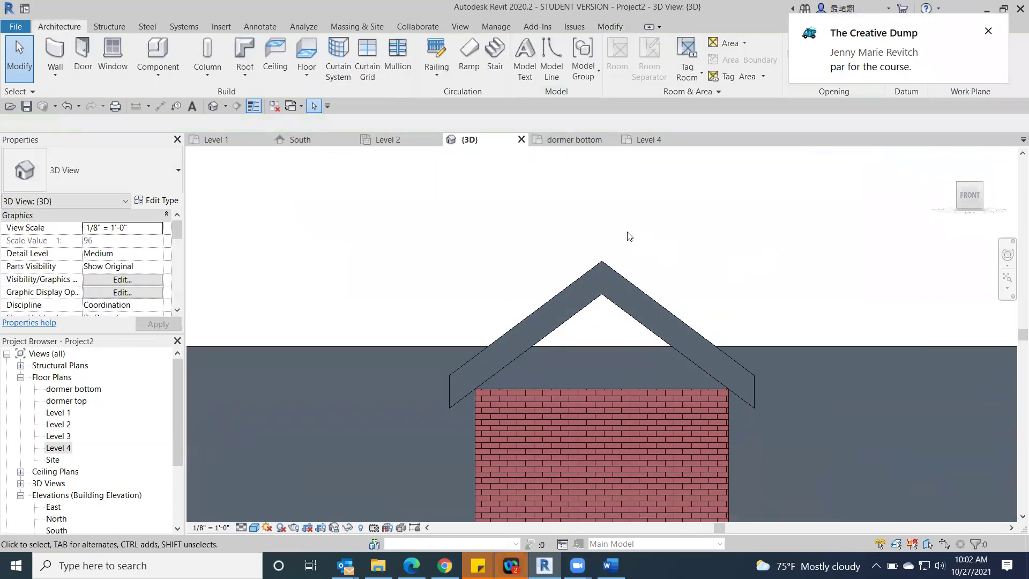
scroll(731, 223, "down", 2)
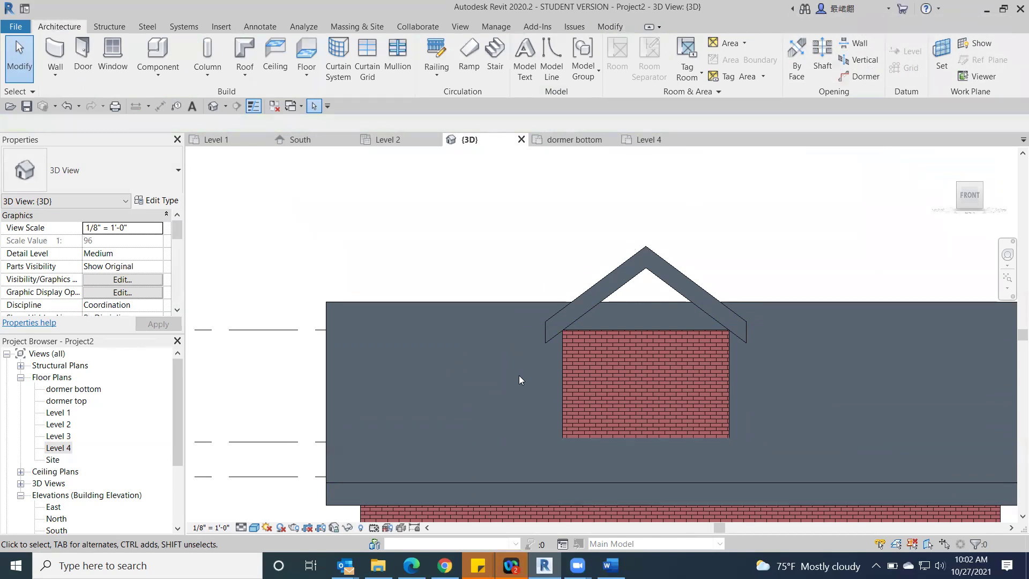
left_click(445, 565)
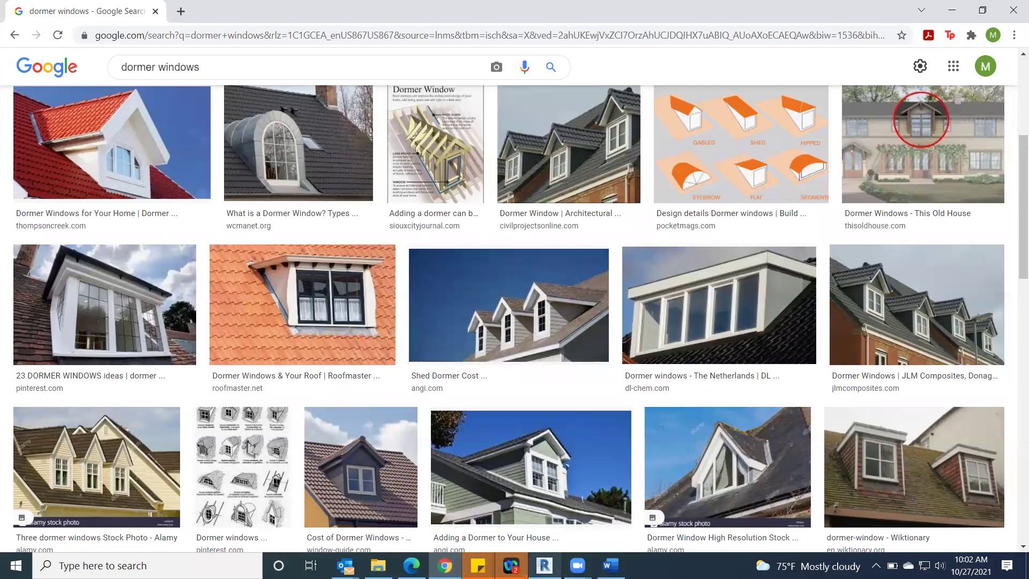
mouse_move(545, 565)
left_click(528, 496)
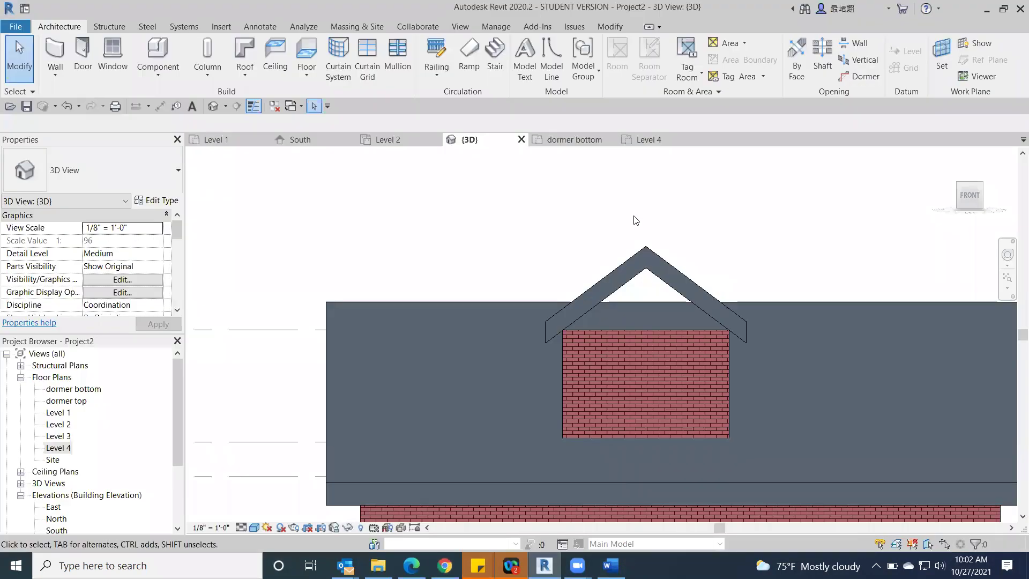
scroll(864, 235, "down", 2)
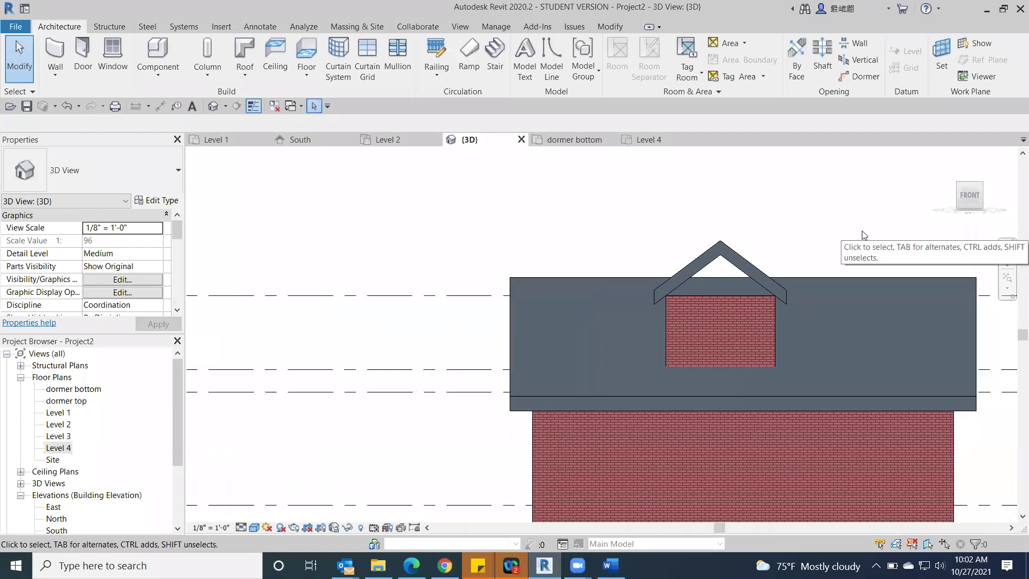
scroll(864, 235, "down", 1)
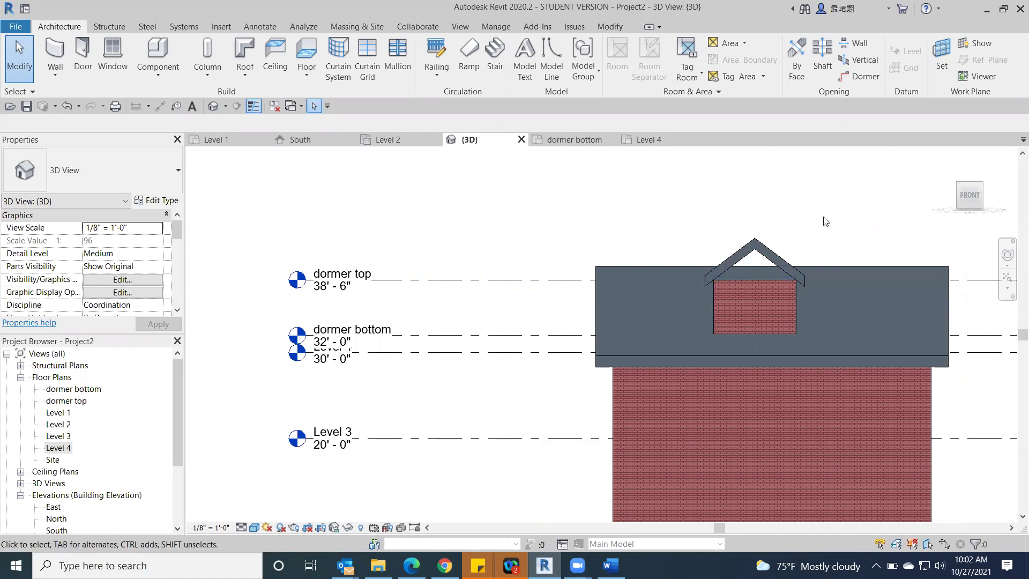
Set the dormer top level's elevation to 36'-0".
left_click(320, 291)
left_click(320, 289)
left_click(319, 289)
left_click_drag(318, 289, 293, 295)
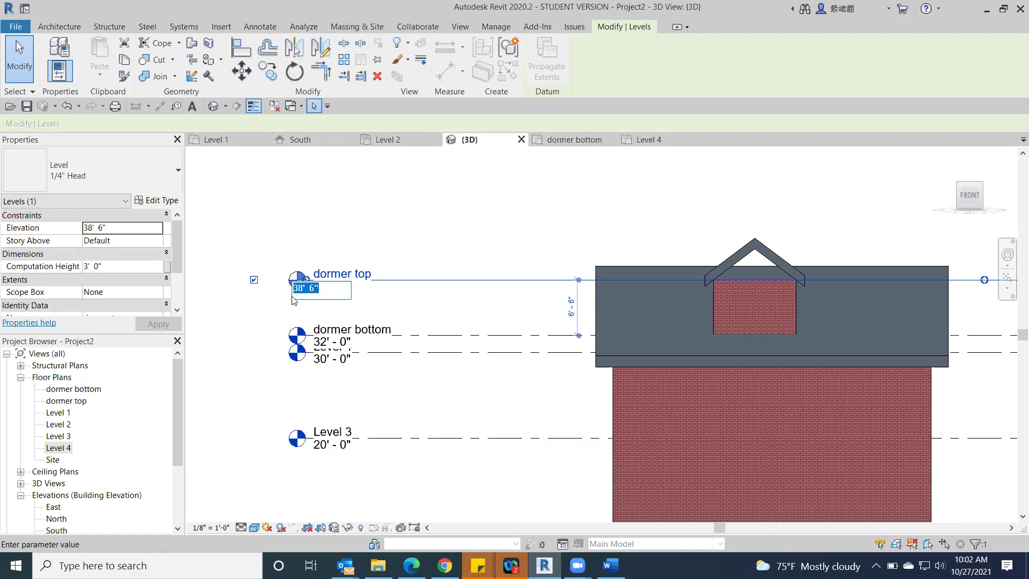
type("36")
key("Return")
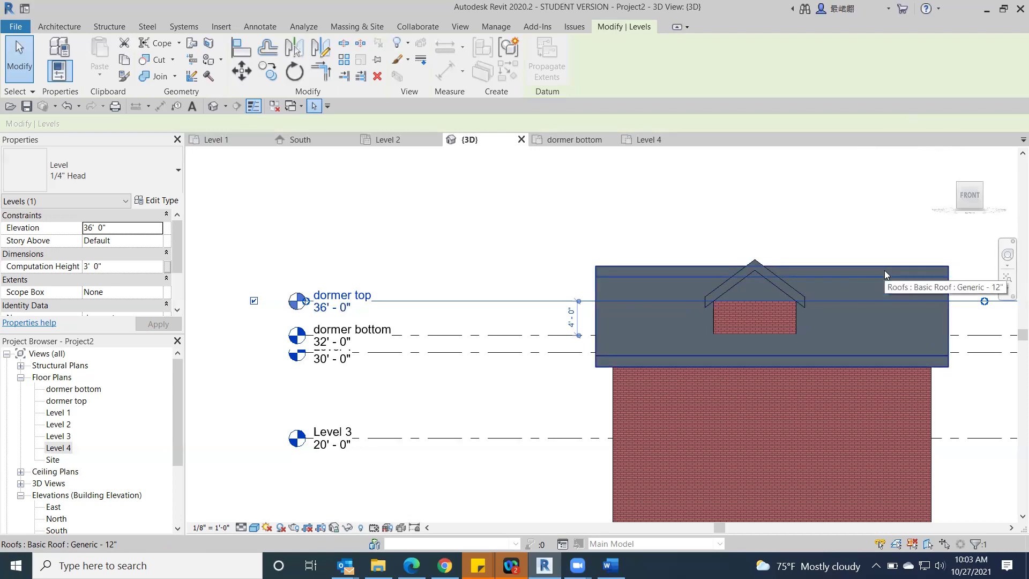
Join the dormer roof's back edge to the sloping face of the main roof with Join/Unjoin Roof.
mouse_move(980, 189)
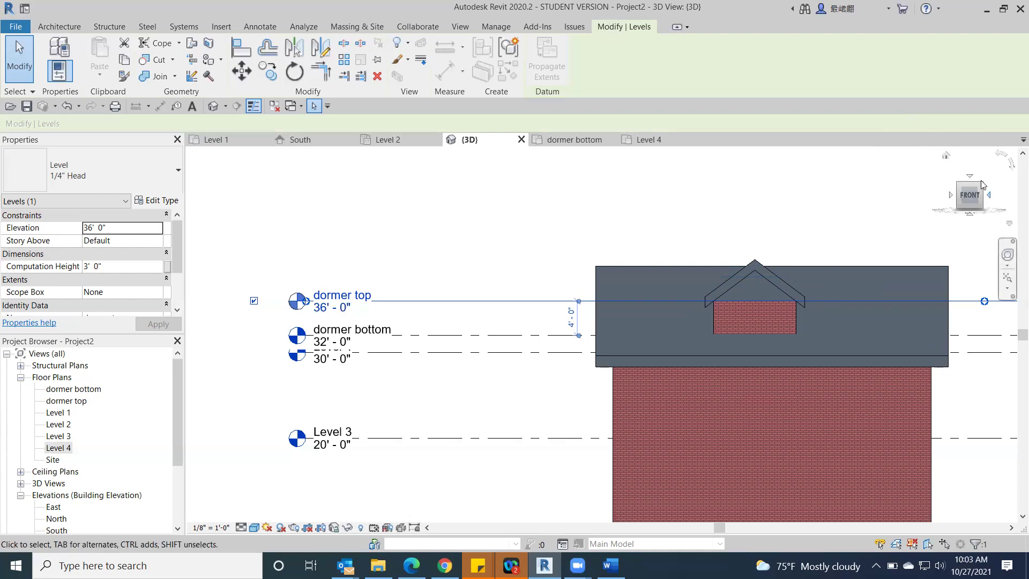
left_click(983, 184)
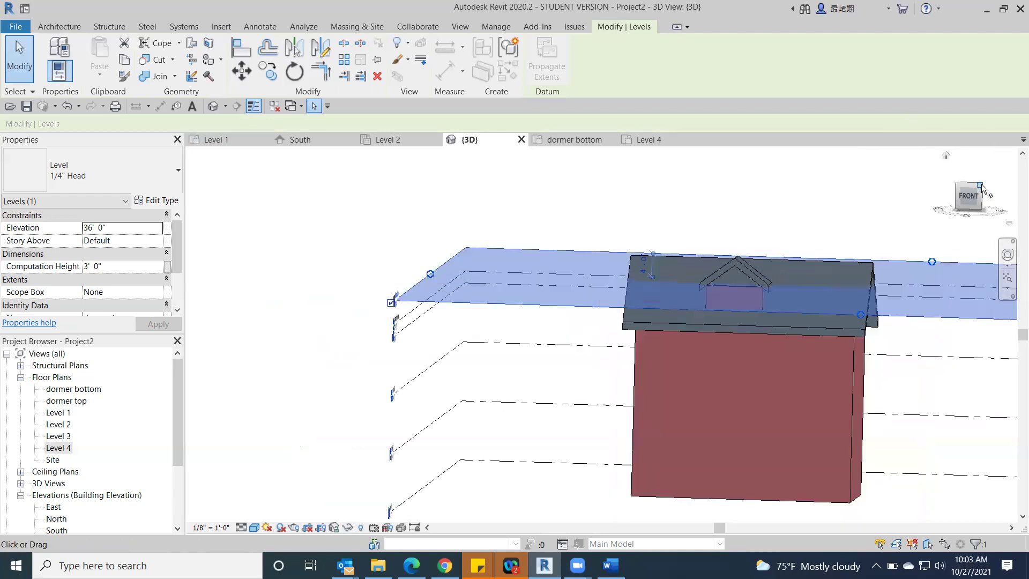
left_click(895, 287)
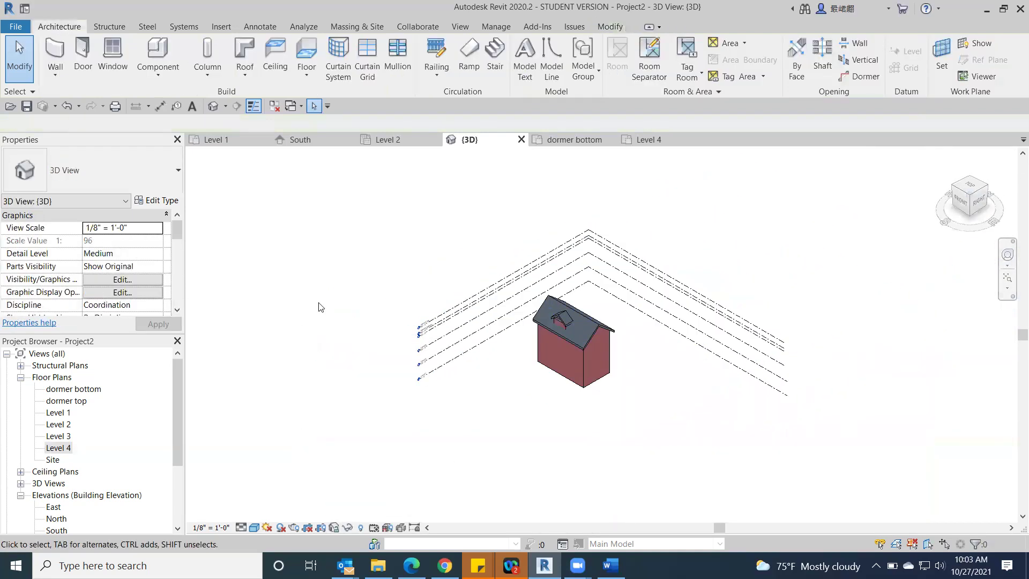
scroll(682, 304, "up", 5)
middle_click_drag(924, 320, 820, 381)
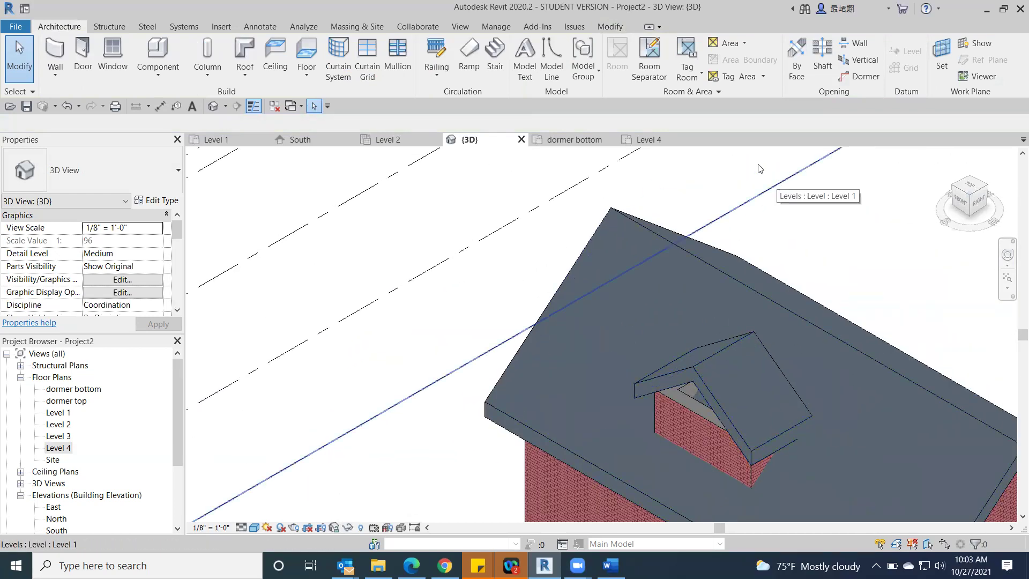
left_click(607, 26)
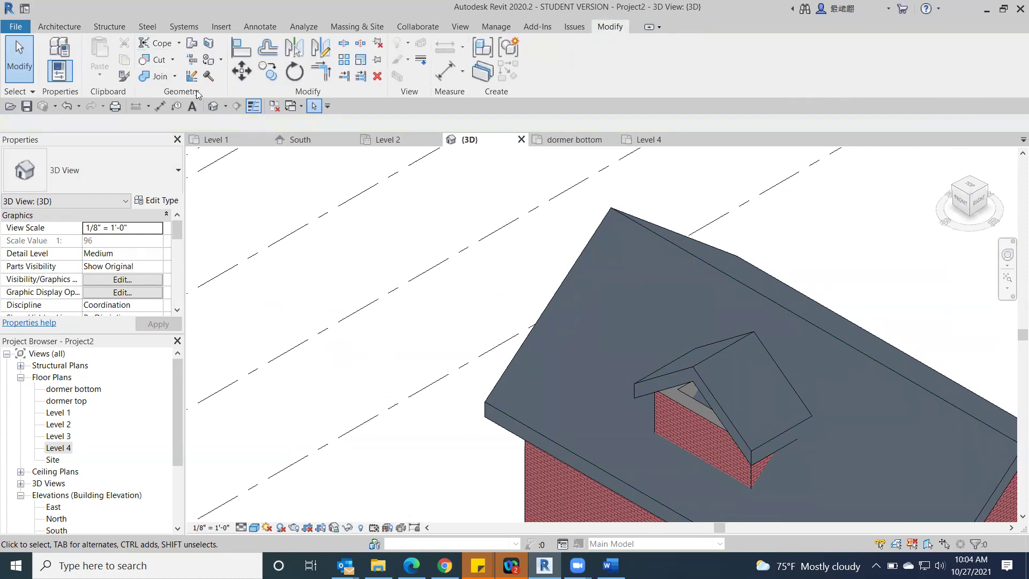
left_click(193, 45)
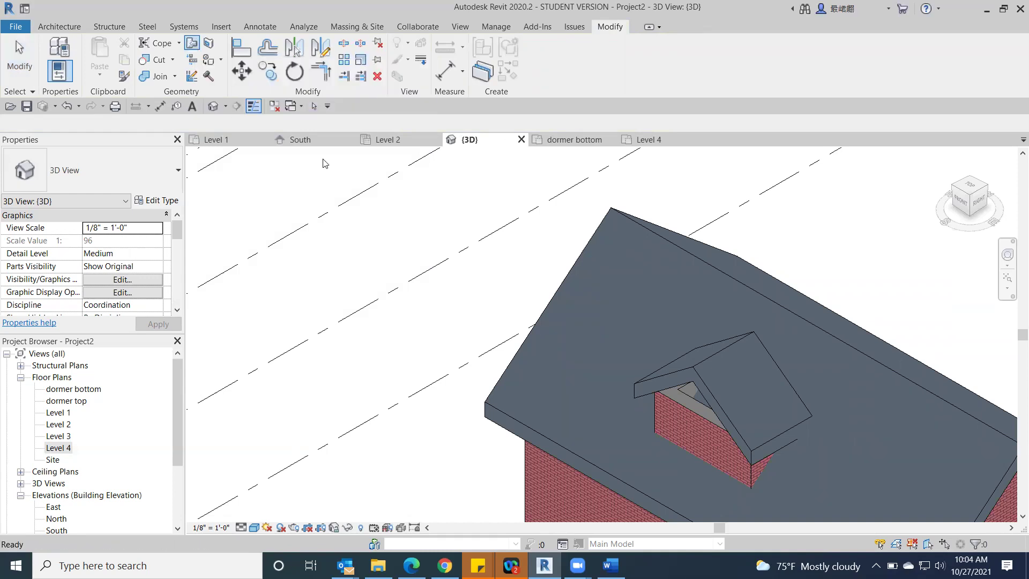
left_click(978, 203)
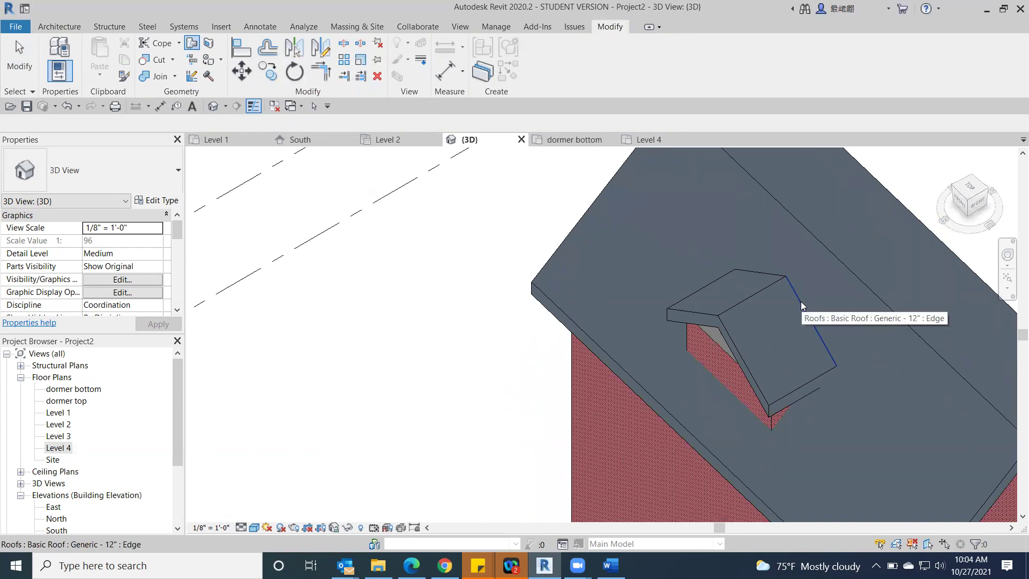
key("Tab")
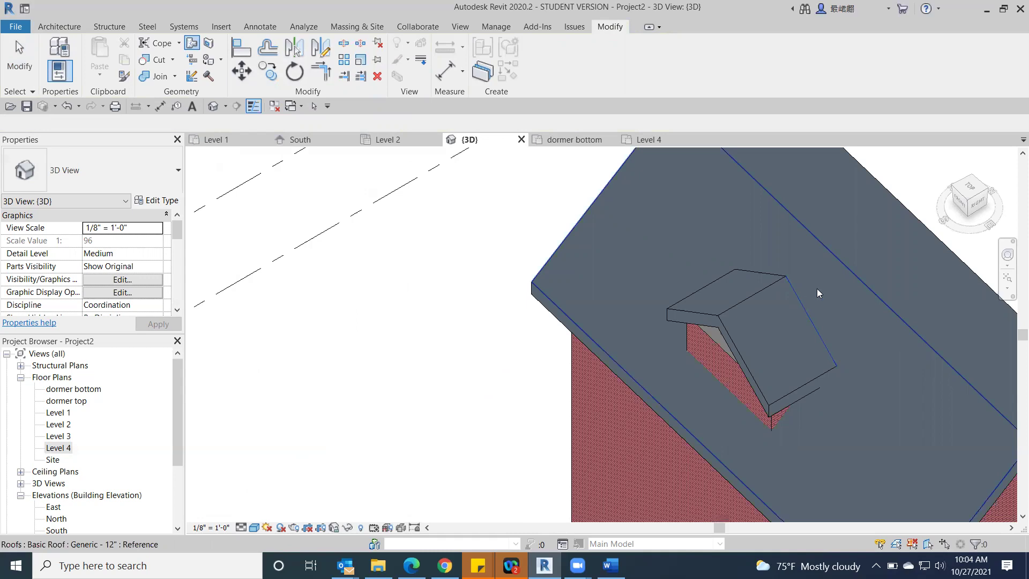
left_click(848, 277)
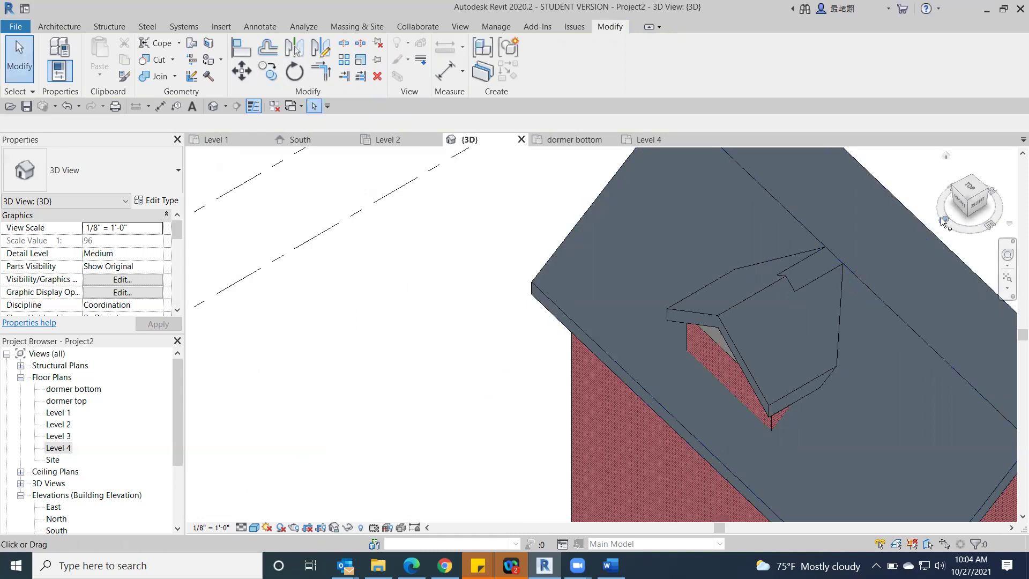
Examine the joined dormer roof's height against the main ridge from the Right and Front orientations.
left_click_drag(962, 203, 957, 206)
left_click(958, 206)
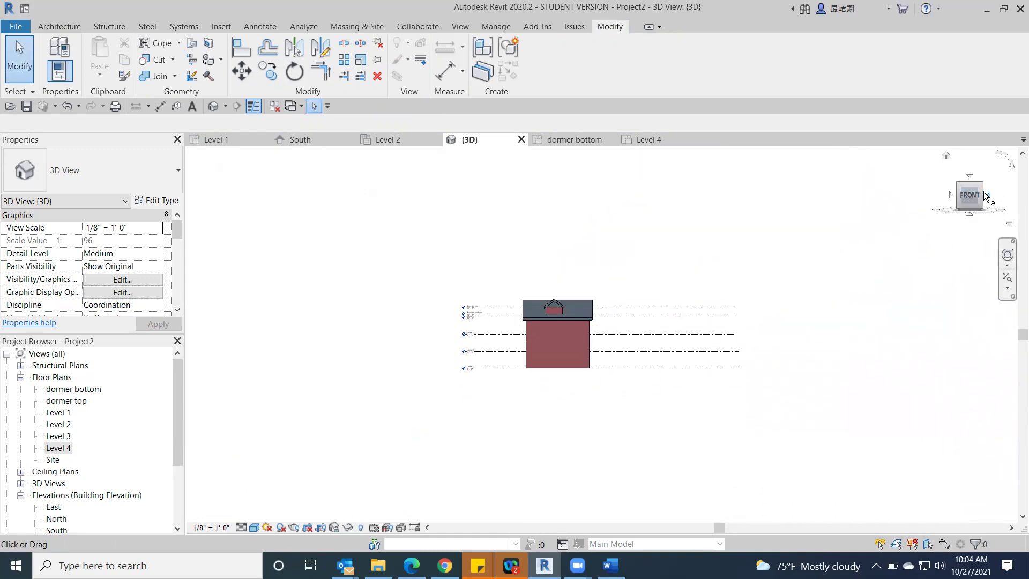
left_click(982, 199)
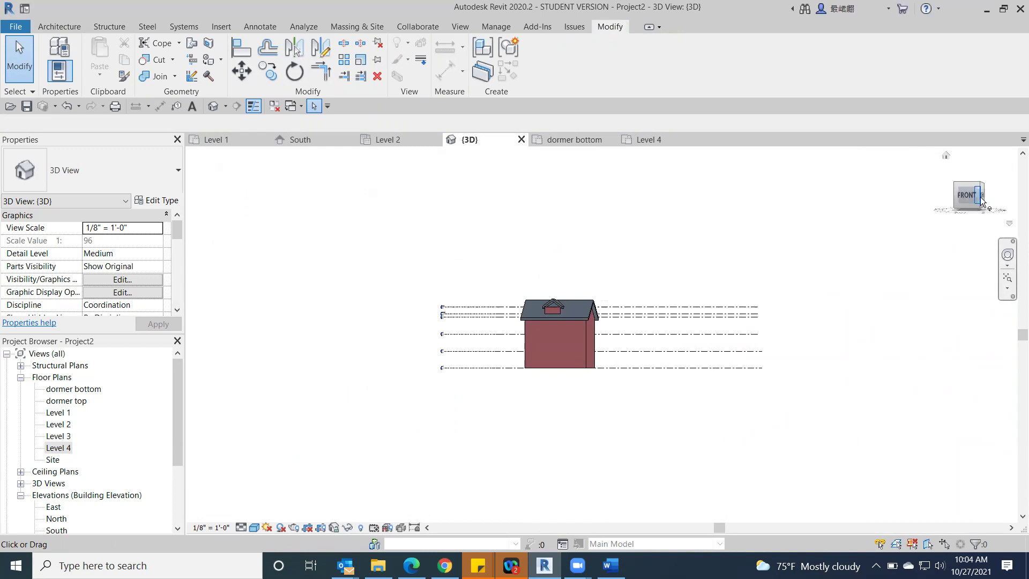
scroll(624, 328, "up", 6)
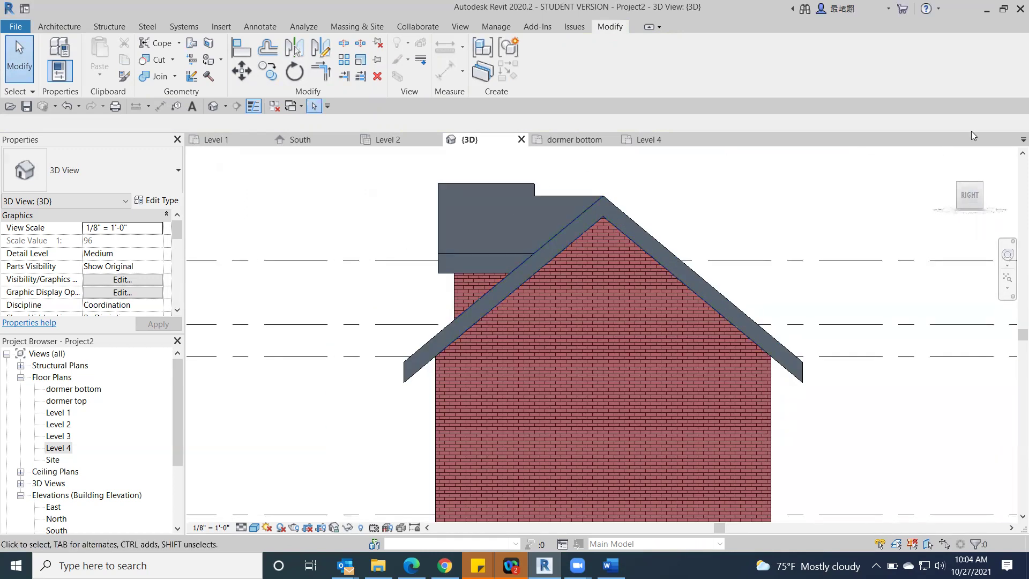
left_click_drag(977, 190, 965, 201)
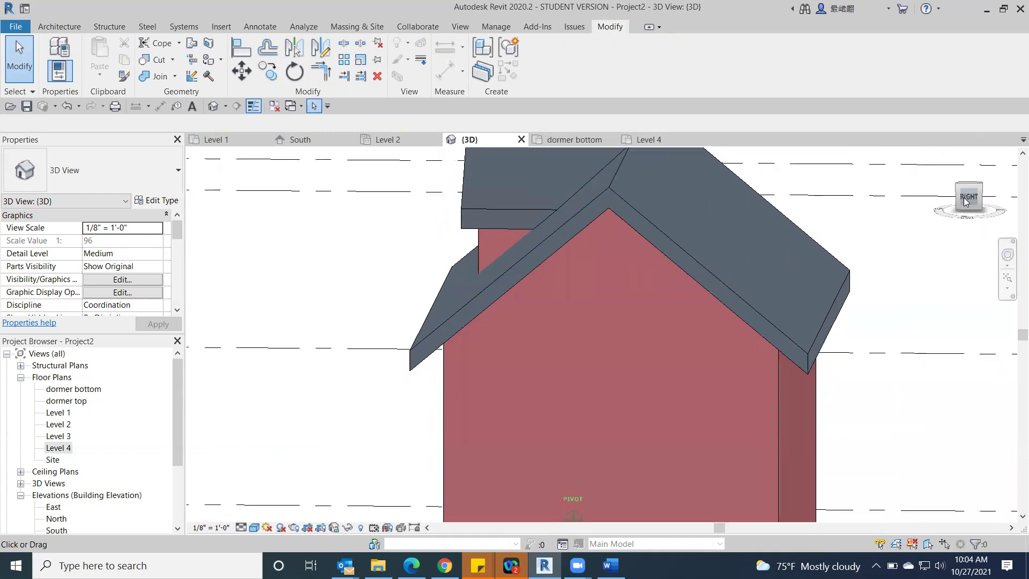
scroll(911, 225, "down", 5)
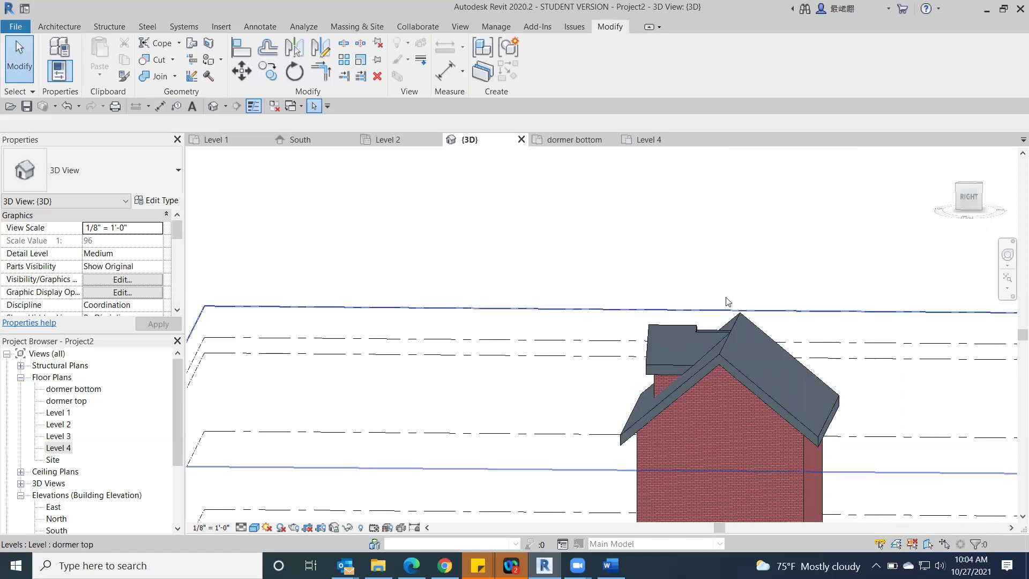
left_click(961, 201)
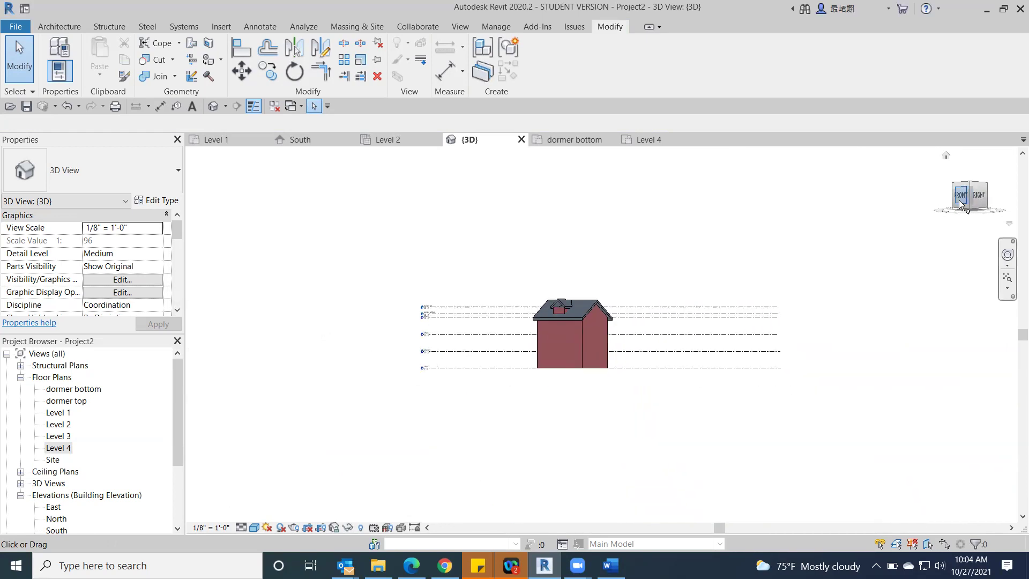
scroll(552, 328, "up", 5)
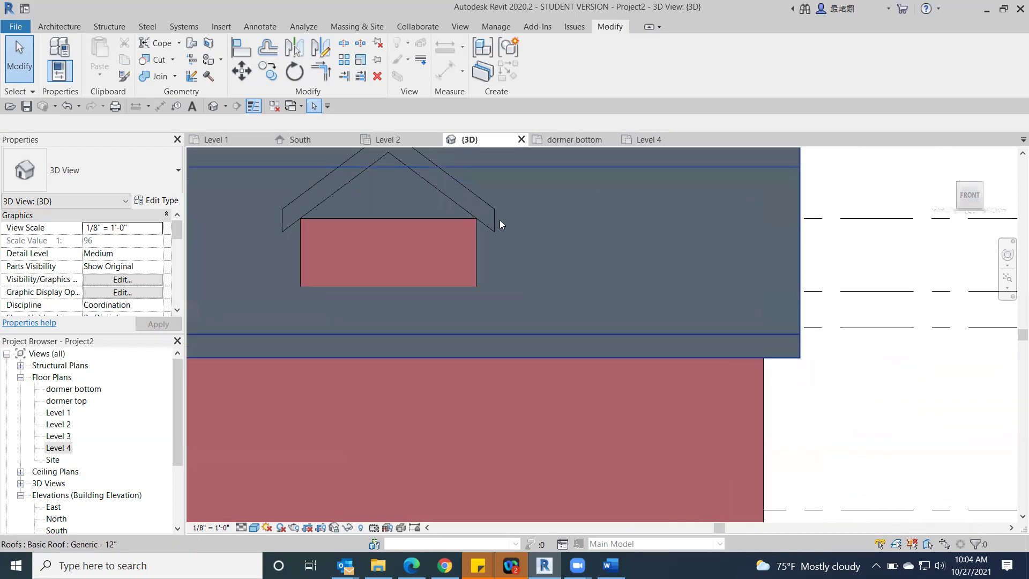
Set the dormer roof's slope to 6" / 12" and apply it.
left_click(475, 196)
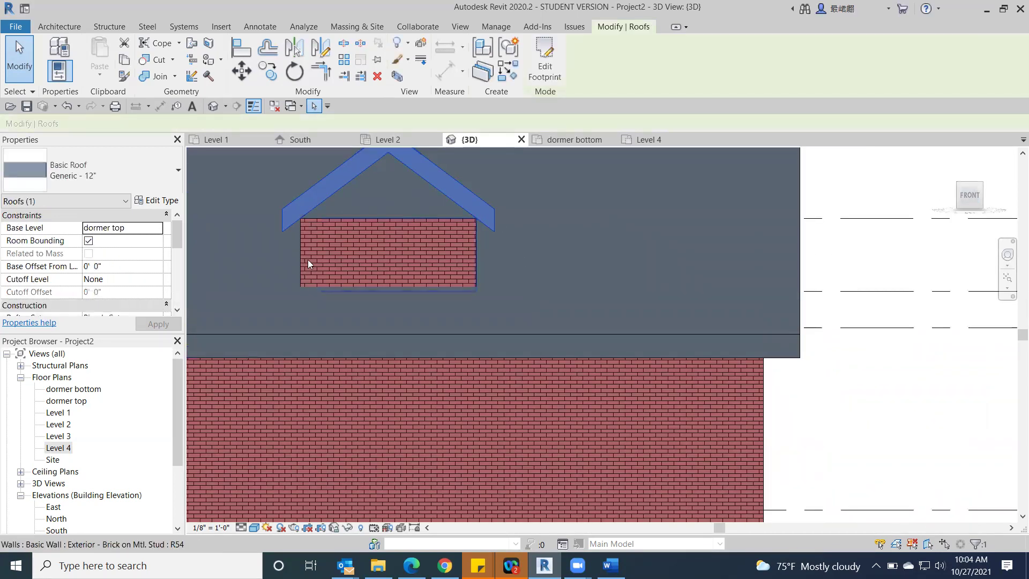
left_click_drag(180, 241, 177, 270)
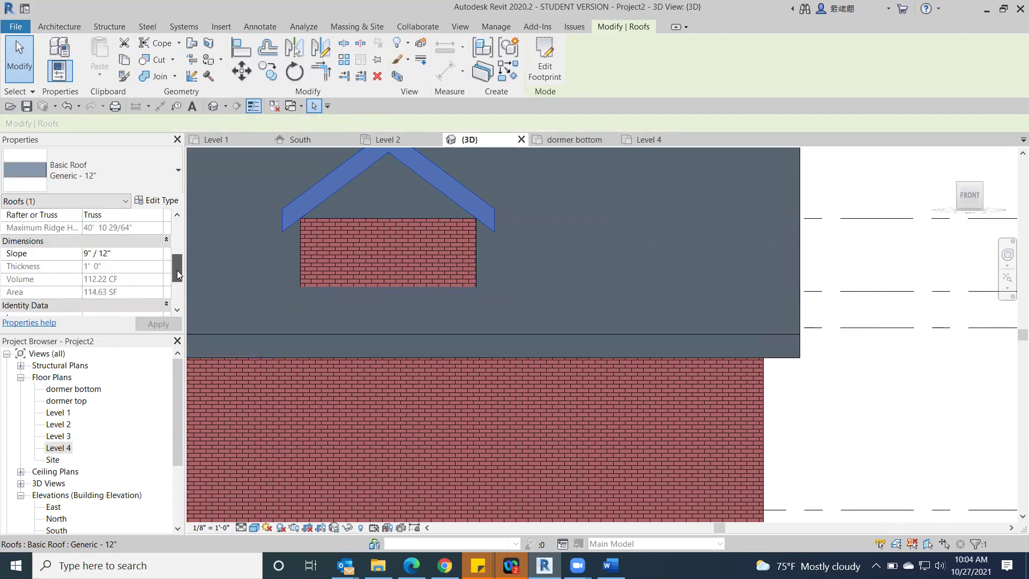
left_click(88, 258)
scroll(879, 304, "down", 3)
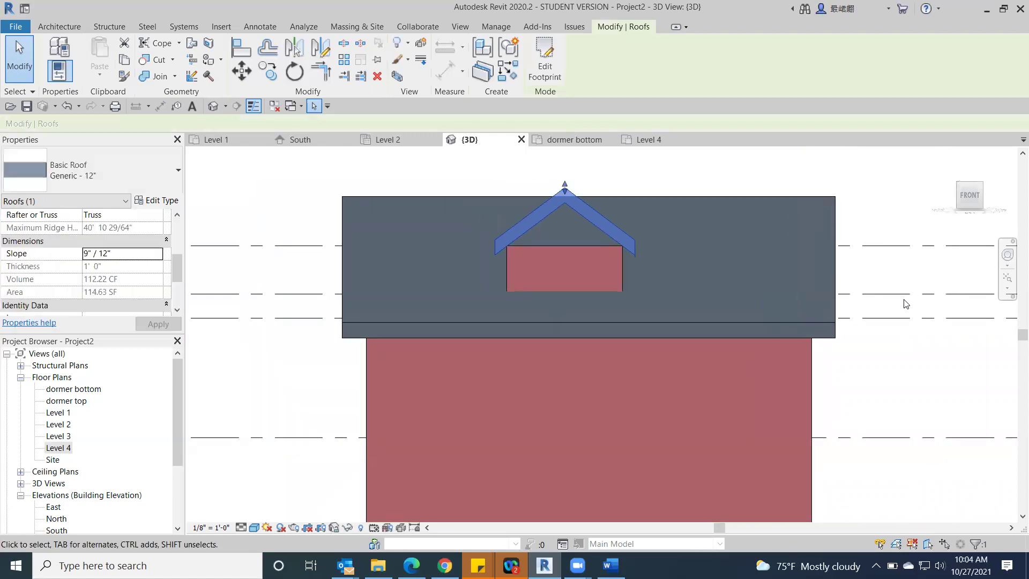
scroll(393, 319, "up", 2)
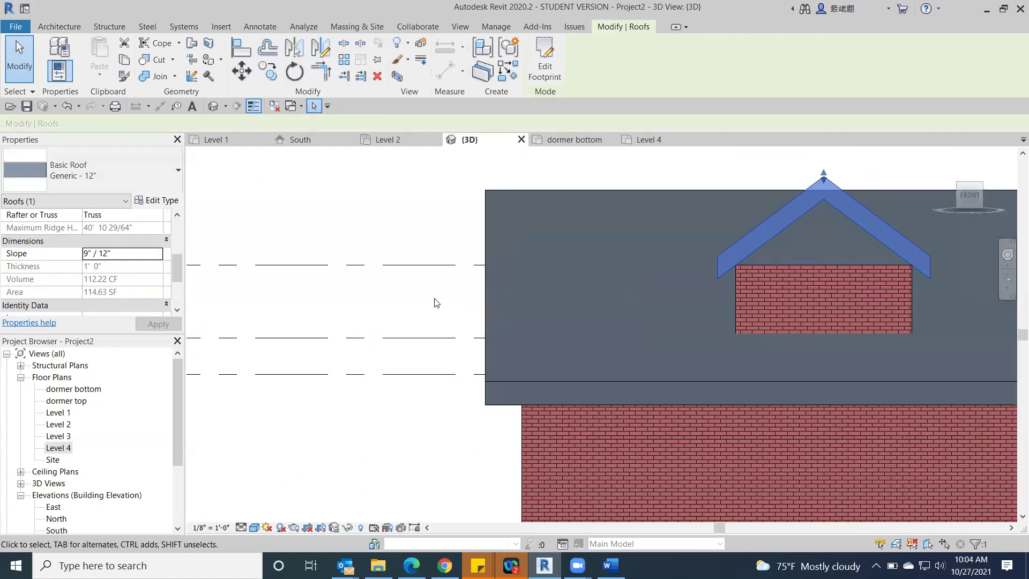
middle_click_drag(433, 307, 288, 323)
left_click(91, 256)
key("BackSpace")
type("6")
left_click(89, 257)
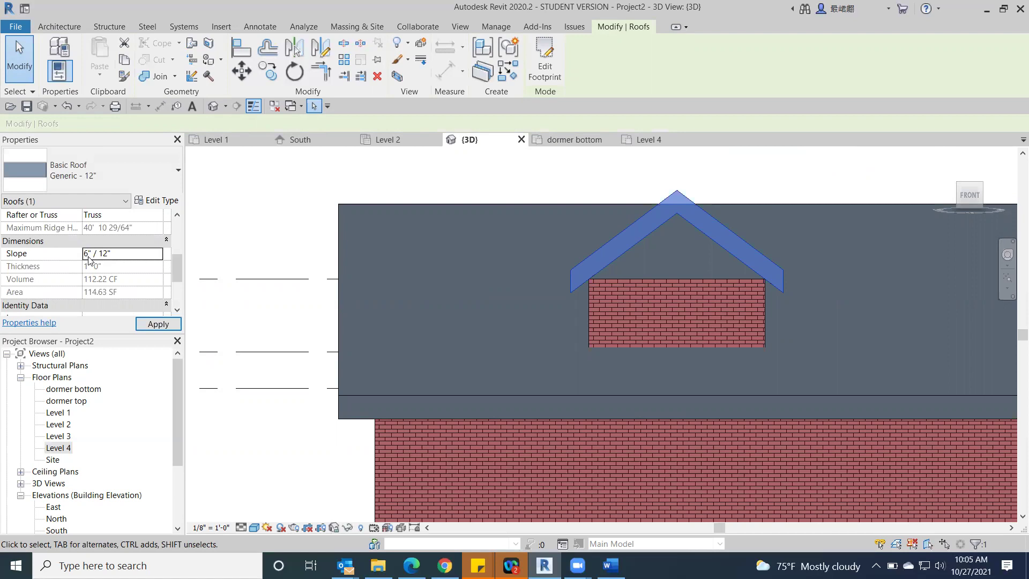
left_click(151, 325)
left_click(782, 168)
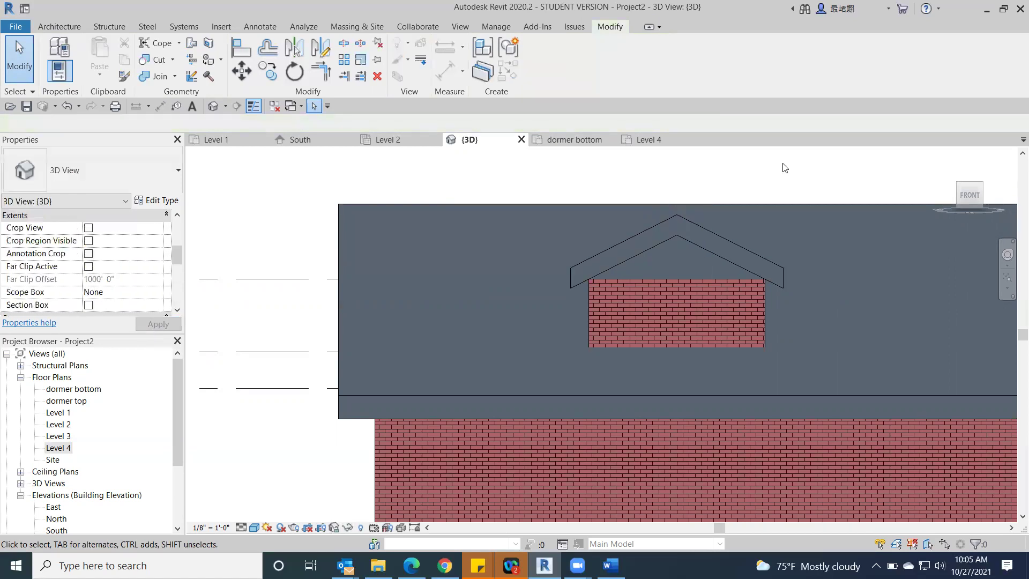
Attach the tops of the three dormer walls to the dormer roof.
left_click(981, 185)
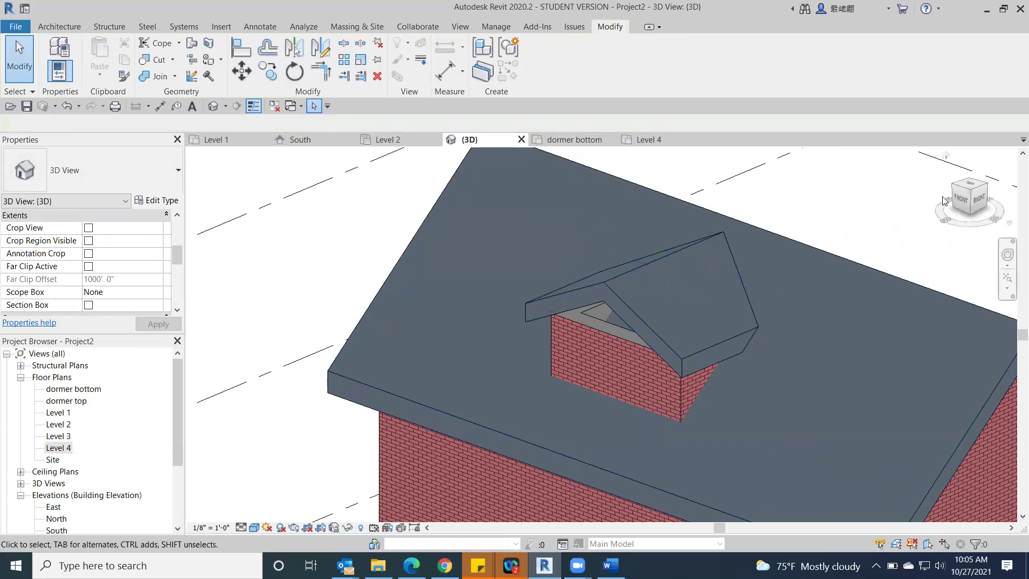
left_click(962, 199)
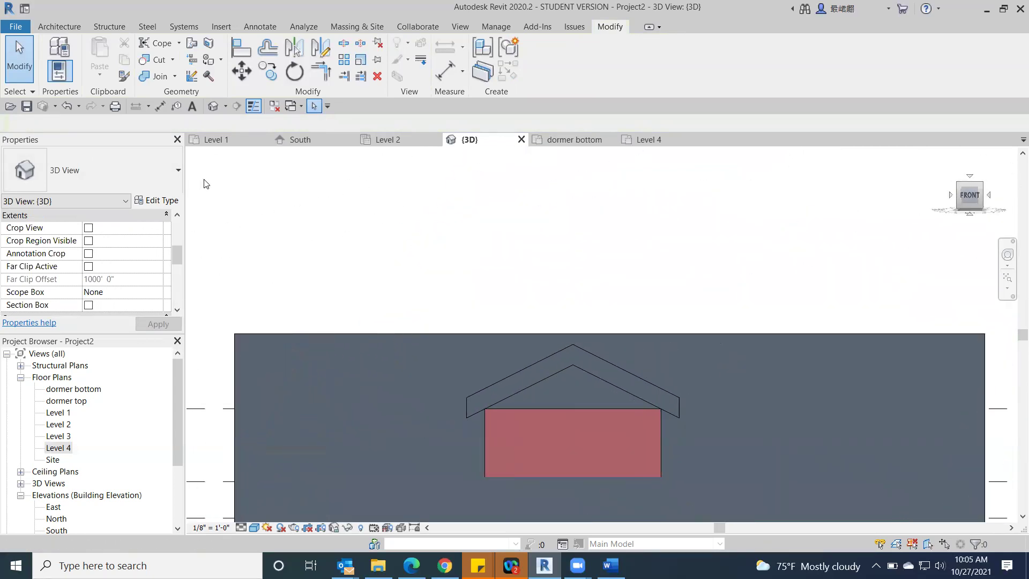
left_click_drag(297, 189, 118, 196)
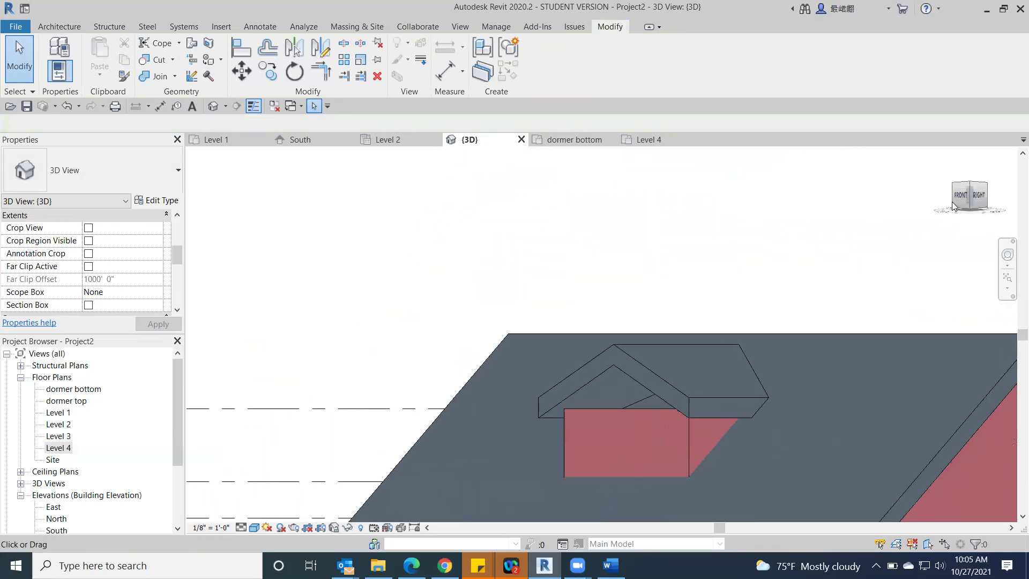
left_click_drag(968, 198, 952, 227)
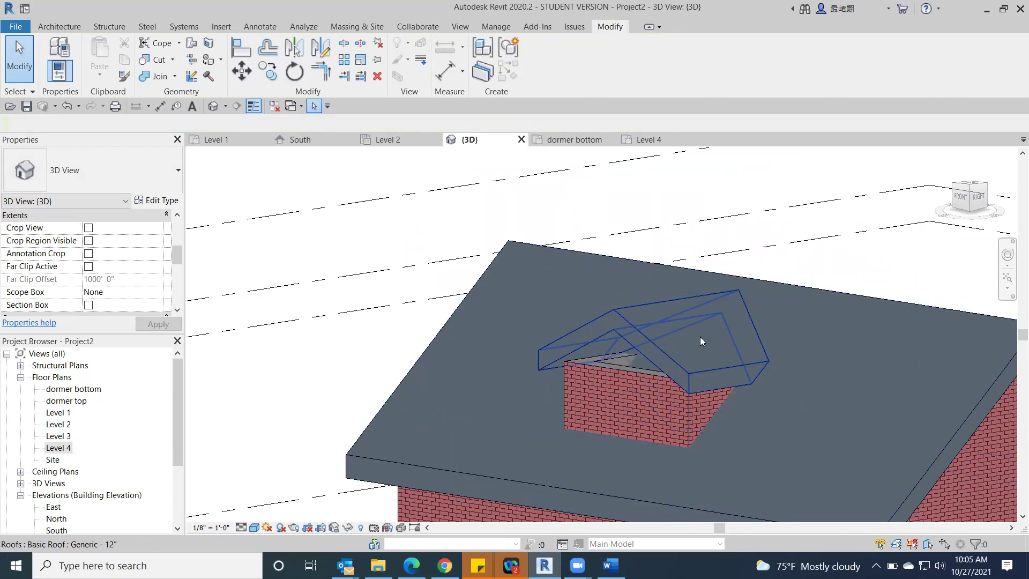
left_click(570, 375)
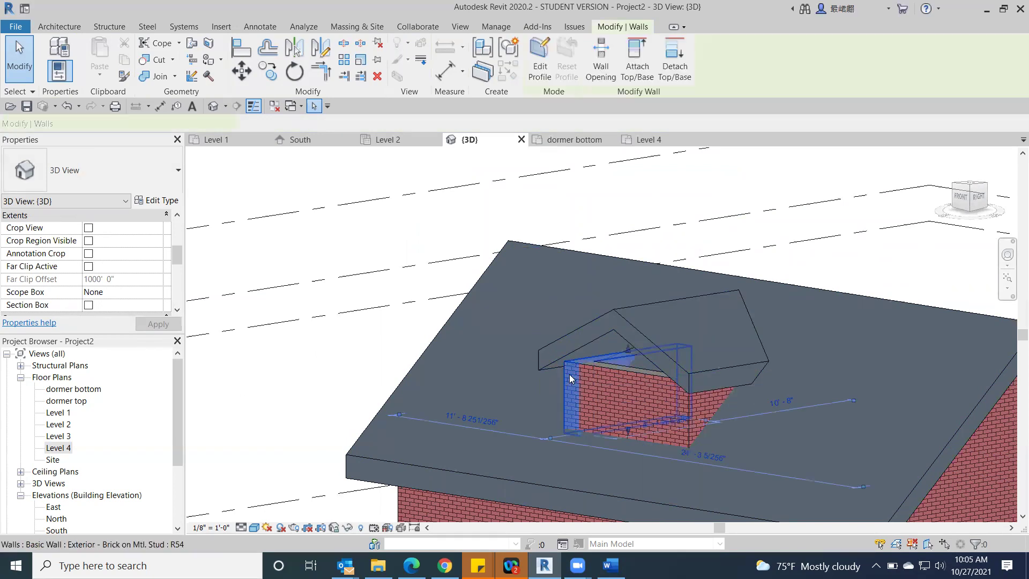
left_click(627, 397, "ctrl")
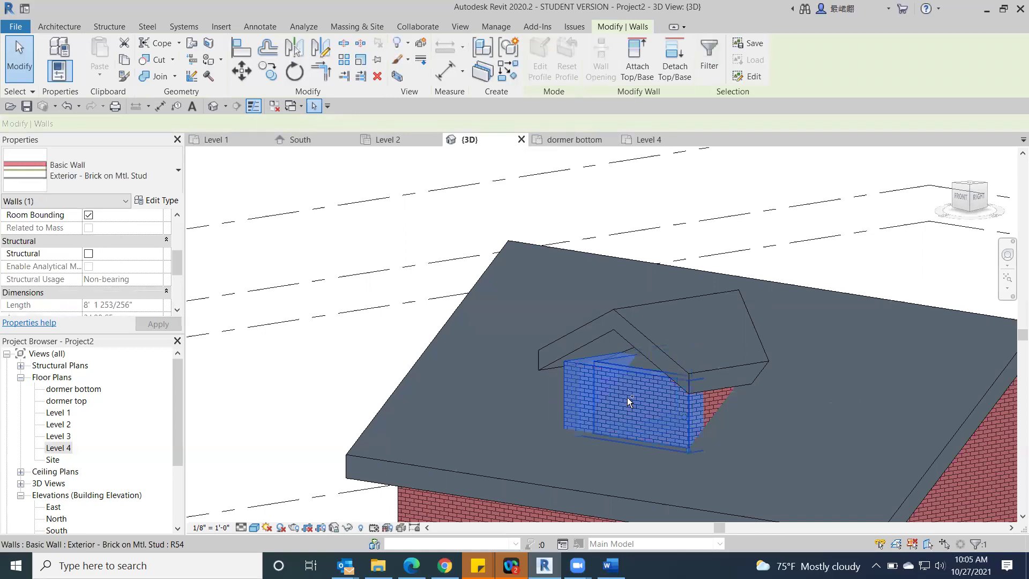
left_click(711, 404, "ctrl")
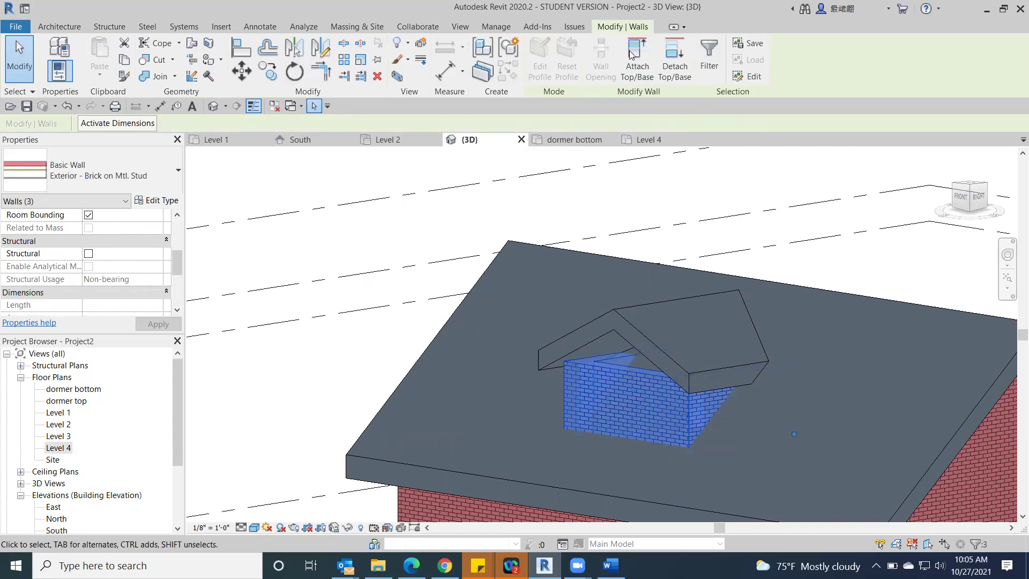
left_click(637, 68)
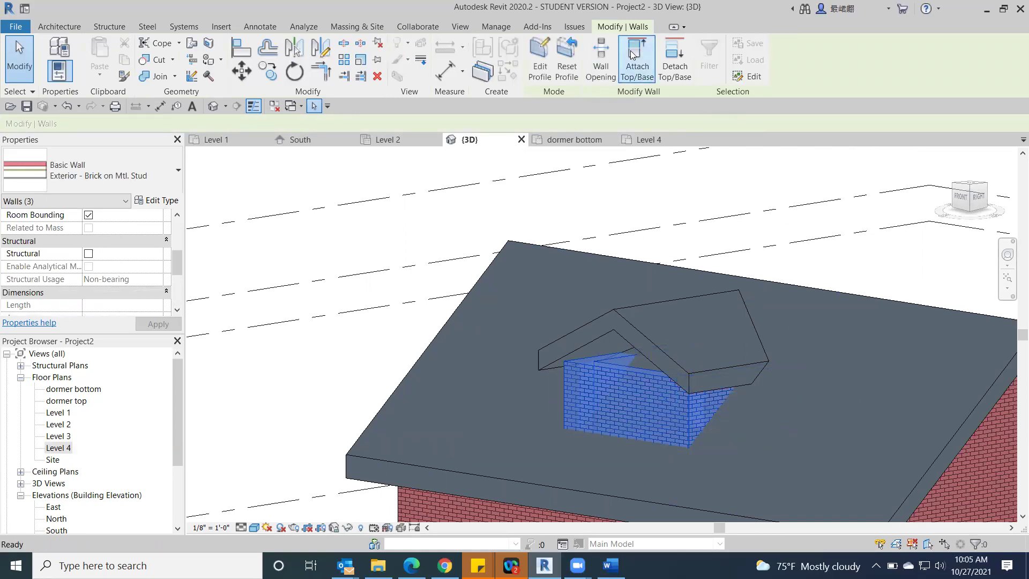
left_click(632, 332)
left_click(404, 193)
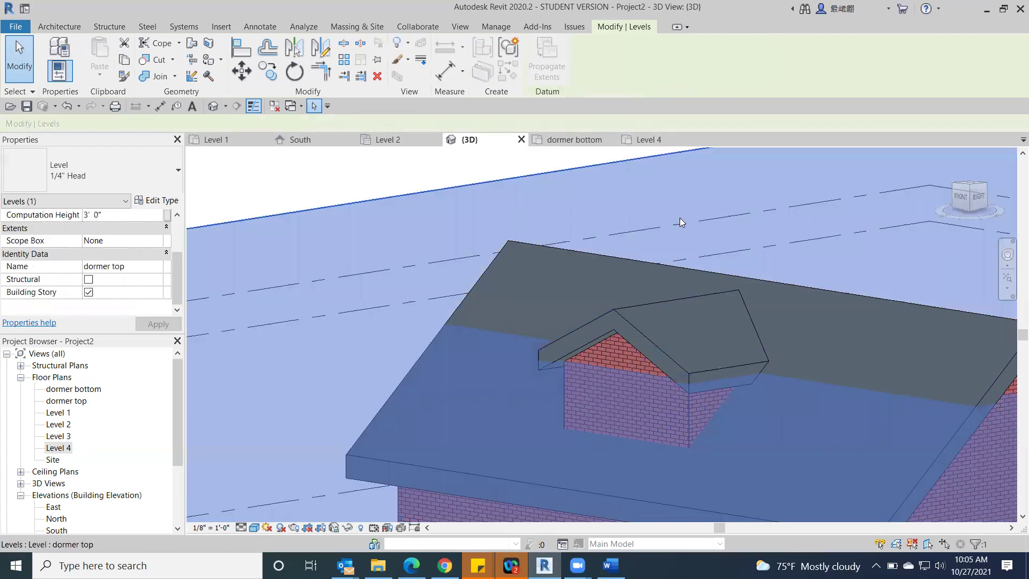
scroll(336, 165, "down", 2)
left_click(337, 165)
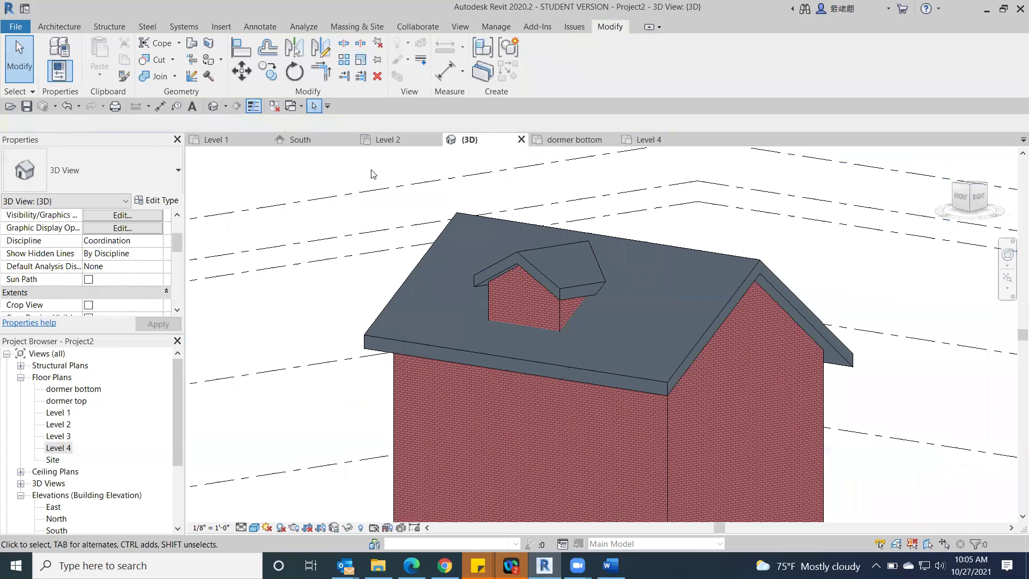
Start a Dormer opening in the main roof and pick the three dormer walls and the dormer roof as its boundary.
mouse_move(968, 197)
left_mouse_down()
mouse_move(995, 172)
mouse_move(325, 207)
mouse_move(371, 223)
mouse_move(327, 189)
mouse_move(201, 193)
mouse_move(957, 193)
mouse_move(941, 158)
mouse_move(868, 174)
mouse_move(886, 172)
mouse_move(192, 153)
mouse_move(237, 510)
mouse_move(342, 516)
mouse_move(356, 159)
mouse_move(329, 163)
mouse_move(969, 197)
mouse_move(963, 206)
left_mouse_up()
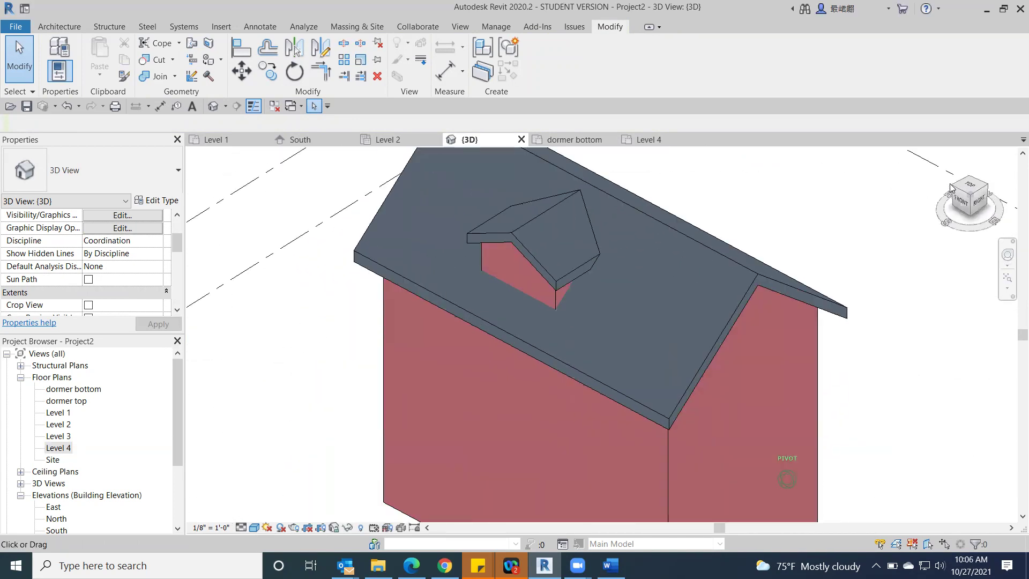
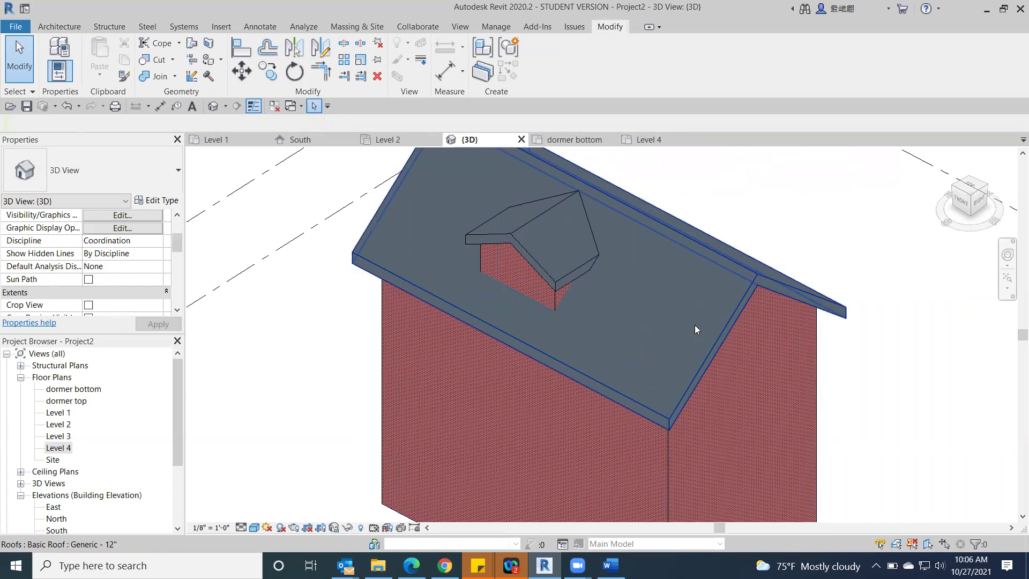
left_click(47, 27)
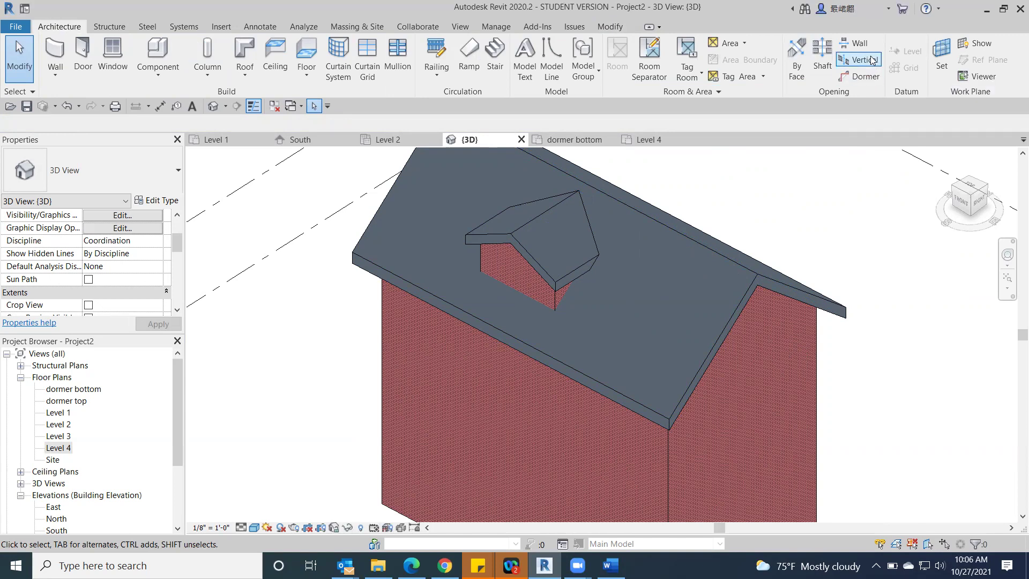
left_click(864, 80)
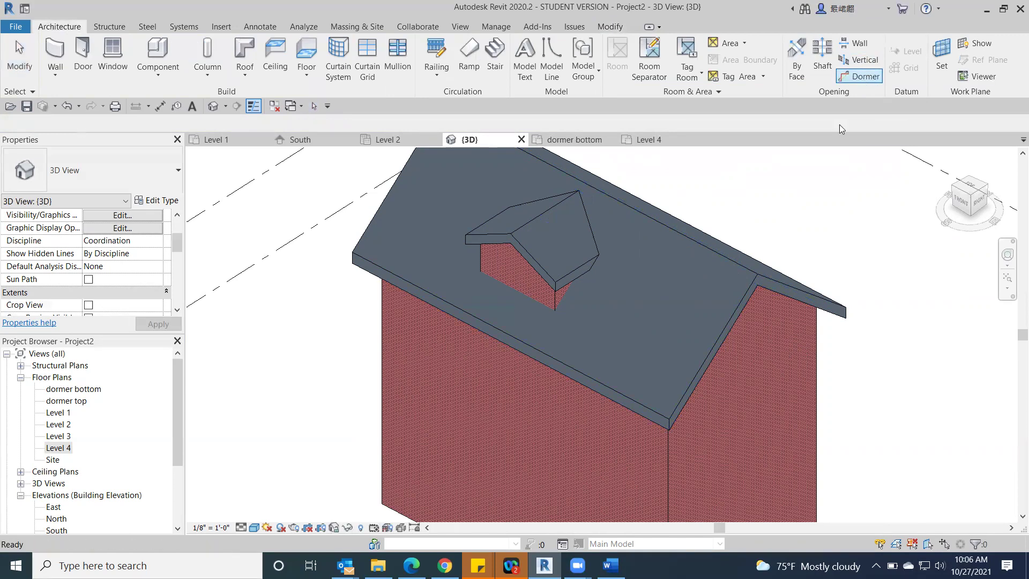
scroll(792, 225, "up", 3)
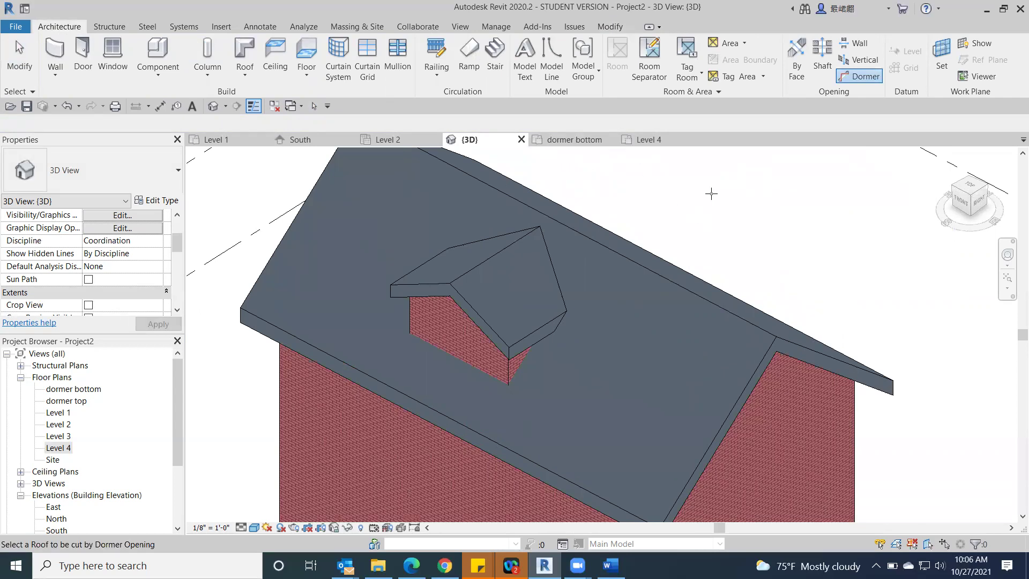
left_click(611, 313)
middle_click_drag(609, 313, 740, 241)
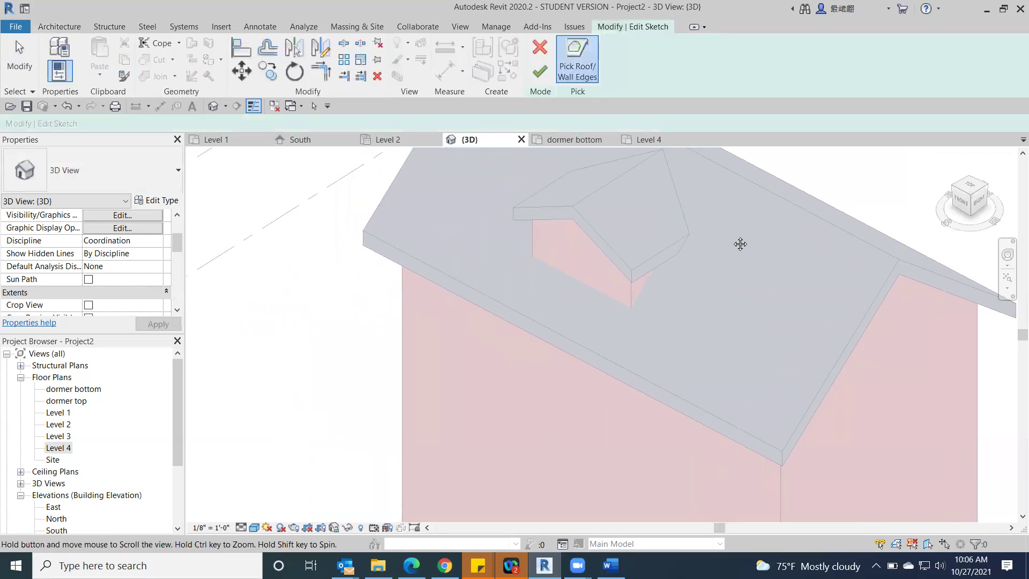
scroll(732, 236, "up", 3)
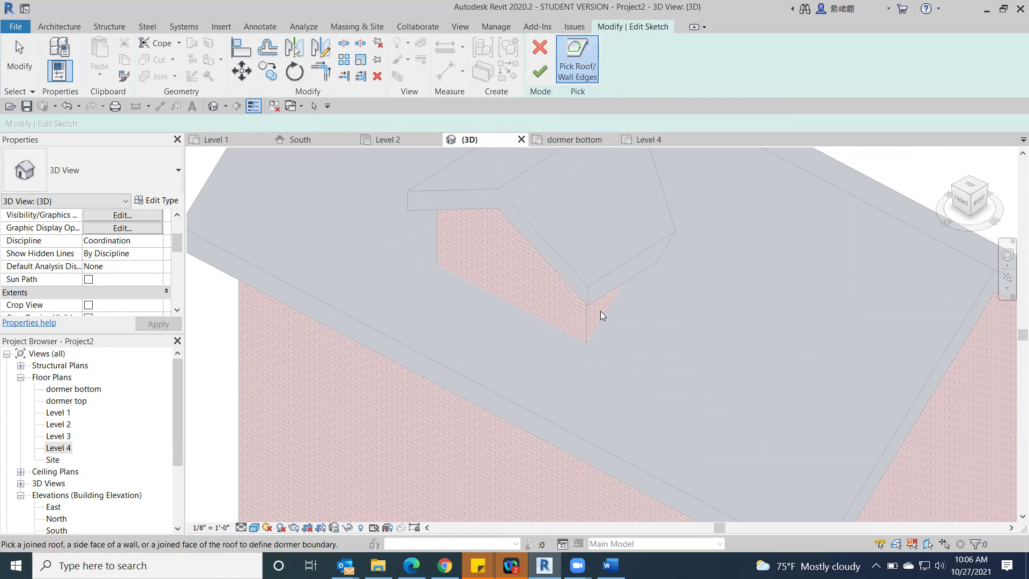
left_click(573, 313)
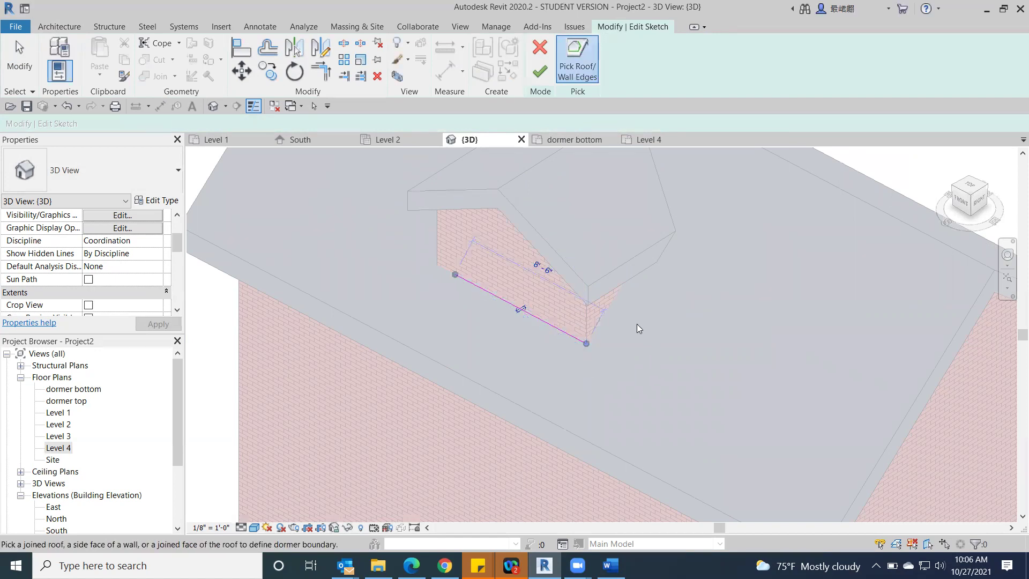
left_click(603, 307)
left_click(435, 239)
mouse_move(675, 275)
middle_mouse_down()
mouse_move(652, 389)
mouse_move(626, 346)
middle_mouse_up()
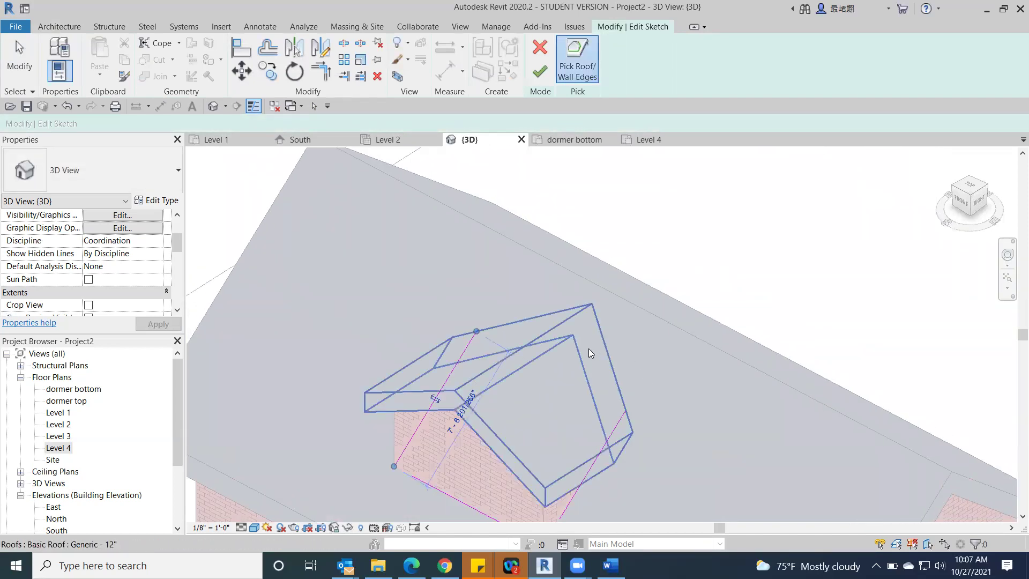
left_click(603, 352)
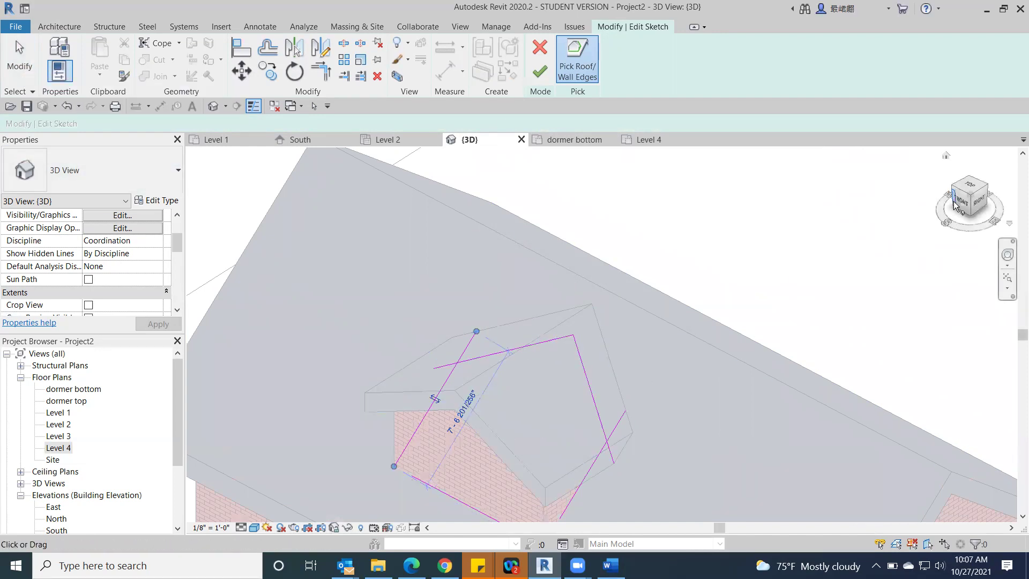
Trim the west wall's boundary line to corners with the adjoining roof line and the front wall line, viewed from the front and above.
left_click(979, 207)
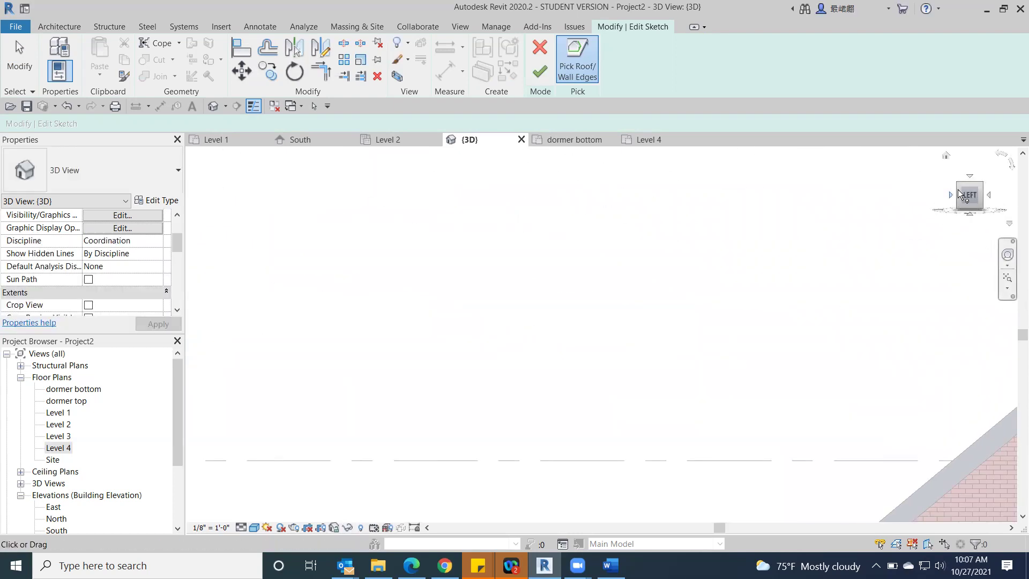
left_click(967, 188)
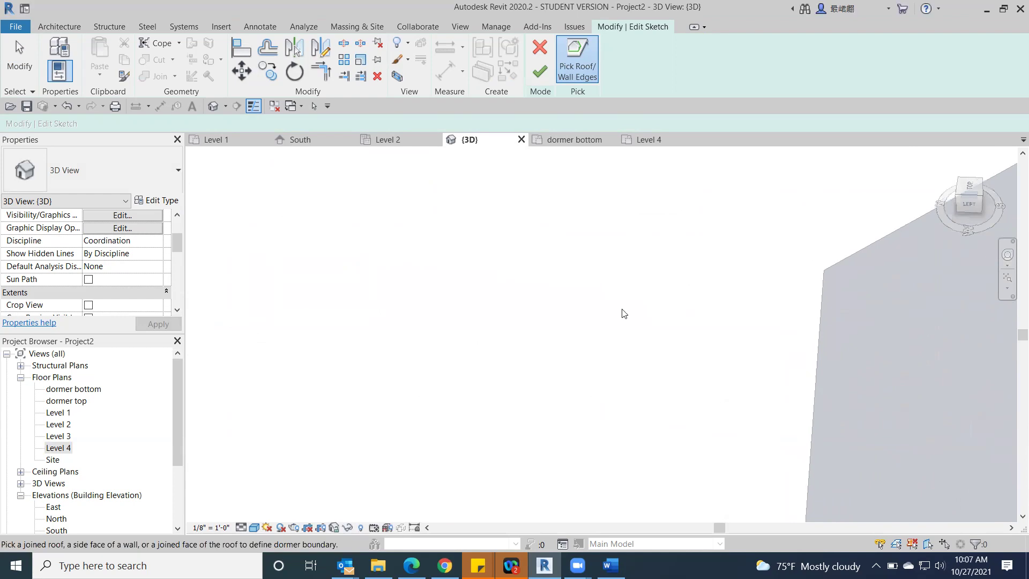
scroll(709, 309, "down", 2)
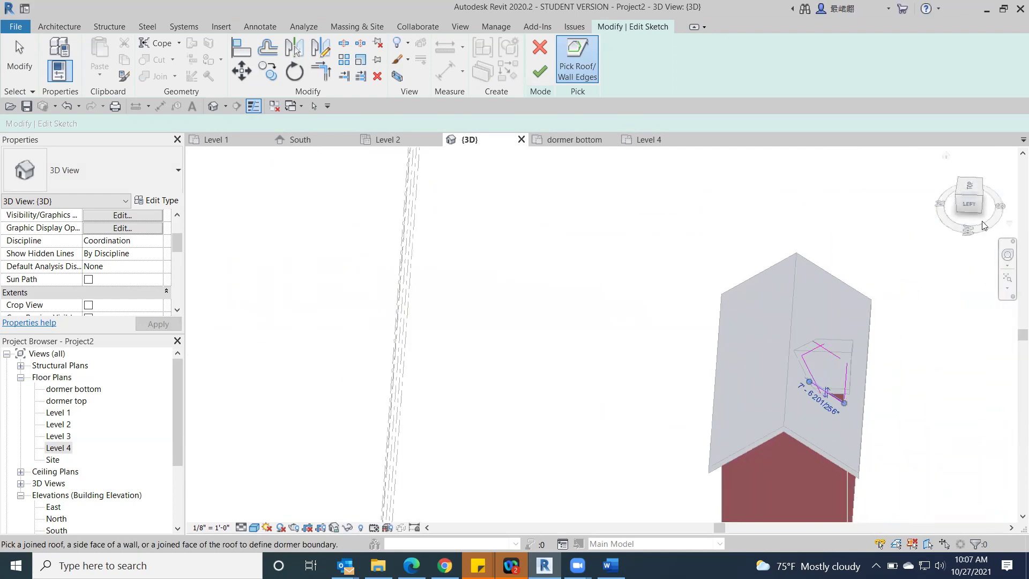
left_click(983, 188)
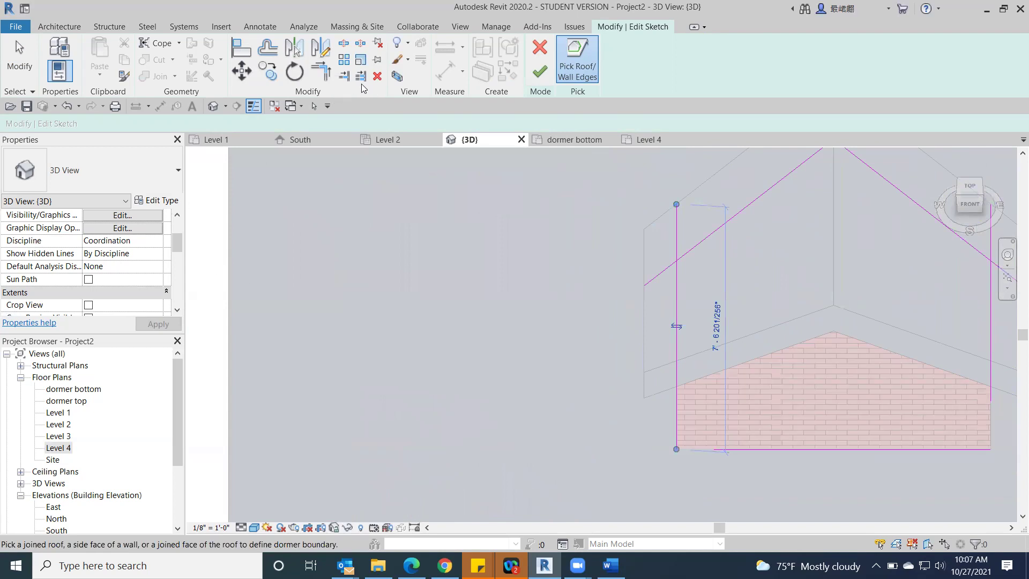
left_click(320, 74)
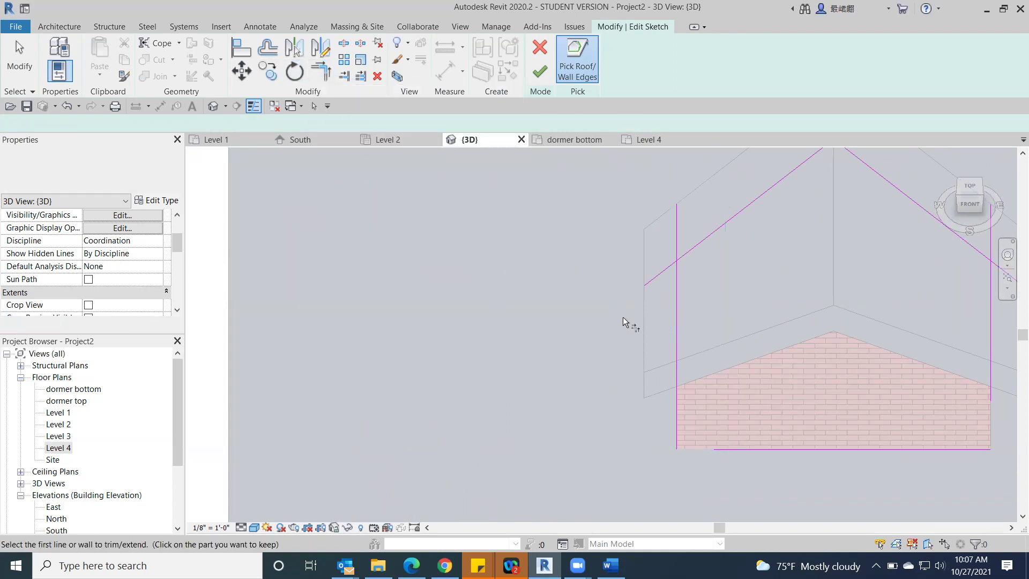
left_click(678, 273)
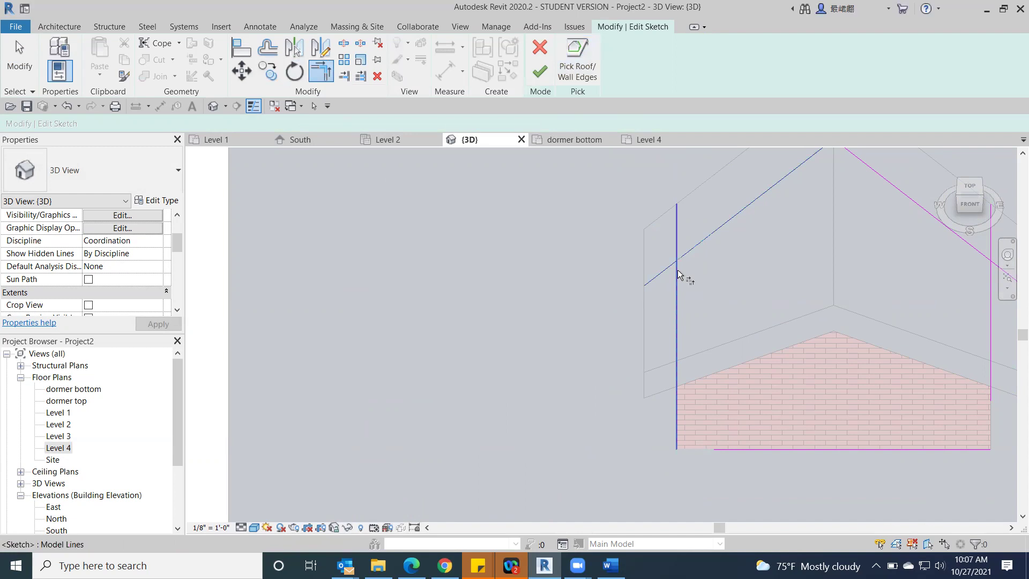
left_click(678, 271)
left_click(679, 416)
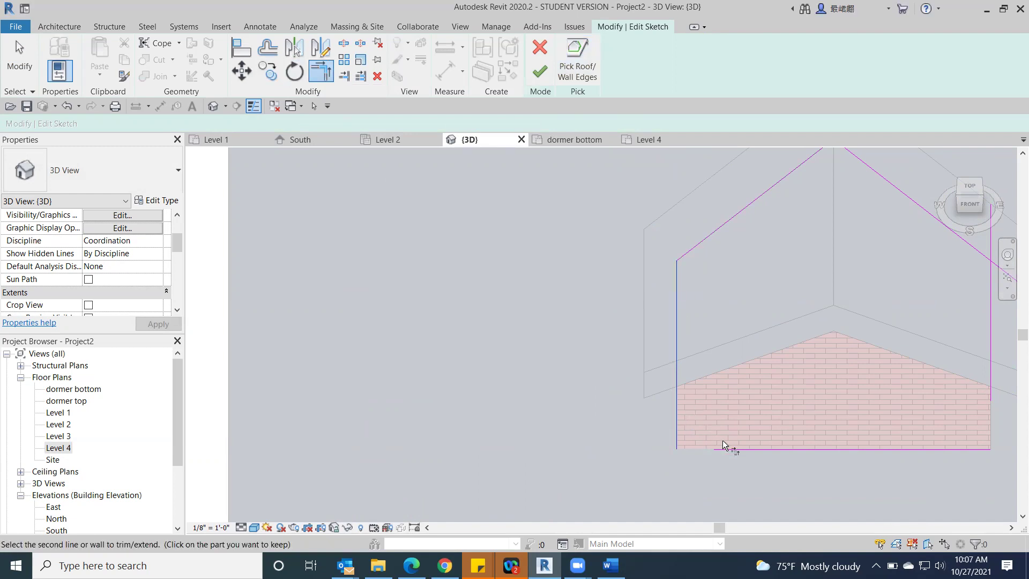
left_click(727, 448)
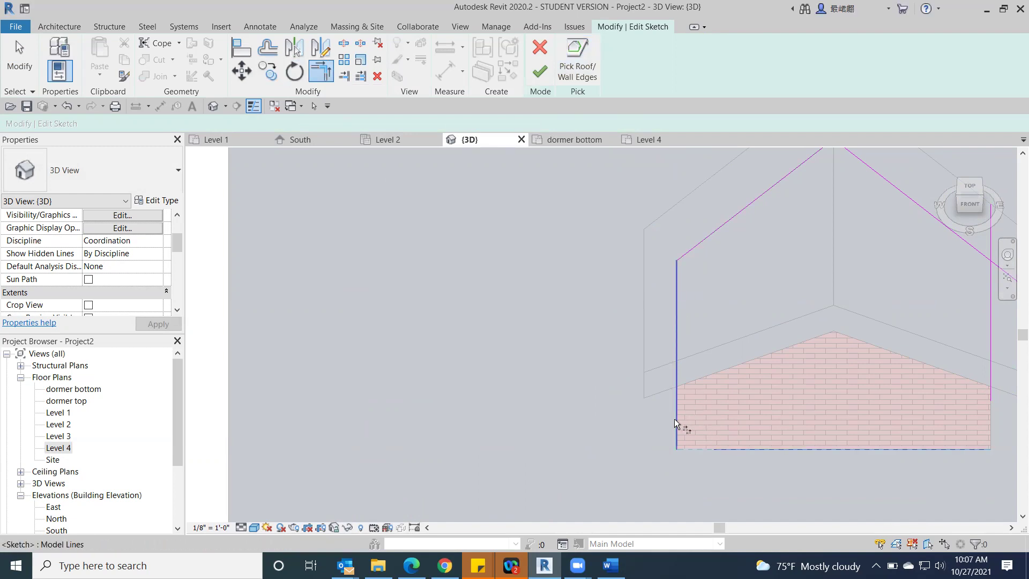
Trim the east side of the boundary to corners with the front and roof lines, and finish the dormer opening sketch.
middle_click_drag(796, 421, 581, 424)
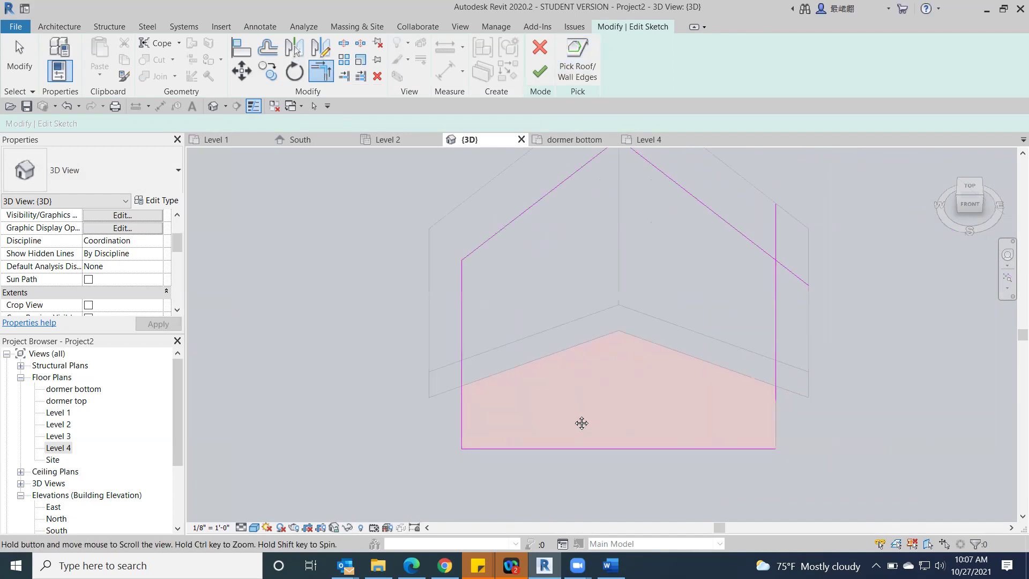
left_click(677, 442)
left_click(708, 365)
middle_click_drag(704, 263, 694, 368)
left_click(683, 351)
left_click(698, 382)
scroll(665, 250, "down", 2)
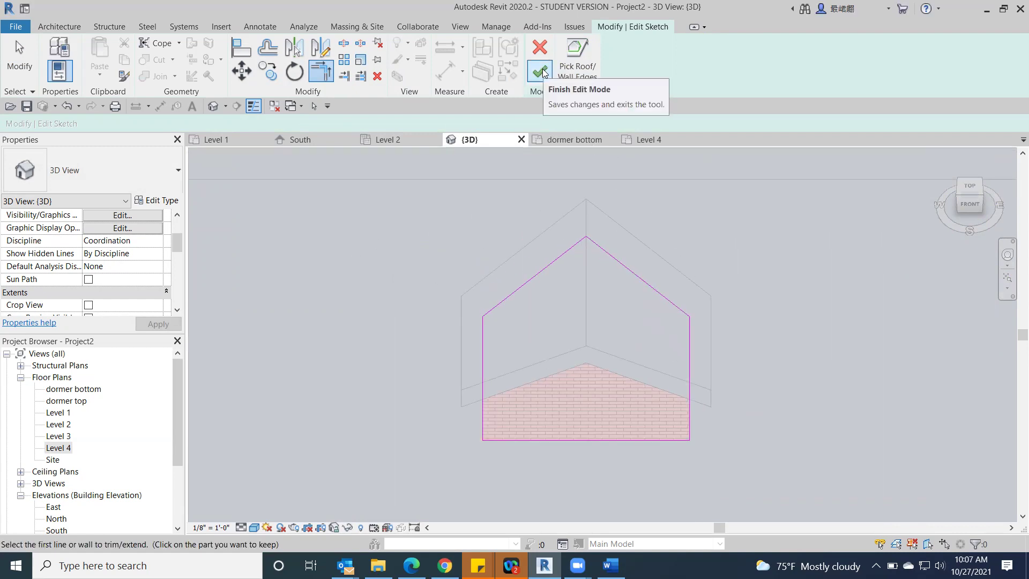
left_click(542, 72)
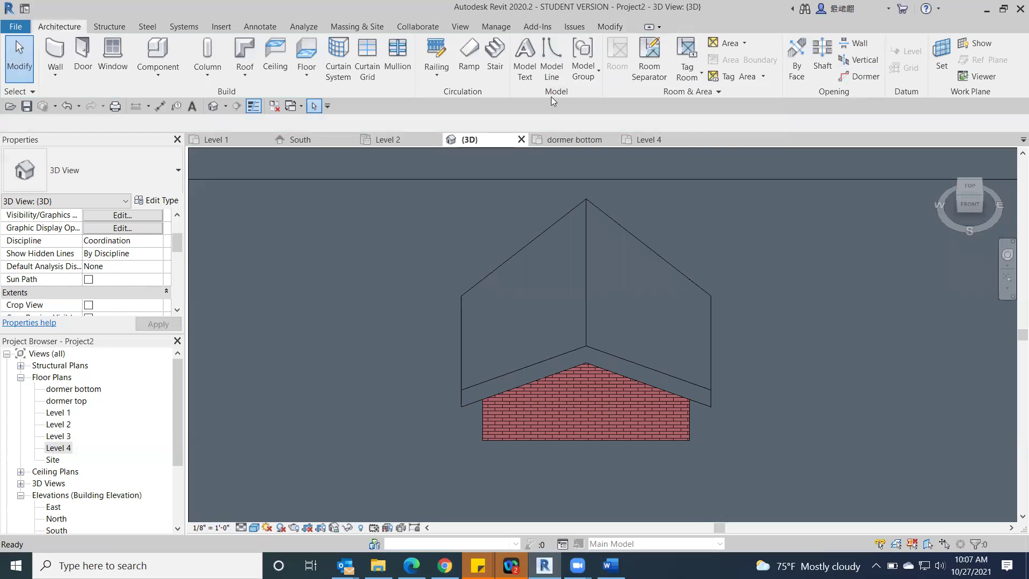
Temporarily hide the dormer roof to examine the opening in the main roof from several angles, and restore its display.
scroll(494, 281, "down", 2)
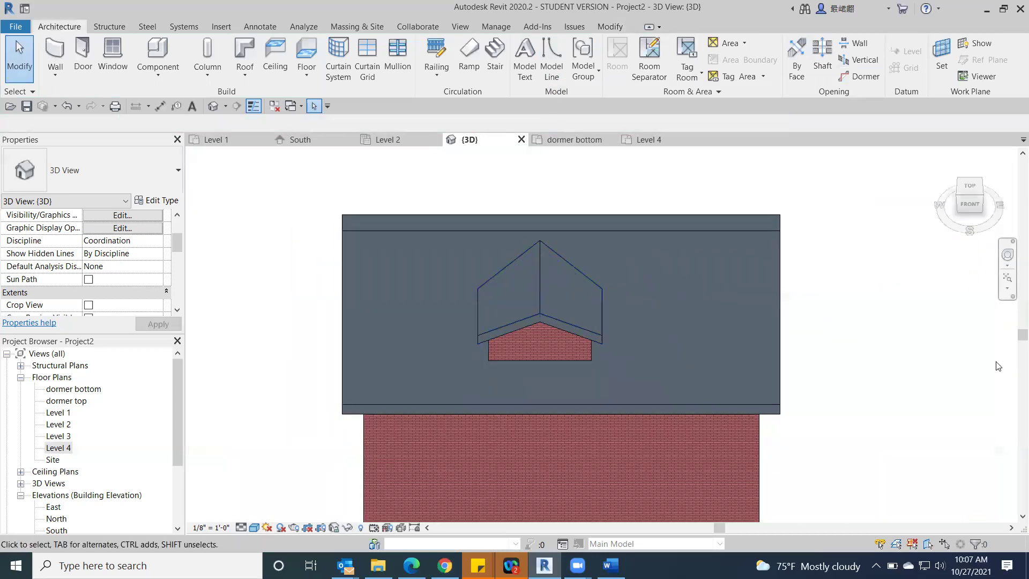
left_click(529, 276)
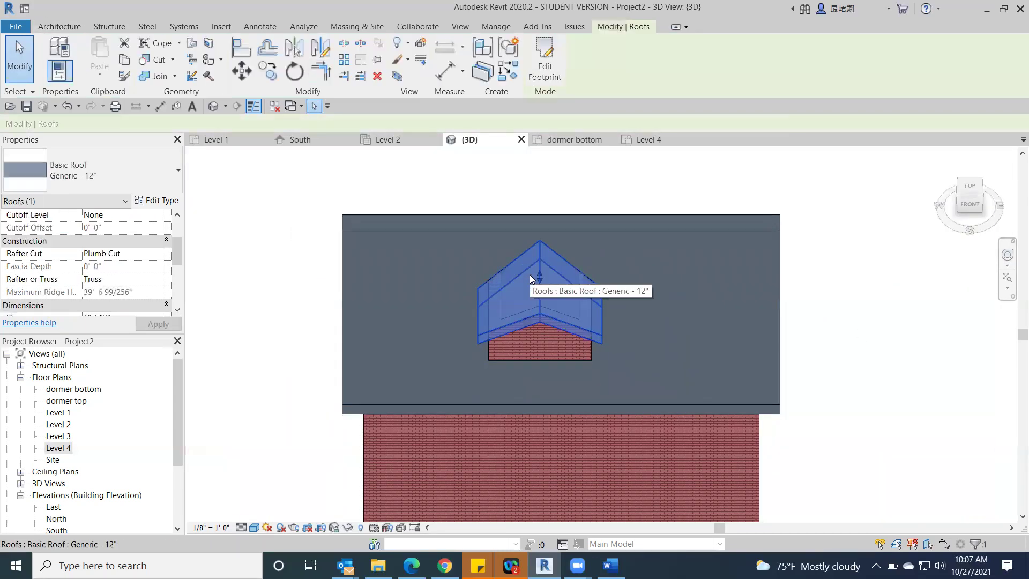
left_click(347, 528)
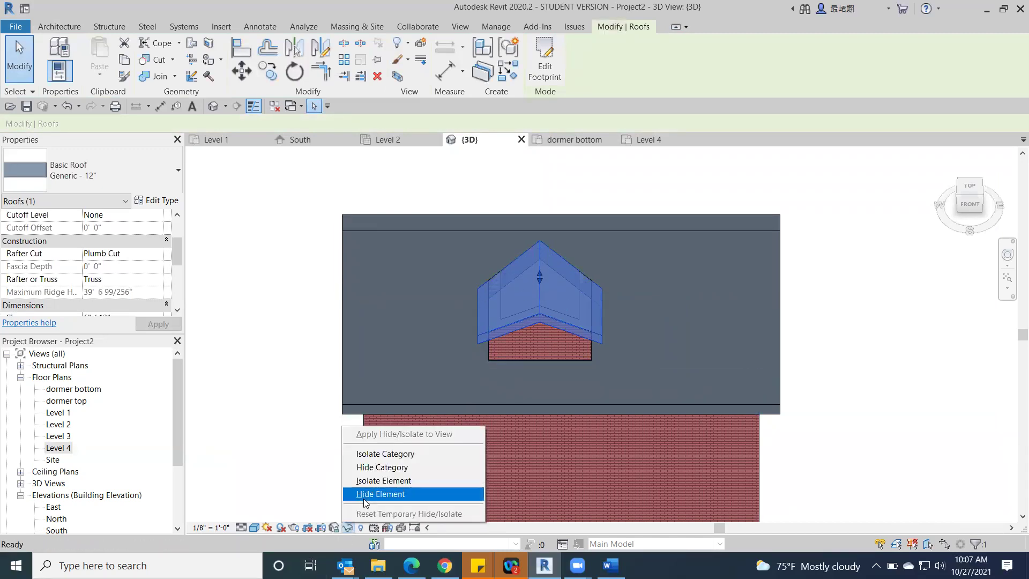
left_click(367, 494)
middle_click_drag(952, 335, 881, 214, "shift")
scroll(563, 343, "up", 6)
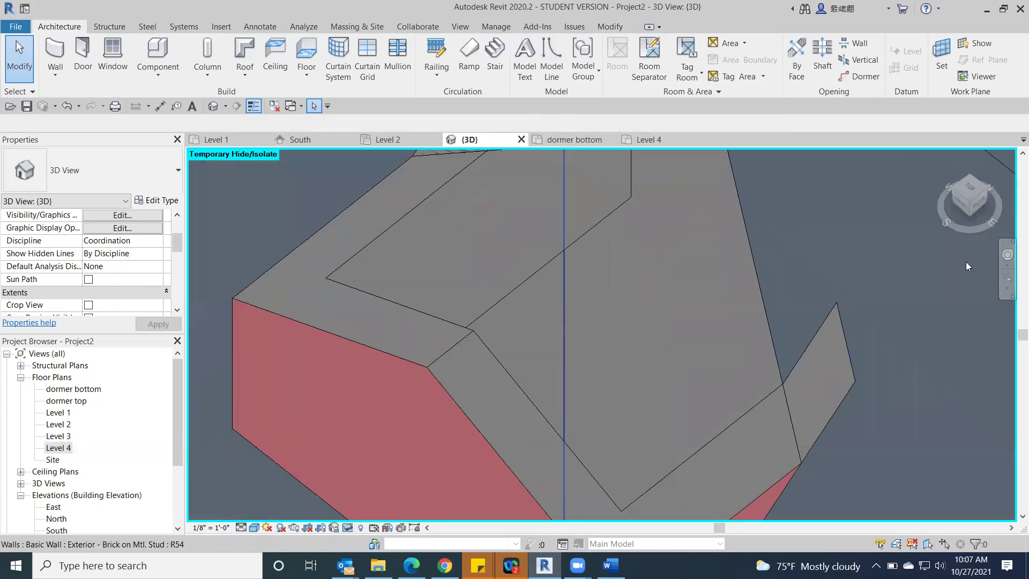
mouse_move(948, 209)
left_mouse_down()
mouse_move(975, 156)
mouse_move(991, 171)
left_mouse_up()
scroll(585, 380, "down", 5)
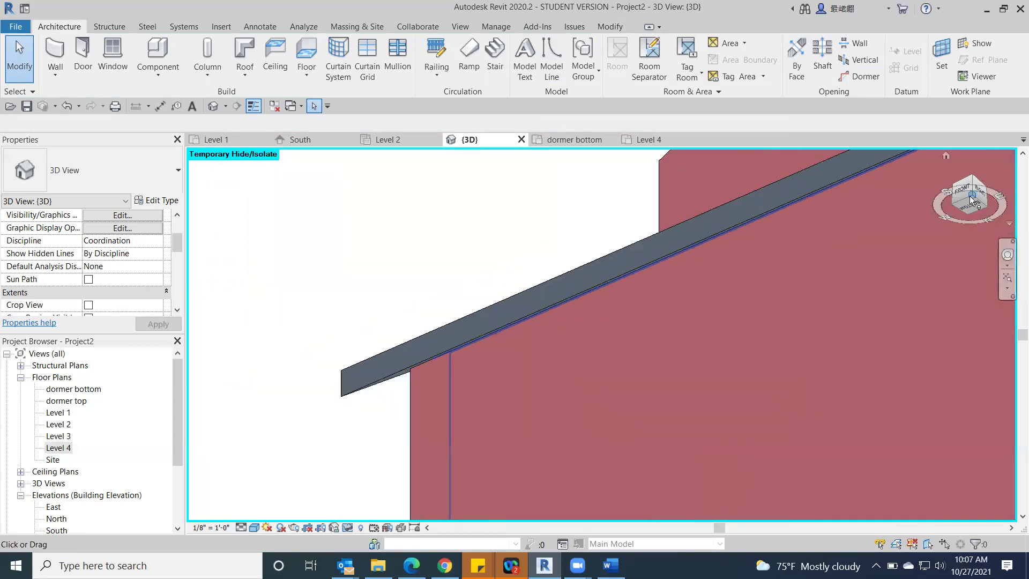
left_click(349, 528)
left_click(409, 514)
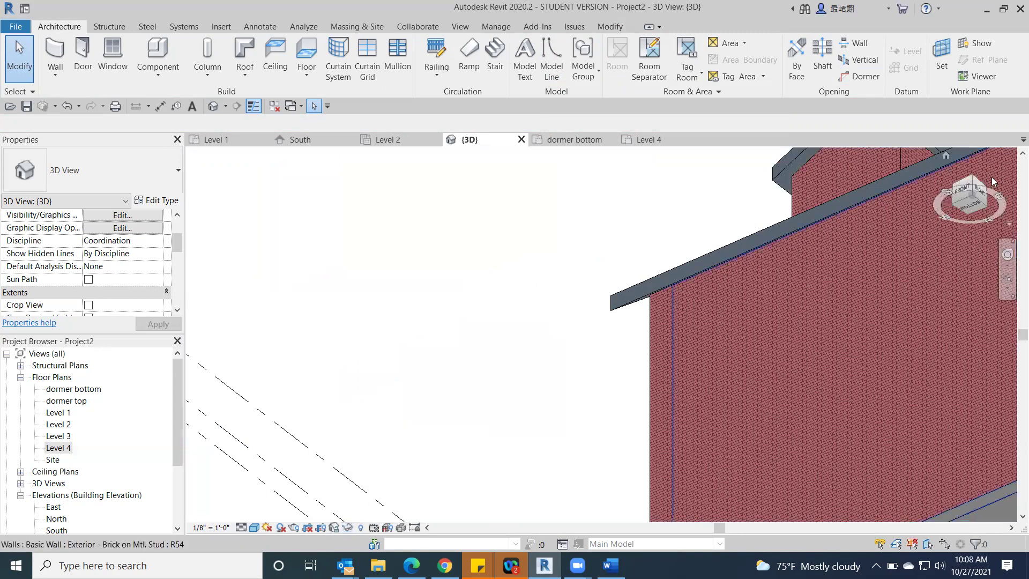
Turn the 3D view to the Right orientation and set its visual style to Wireframe to examine the dormer's side profile.
mouse_move(977, 196)
left_mouse_down()
mouse_move(906, 219)
mouse_move(803, 219)
left_mouse_up()
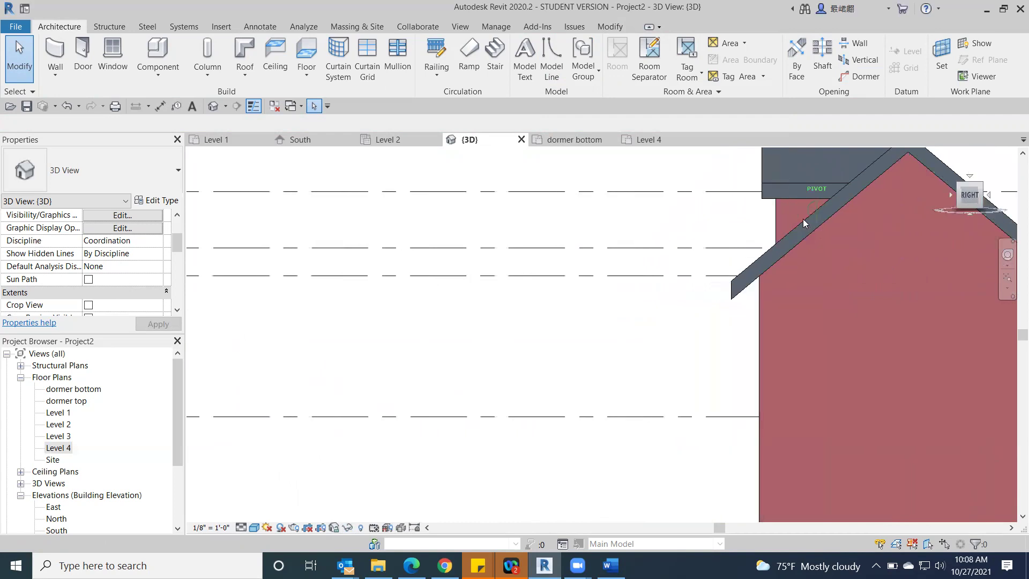
left_click(253, 528)
left_click(274, 447)
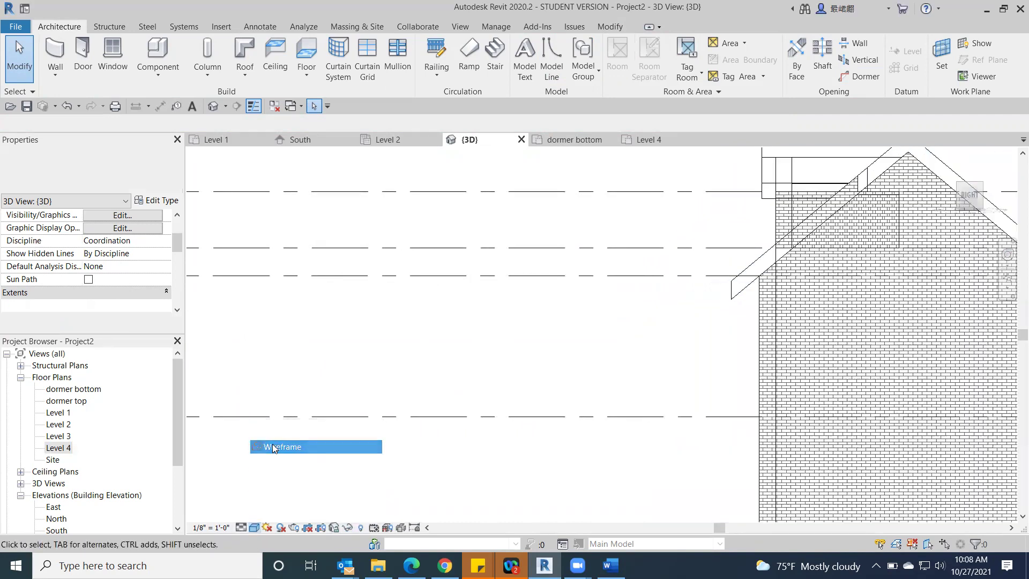
scroll(885, 257, "up", 3)
middle_click_drag(850, 230, 651, 410)
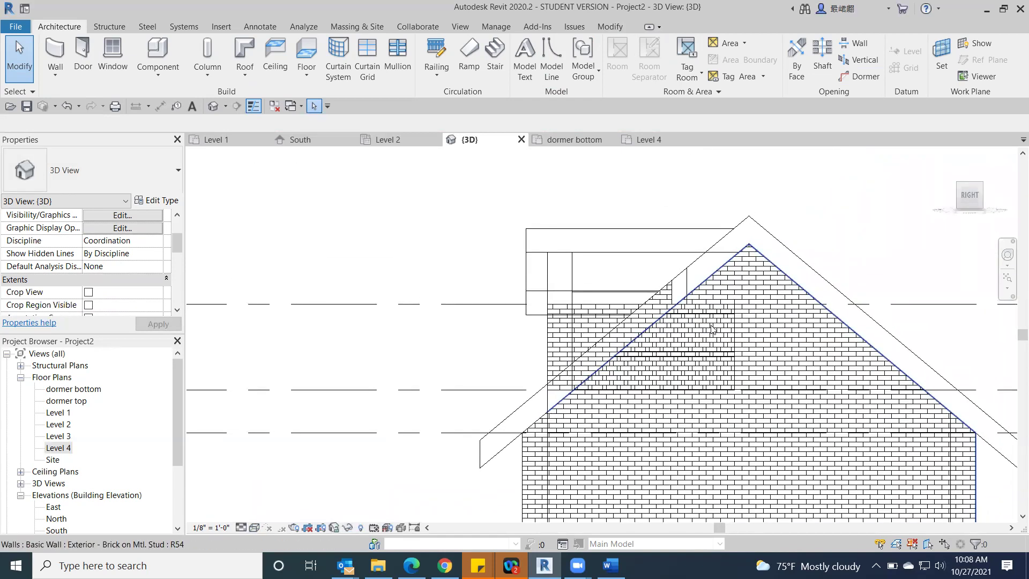
scroll(322, 321, "down", 3)
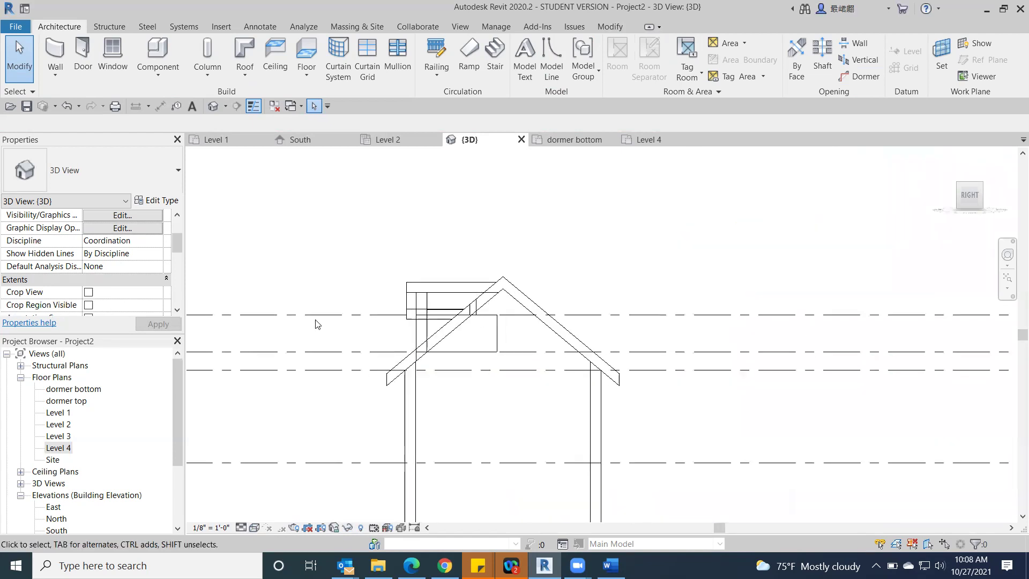
middle_click_drag(322, 321, 505, 307)
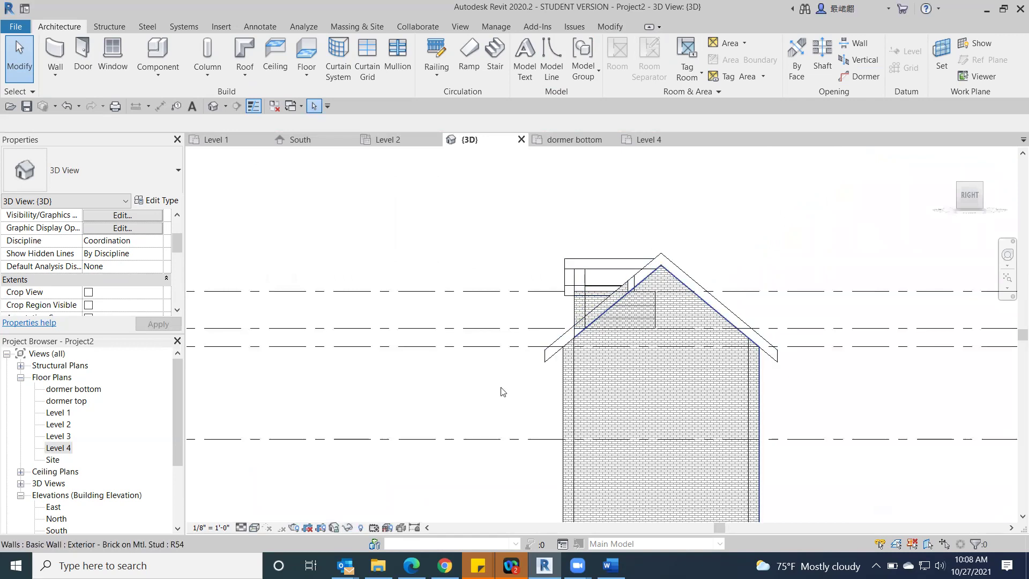
Switch the 3D view to a colored visual style and temporarily hide the large gable wall on the house's right side.
left_click(255, 530)
left_click(283, 487)
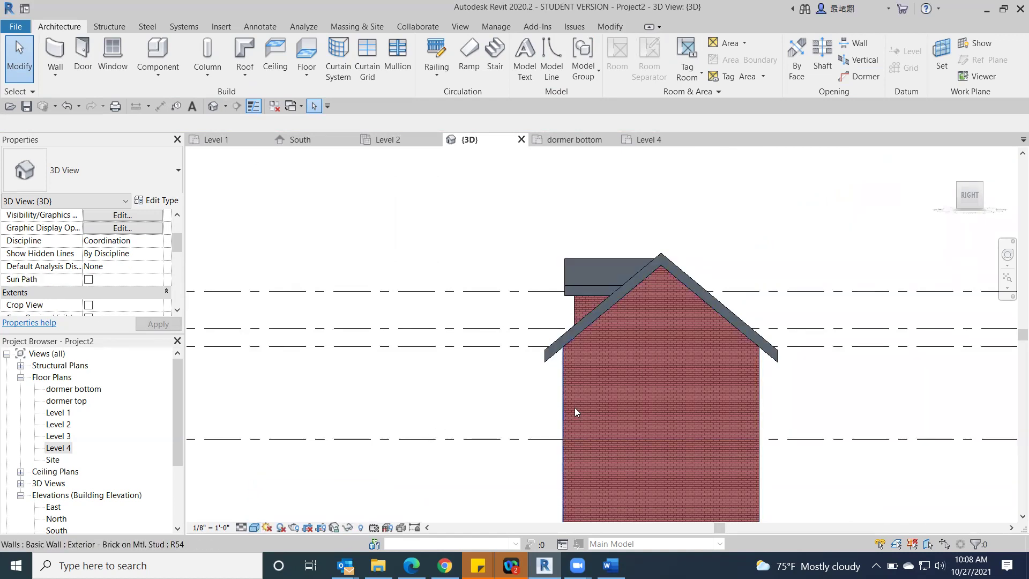
left_click(756, 416)
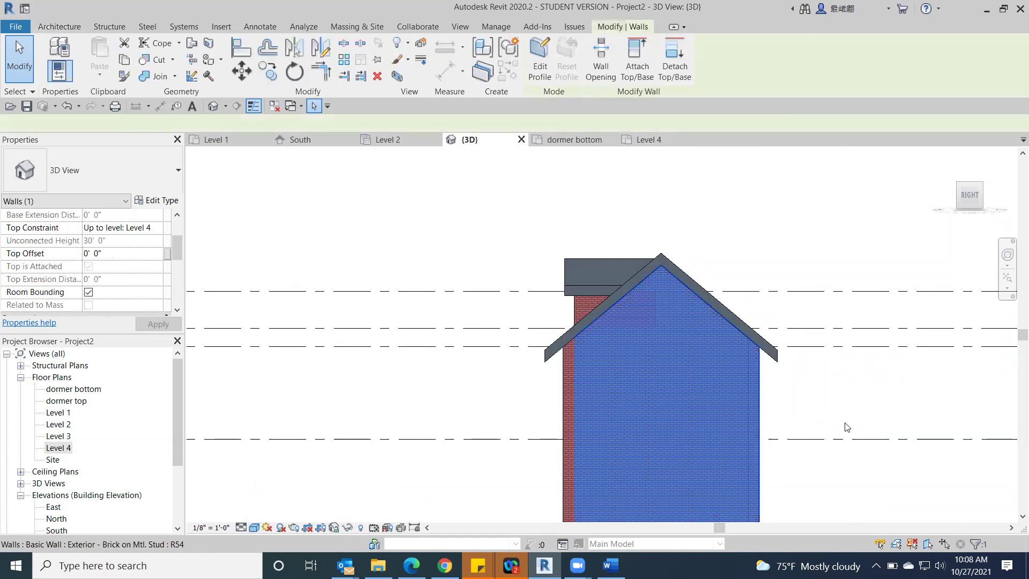
left_click(348, 528)
left_click(375, 495)
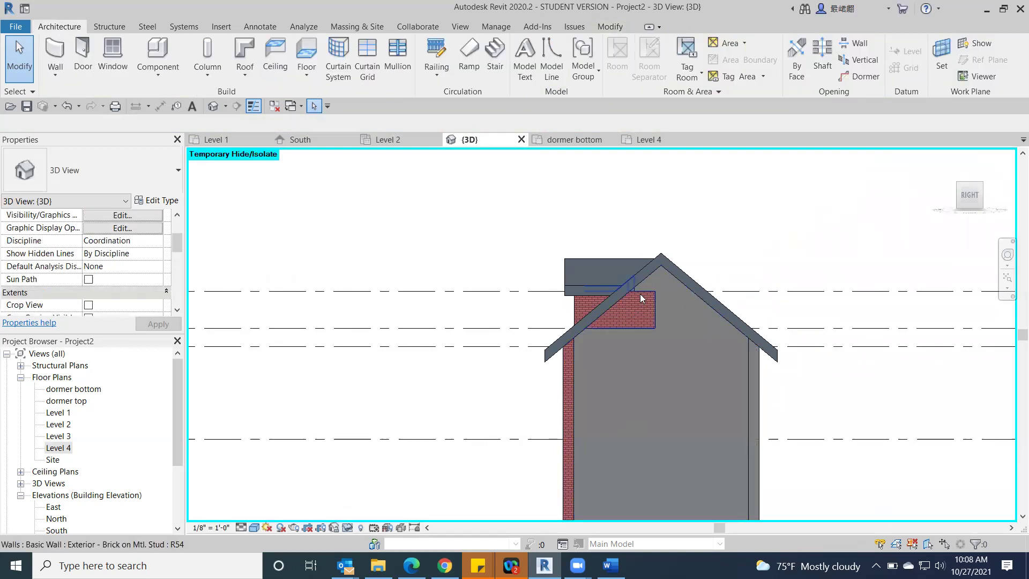
Open the profile of the brick dormer side wall on the house's right side for editing.
scroll(640, 294, "up", 5)
left_click(668, 334)
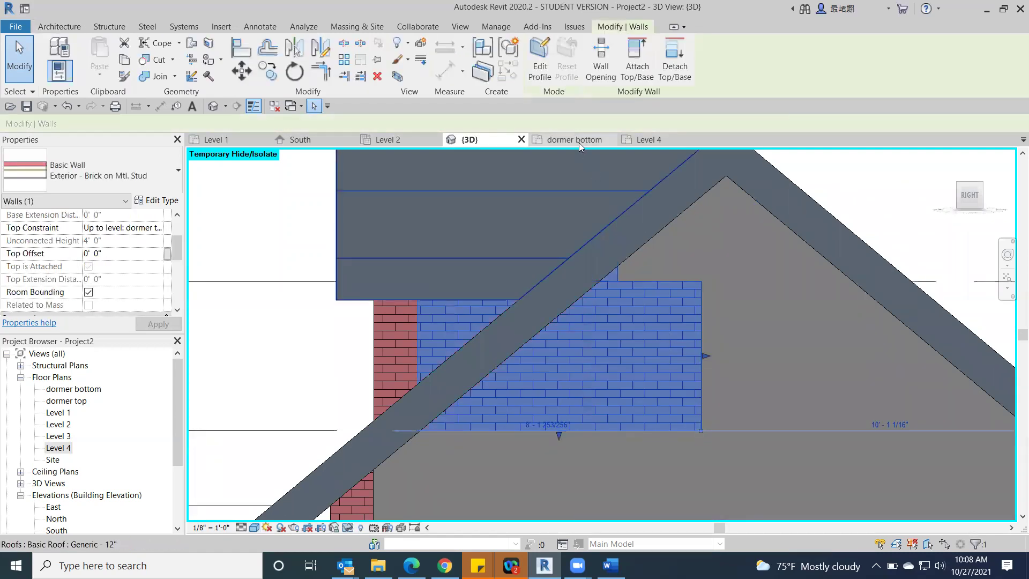
left_click(533, 52)
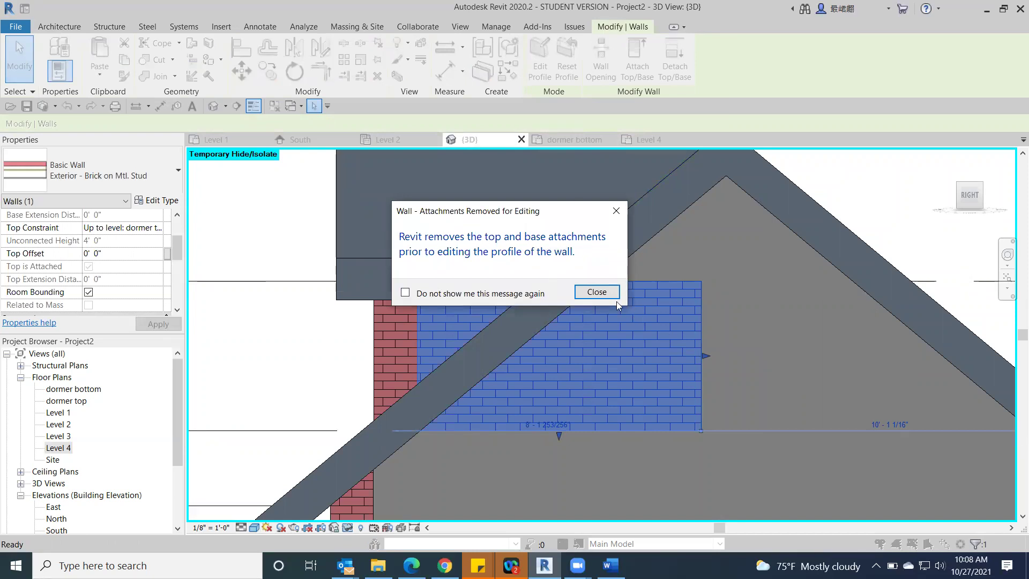
left_click(597, 293)
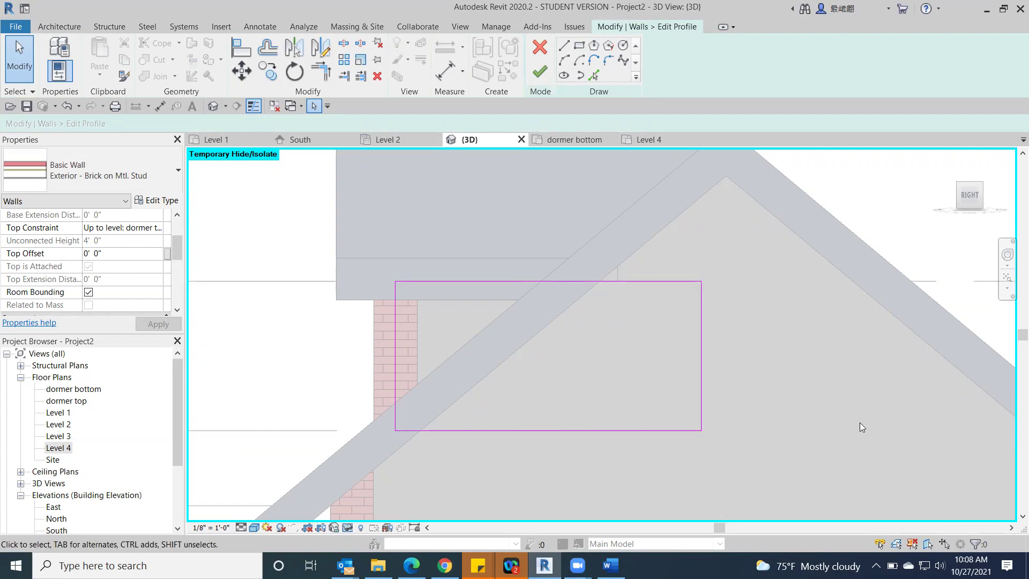
Delete the inner vertical line and the bottom line of the dormer wall's profile sketch.
left_click(701, 342)
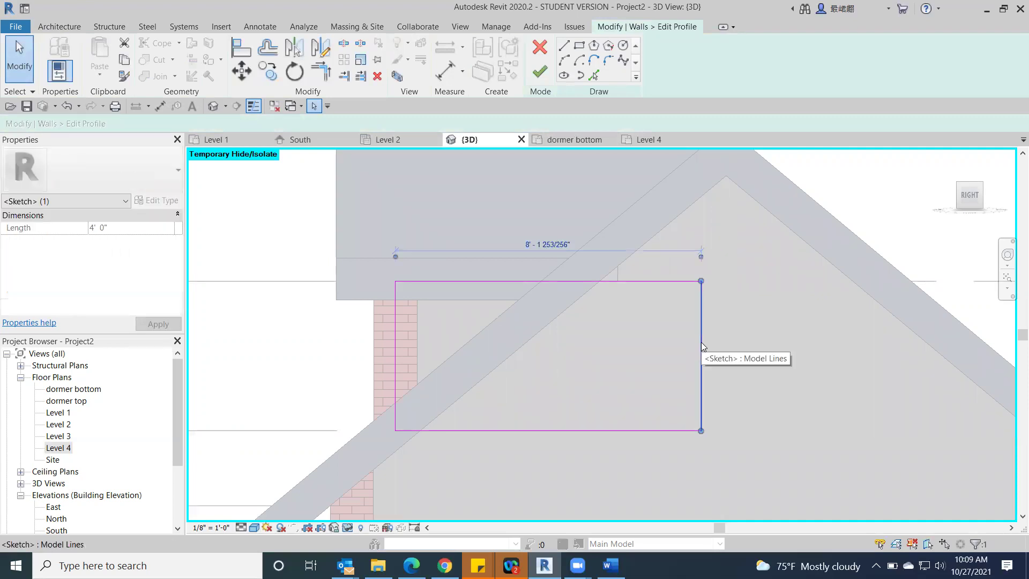
key("Escape")
left_click(651, 429)
key("Delete")
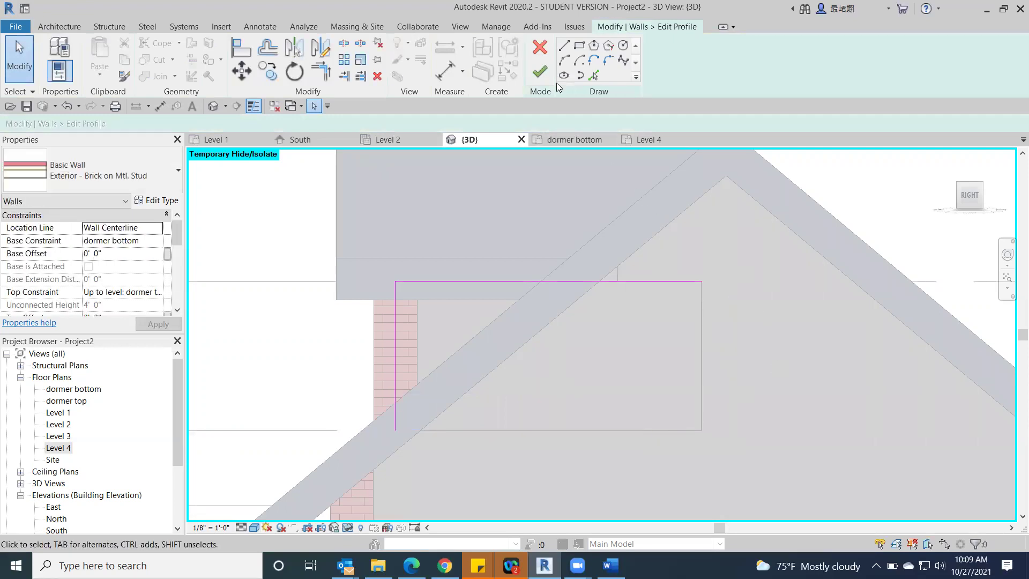
Draw a sloped profile line along the main roof, from the top line to the lower end of the outer vertical line.
left_click(571, 47)
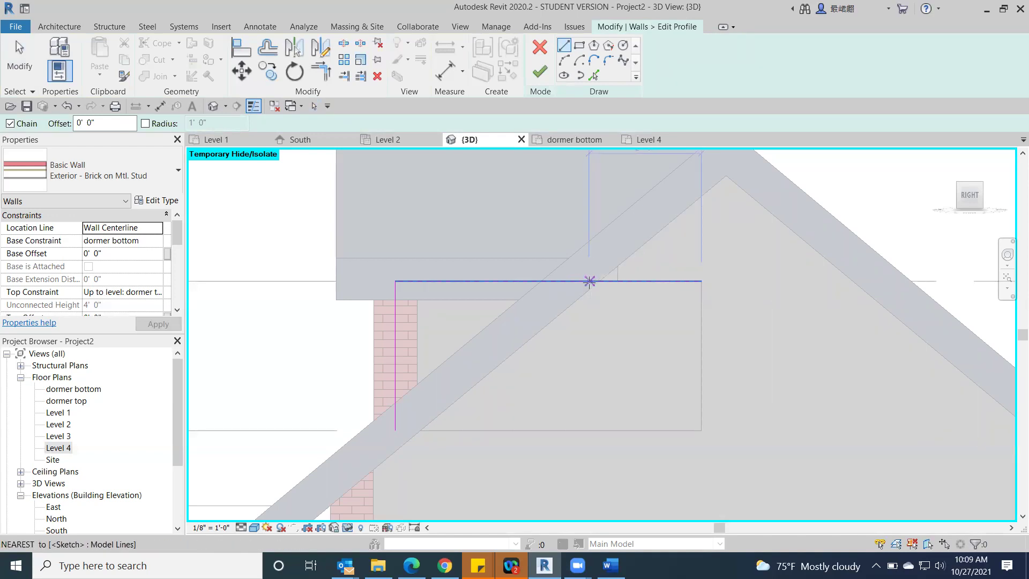
left_click(590, 282)
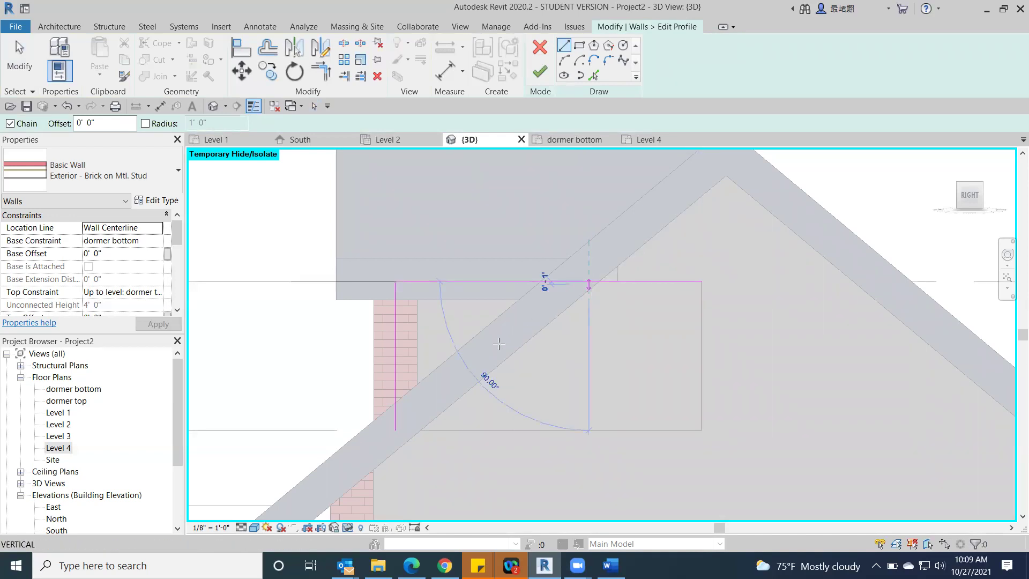
left_click(396, 430)
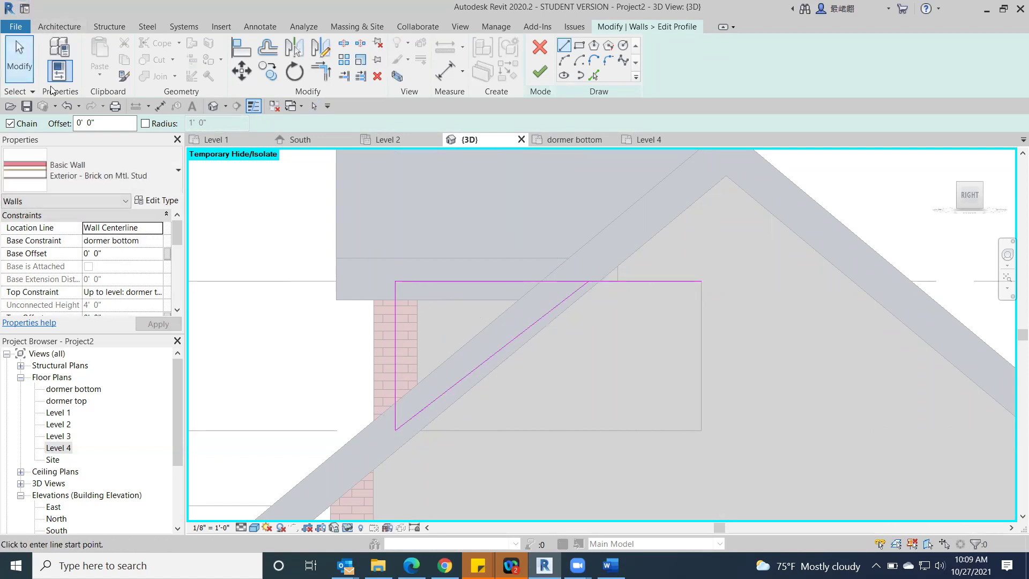
left_click(19, 58)
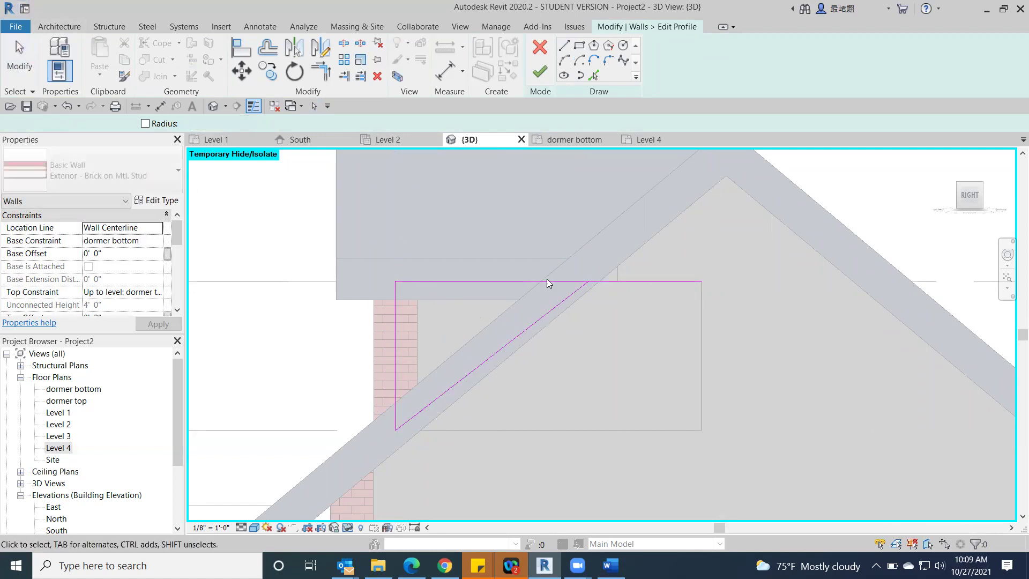
Shorten the profile's top line to meet the sloped line, and finish the profile edit by unjoining the wall from the roof.
left_click(660, 282)
left_click_drag(701, 281, 589, 281)
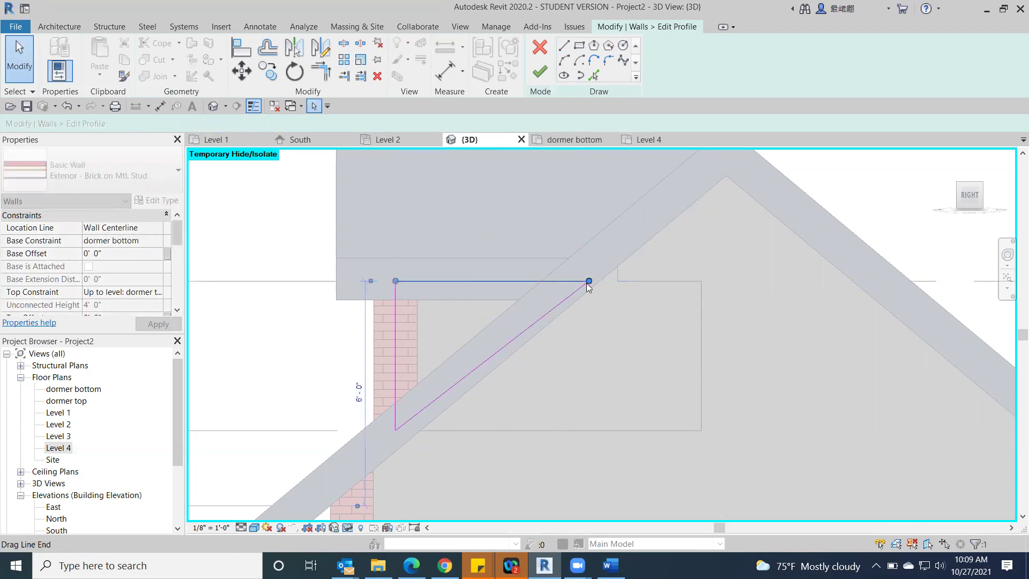
left_click(5, 51)
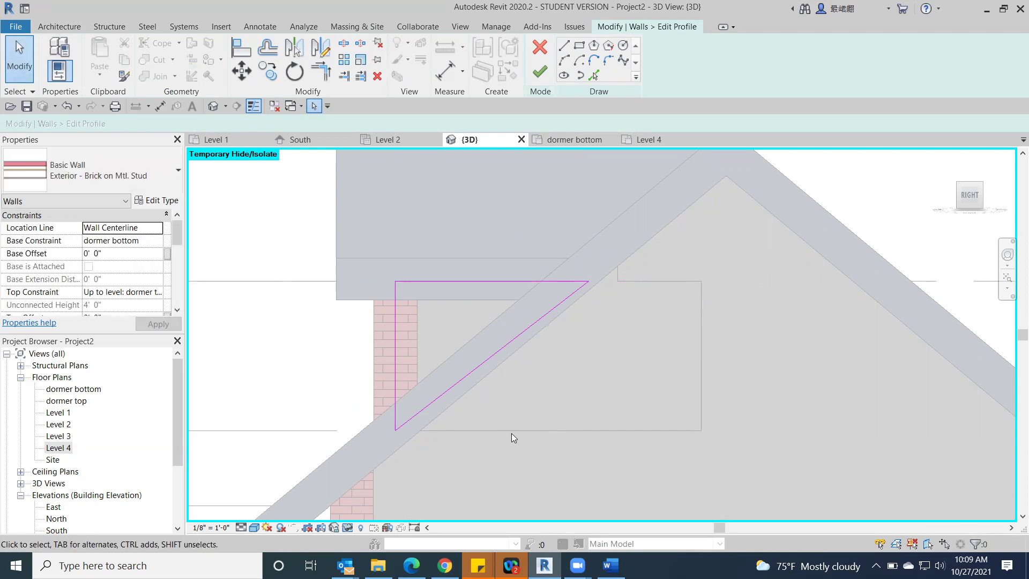
left_click(546, 68)
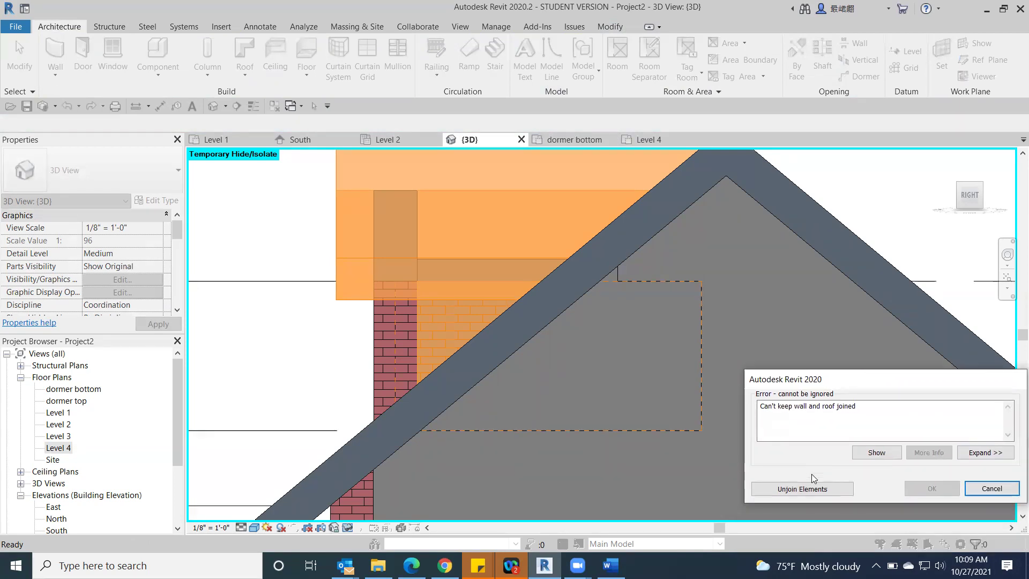
left_click(812, 486)
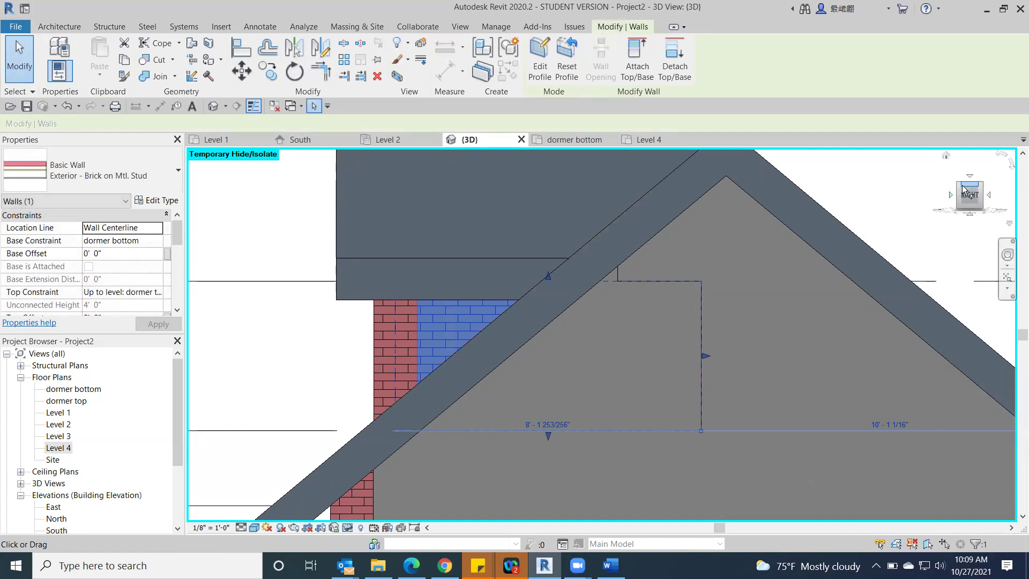
mouse_move(1013, 199)
left_mouse_down()
mouse_move(192, 198)
mouse_move(973, 195)
mouse_move(857, 177)
left_mouse_up()
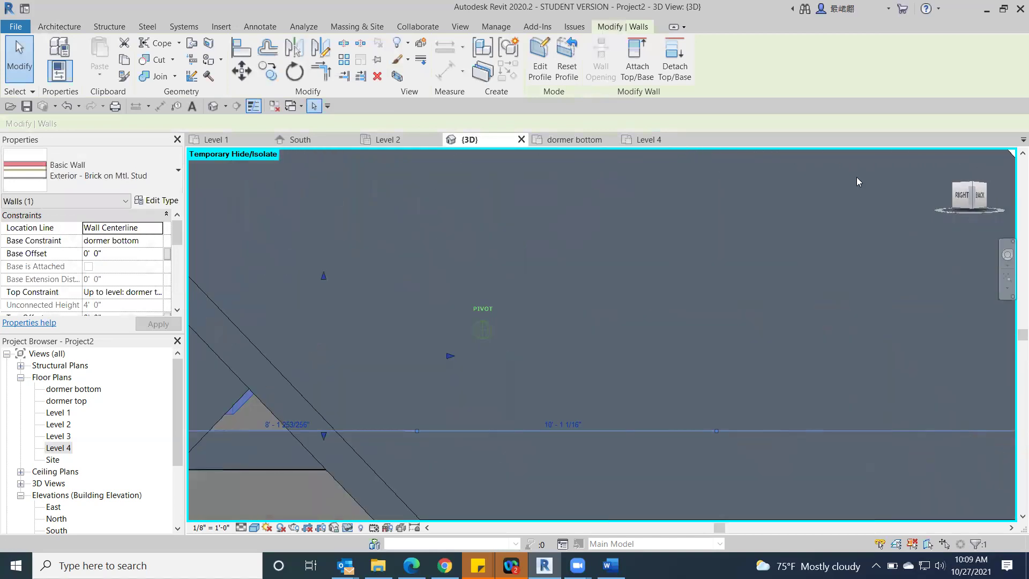
left_click(962, 194)
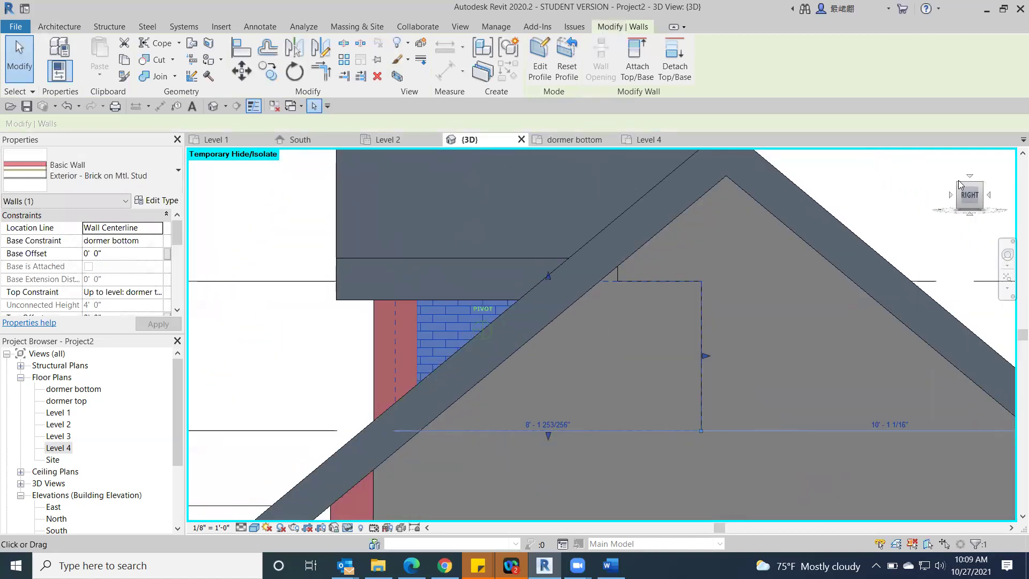
left_click(290, 334)
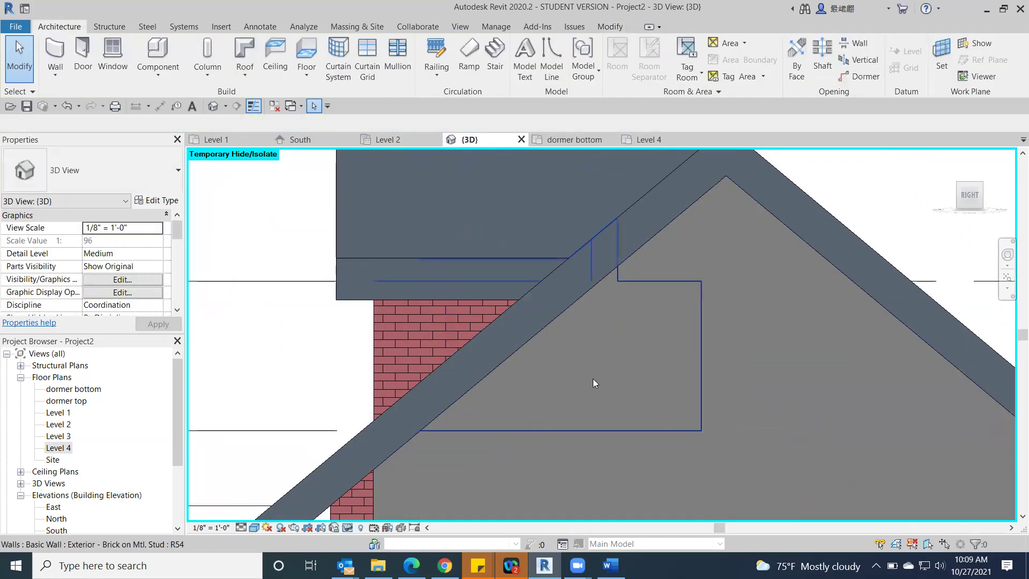
mouse_move(993, 196)
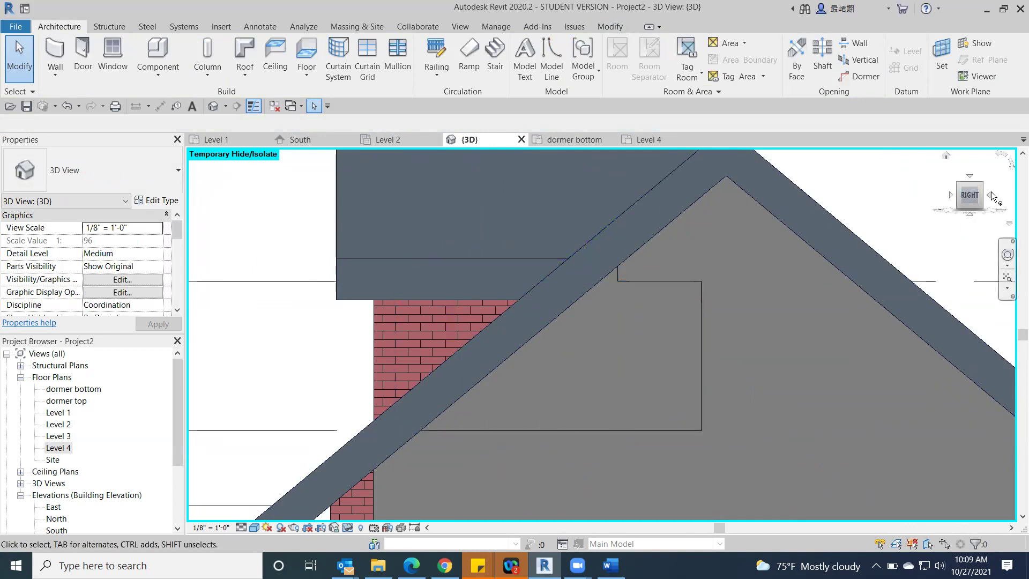
mouse_move(979, 189)
left_mouse_down()
mouse_move(941, 196)
mouse_move(977, 192)
left_mouse_up()
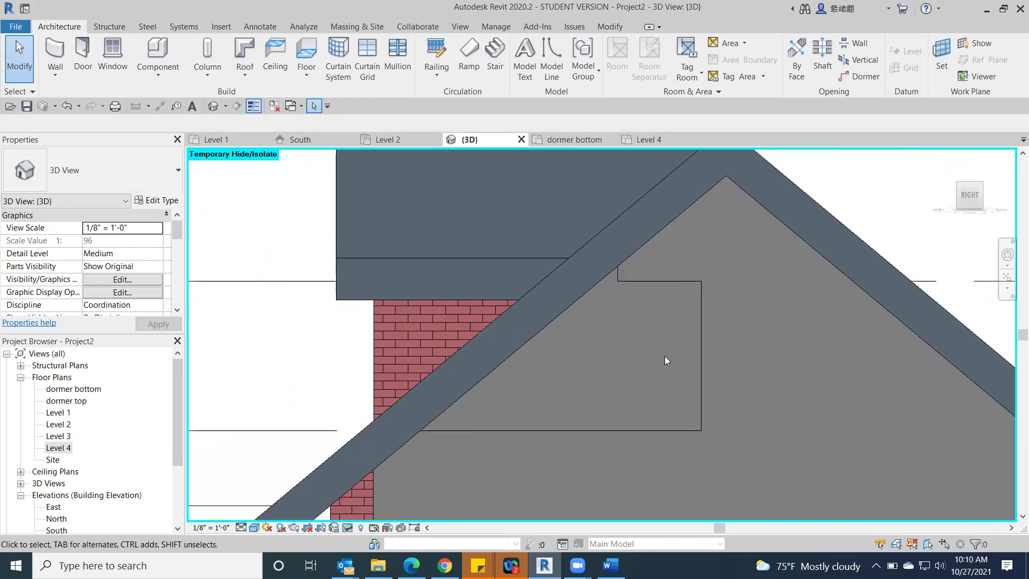
Turn the 3D view to the house's left side and temporarily hide the large gable wall there.
left_click(985, 196)
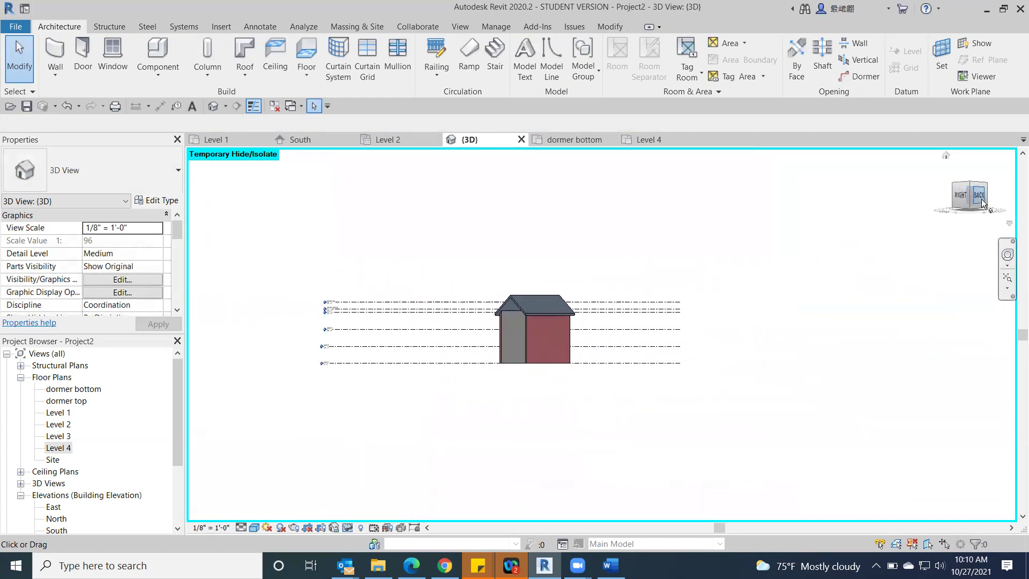
left_click(982, 201)
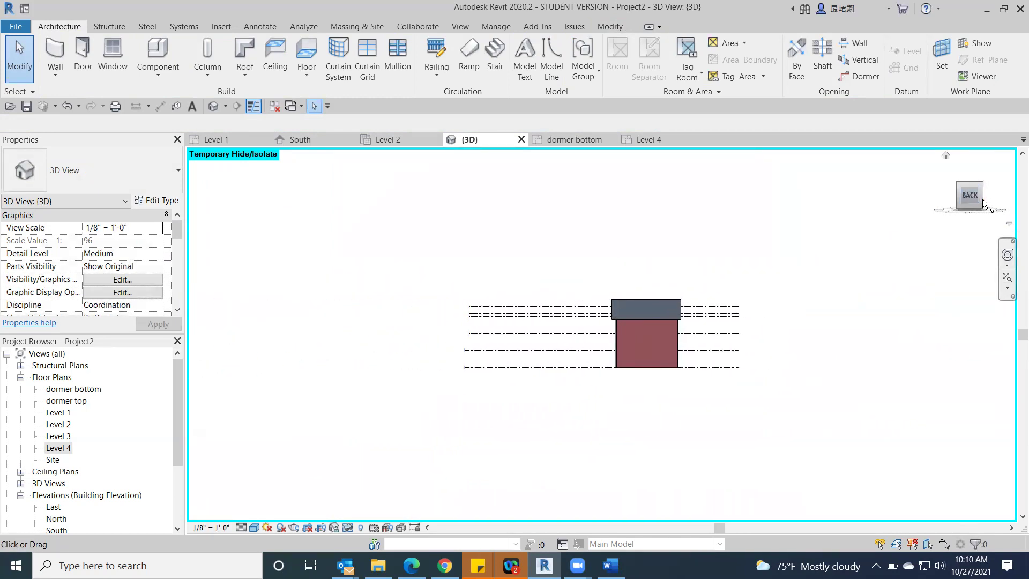
left_click(985, 204)
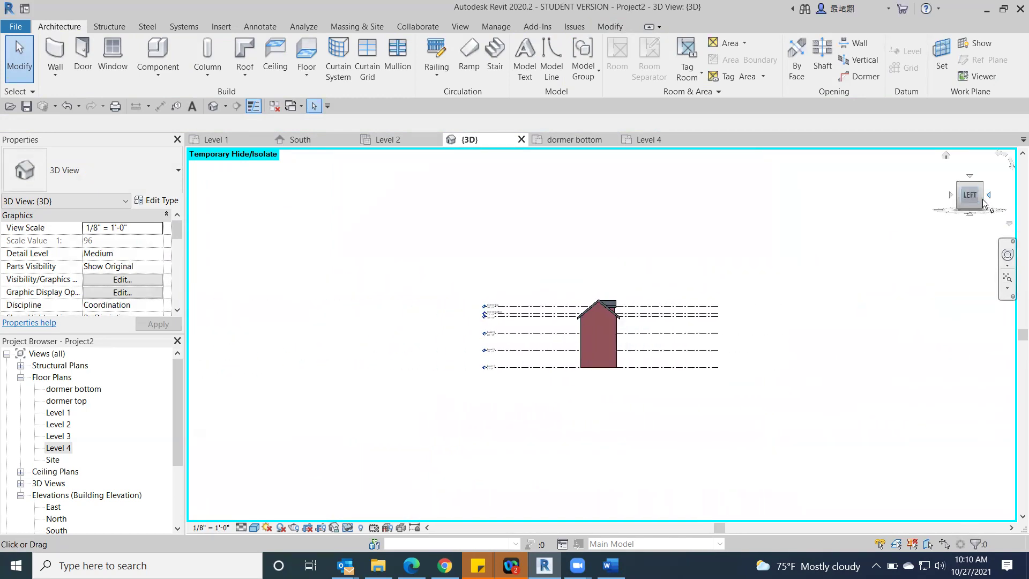
scroll(593, 341, "up", 2)
left_click(593, 341)
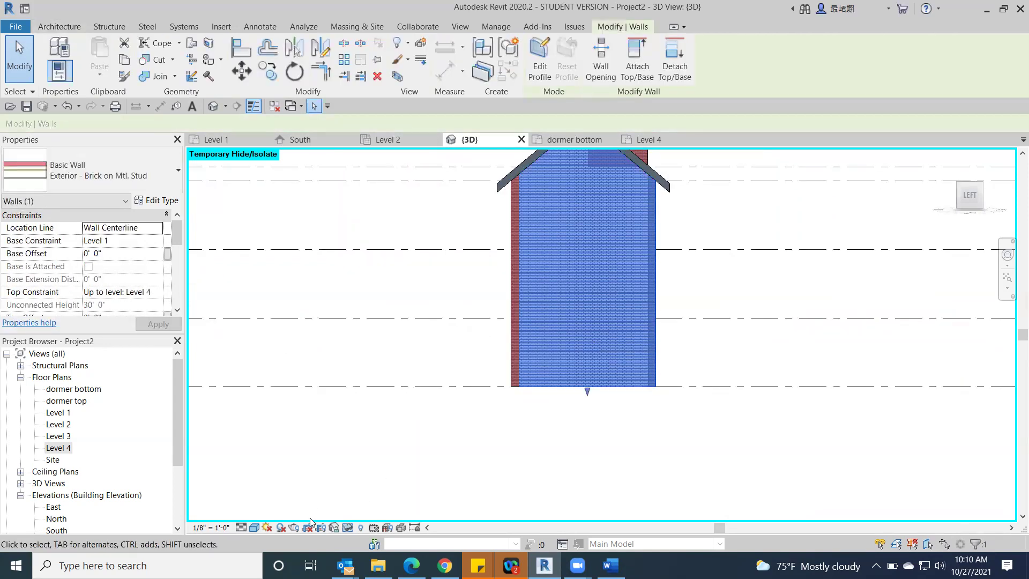
left_click(349, 528)
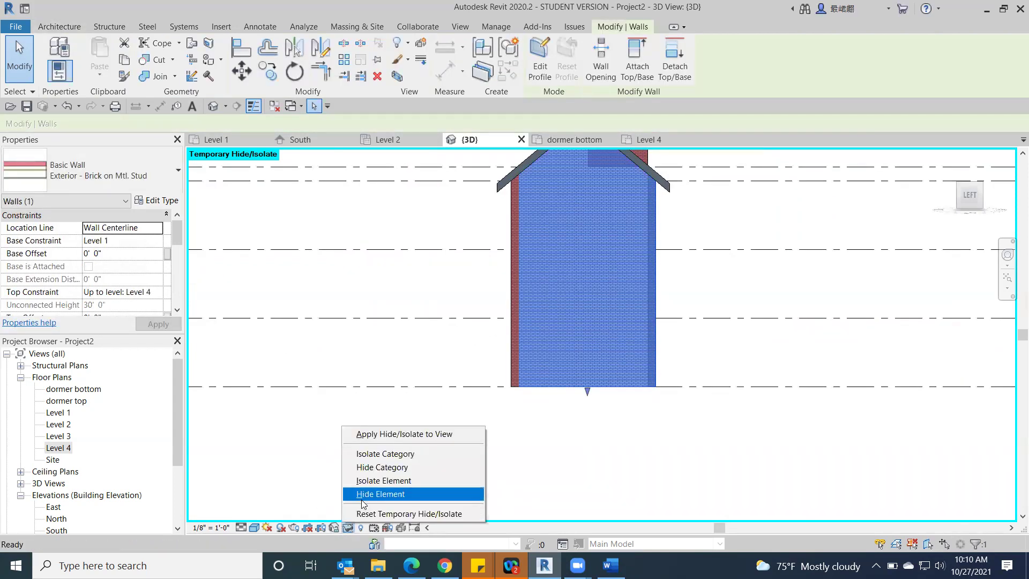
left_click(362, 493)
Open the profile of the brick dormer side wall on the house's left side for editing.
scroll(762, 461, "down", 3)
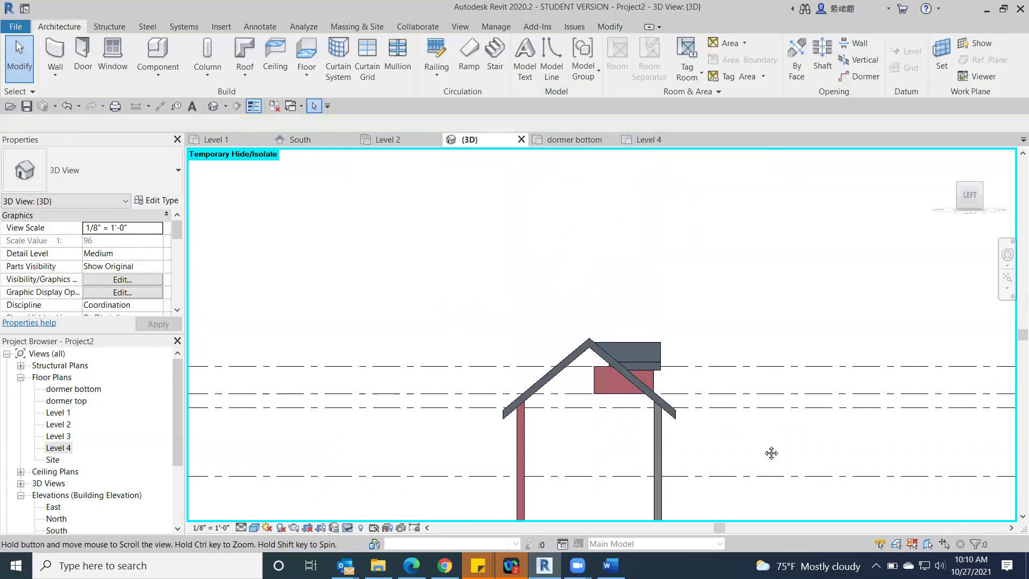
scroll(574, 402, "up", 4)
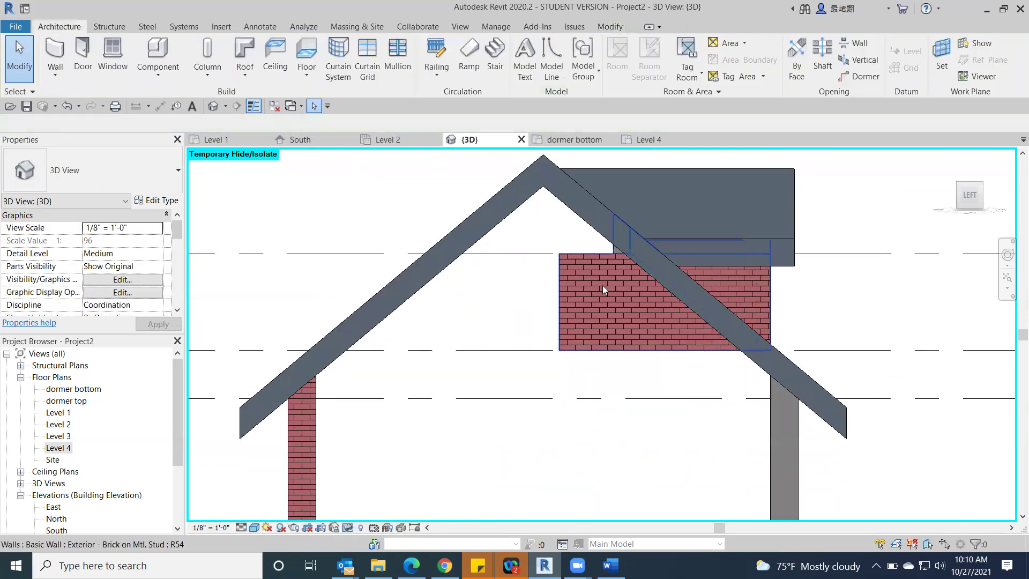
left_click(563, 302)
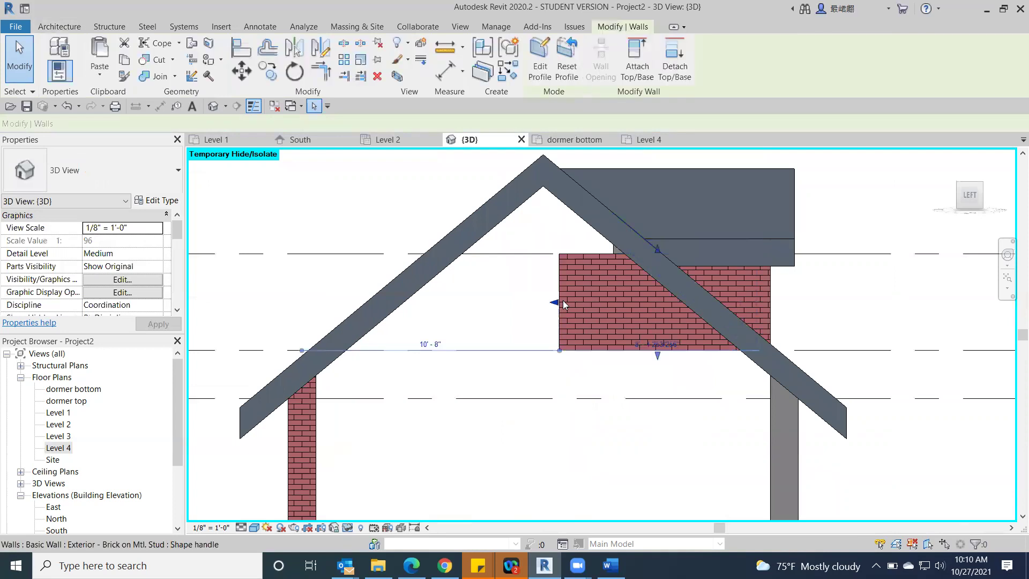
left_click(292, 202)
left_click(574, 353)
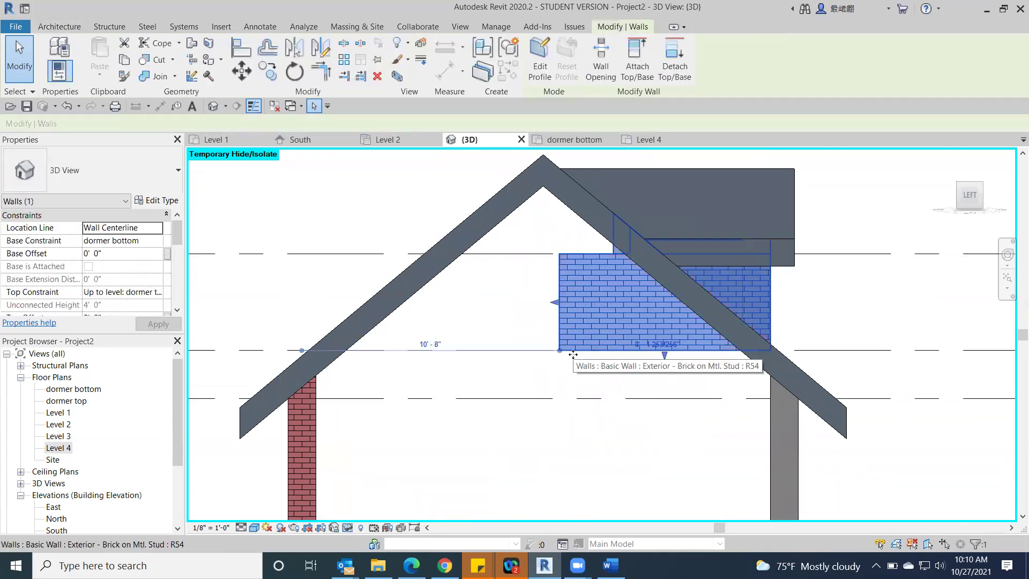
left_click(542, 62)
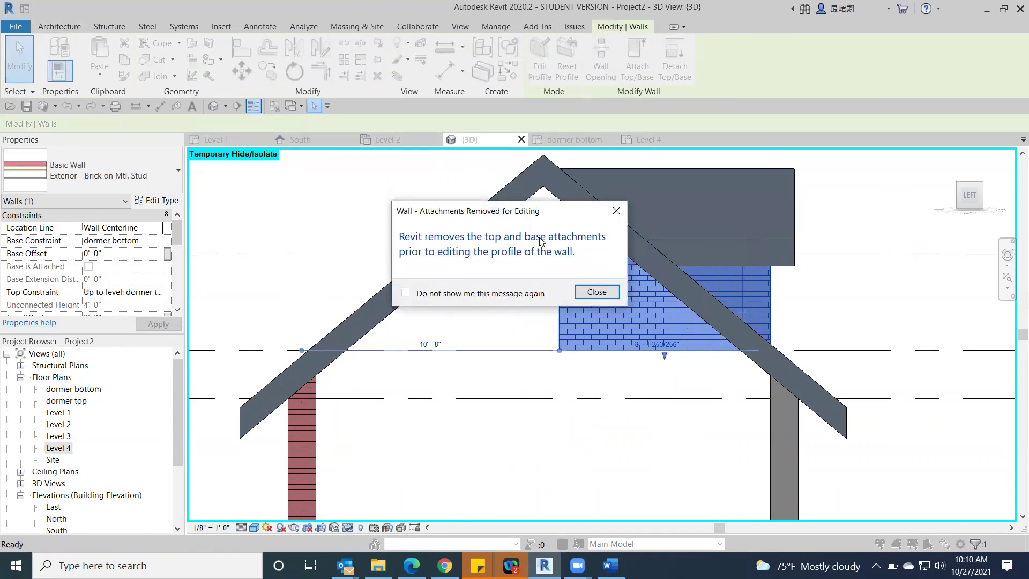
left_click(592, 292)
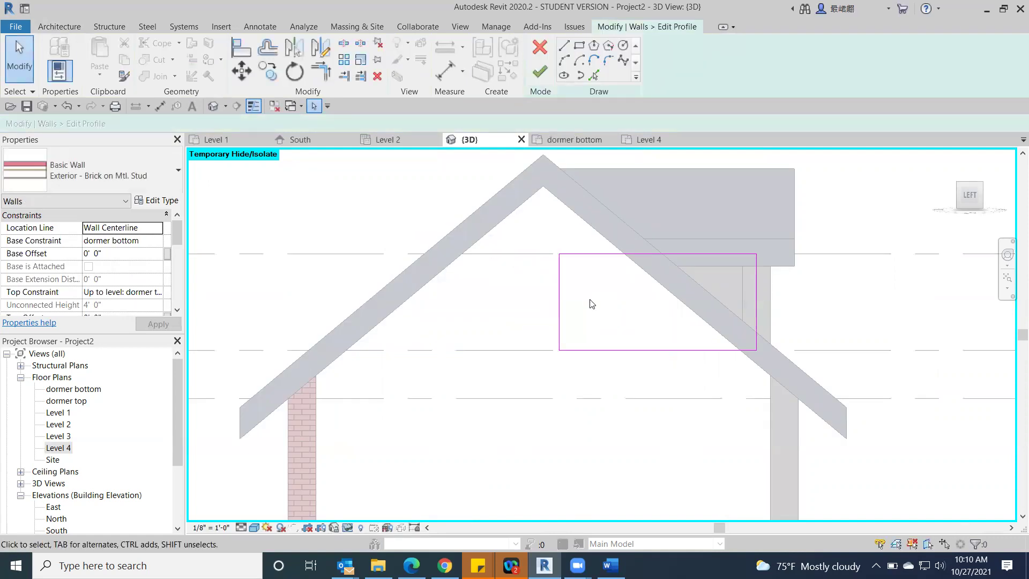
Delete the inner vertical line and the bottom line from the left dormer wall's profile sketch.
scroll(592, 304, "up", 1)
left_click(553, 299)
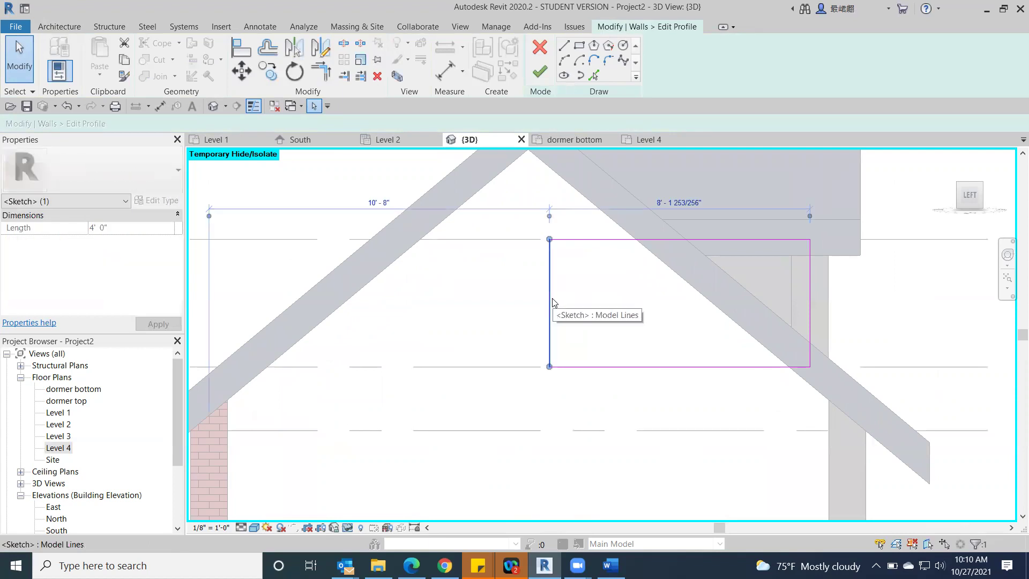
key("Delete")
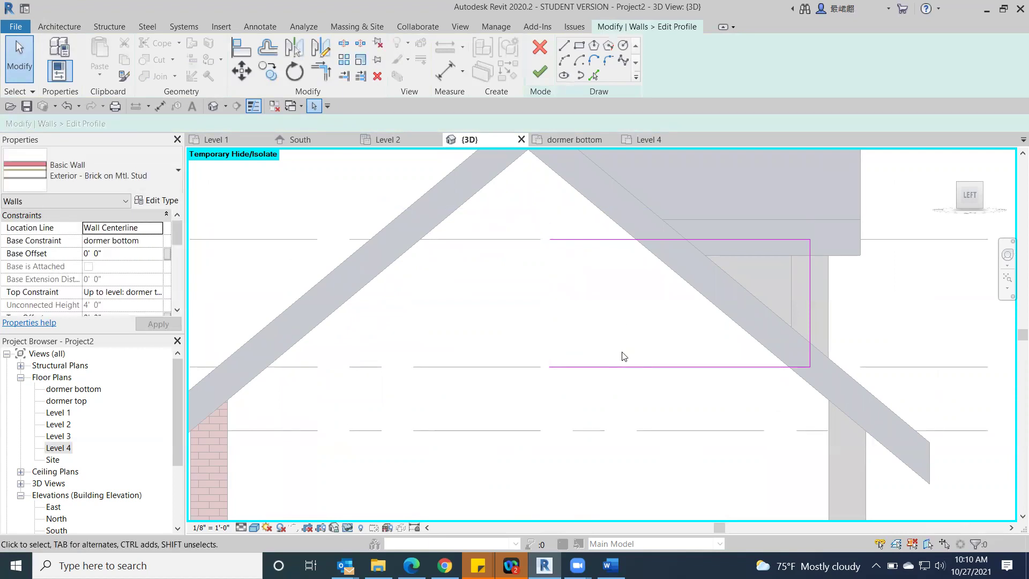
left_click(622, 368)
key("Delete")
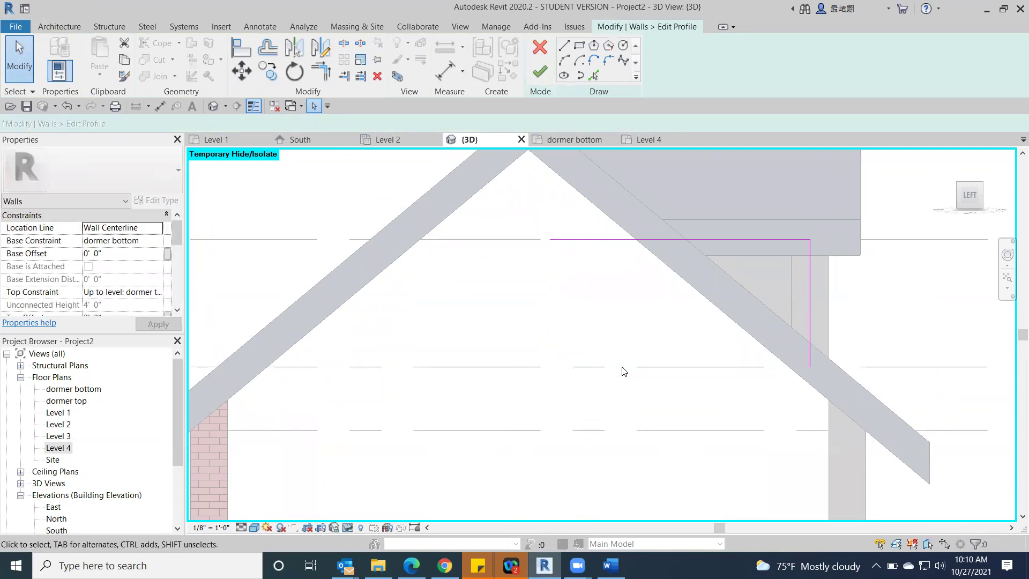
Draw a 39° sloped line about 6' 4" long from the lower end of the outer vertical line to the profile's top line.
left_click(567, 48)
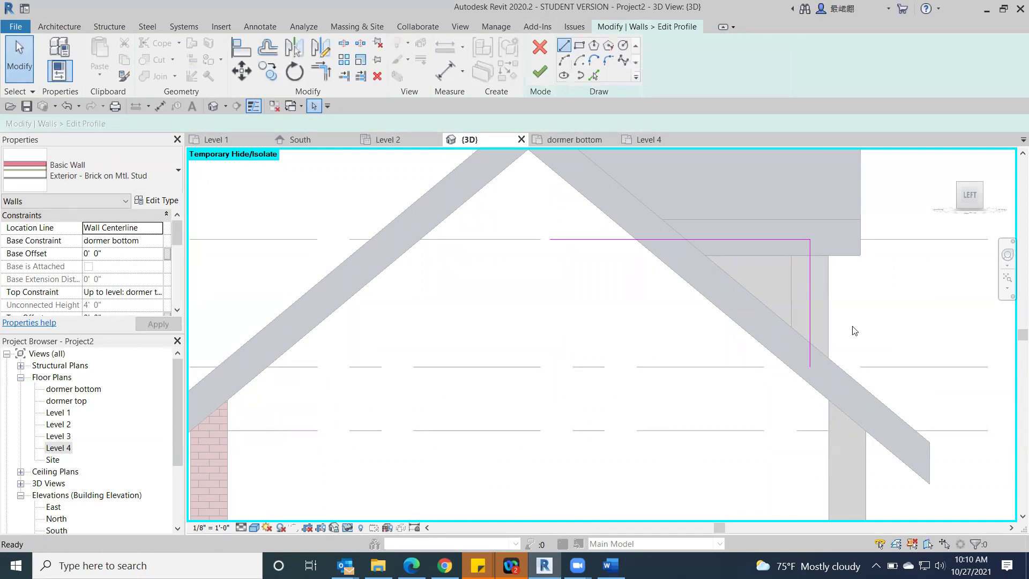
scroll(841, 364, "up", 2)
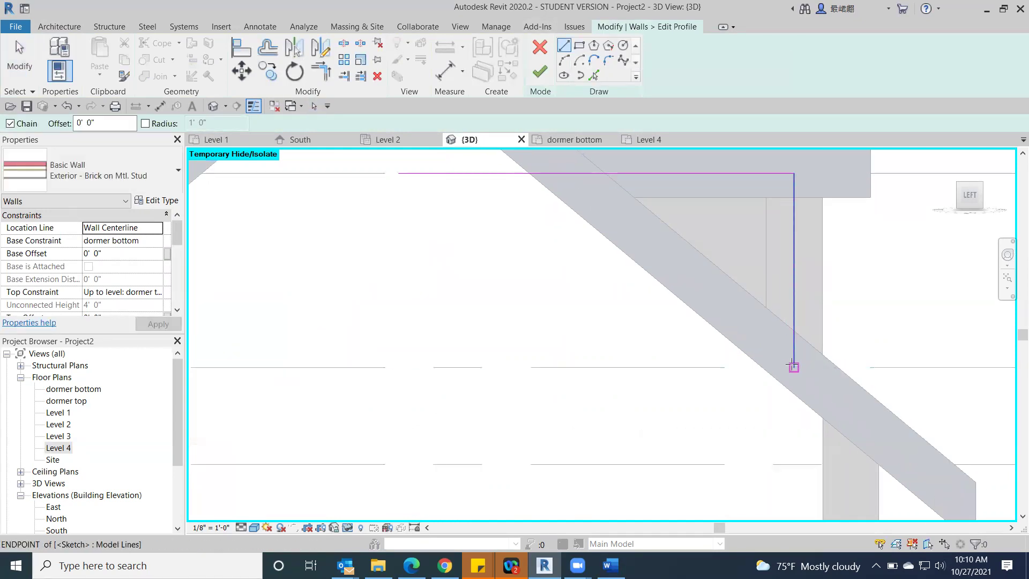
left_click(793, 366)
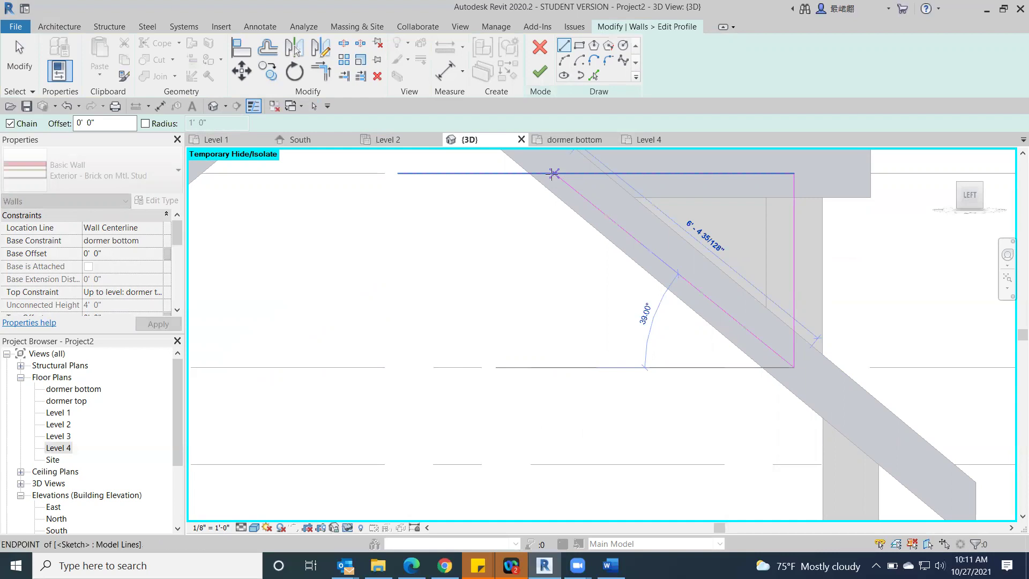
left_click(554, 173)
key("Escape")
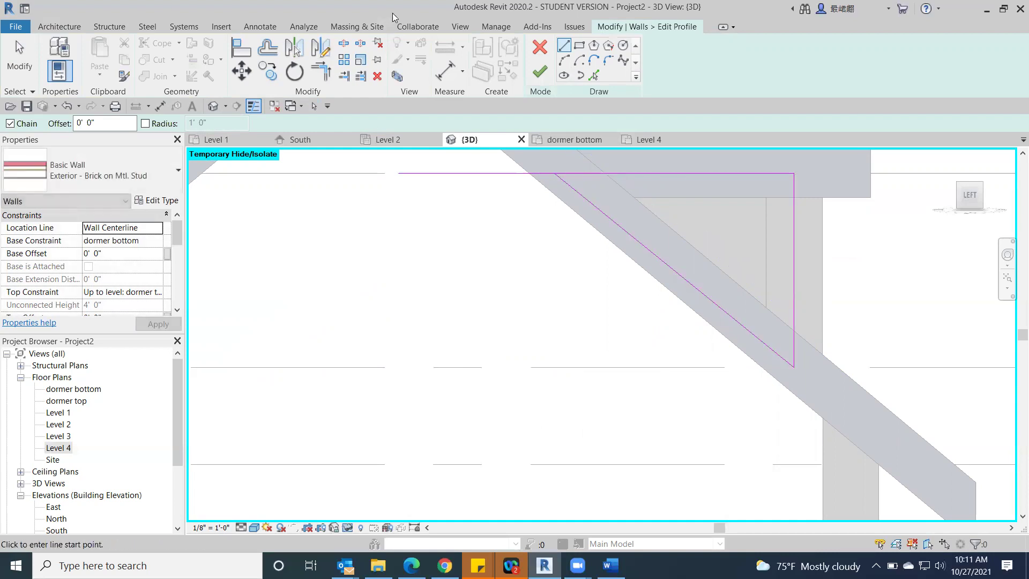
left_click(539, 72)
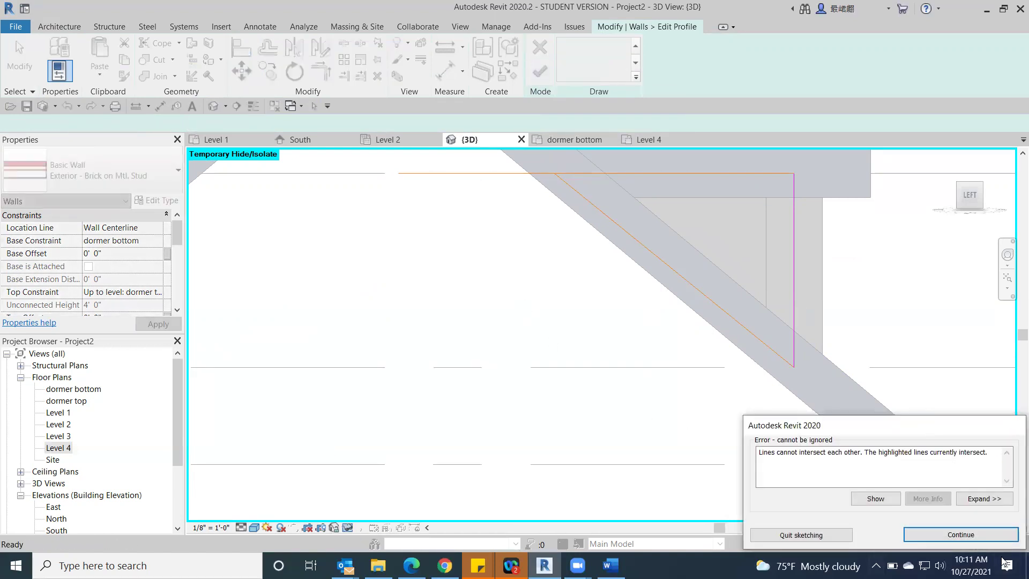
left_click_drag(915, 421, 906, 347)
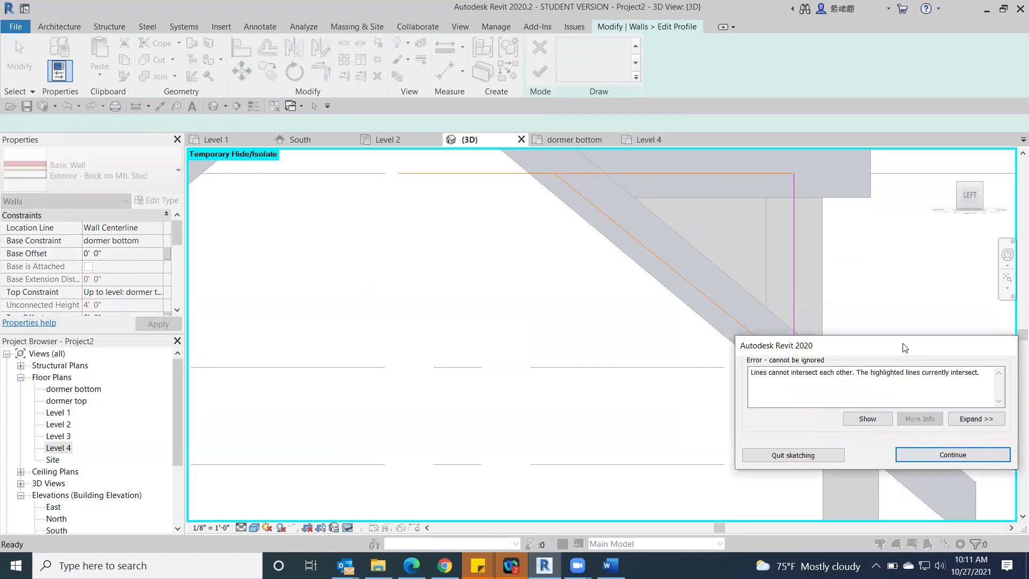
left_click(953, 456)
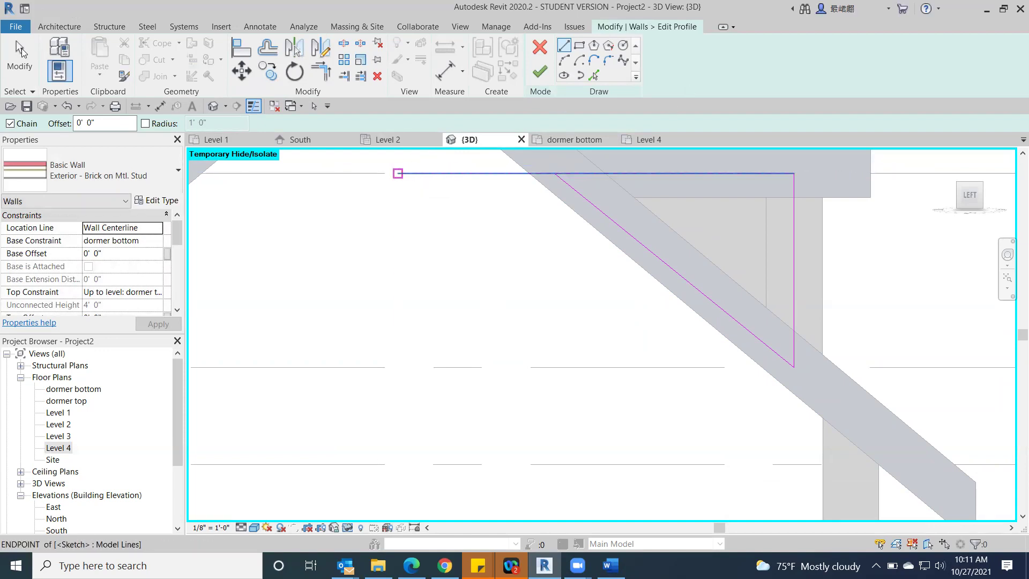
Shorten the left dormer wall's top profile line to the sloped line's upper end, and finish the profile with wall and roof unjoined.
left_click(22, 48)
left_click(450, 175)
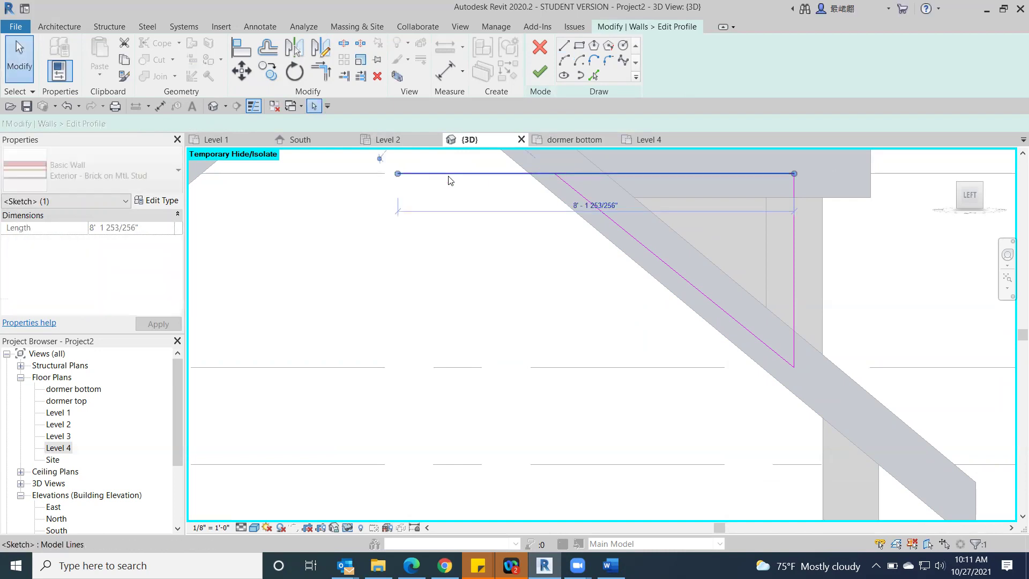
left_click_drag(398, 173, 554, 173)
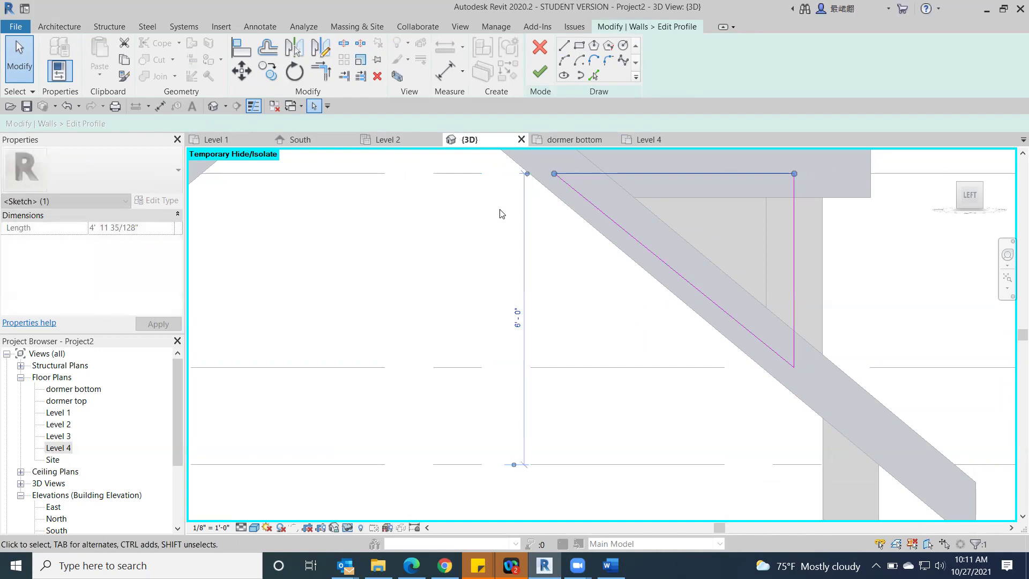
left_click(541, 72)
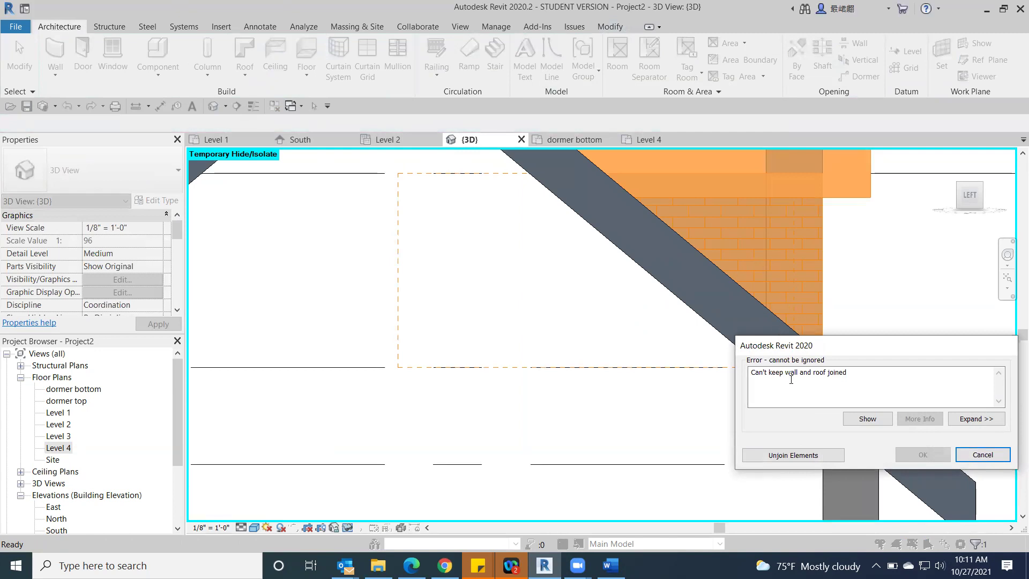
left_click(794, 456)
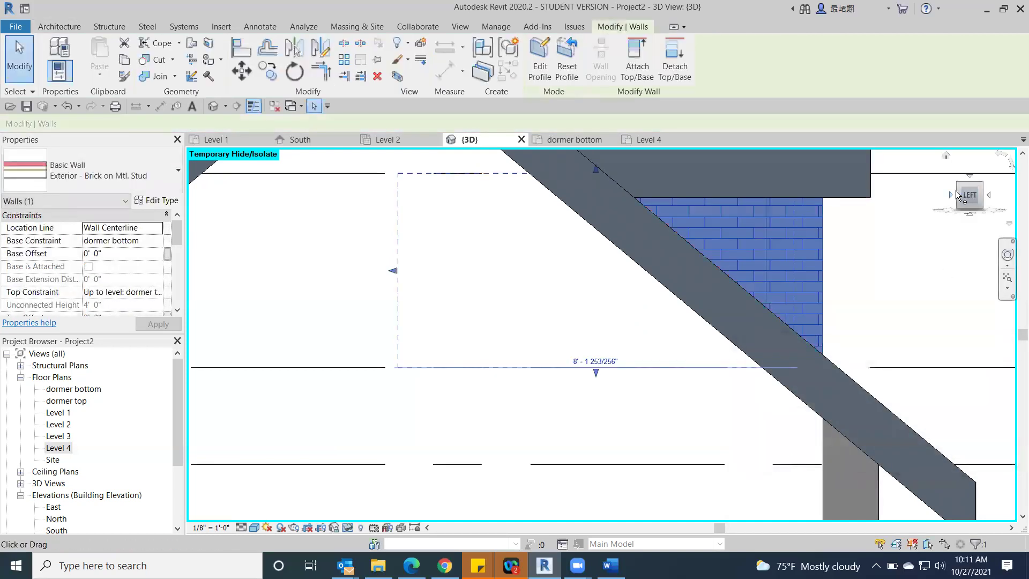
Turn the 3D view back to an angled view and restore the temporarily hidden gable wall.
left_click_drag(987, 195, 672, 255)
scroll(672, 255, "down", 4)
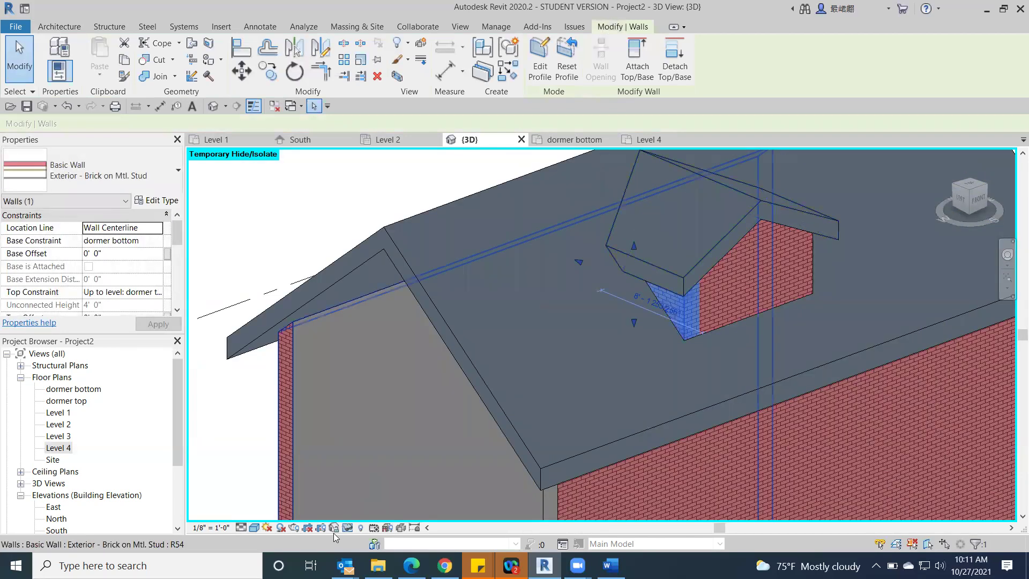
left_click(349, 527)
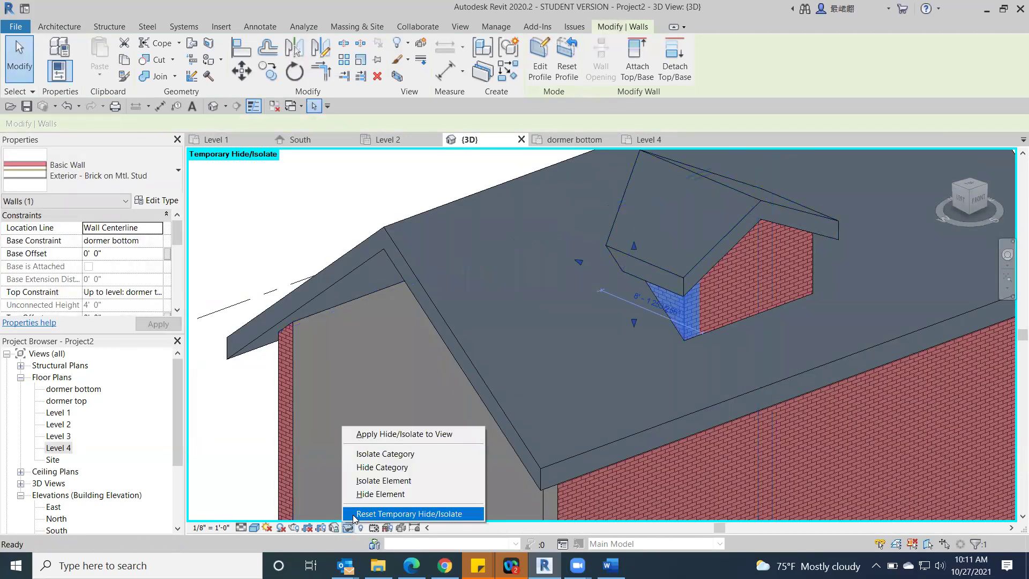
left_click(353, 515)
Examine the dormer walls from the front with the main roof temporarily hidden, and restore the roof.
left_click(595, 319)
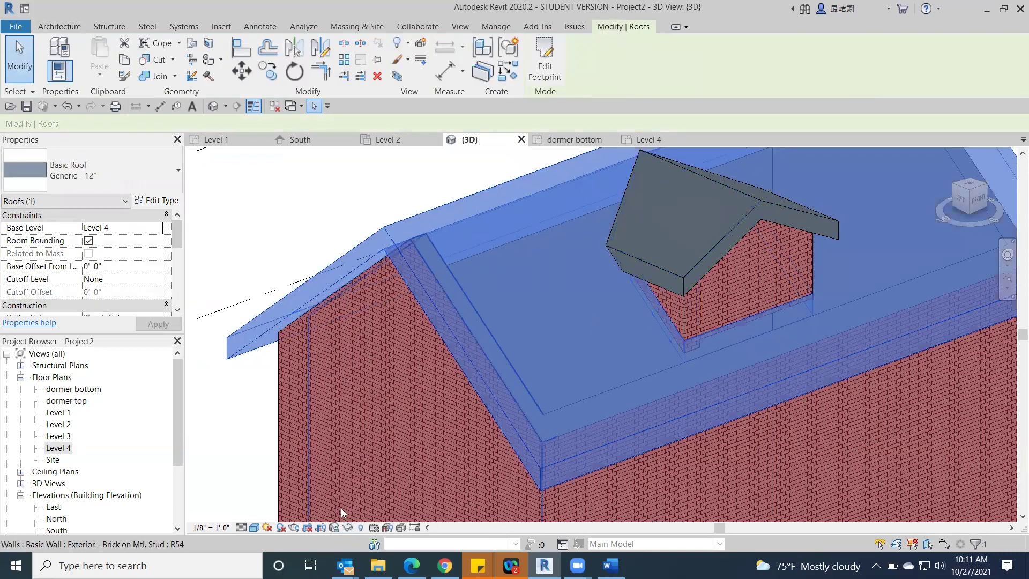
left_click(349, 527)
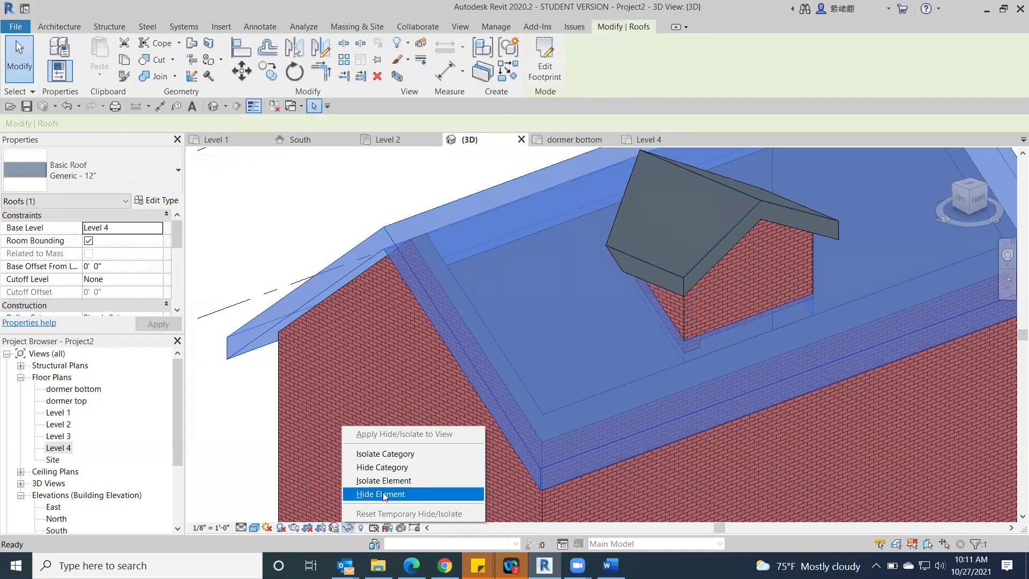
left_click(389, 492)
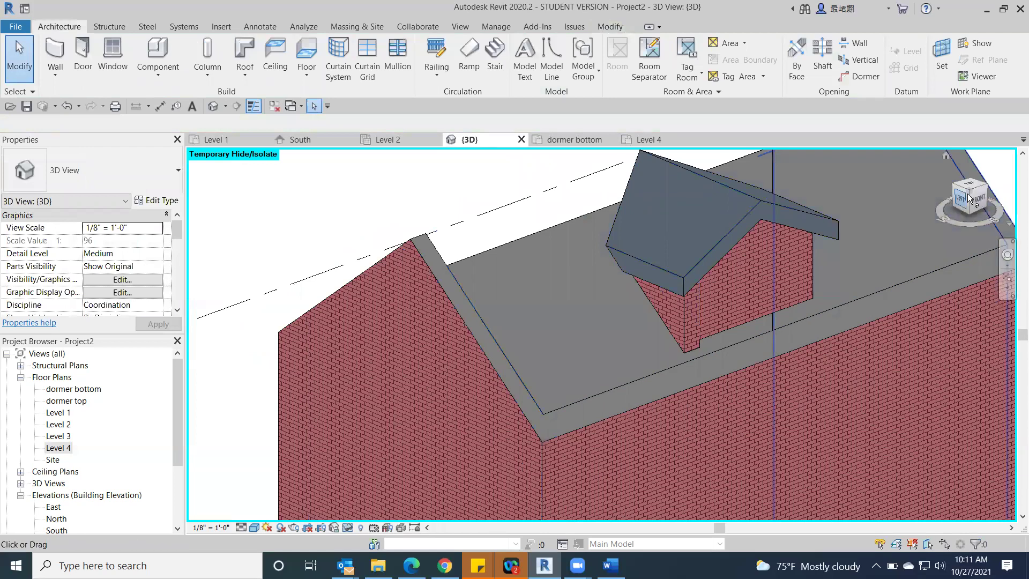
left_click(1014, 198)
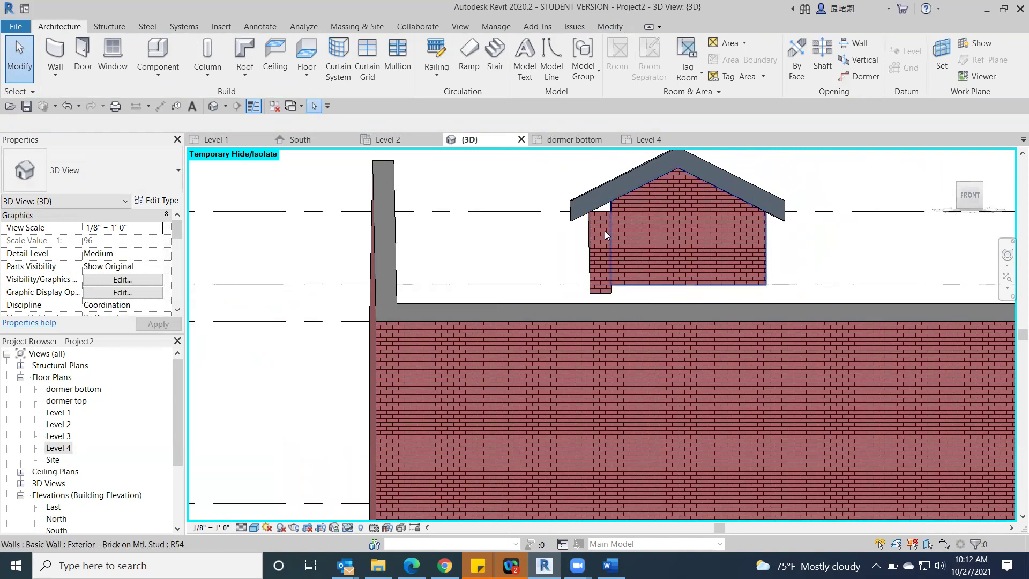
left_click(963, 194)
left_click_drag(964, 194, 936, 204)
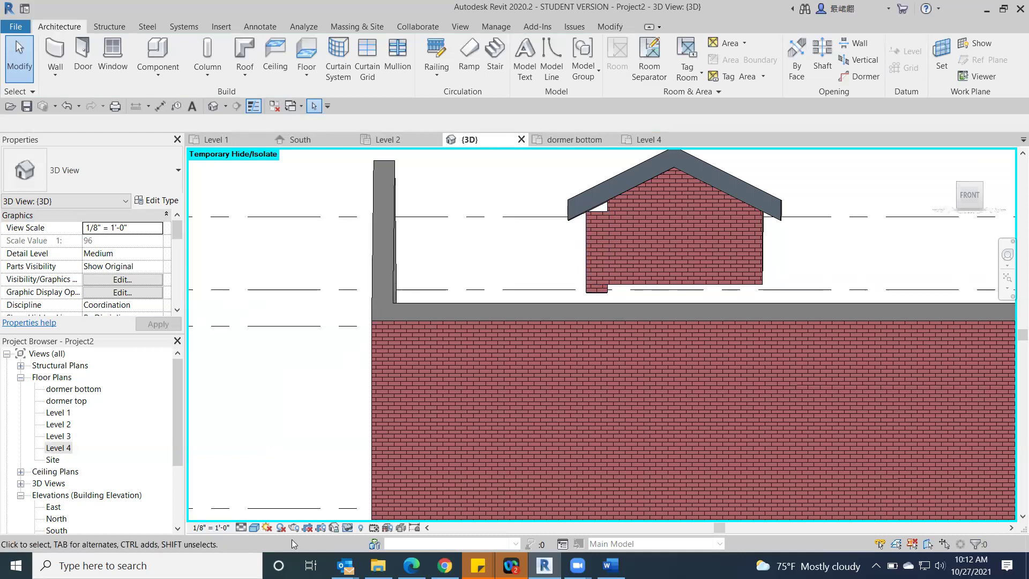
left_click(346, 528)
left_click(351, 514)
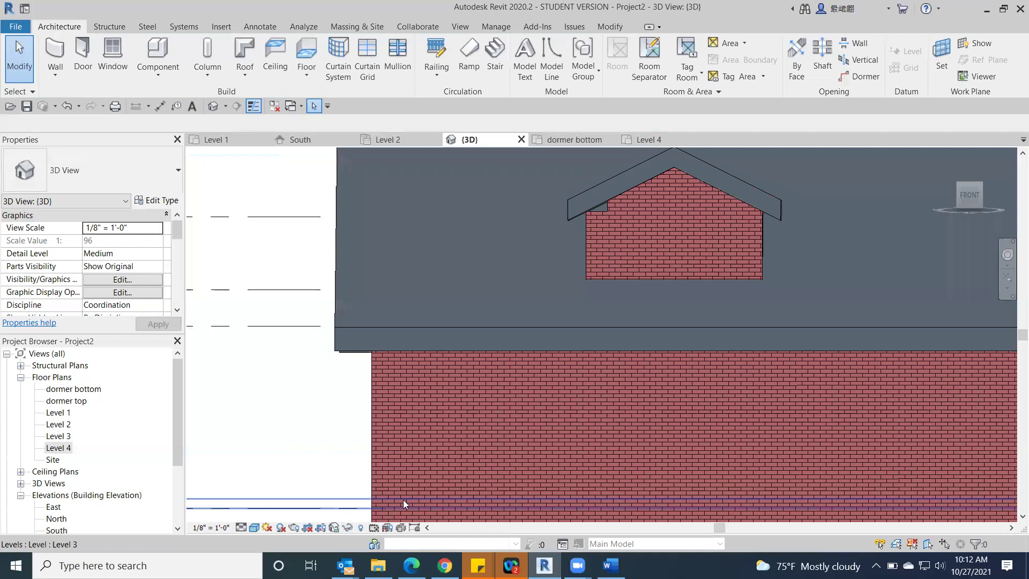
Try to attach the top of the left dormer side wall to the dormer roof.
left_click(590, 231)
left_click(637, 70)
left_click(603, 190)
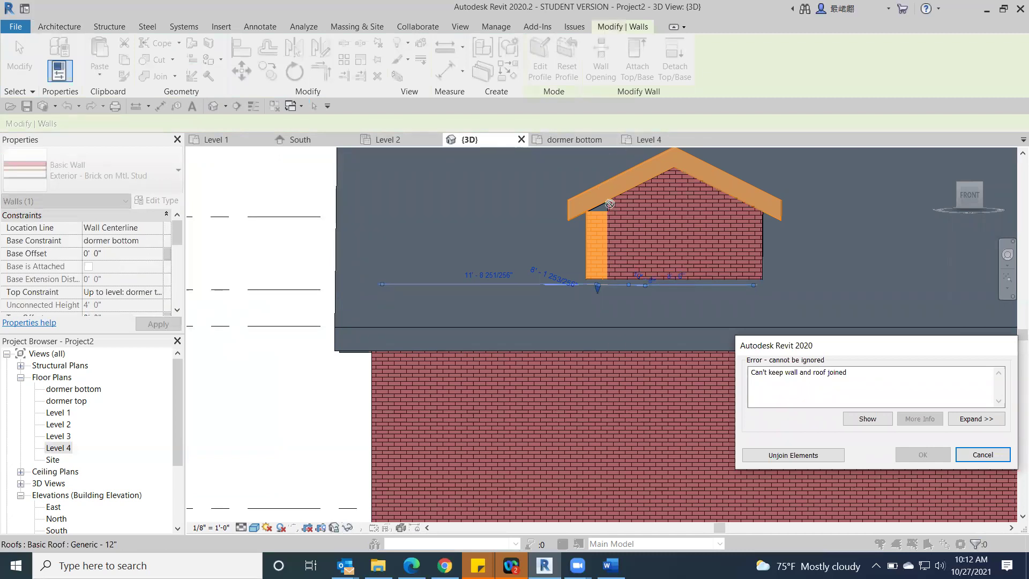
left_click(996, 458)
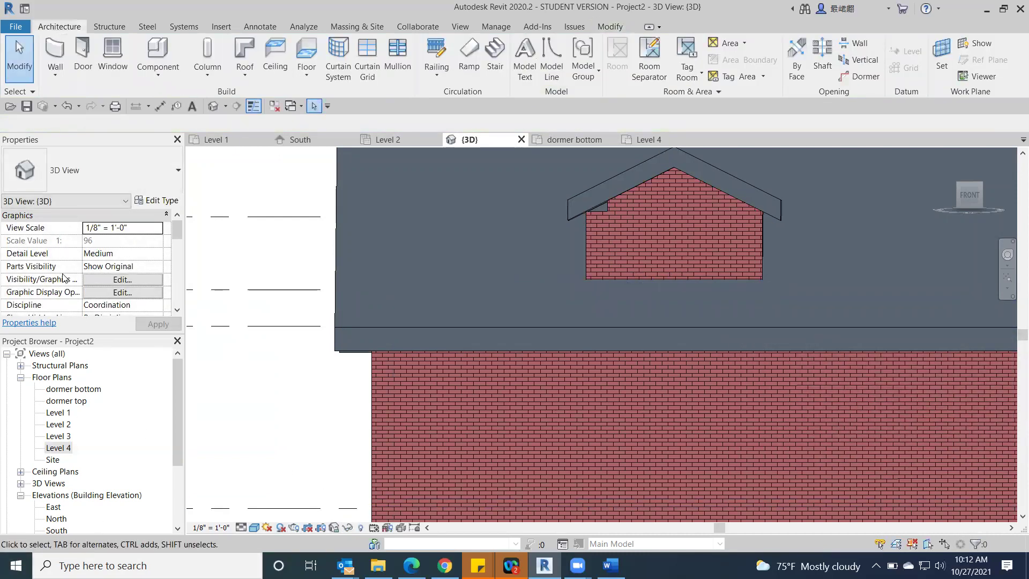
Open the dormer top floor plan and temporarily hide the dormer roof there.
double_click(59, 402)
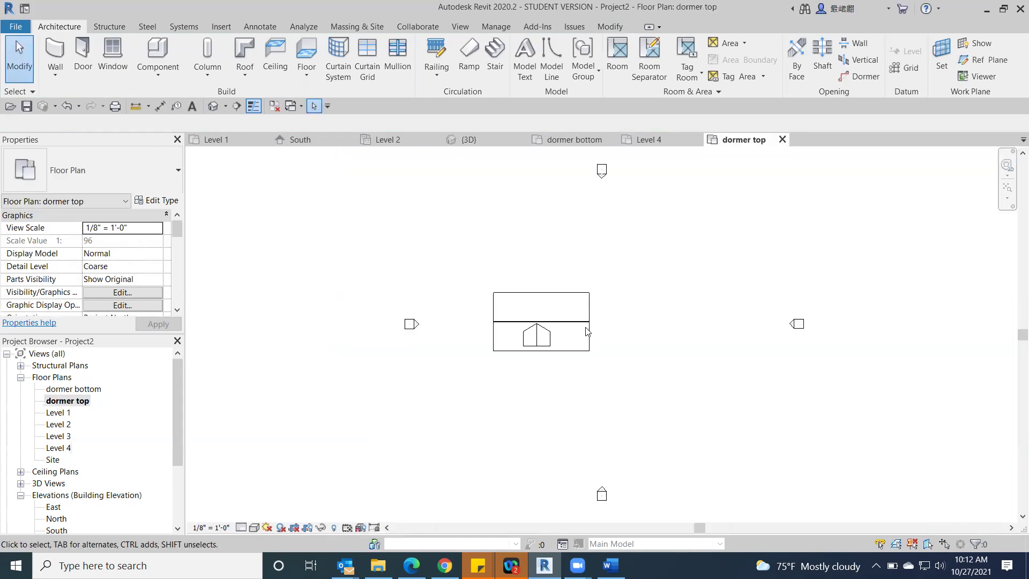
scroll(574, 320, "up", 3)
left_click(498, 352)
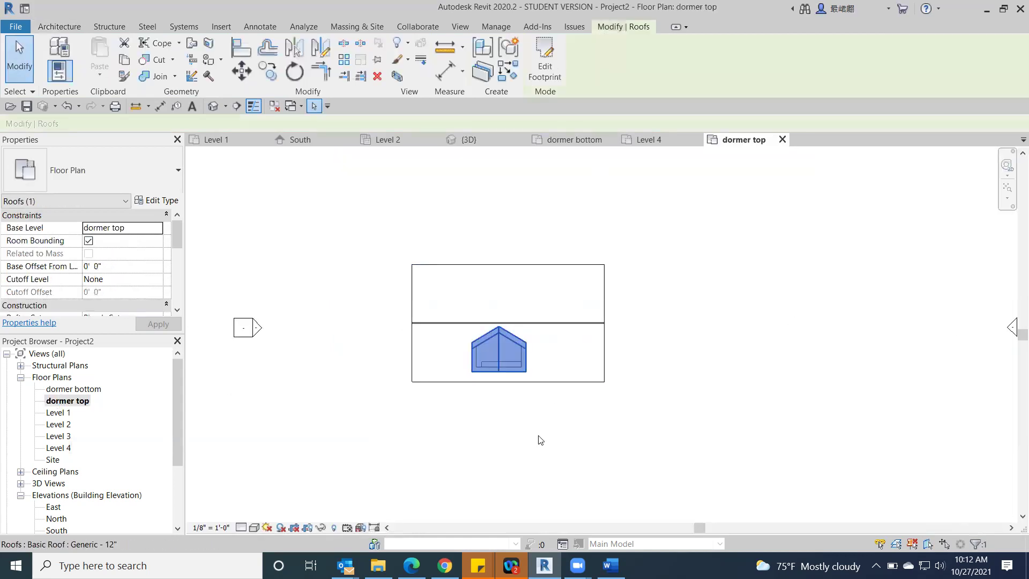
left_click(320, 529)
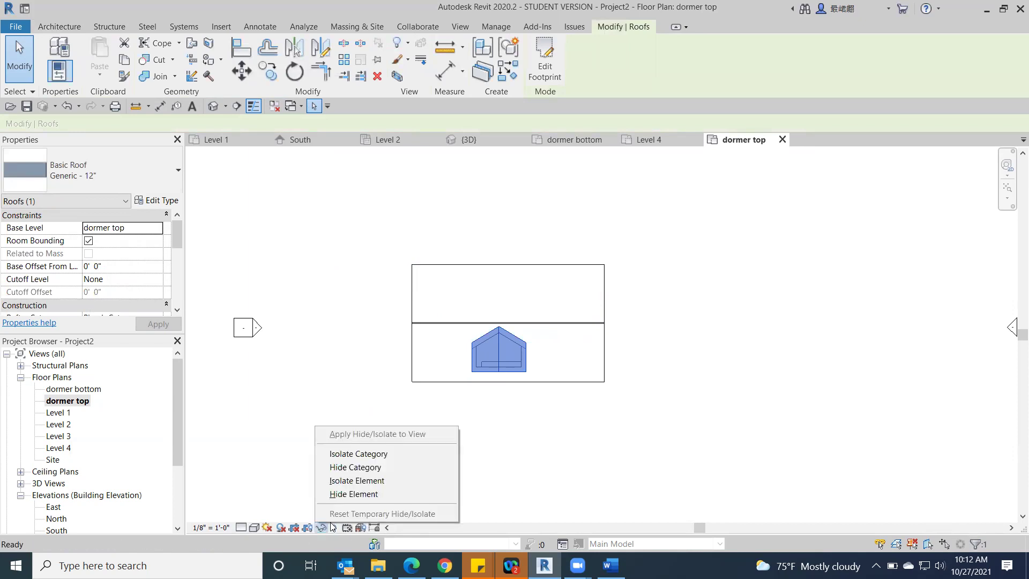
left_click(349, 495)
scroll(472, 411, "up", 3)
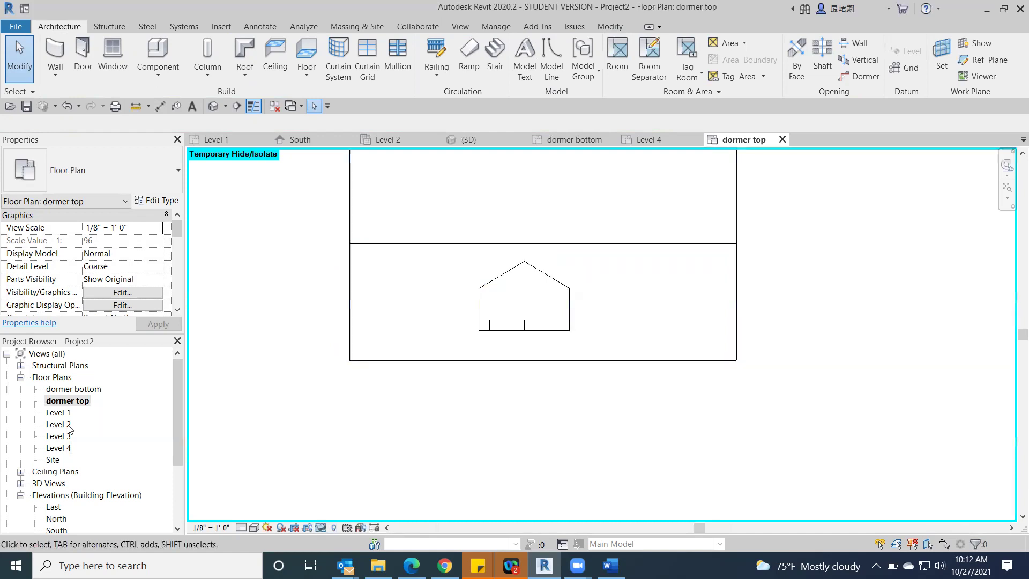
In the dormer bottom floor plan, shorten the left dormer side wall so its front end sits about 2' 2" behind the front wall's centerline.
double_click(64, 389)
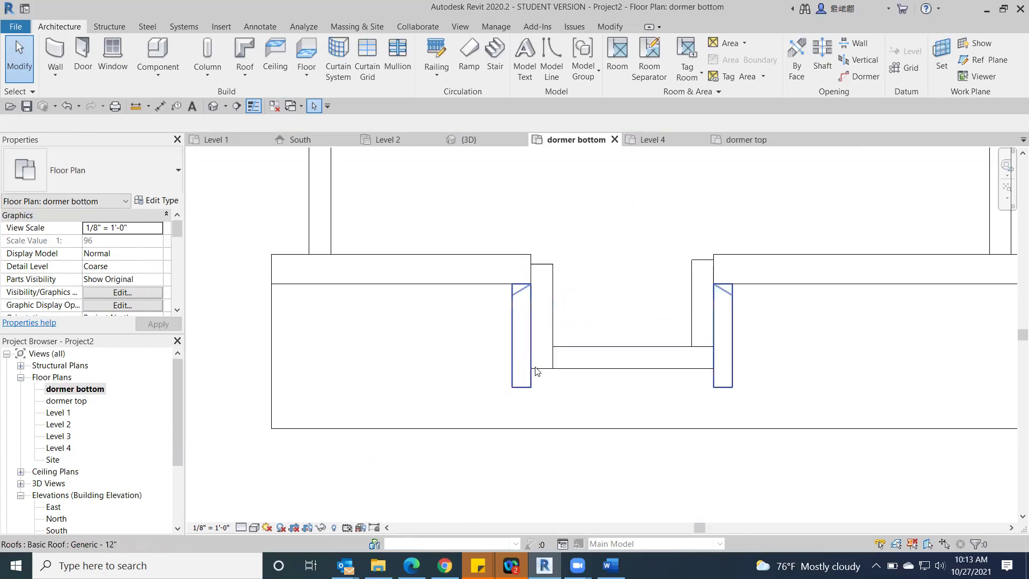
left_click(553, 311)
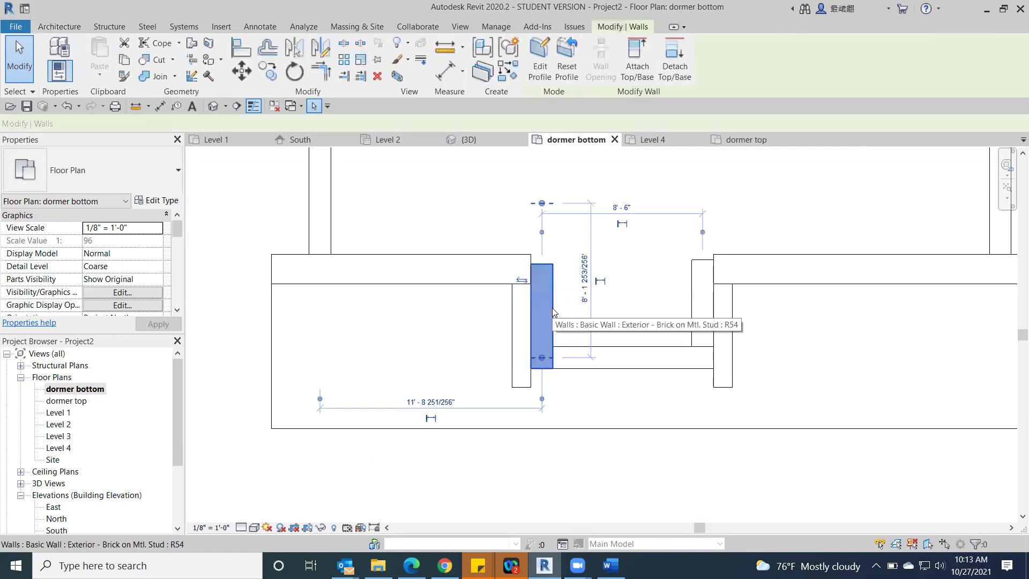
left_click(540, 348)
left_click(541, 341)
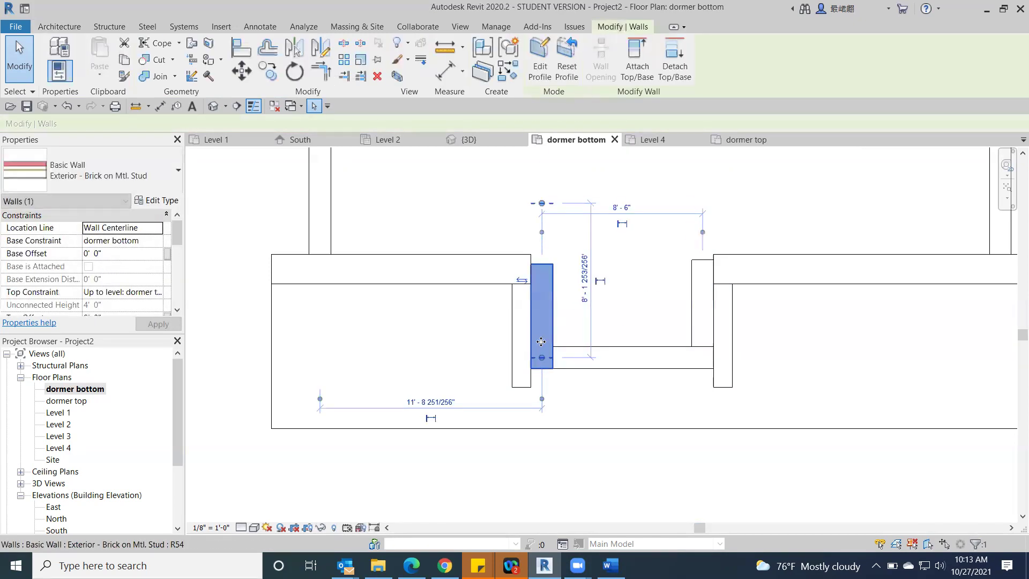
key("r")
key("s")
left_click(542, 203)
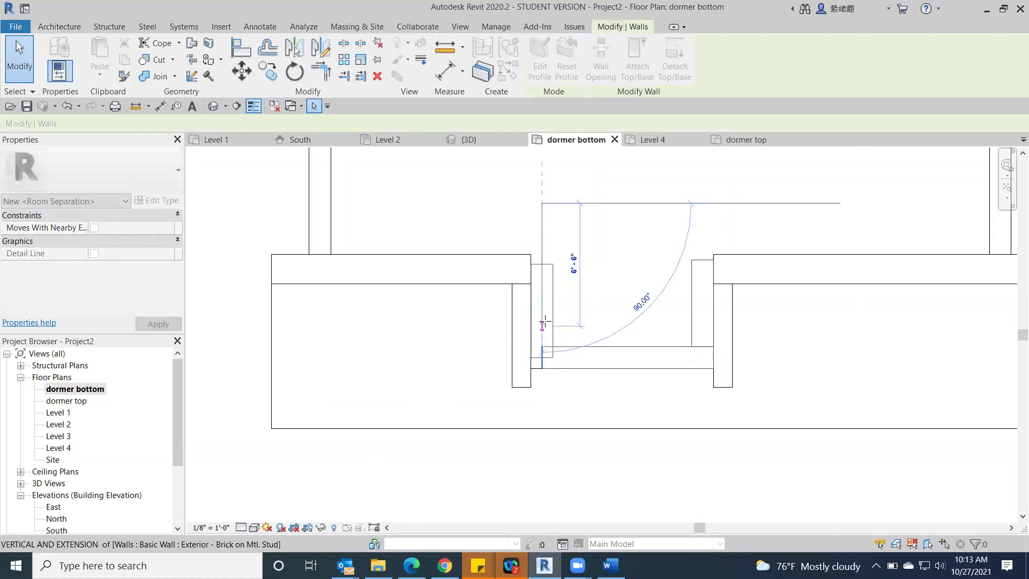
key("Escape")
key("ctrl+z")
Extend the left end of the dormer's front wall outward until the wall is 9' 4" long.
left_click(552, 364)
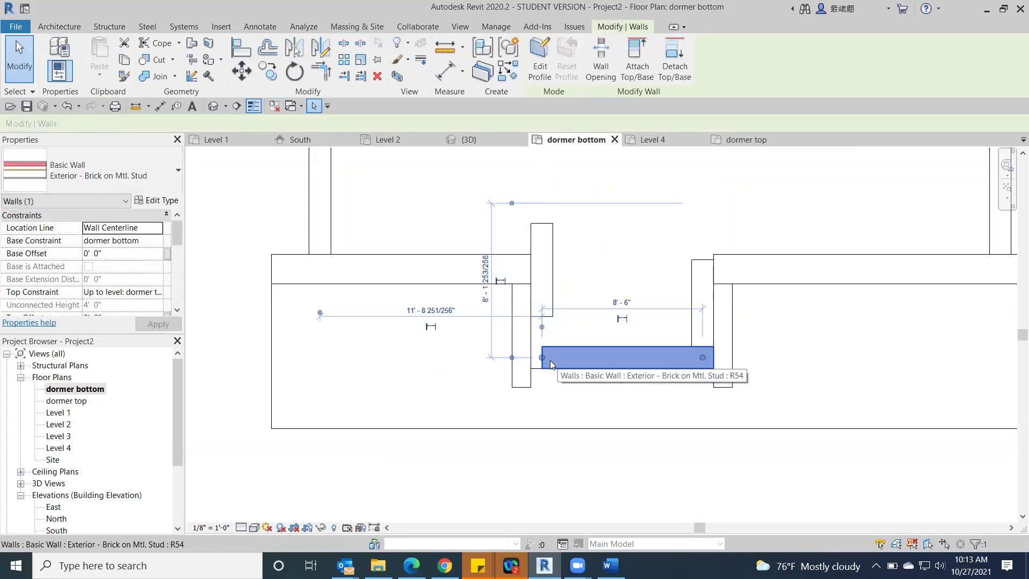
key("r")
key("s")
left_click_drag(534, 356, 532, 357)
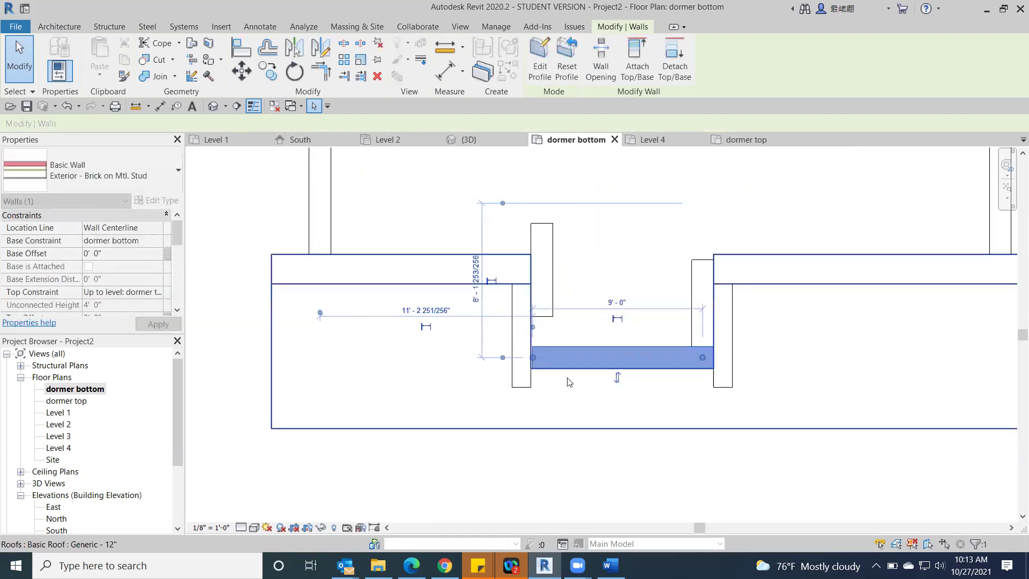
scroll(543, 369, "up", 3)
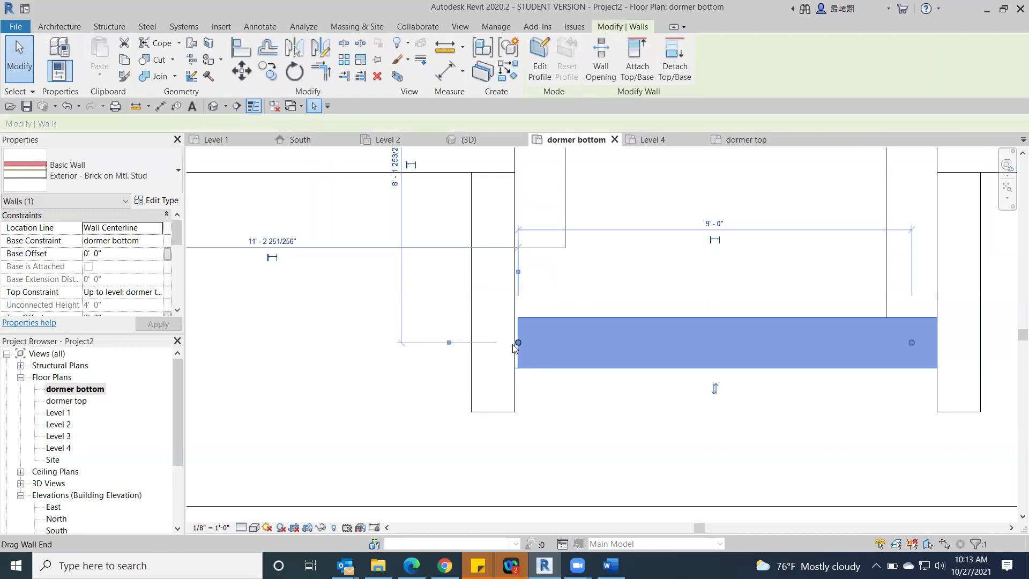
left_click_drag(518, 343, 504, 343)
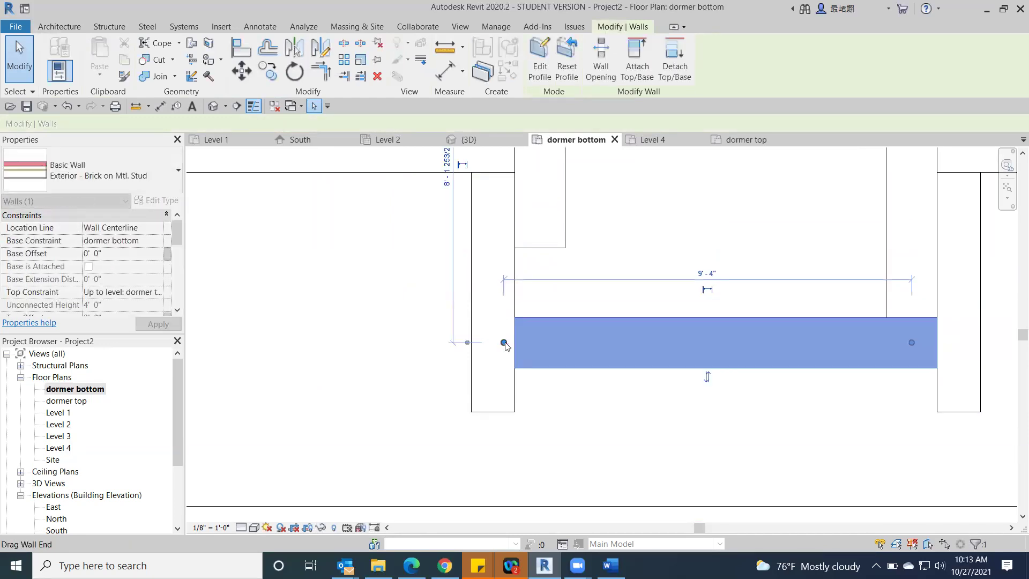
Extend the front end of the left dormer side wall to the centerline of the dormer's front wall.
left_click(557, 240)
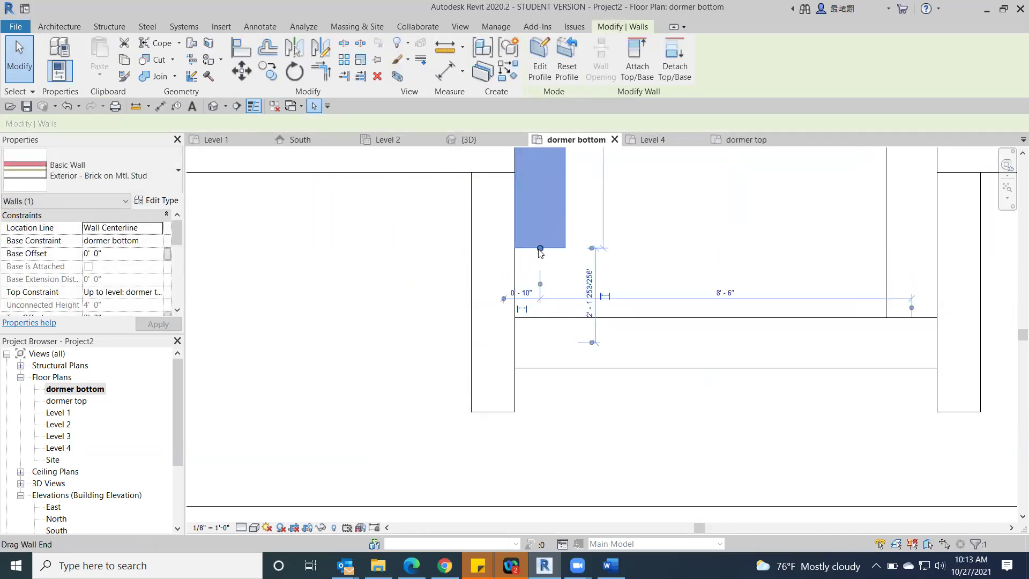
key("r")
key("s")
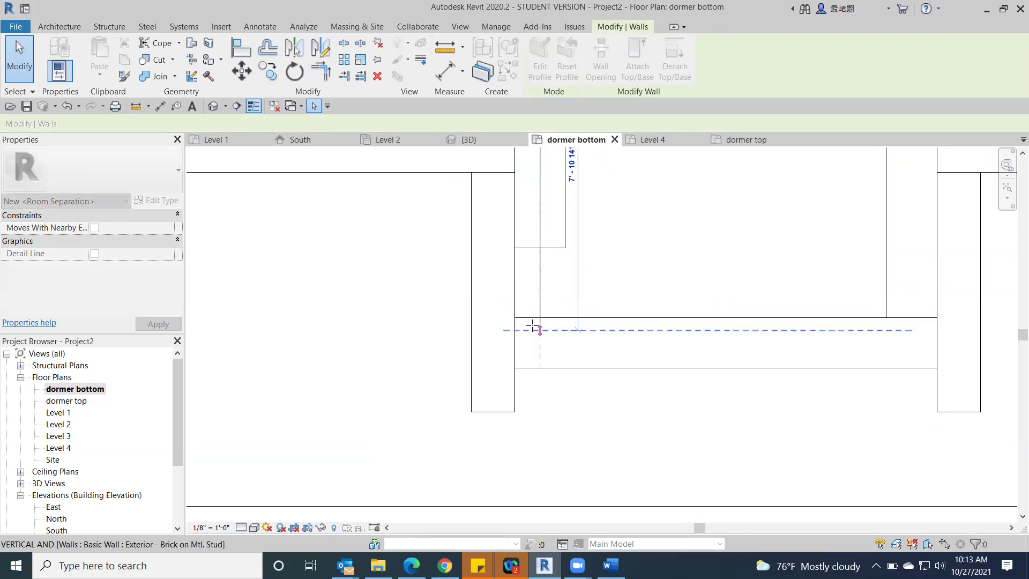
key("Escape")
left_click(535, 318)
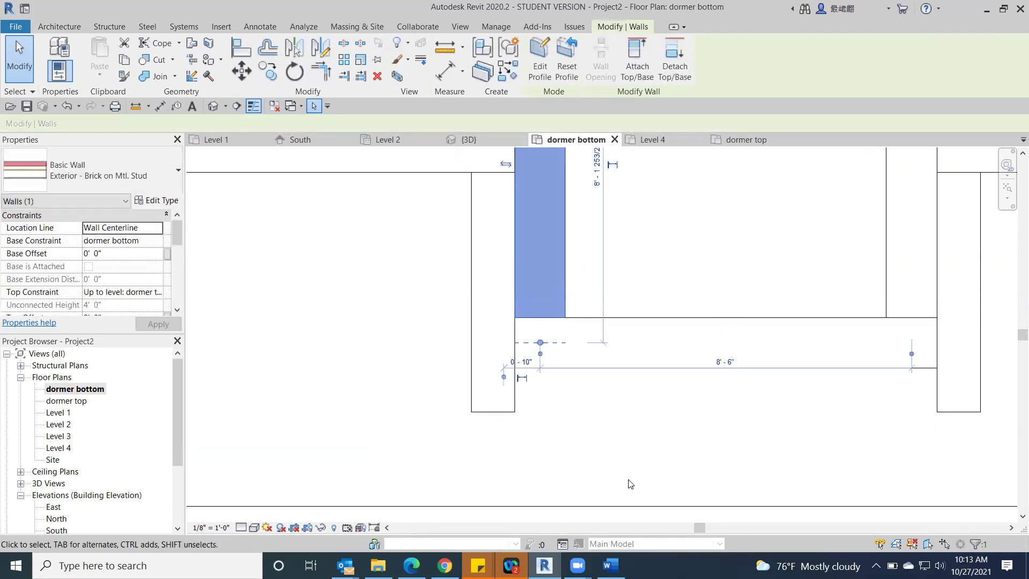
scroll(619, 443, "down", 2)
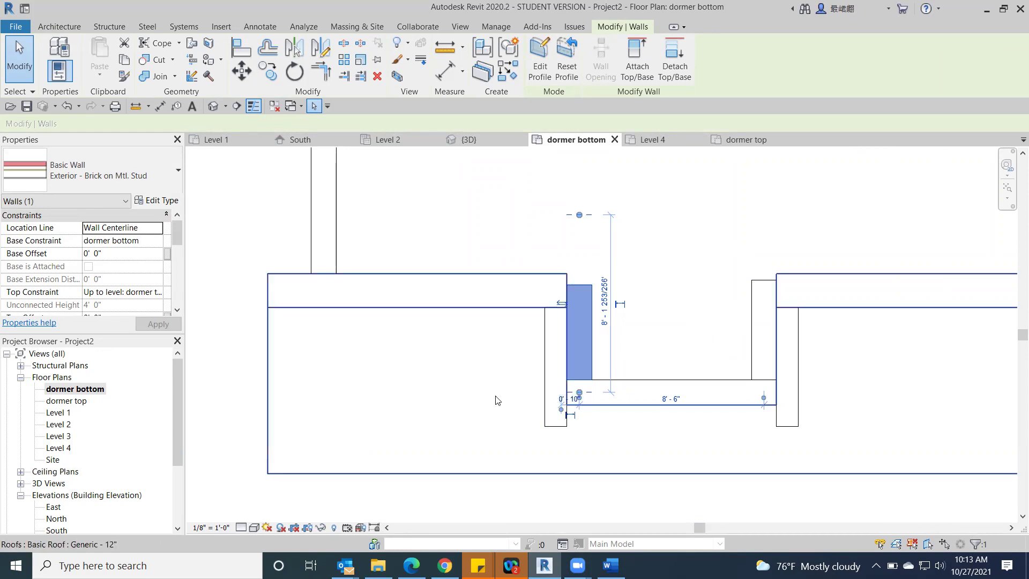
Examine the left corner between the dormer's front and side walls in the 3D view.
left_click(212, 105)
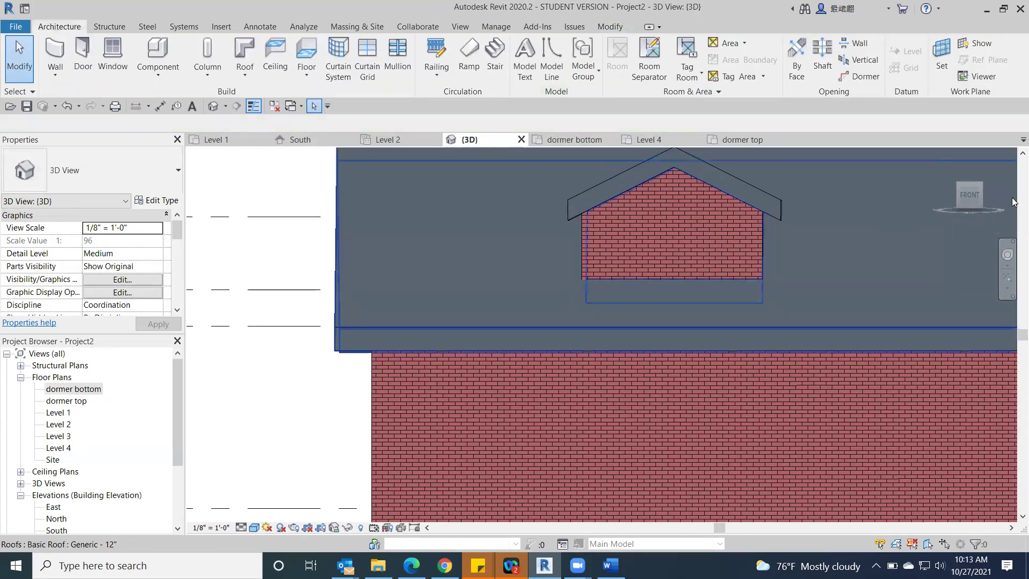
left_click(979, 200)
middle_click_drag(192, 200, 230, 201, "shift")
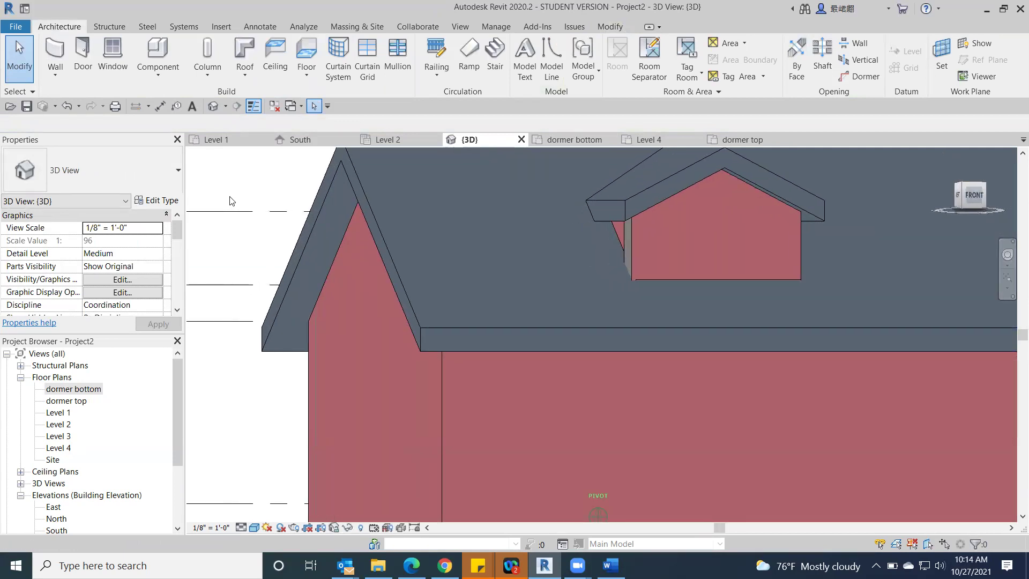
middle_click_drag(230, 202, 205, 205, "shift")
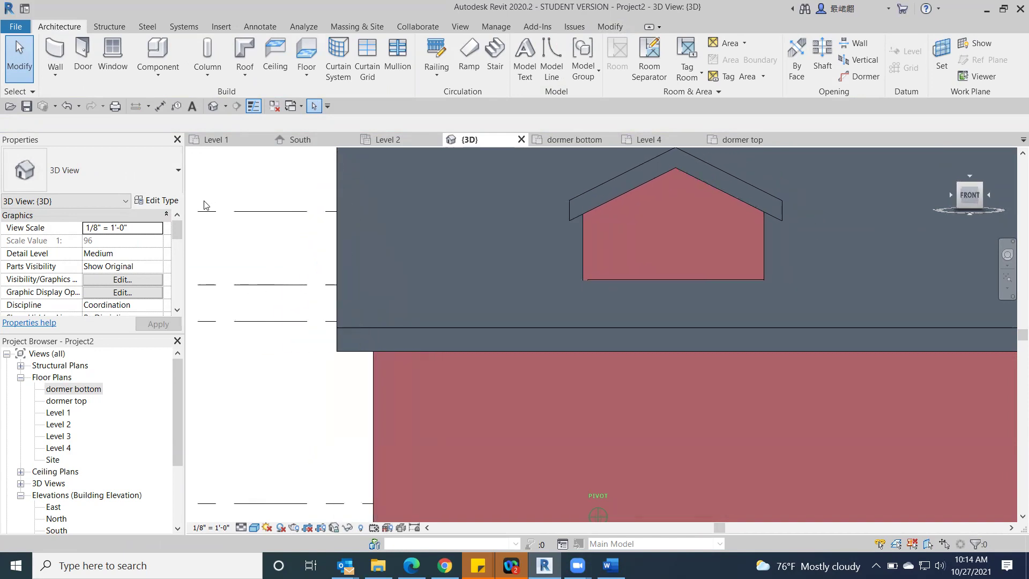
left_click_drag(987, 215, 962, 217)
middle_click_drag(241, 215, 194, 219, "shift")
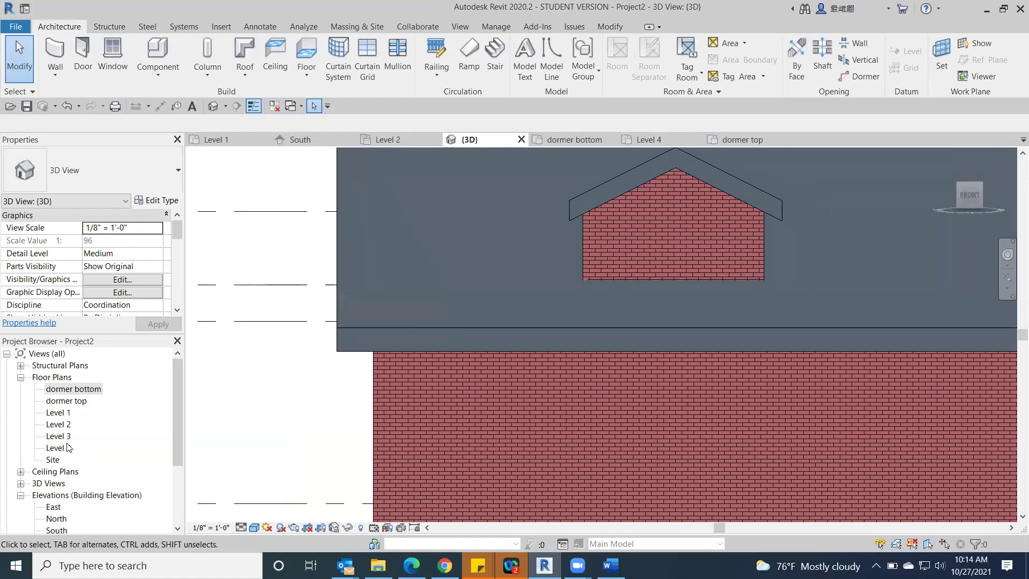
In the dormer bottom floor plan, pull in the front wall's left end to a 9' 1" wall length and check the dormer in 3D.
double_click(69, 389)
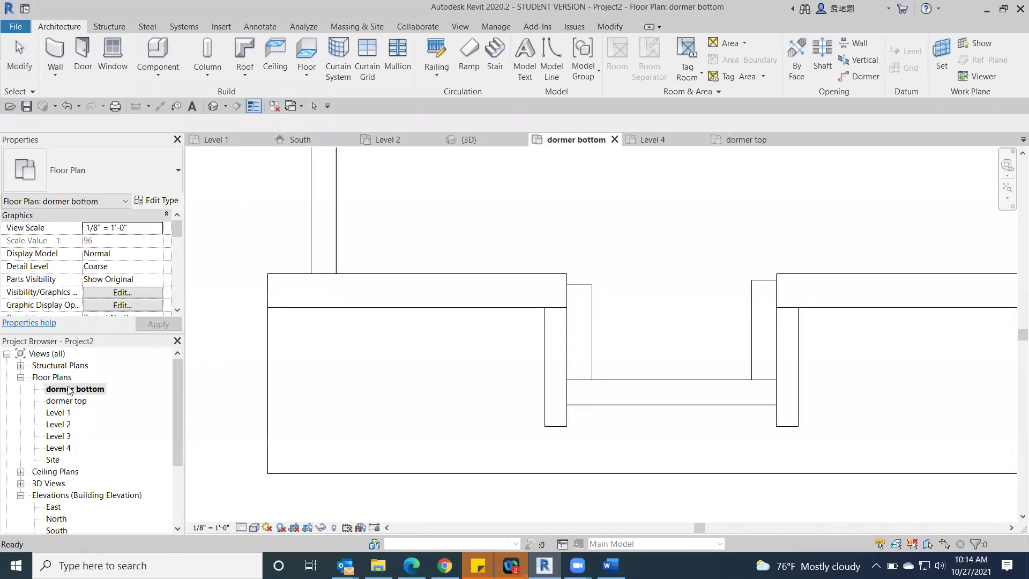
scroll(592, 371, "up", 2)
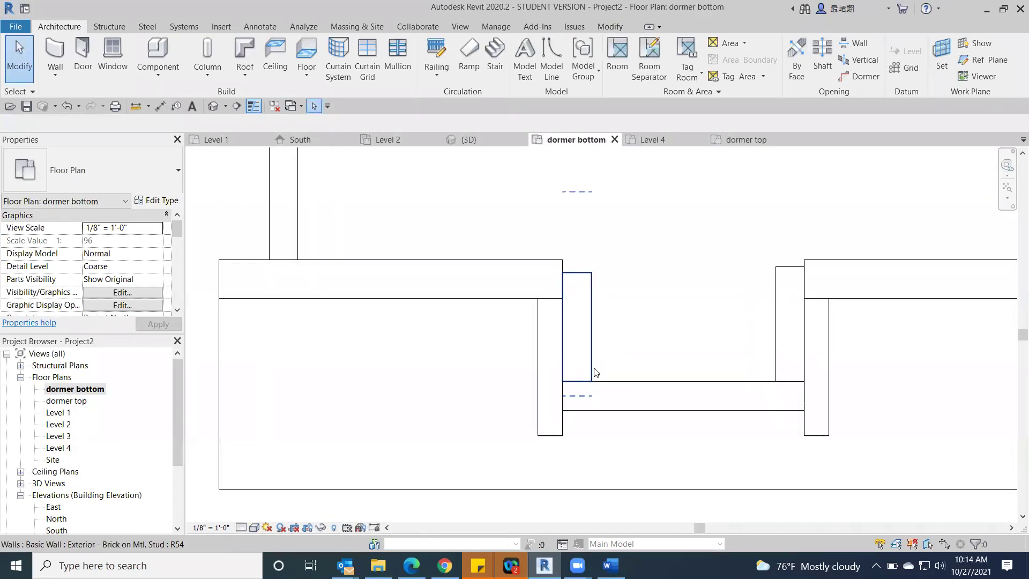
left_click(604, 398)
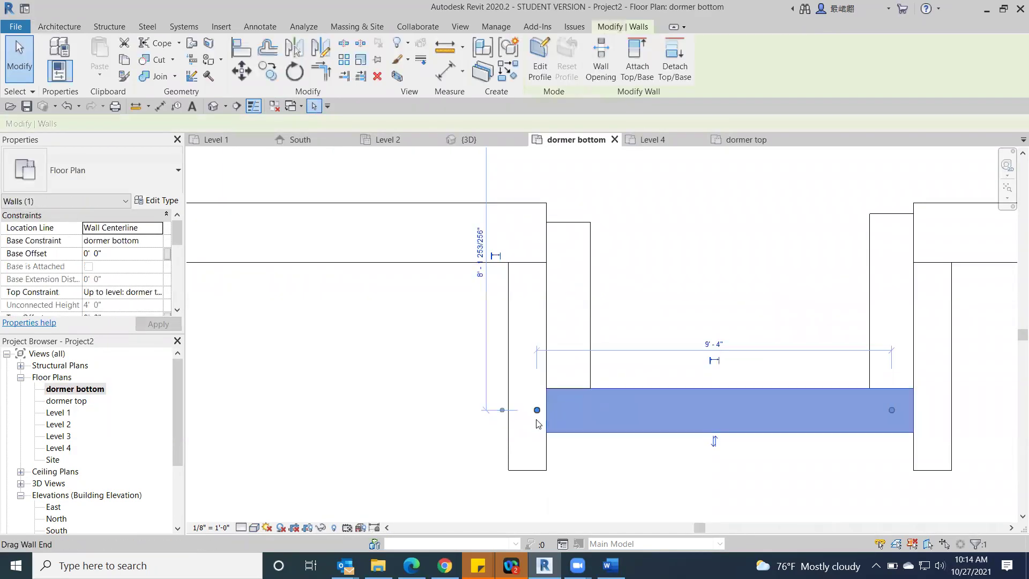
left_click(506, 323)
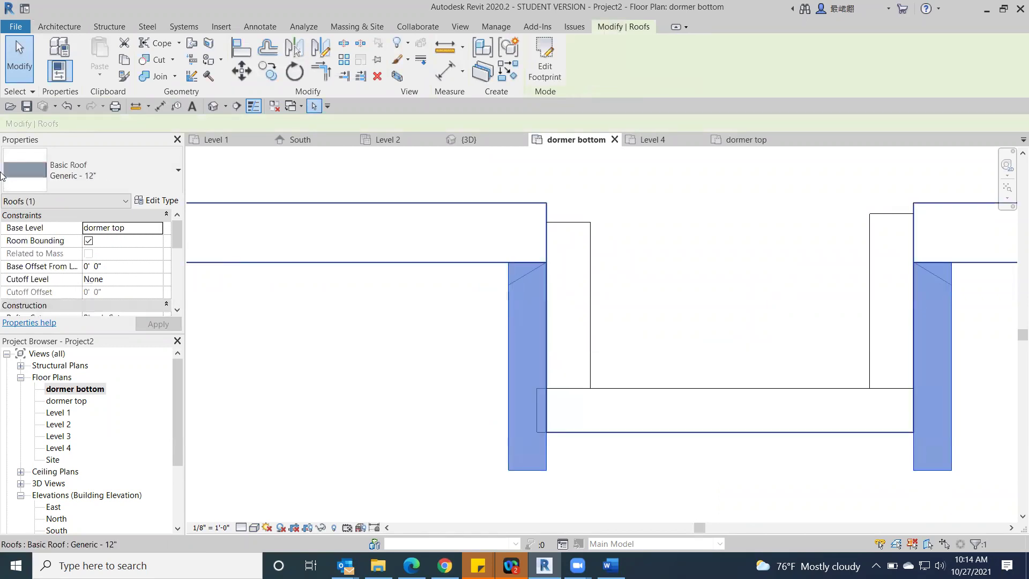
left_click(597, 421)
left_click(646, 426)
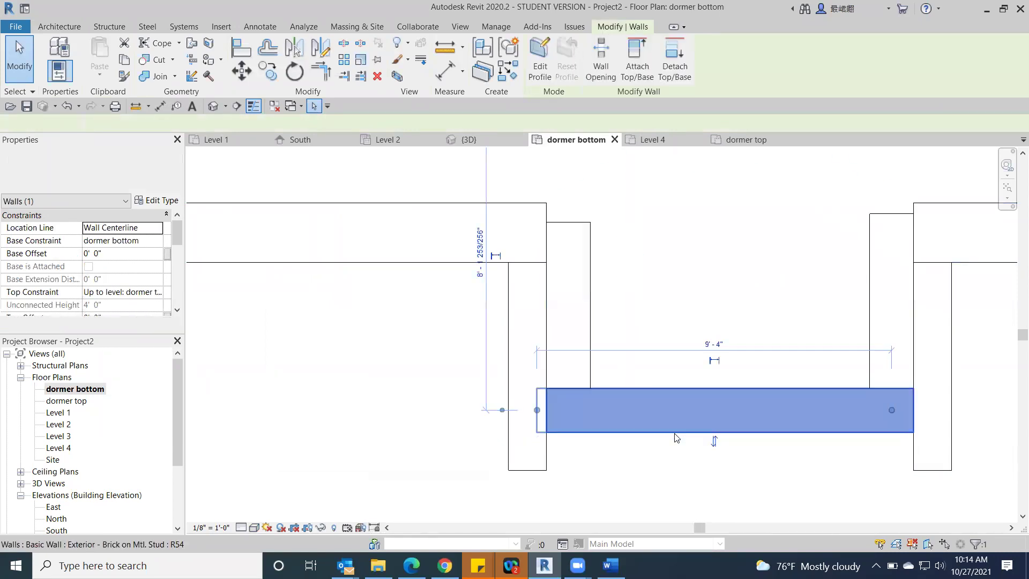
left_click_drag(538, 411, 545, 411)
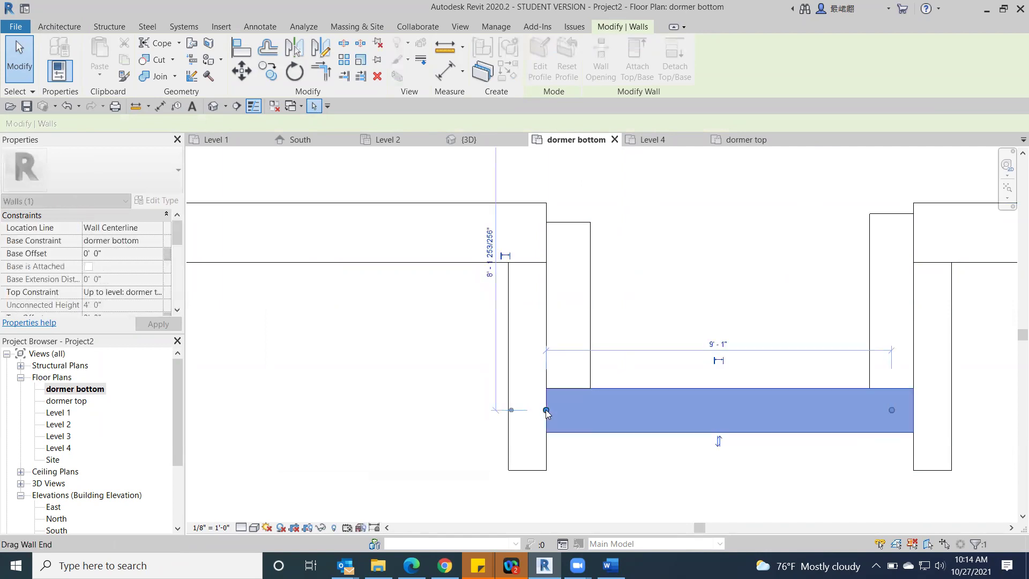
left_click(288, 349)
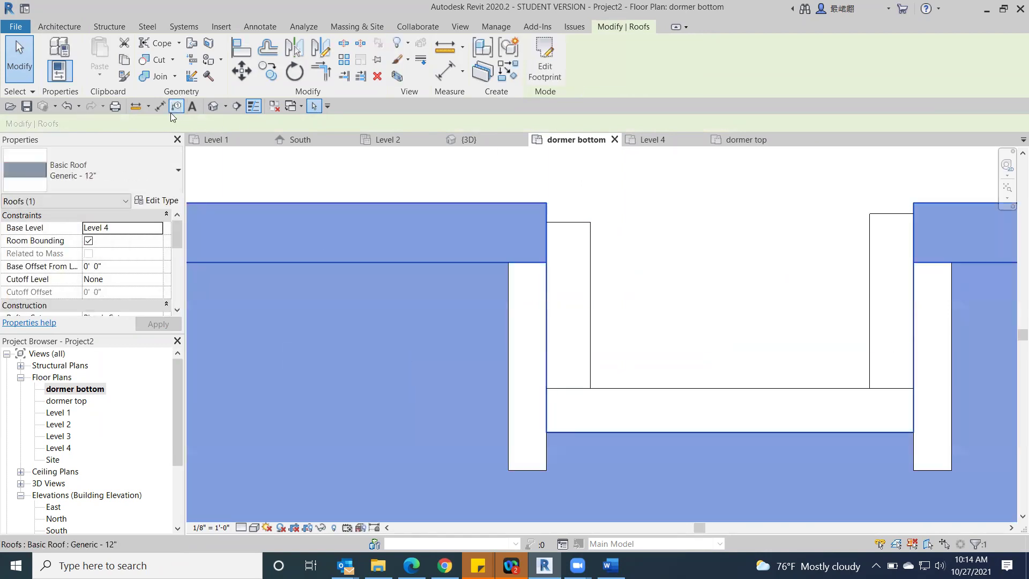
left_click(213, 106)
mouse_move(965, 199)
left_mouse_down()
mouse_move(1014, 201)
mouse_move(489, 230)
mouse_move(604, 217)
mouse_move(504, 240)
left_mouse_up()
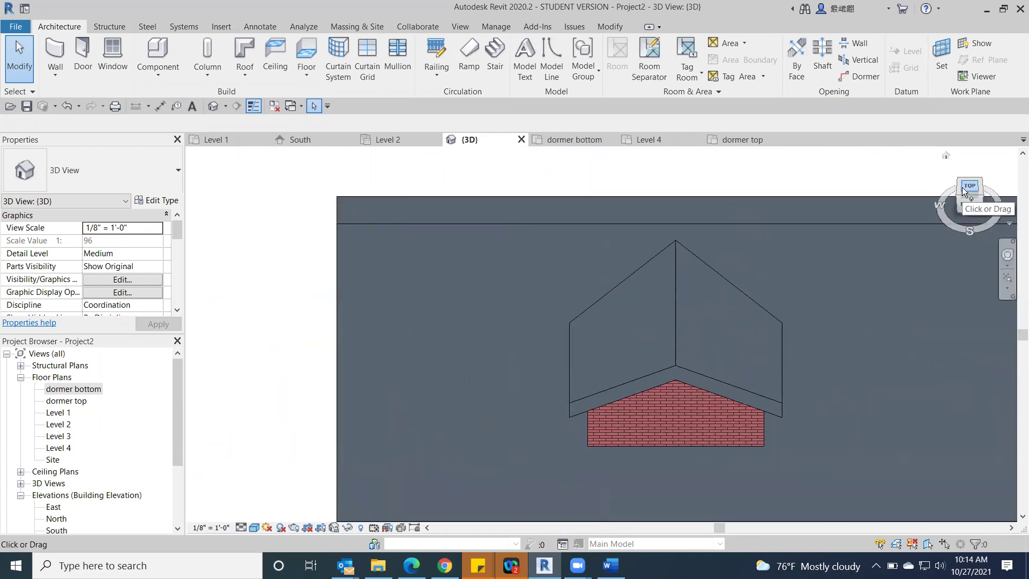
Set Wrapping at Ends to Exterior in the type properties of the dormer's front wall, Exterior - Brick on Mtl. Stud.
double_click(64, 391)
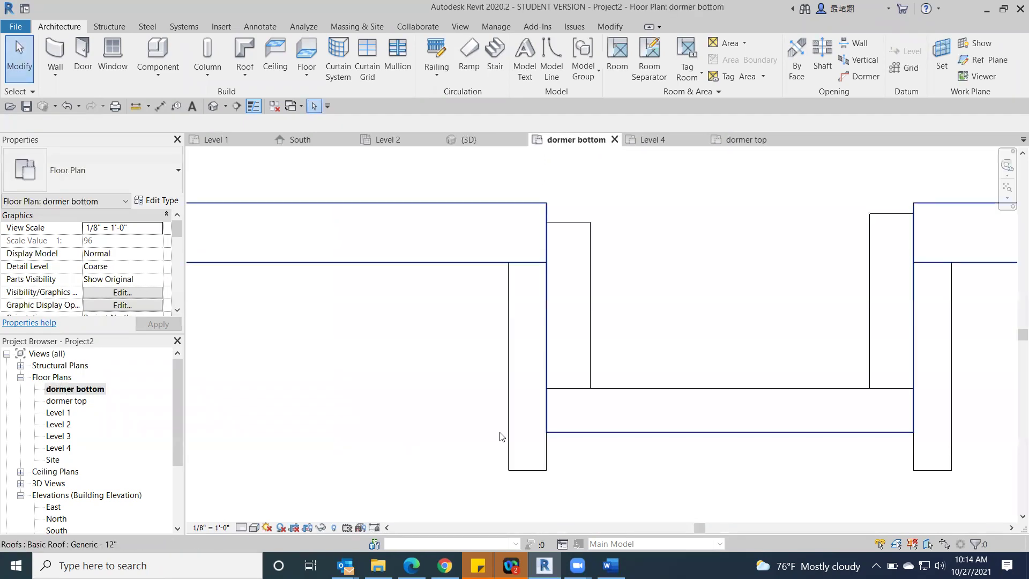
left_click(635, 417)
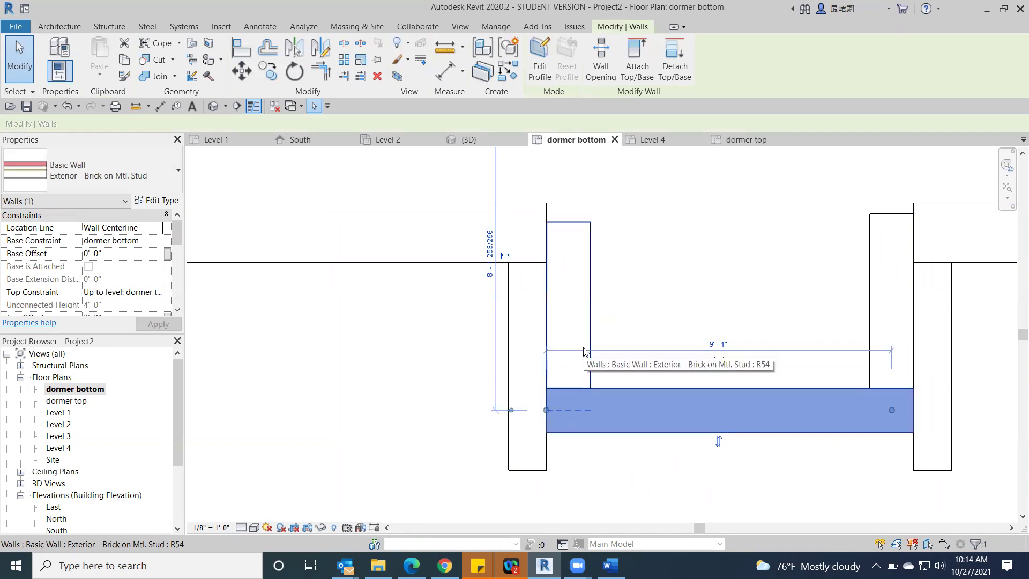
mouse_move(546, 410)
left_mouse_down()
mouse_move(555, 410)
mouse_move(547, 411)
left_mouse_up()
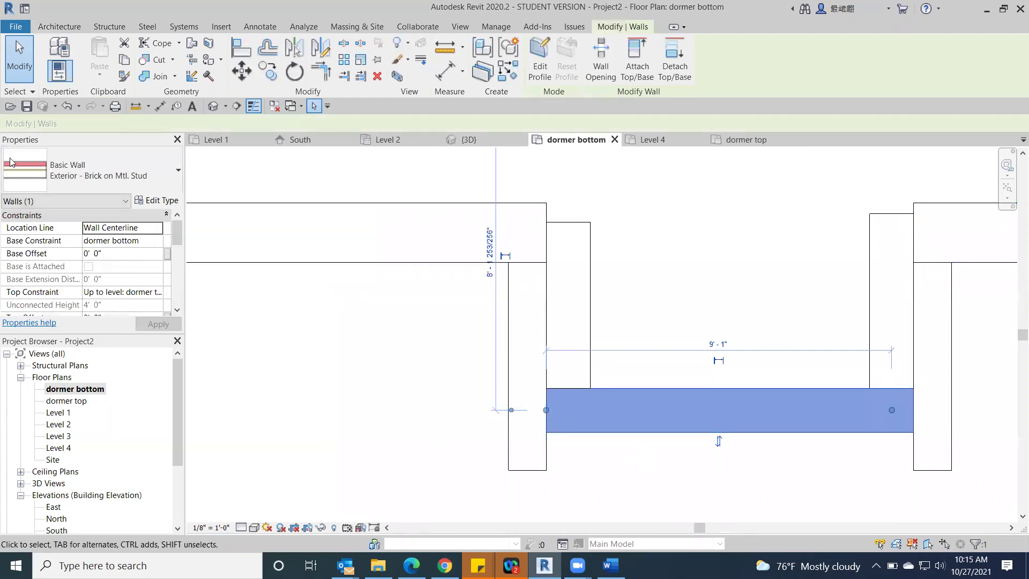
left_click(156, 203)
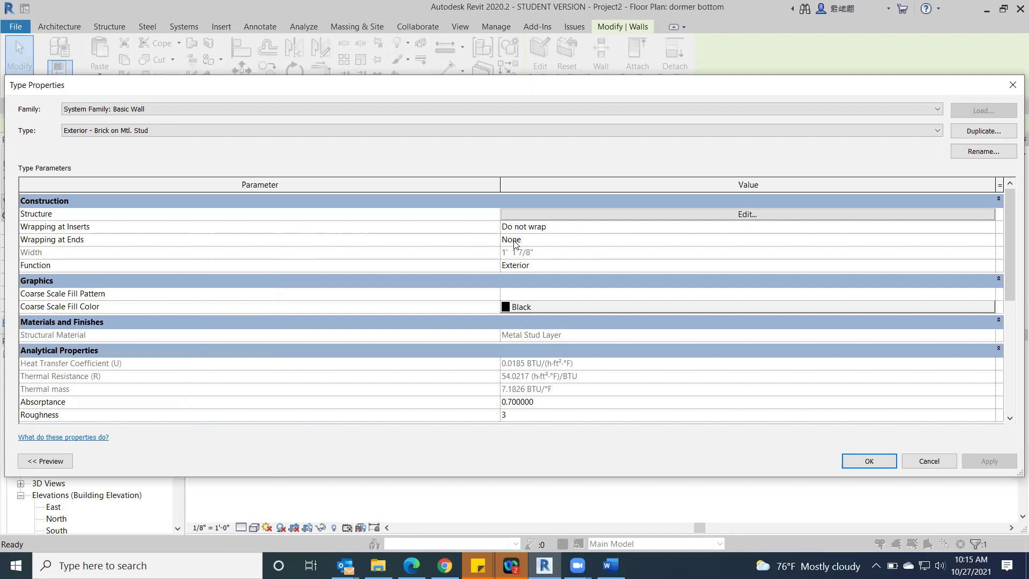
left_click(986, 239)
left_click(989, 239)
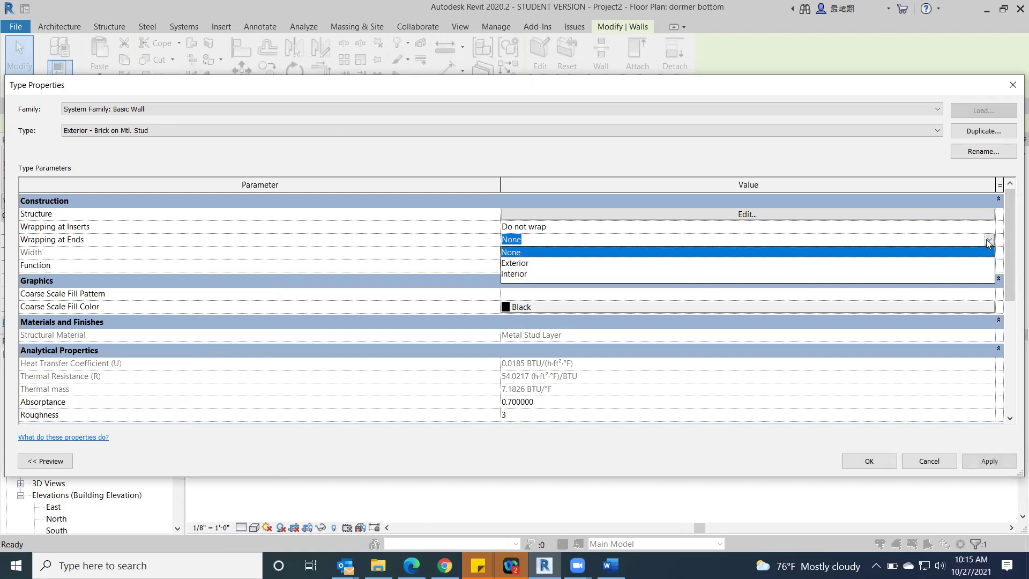
left_click(509, 264)
left_click(877, 466)
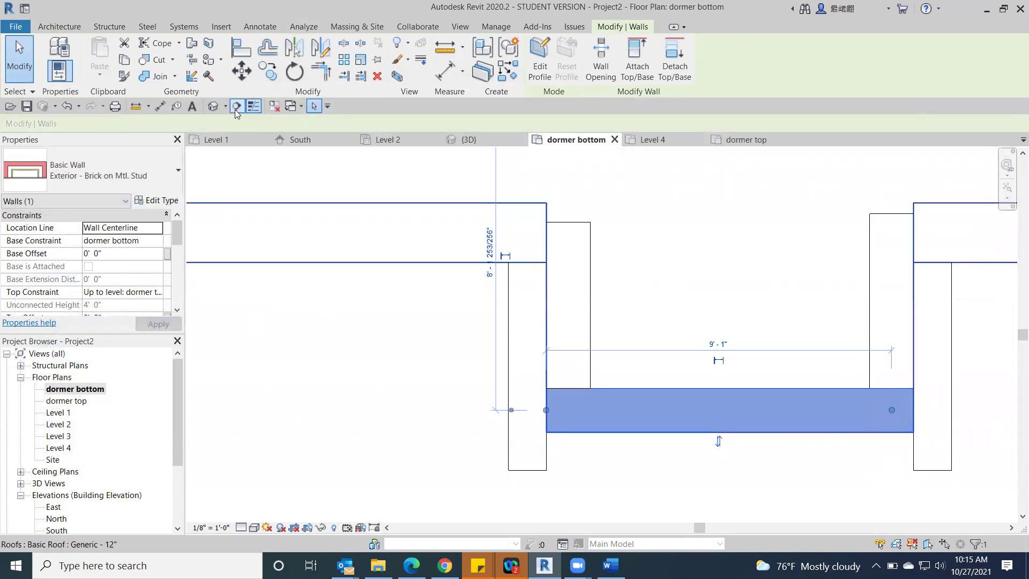
Inspect both front corners of the dormer walls from the left and right sides in 3D.
left_click(214, 108)
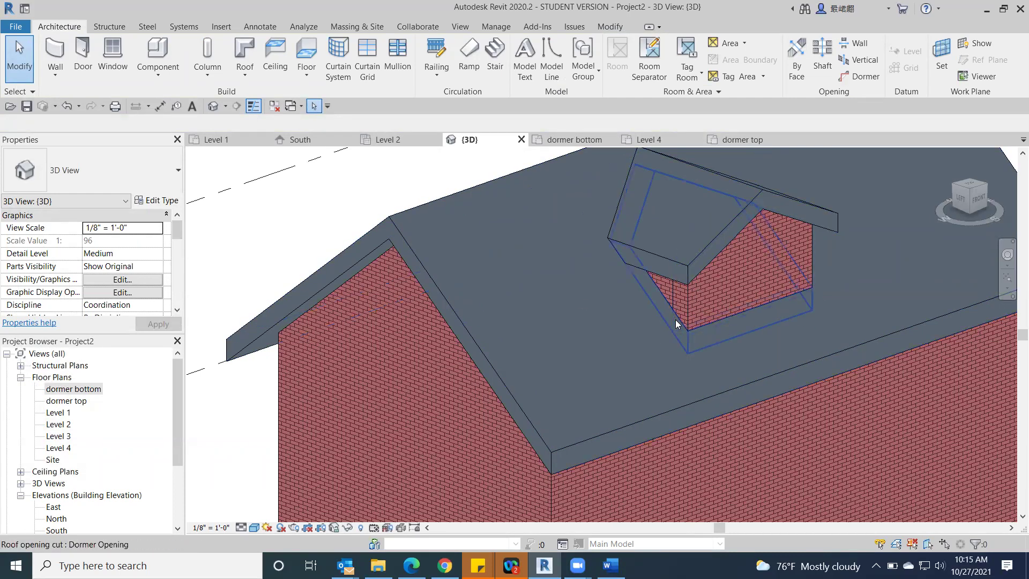
mouse_move(985, 199)
left_mouse_down()
mouse_move(922, 214)
mouse_move(710, 175)
mouse_move(966, 168)
left_mouse_up()
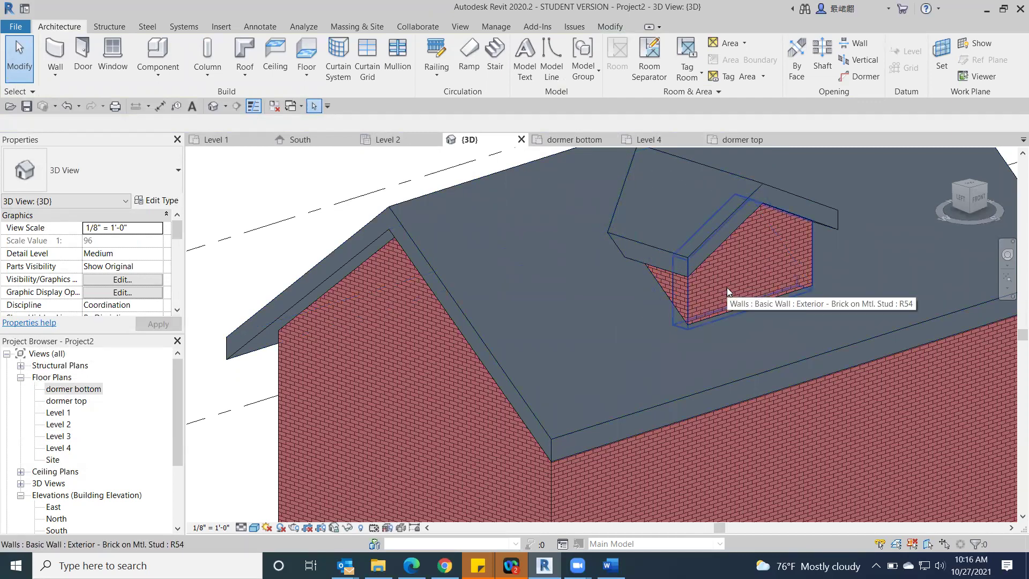
mouse_move(993, 189)
left_mouse_down()
mouse_move(949, 201)
mouse_move(788, 204)
left_mouse_up()
left_click(546, 359)
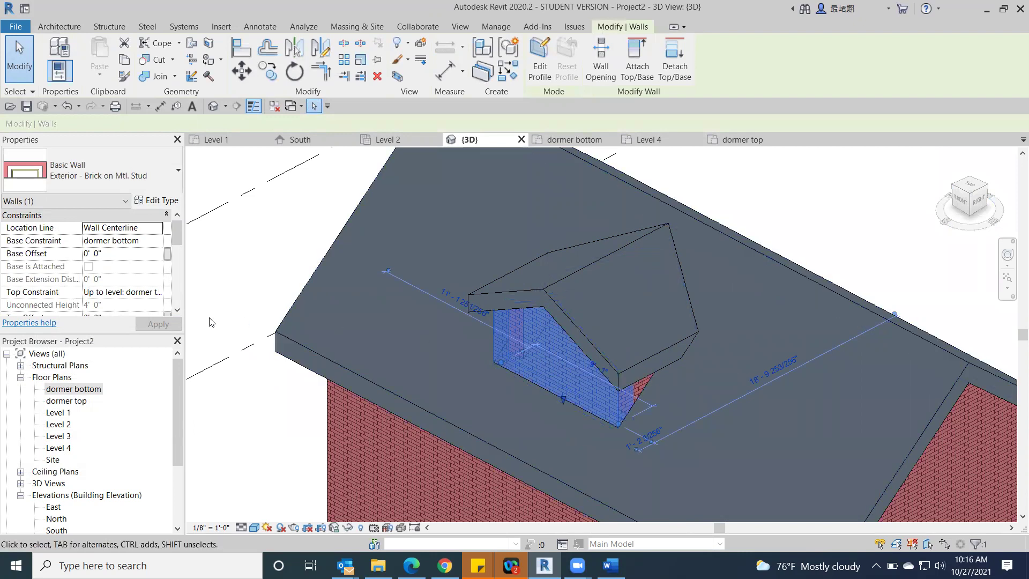
Open the dormer top floor plan and start a window placement with the Fixed 36" x 24" type.
double_click(78, 401)
left_click(518, 328)
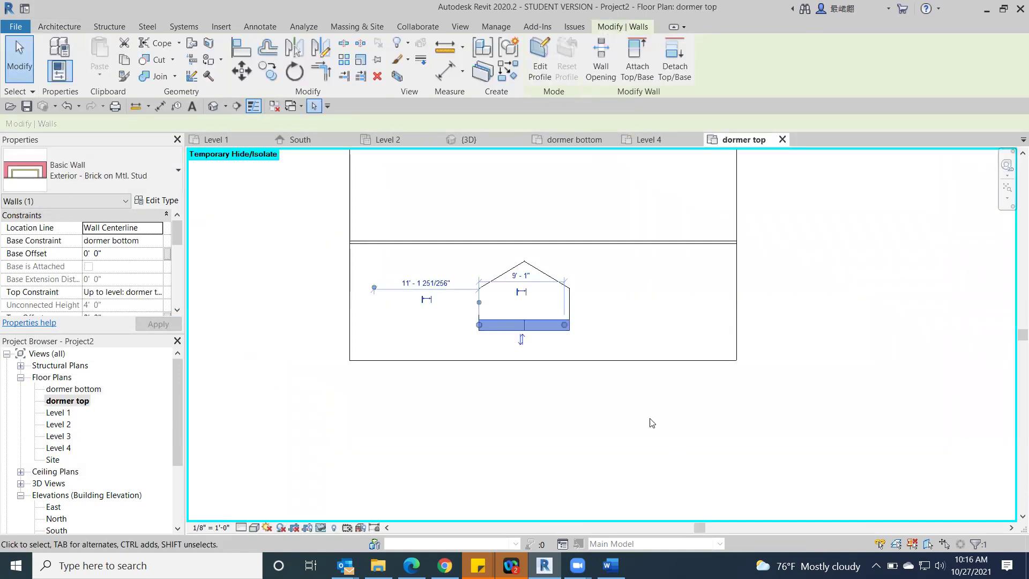
scroll(517, 331, "up", 2)
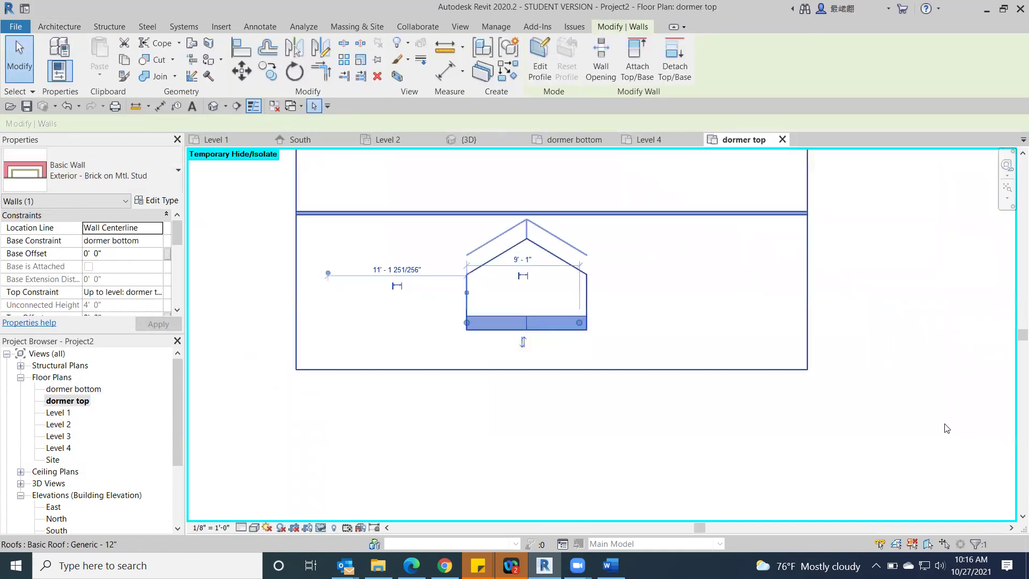
left_click(237, 262)
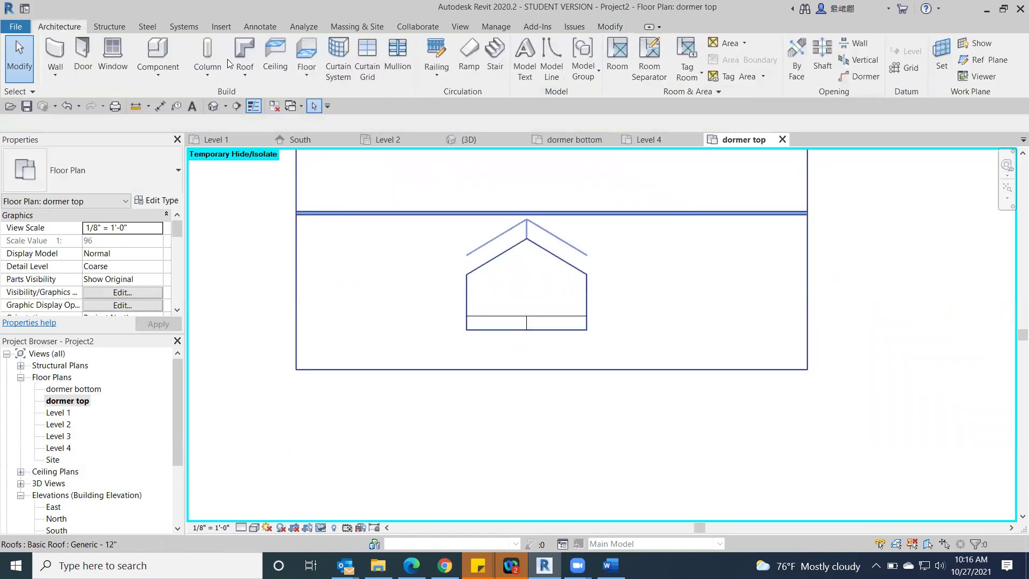
left_click(114, 51)
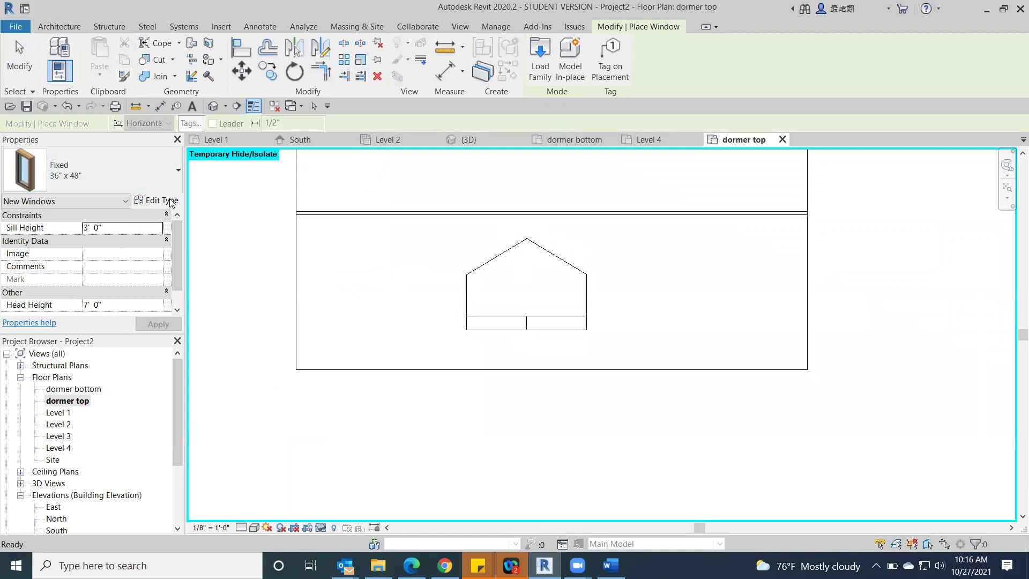
left_click(166, 168)
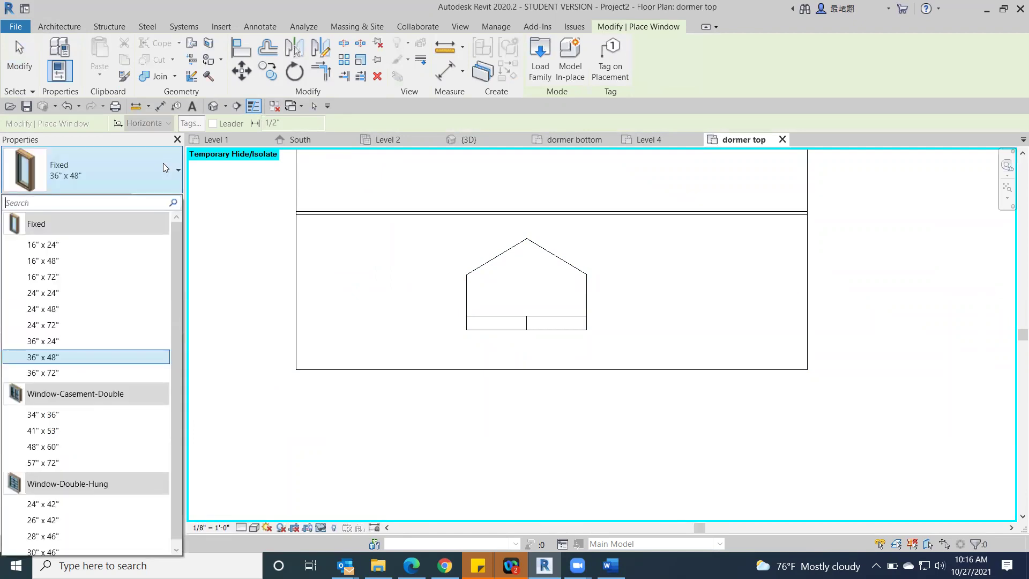
left_click(44, 245)
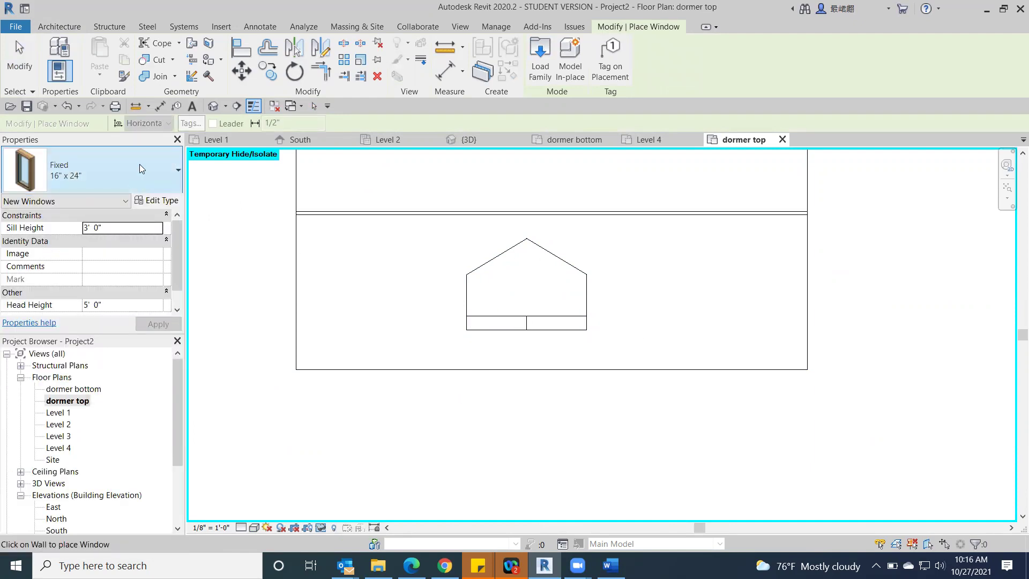
left_click(176, 172)
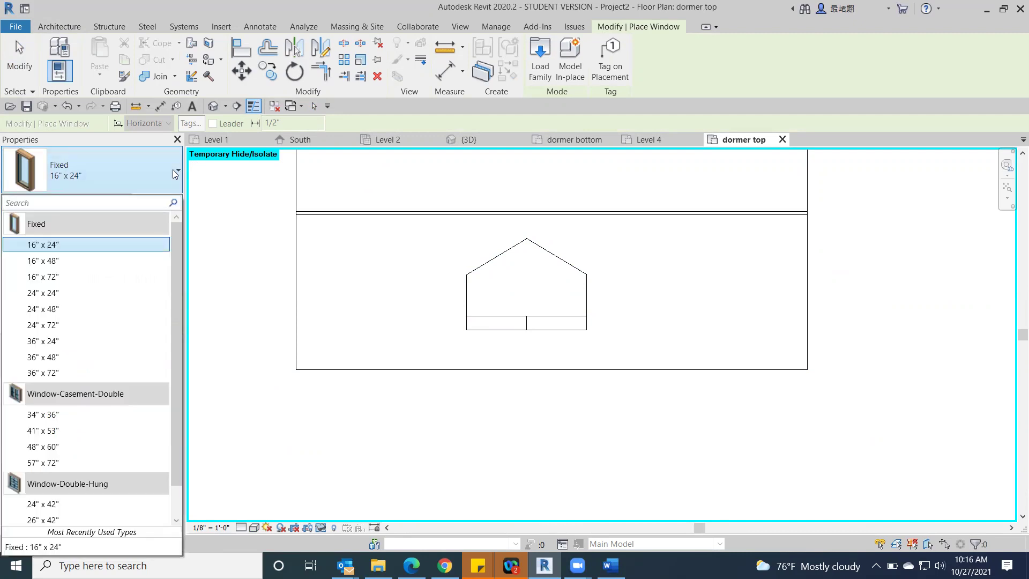
left_click(57, 262)
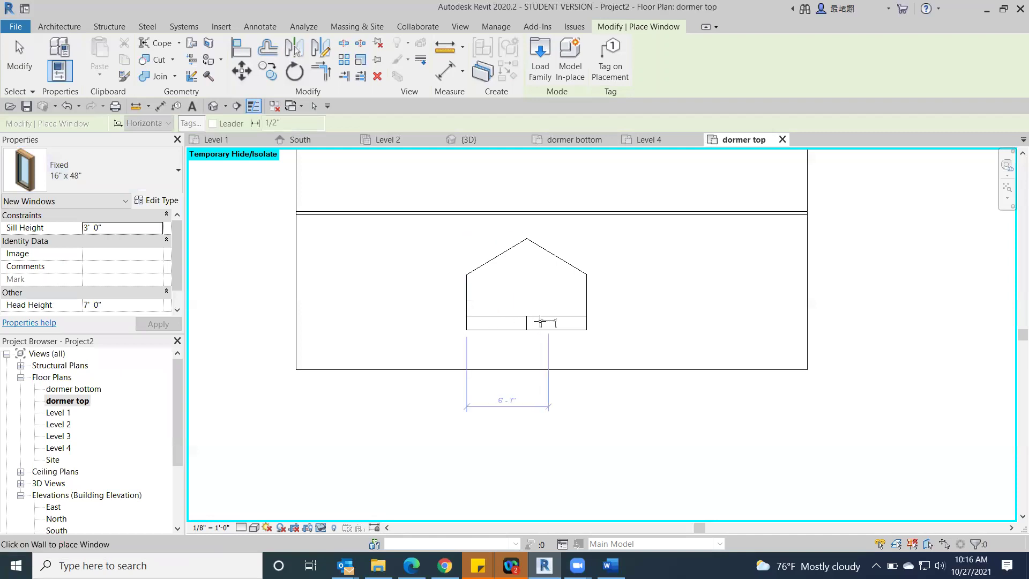
left_click(166, 173)
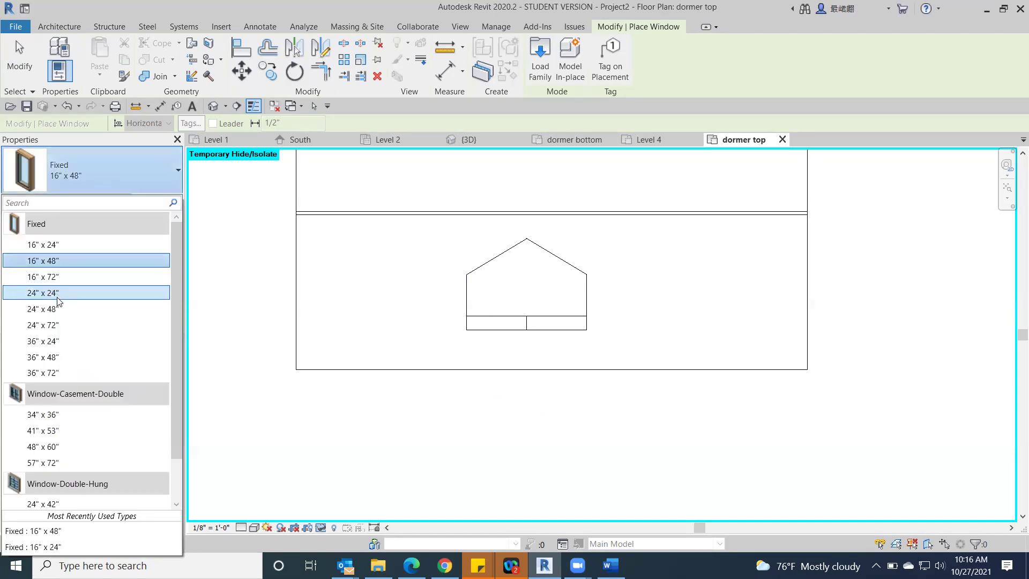
left_click(62, 341)
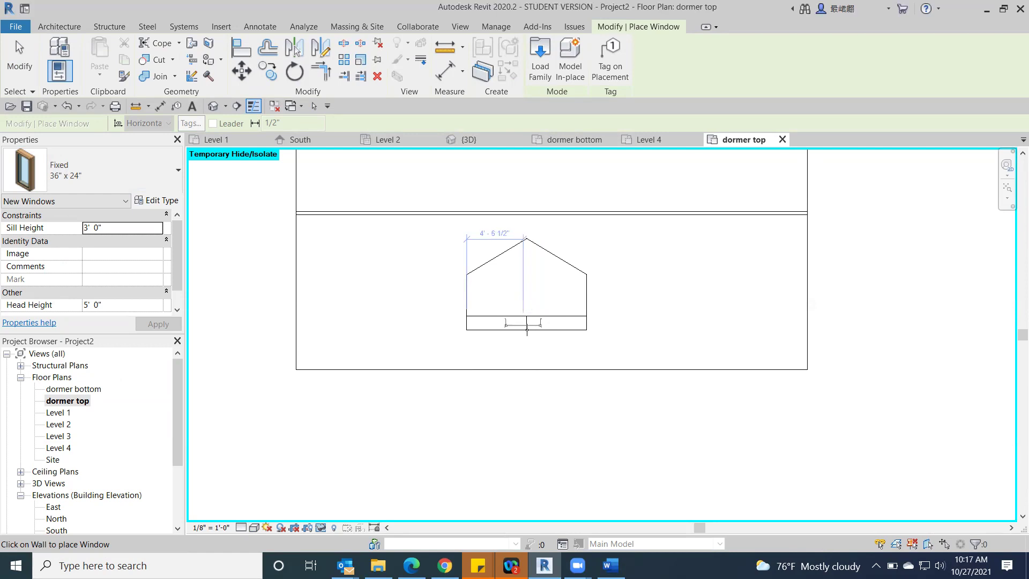
Try to place the 36" x 24" window at the middle of the dormer's front wall in the dormer top plan.
left_click(528, 329)
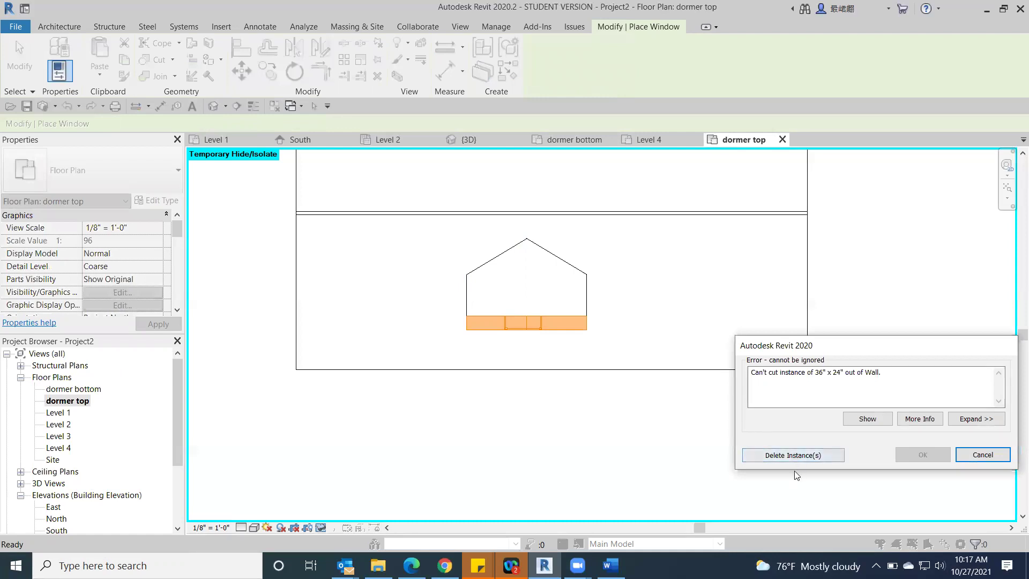
left_click(796, 457)
key("Escape")
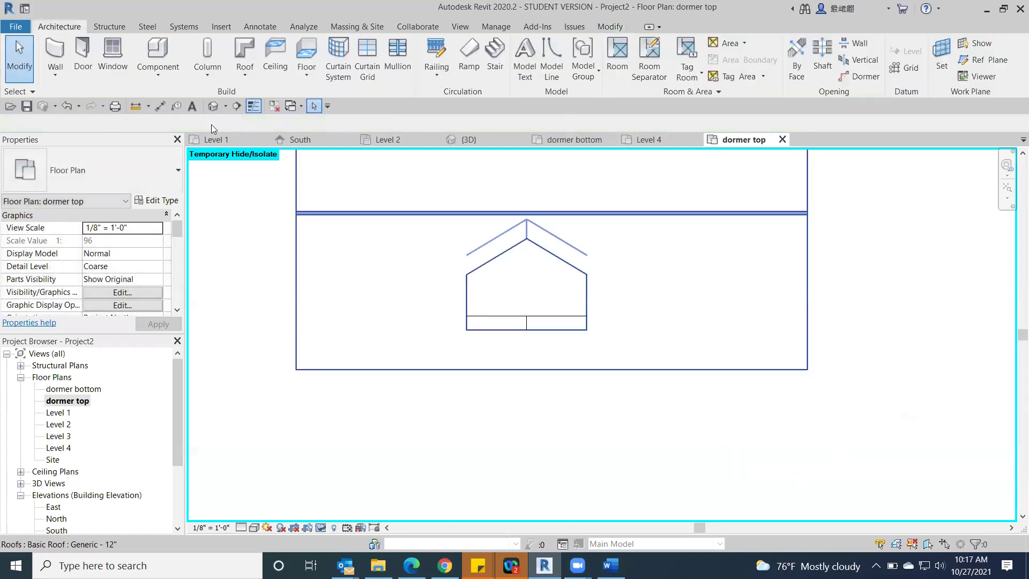
In the dormer bottom floor plan, place a Fixed 36" x 24" window centered in the dormer's front wall, 4' 3" to each side.
left_click(214, 110)
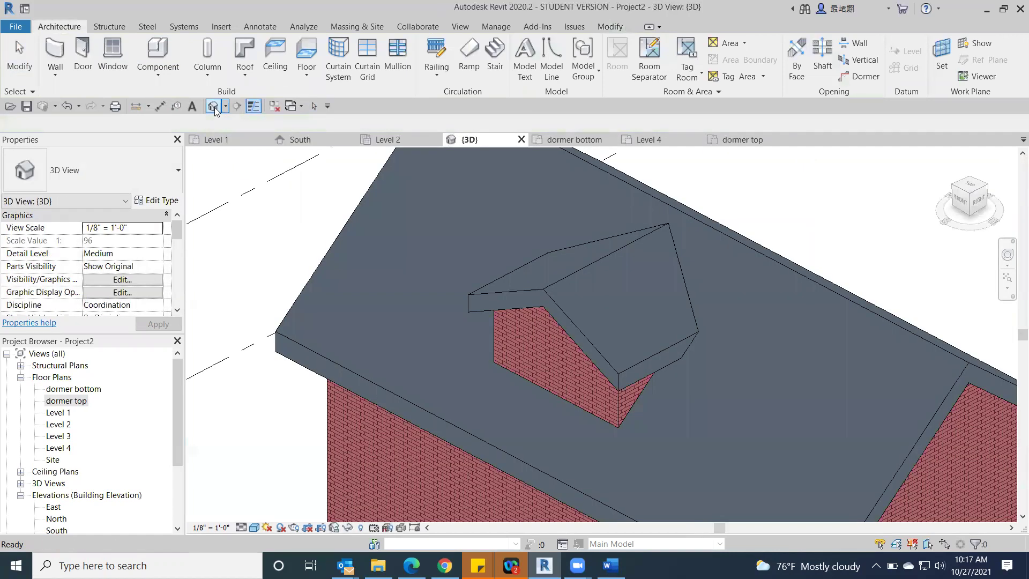
left_click(557, 349)
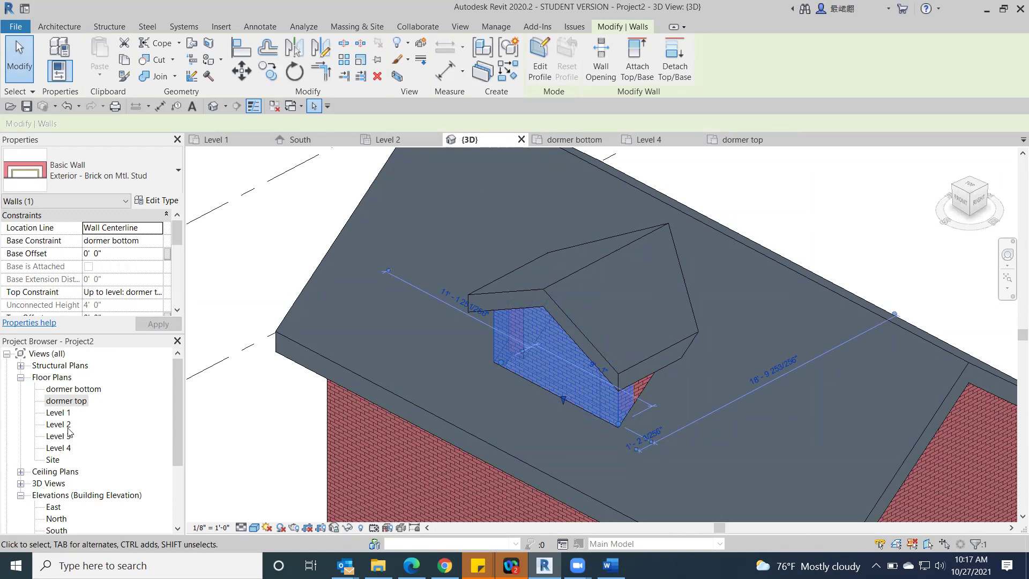
double_click(71, 390)
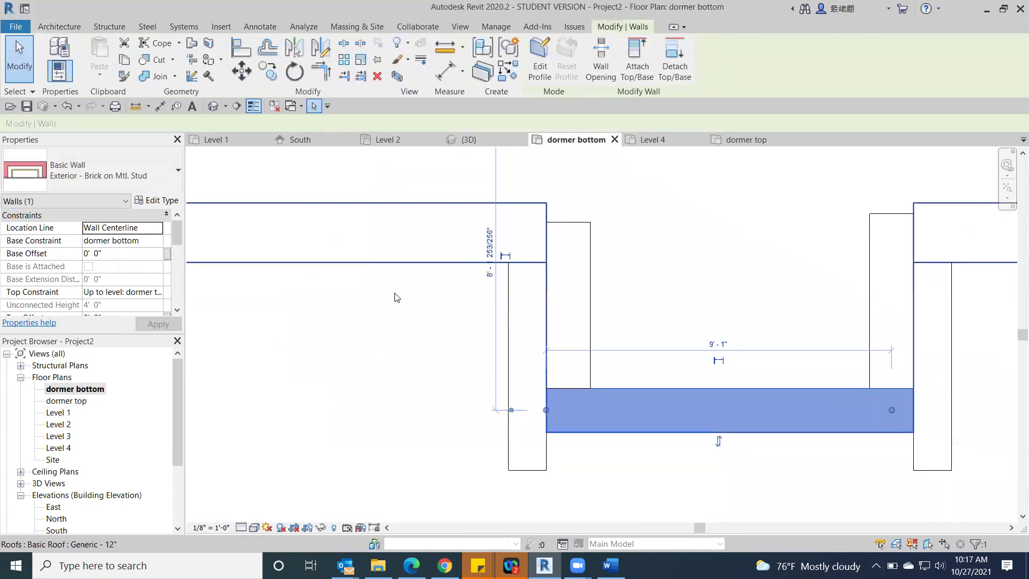
scroll(397, 297, "down", 2)
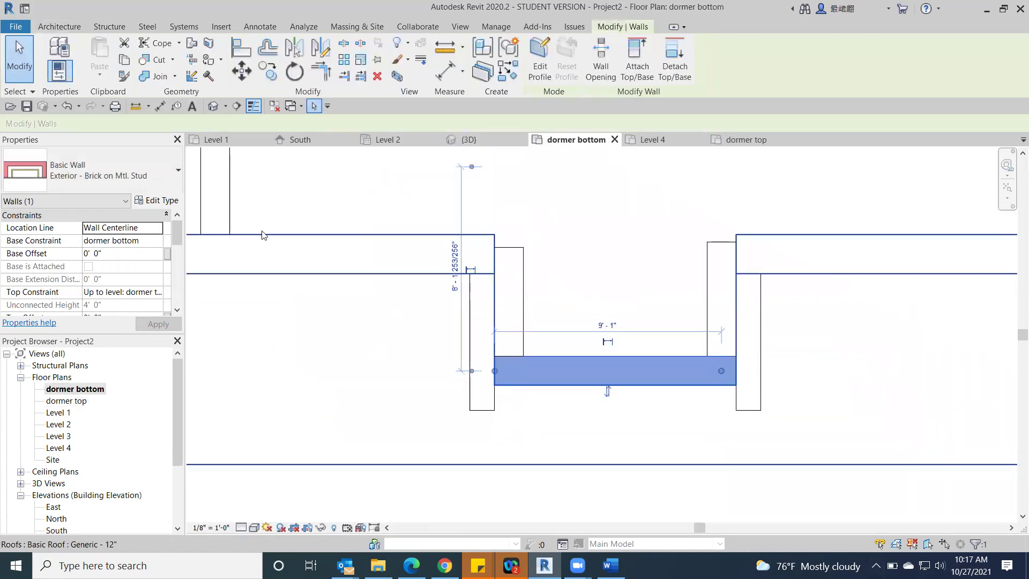
left_click(60, 27)
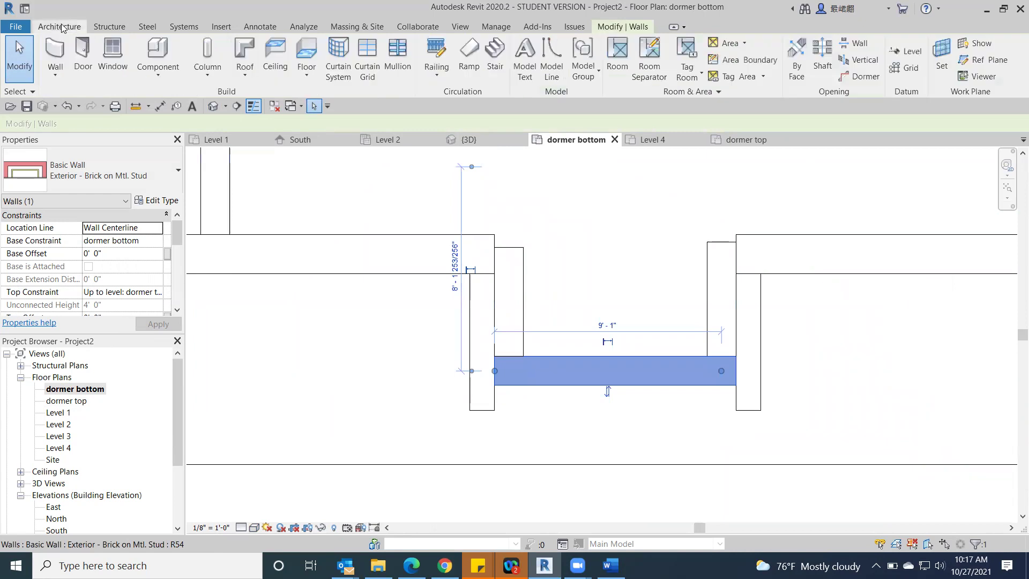
left_click(113, 53)
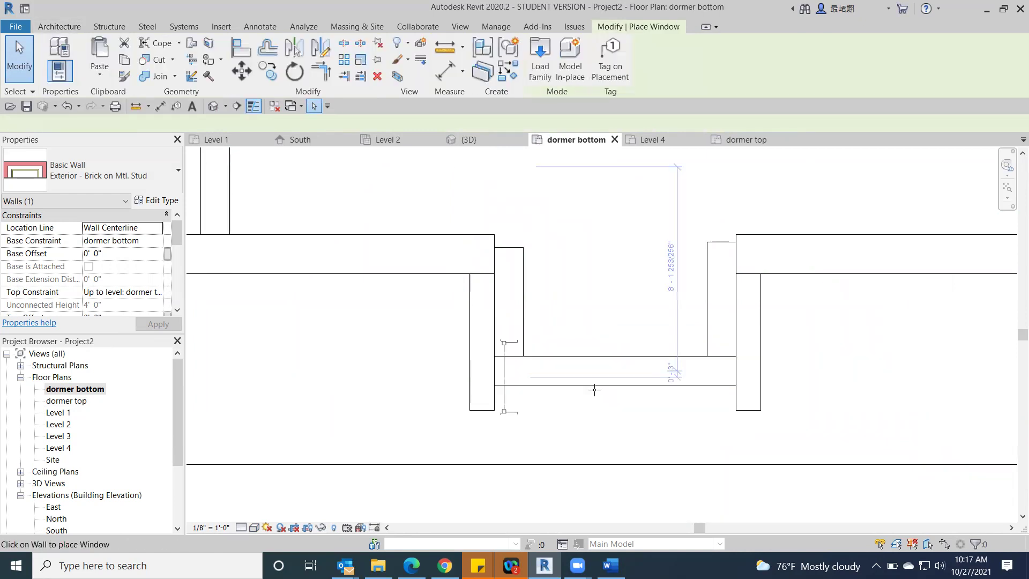
left_click(619, 377)
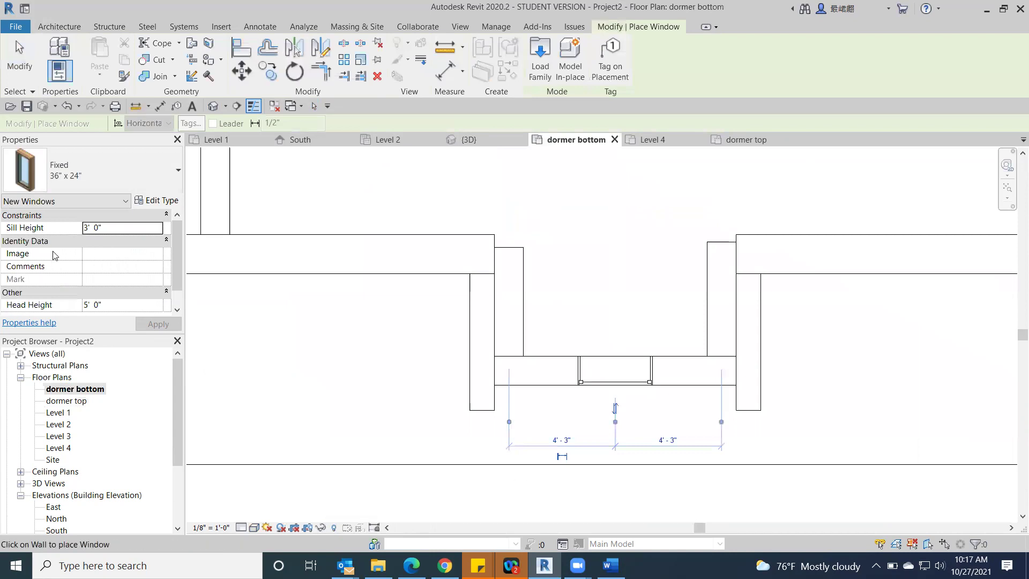
left_click(19, 53)
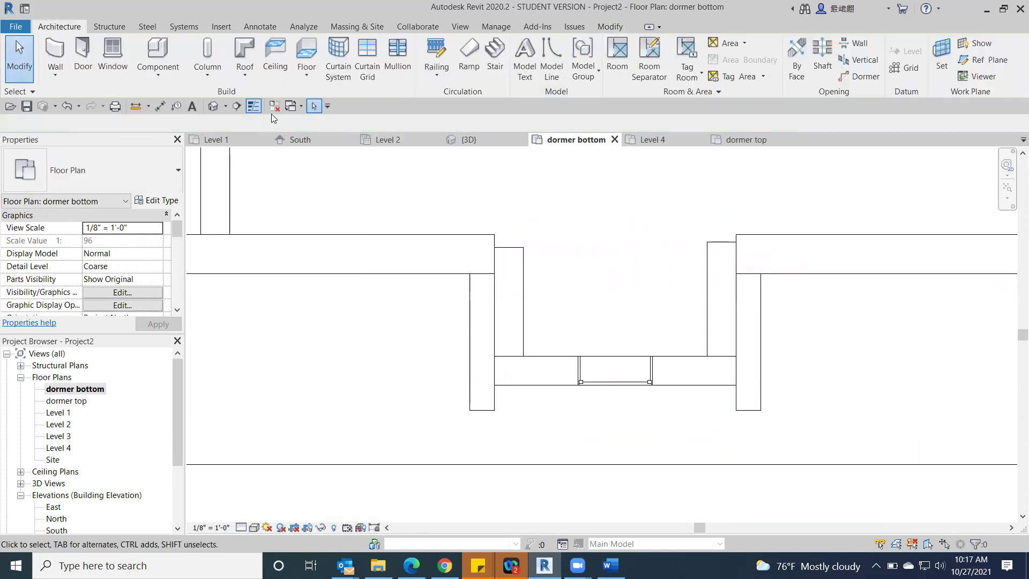
Inspect the new dormer window in 3D from the front and at an angle, checking its position below the gable.
left_click(208, 109)
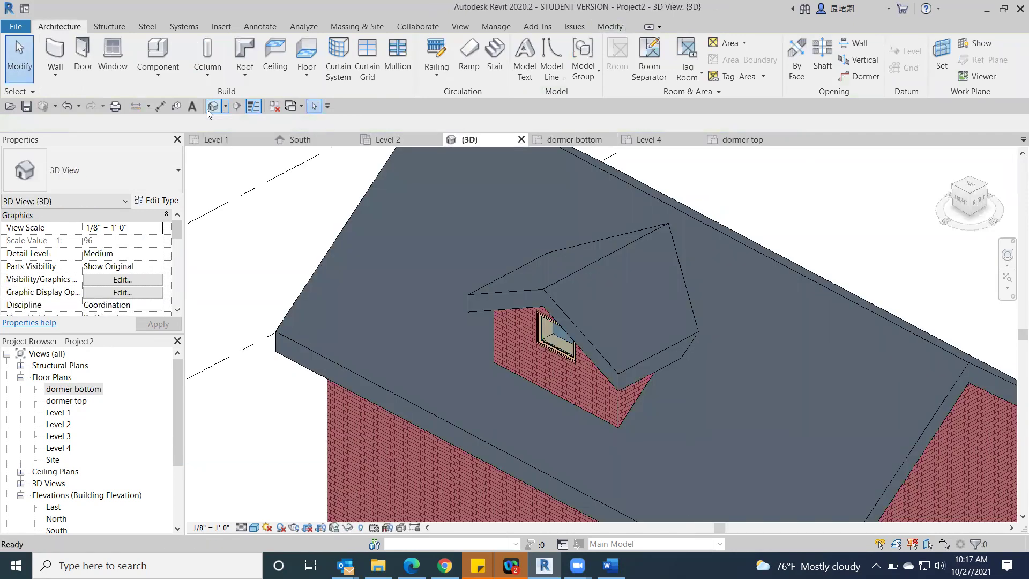
left_click_drag(957, 202, 725, 231)
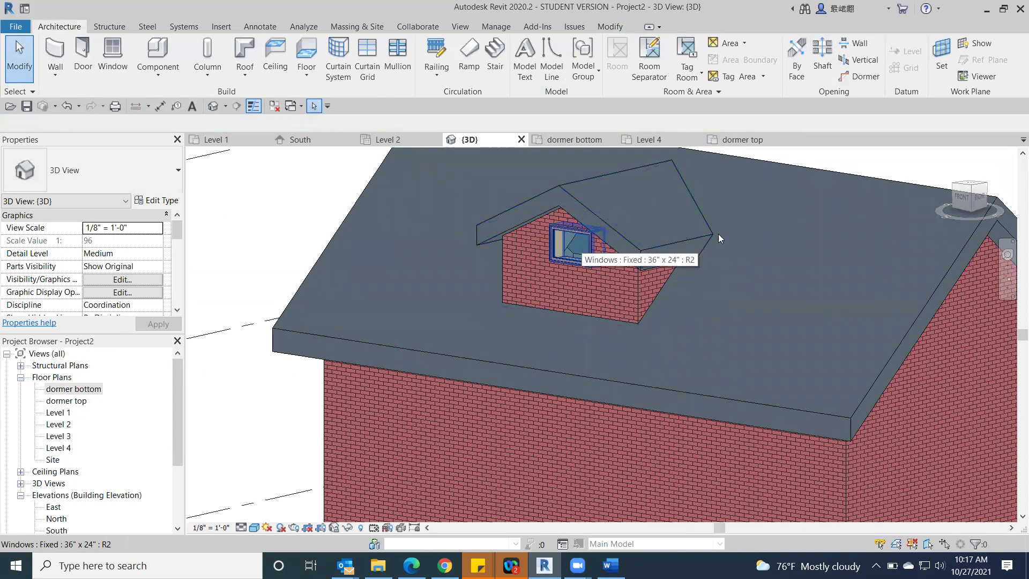
left_click(965, 197)
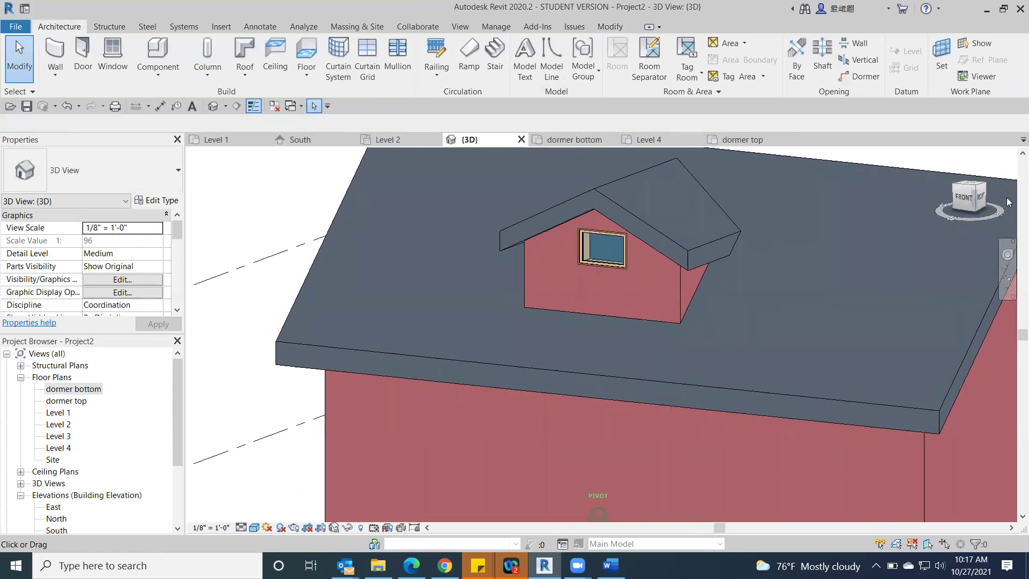
left_click(973, 200)
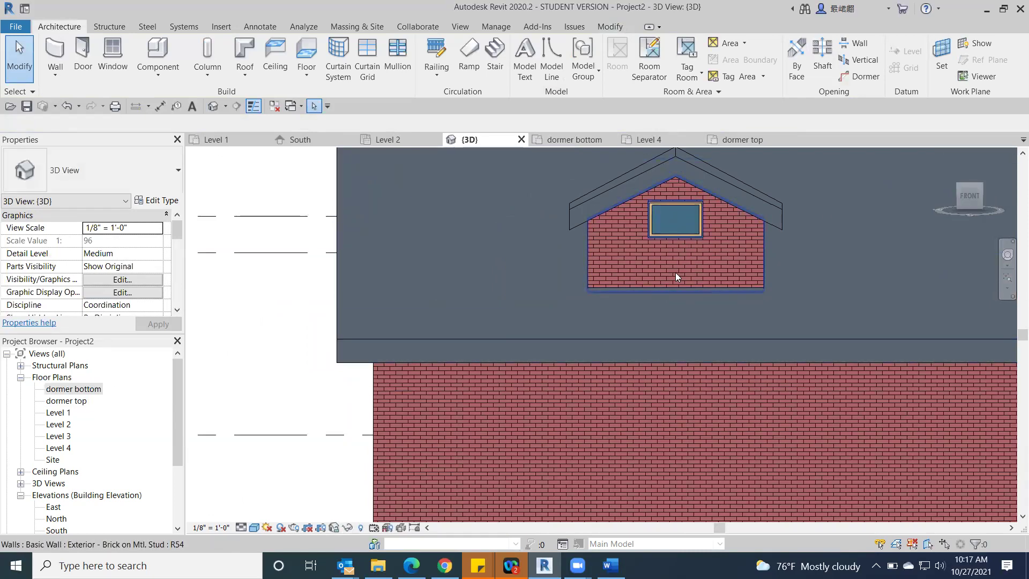
left_click(700, 227)
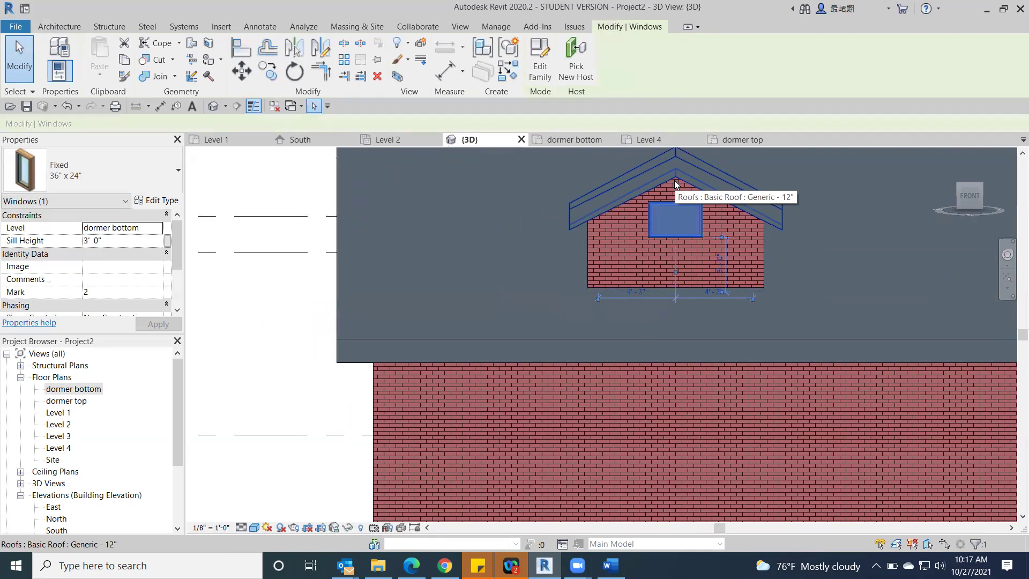
left_click(968, 199)
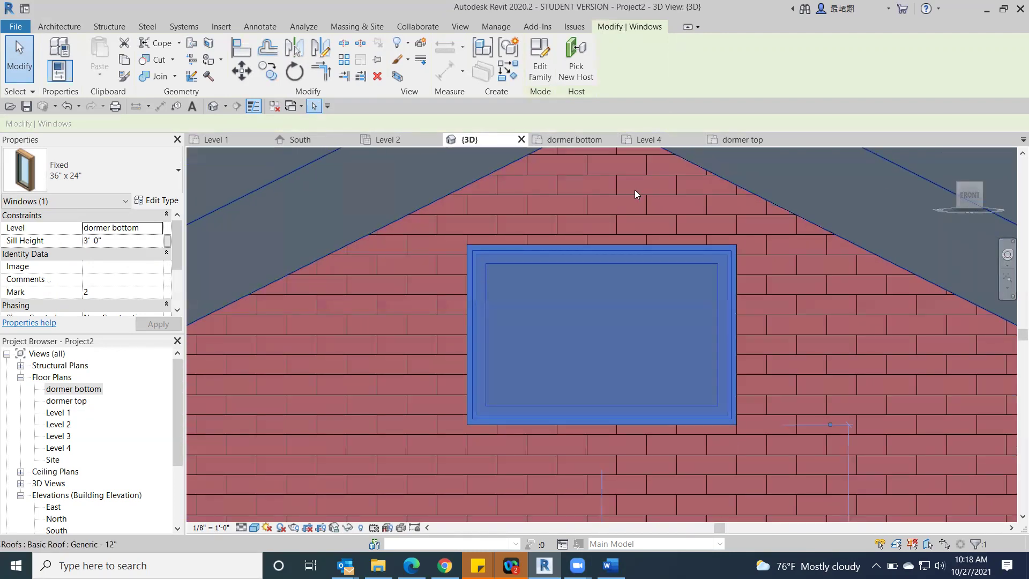
scroll(613, 259, "down", 2)
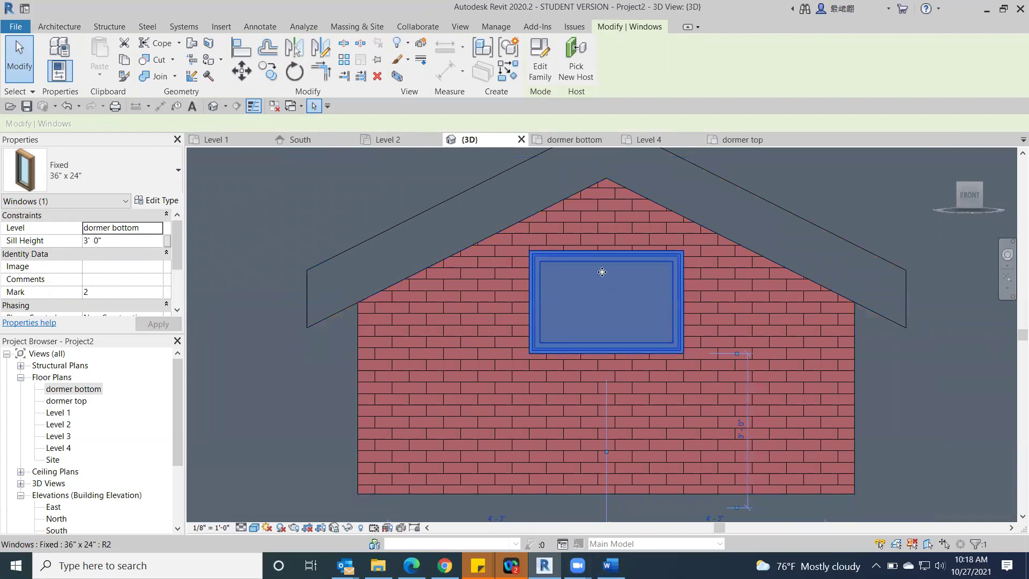
scroll(603, 272, "down", 2)
scroll(602, 272, "down", 2)
key("Escape")
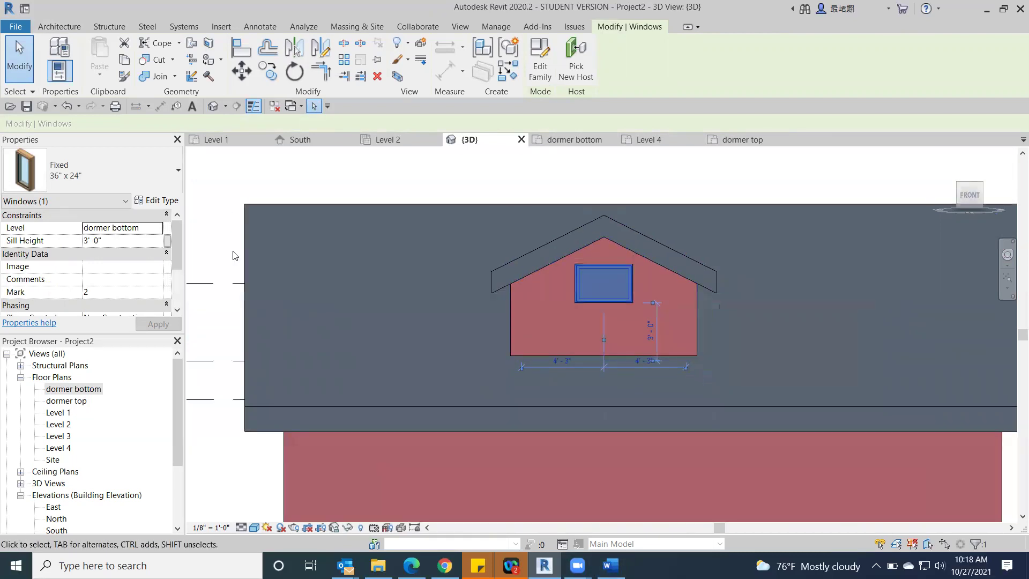
left_click(980, 186)
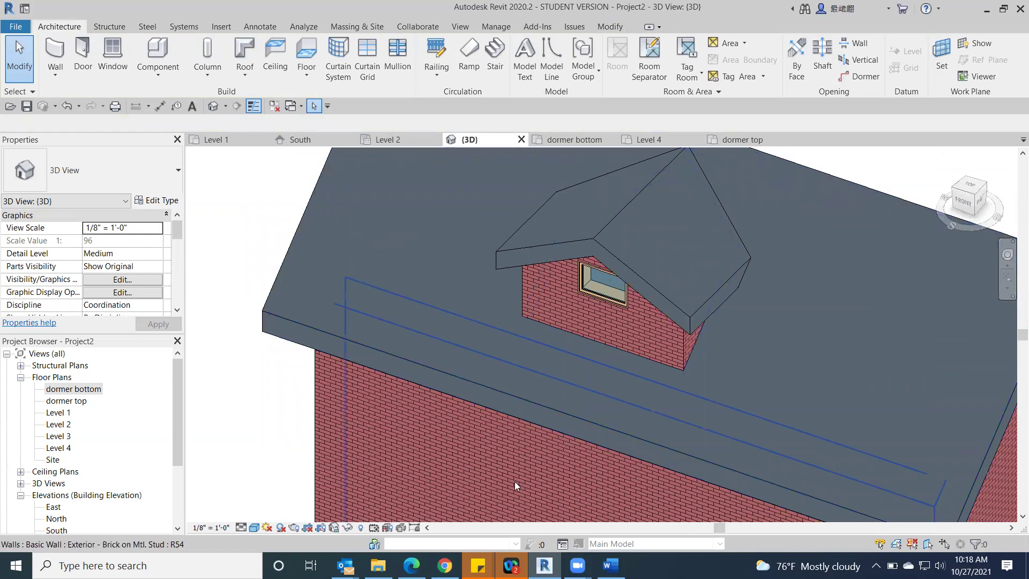
Switch to the Class 16 document in Word to review the dormer window outline, and return to the Revit model.
mouse_move(611, 566)
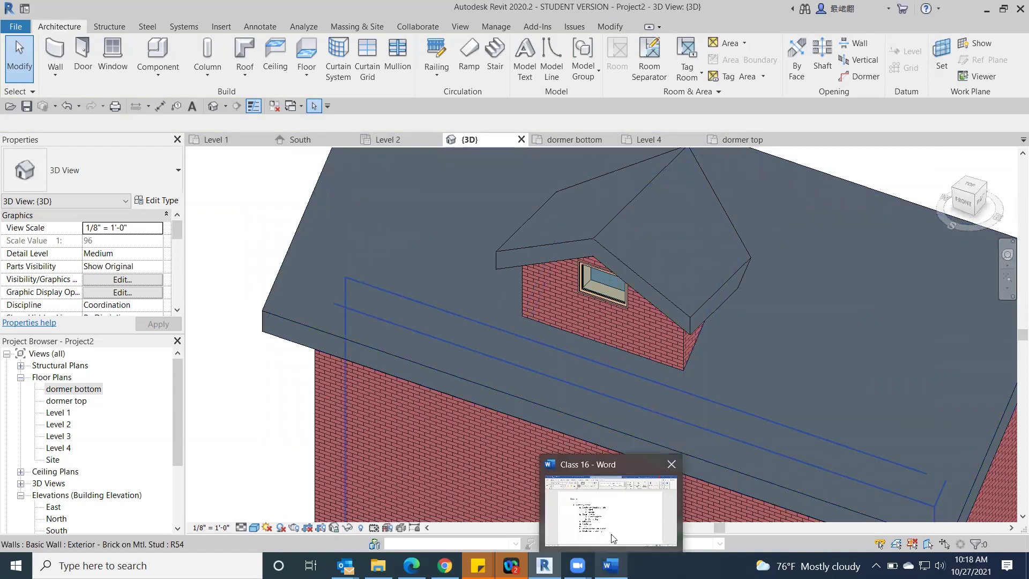
left_click(611, 509)
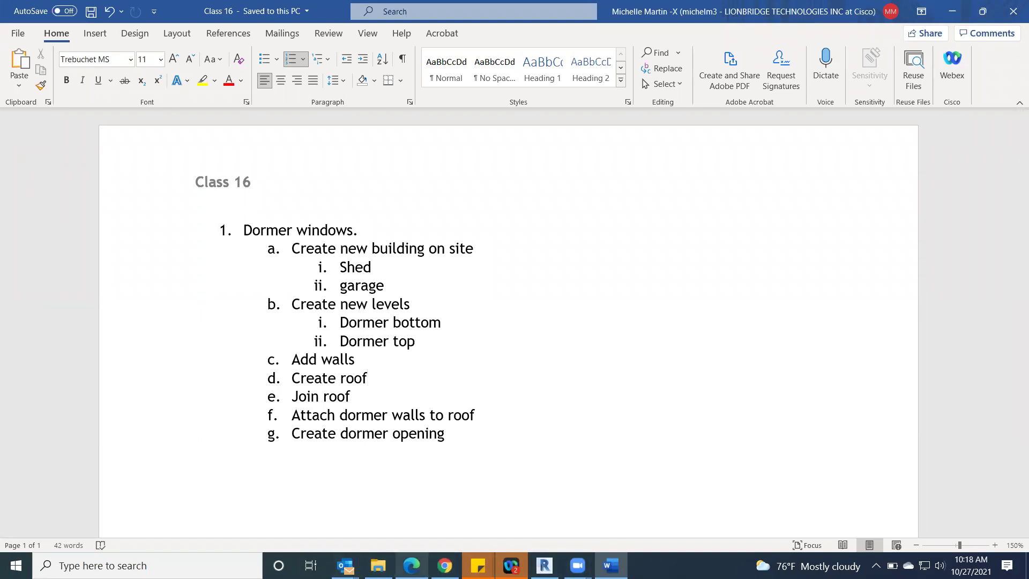
left_click(544, 566)
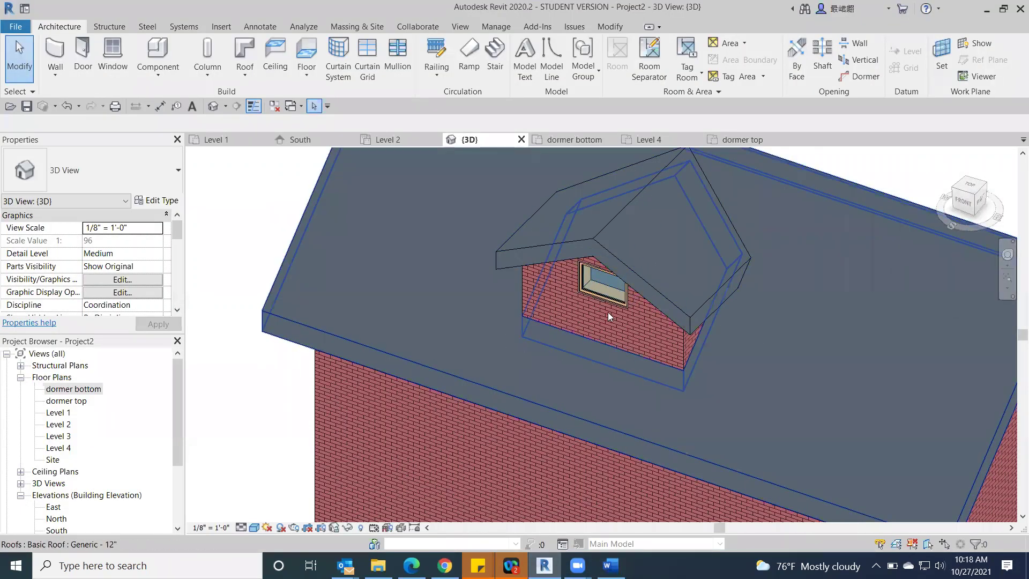
View the building from the back in 3D and examine the dormer bottom and dormer top level lines.
left_click(979, 205)
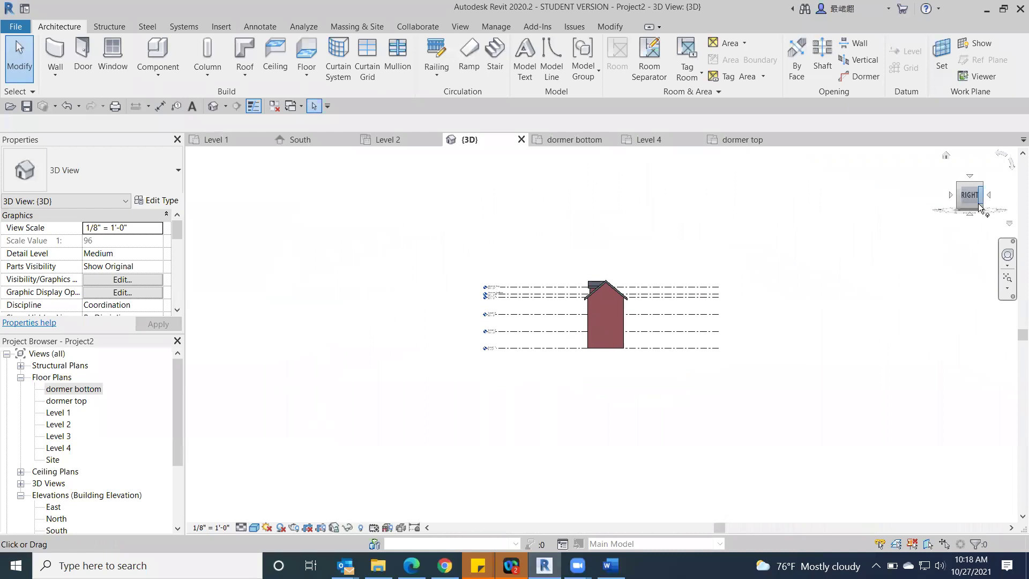
left_click(979, 205)
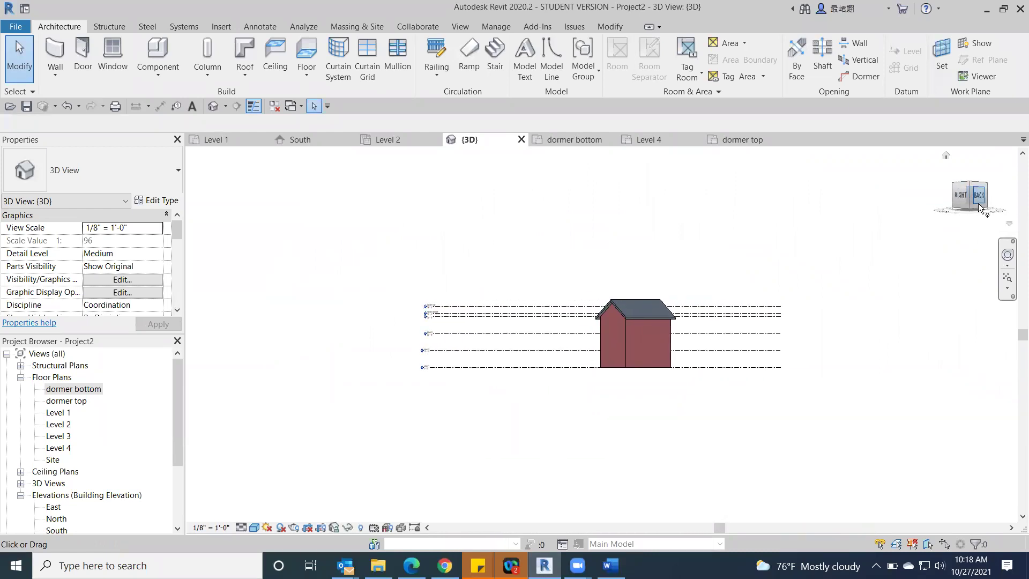
left_click(979, 205)
scroll(429, 354, "up", 3)
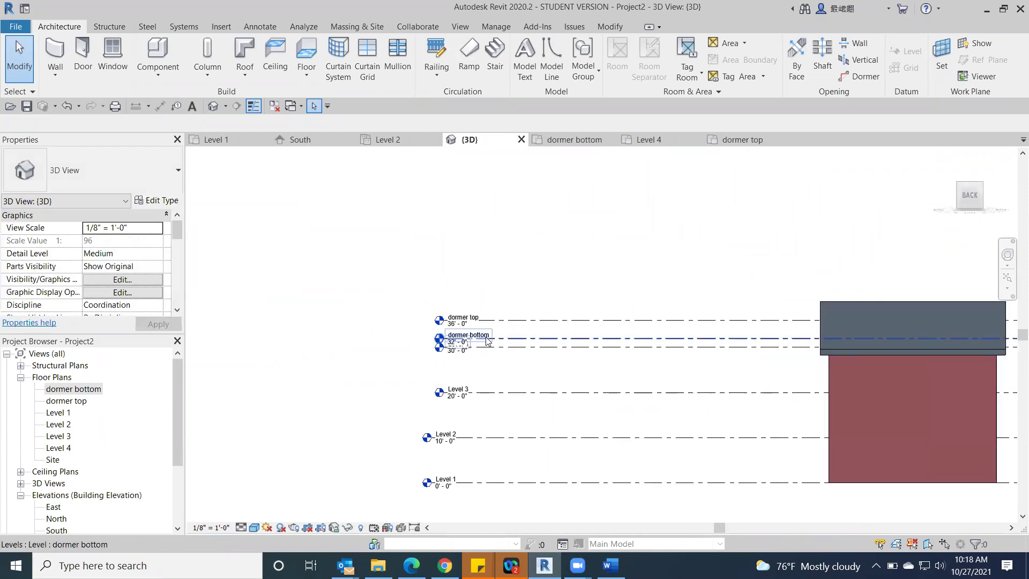
Compare the dormer top and dormer bottom level lines with the back roof slope in the 3D back view.
scroll(902, 300, "up", 3)
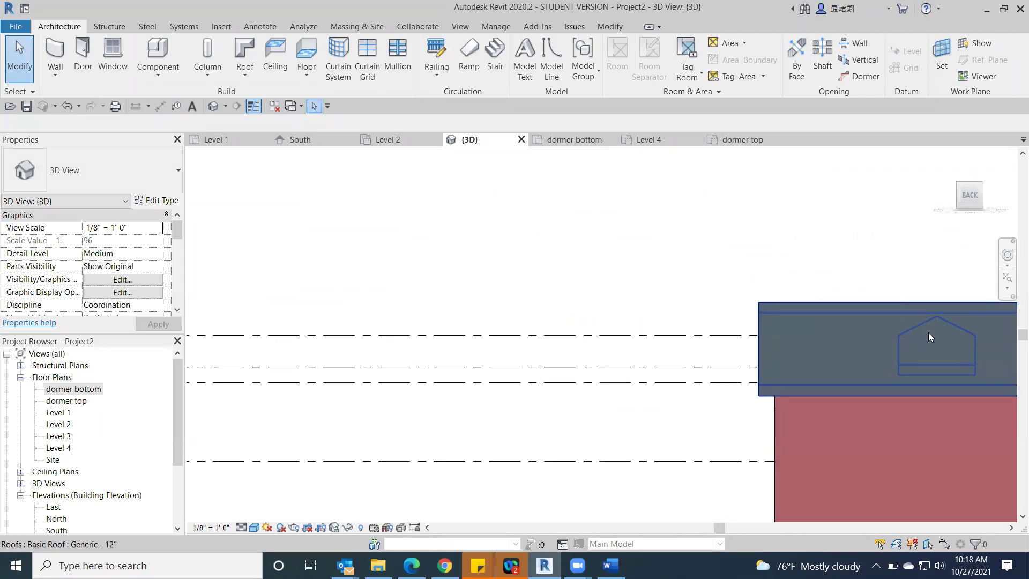
middle_click_drag(931, 337, 797, 302)
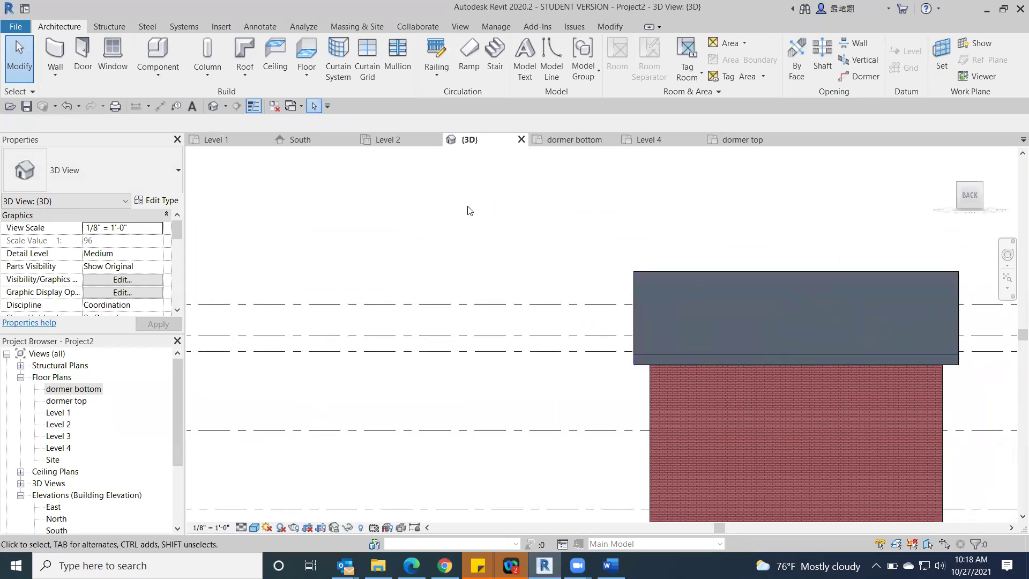
middle_click_drag(464, 360, 520, 327)
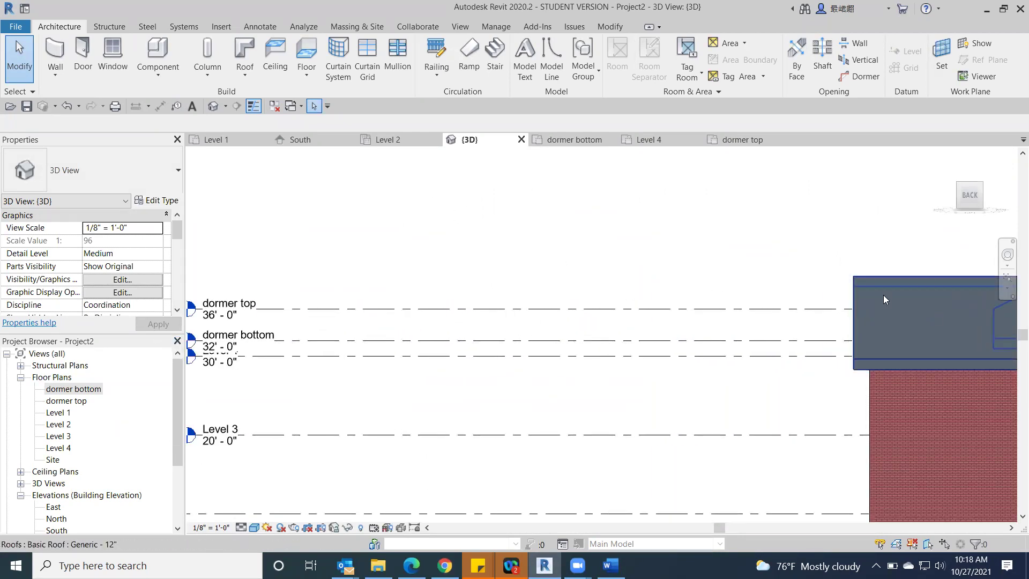
scroll(885, 299, "down", 2)
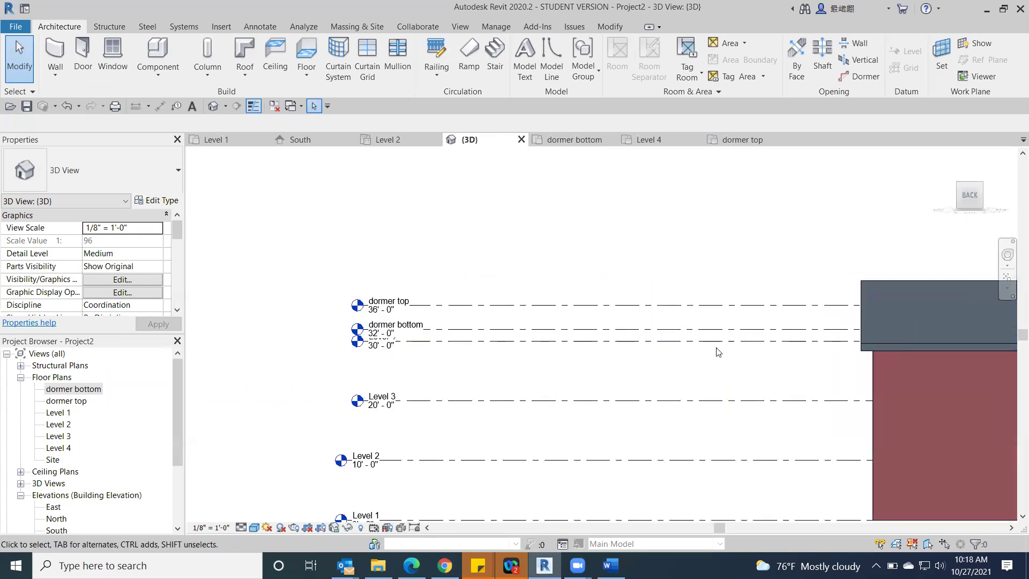
middle_click_drag(856, 303, 638, 281)
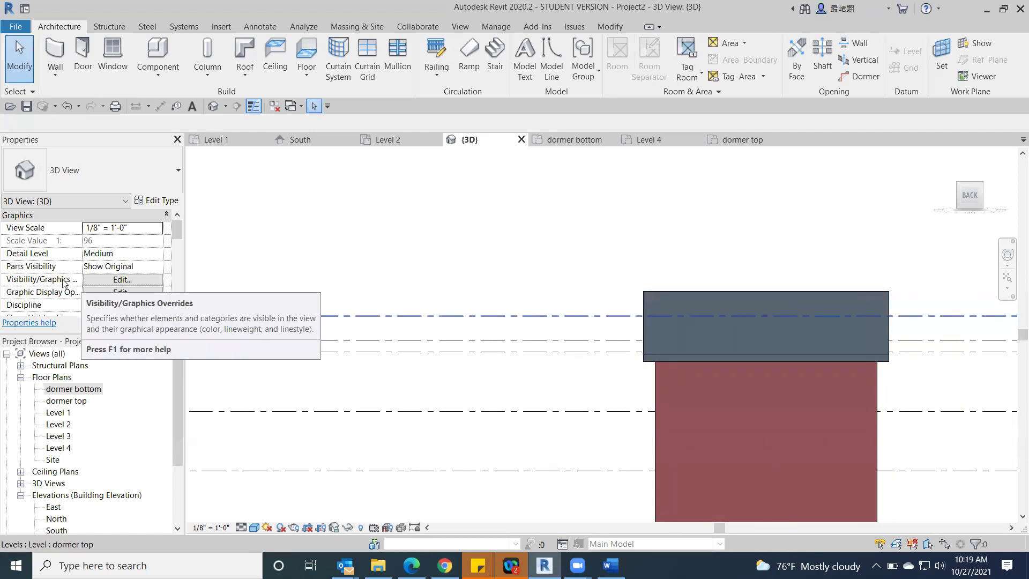
Open the dormer bottom floor plan and dismiss the save reminder without saving the project.
double_click(66, 390)
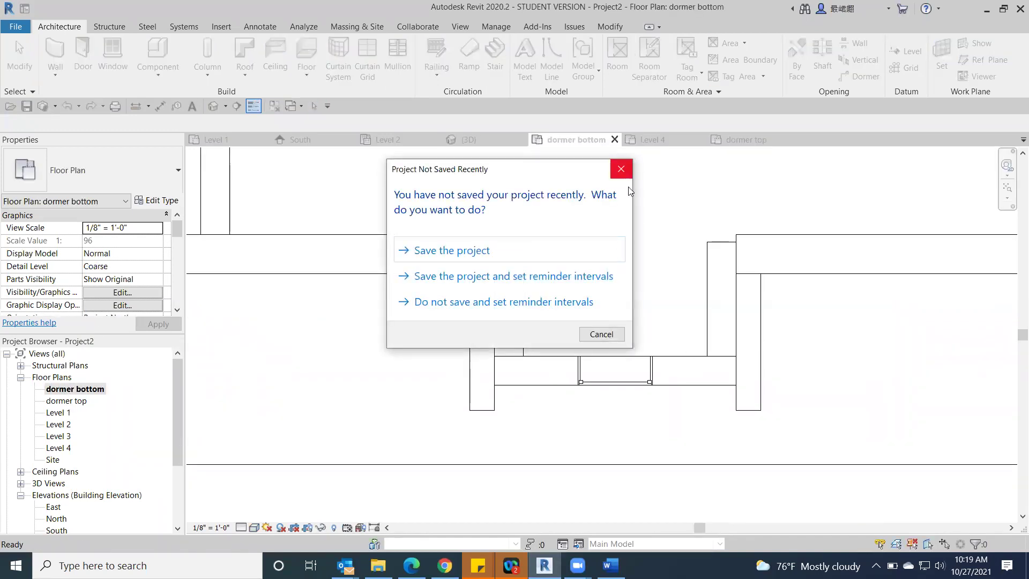
left_click(620, 167)
scroll(692, 257, "up", 3)
middle_click_drag(685, 268, 675, 553)
scroll(649, 362, "up", 1)
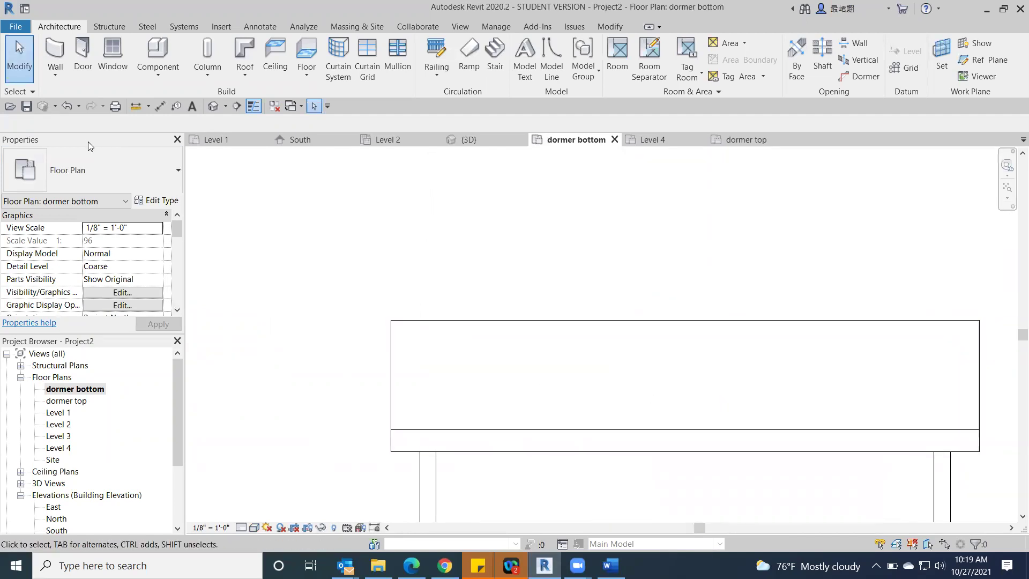
Draw a U-shaped chain of Exterior - Brick on Mtl. Stud walls on the back roof slope, with 3' sides and a 12' front.
left_click(53, 47)
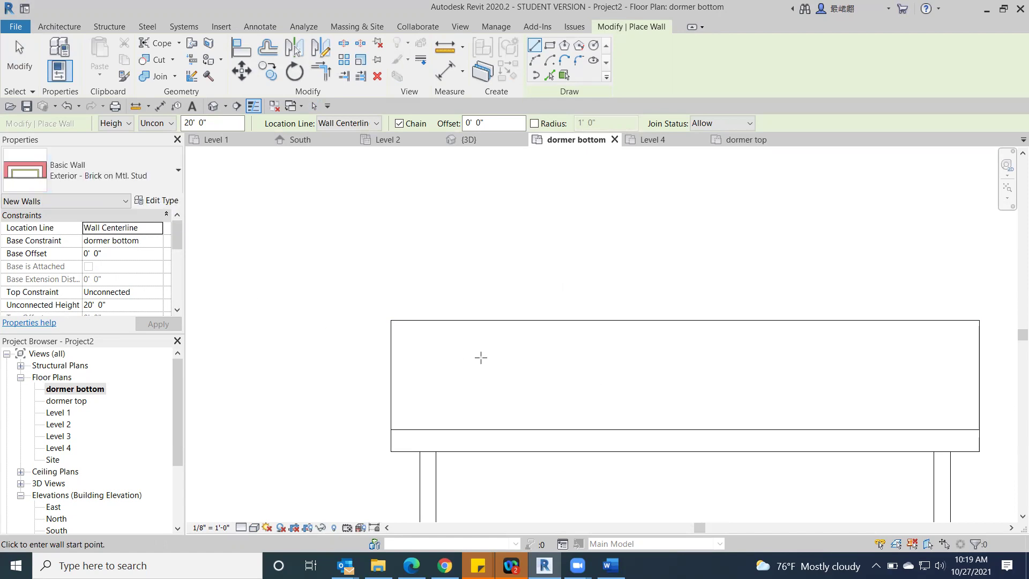
left_click(668, 392)
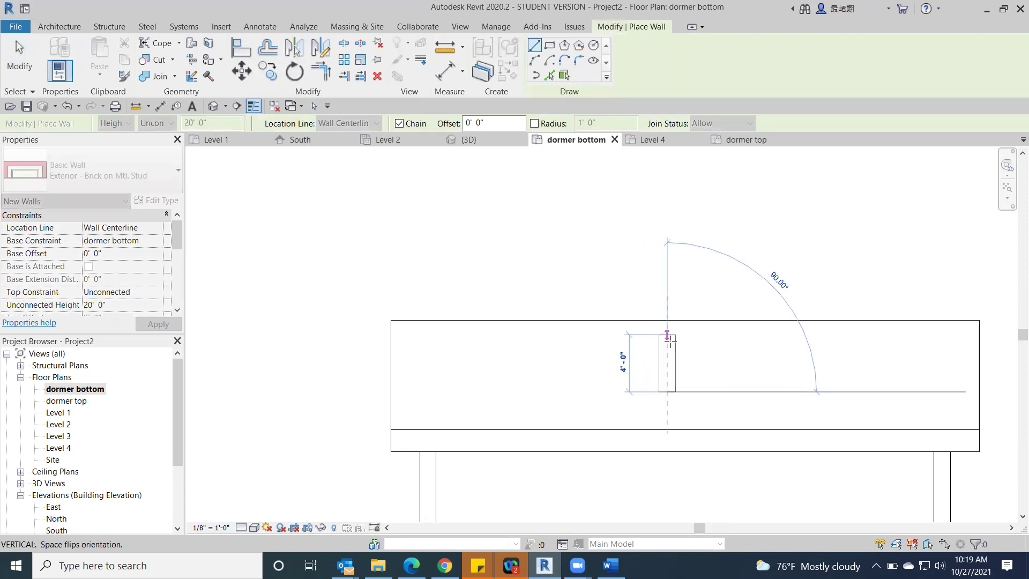
left_click(667, 349)
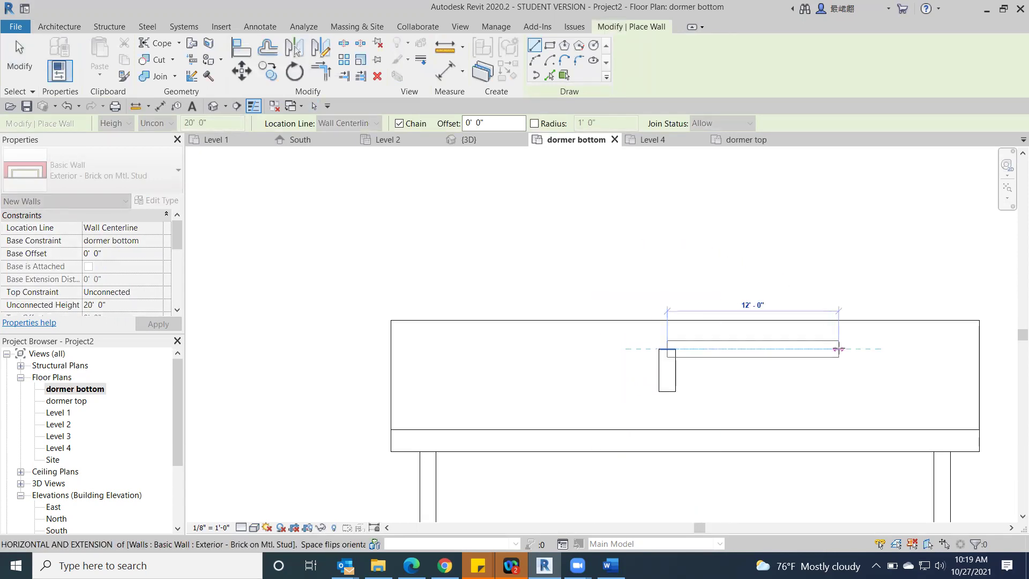
left_click(839, 349)
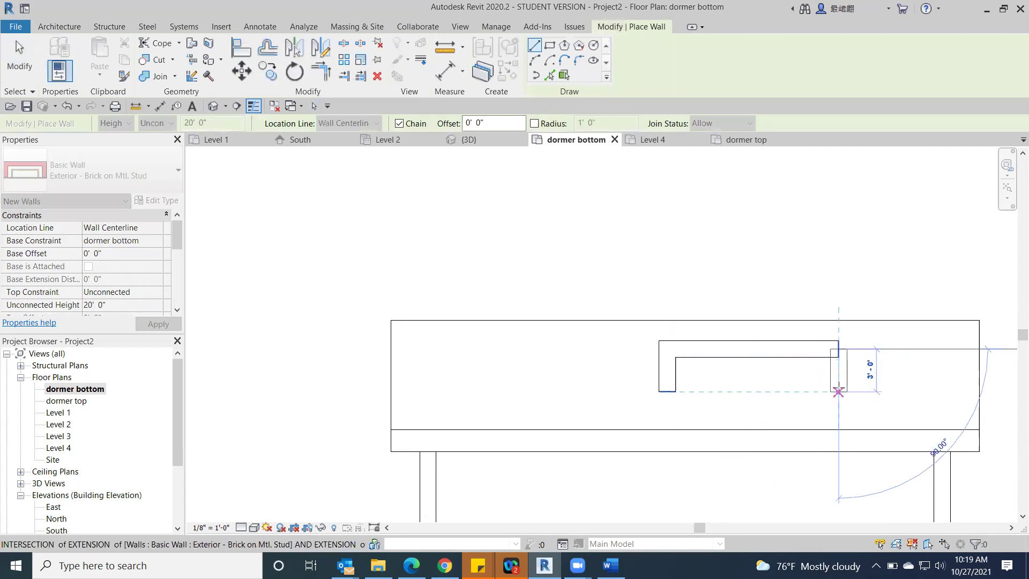
left_click(839, 392)
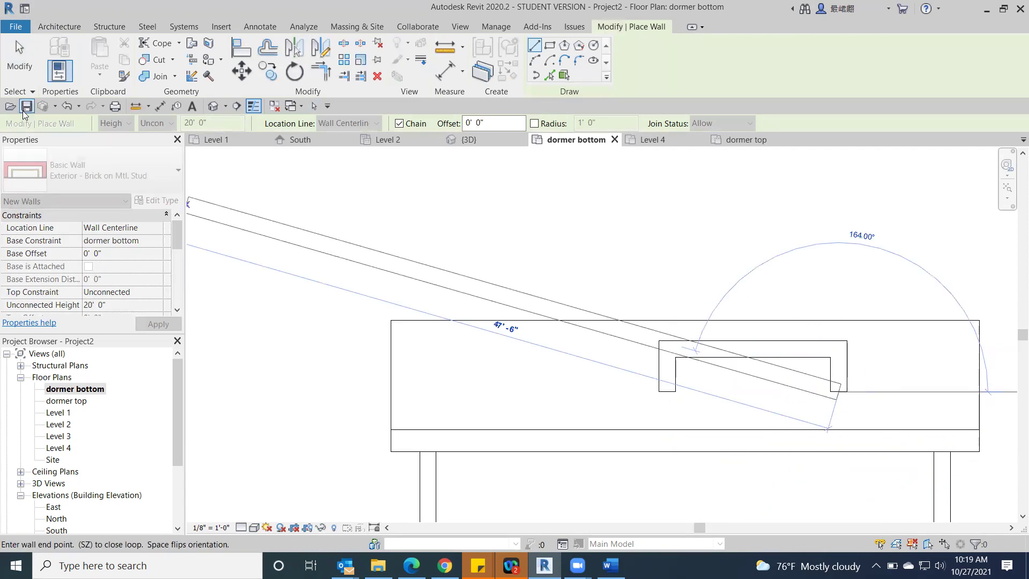
left_click(19, 59)
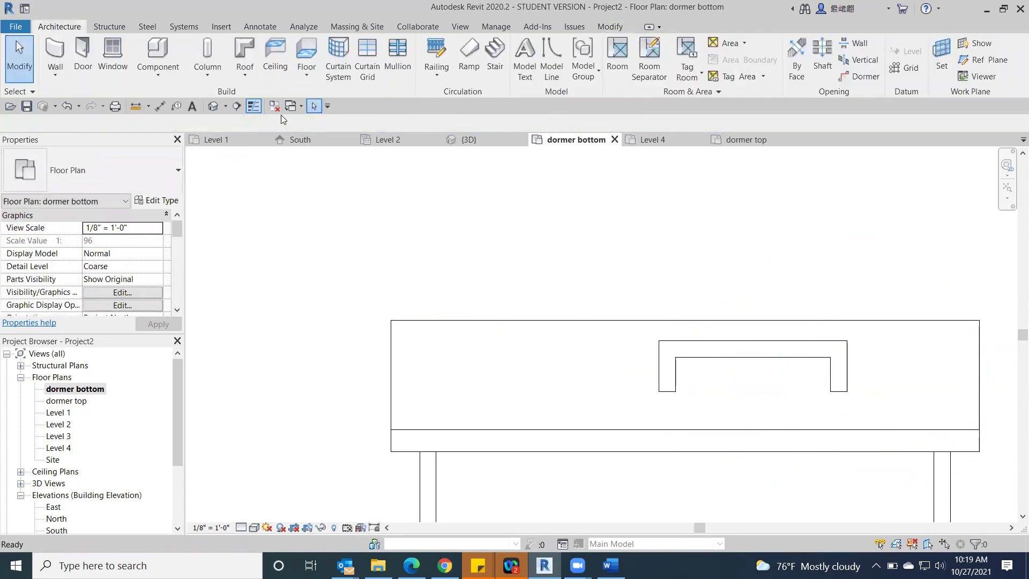
In the 3D view, set the top constraint of all three new dormer walls to Up to level: dormer top.
left_click(212, 106)
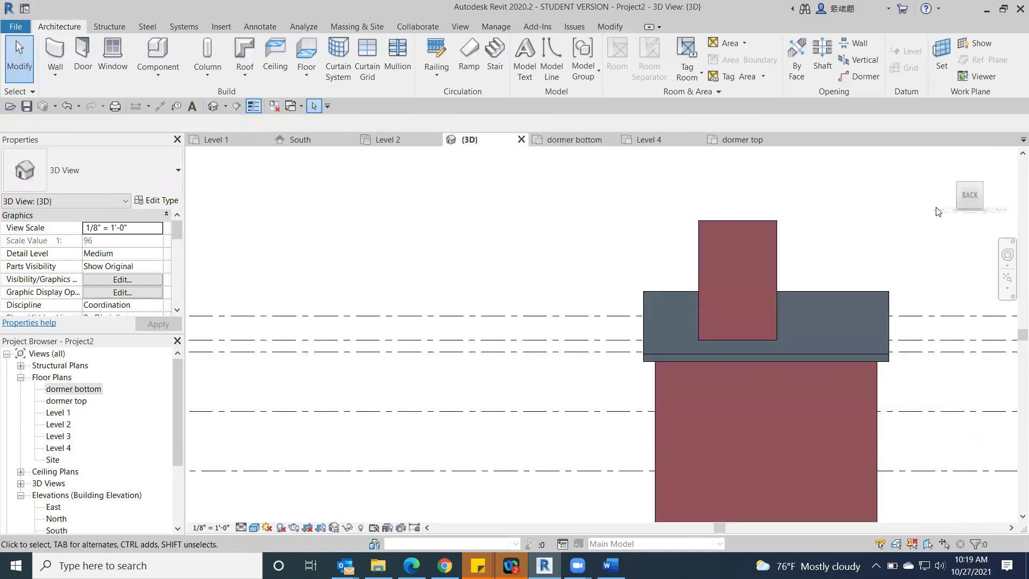
mouse_move(979, 191)
left_mouse_down()
mouse_move(997, 206)
mouse_move(1009, 172)
left_mouse_up()
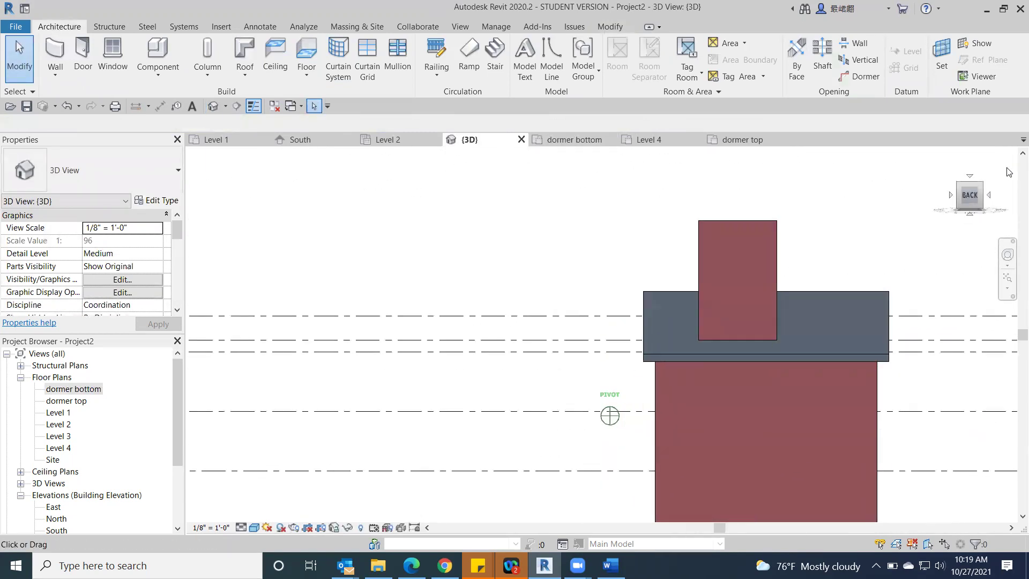
left_click(967, 201)
scroll(623, 296, "up", 4)
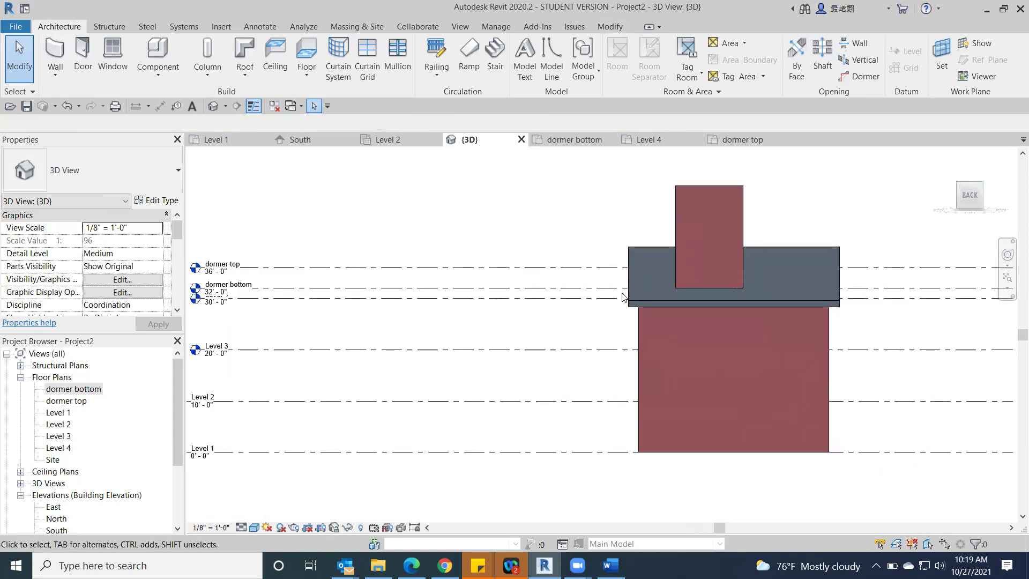
left_click(694, 202)
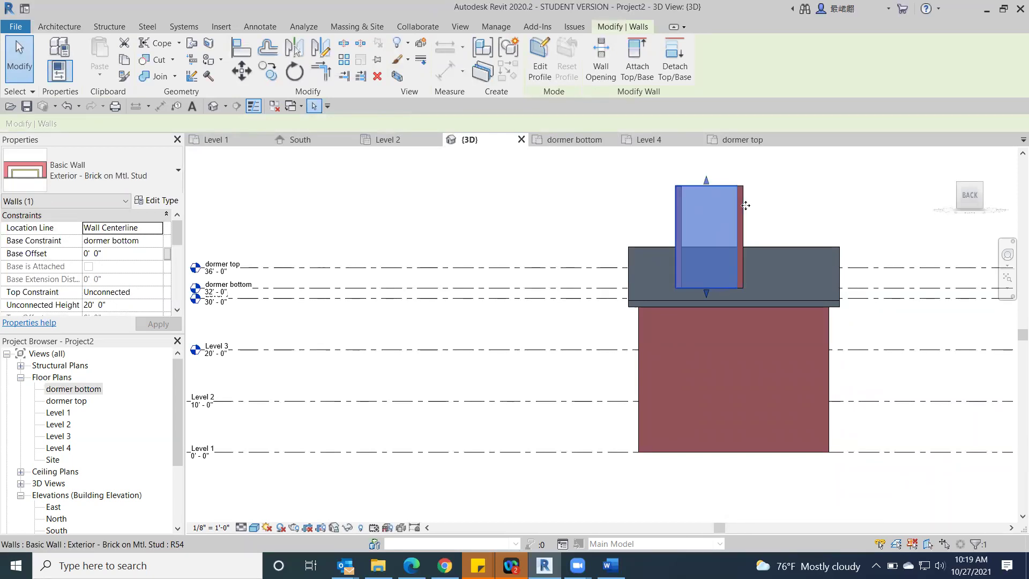
left_click(984, 185)
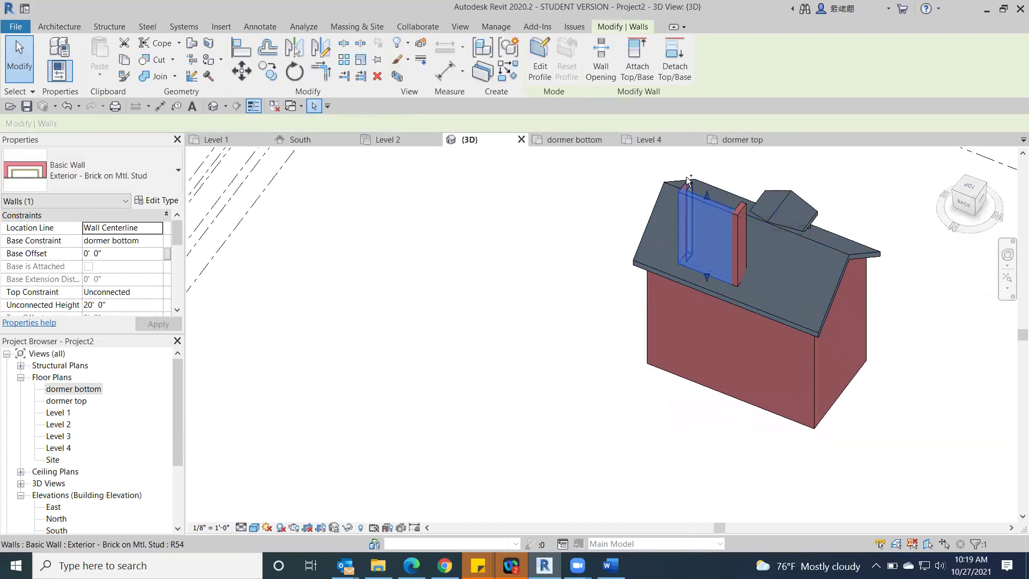
left_click(744, 206, "ctrl")
left_click(743, 205, "ctrl")
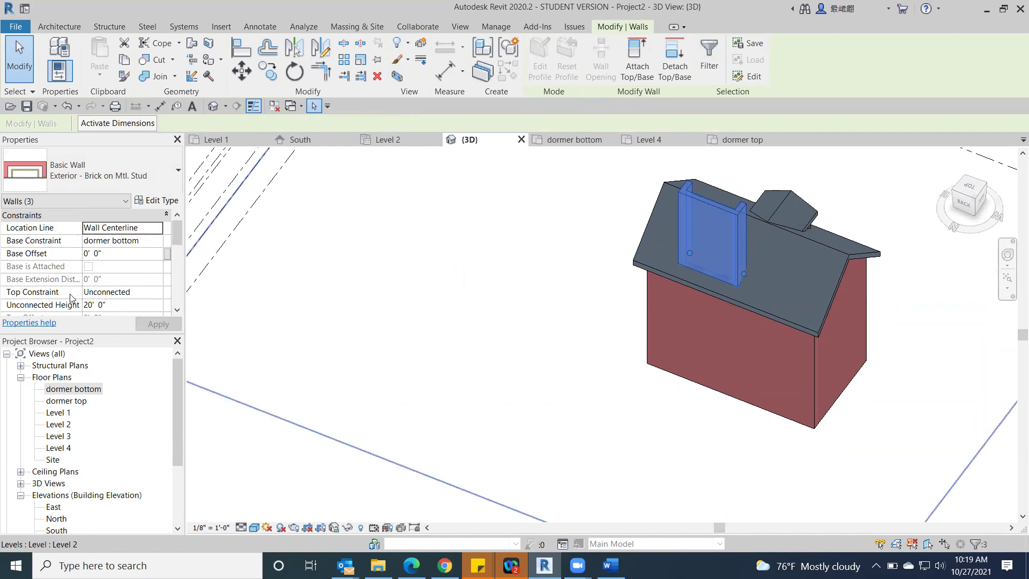
left_click(159, 294)
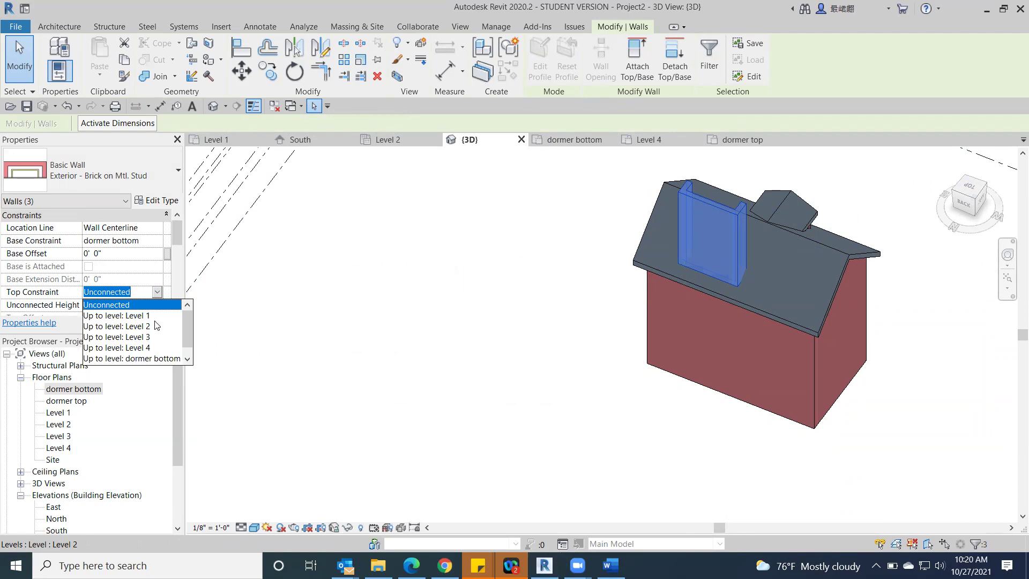
left_click(187, 359)
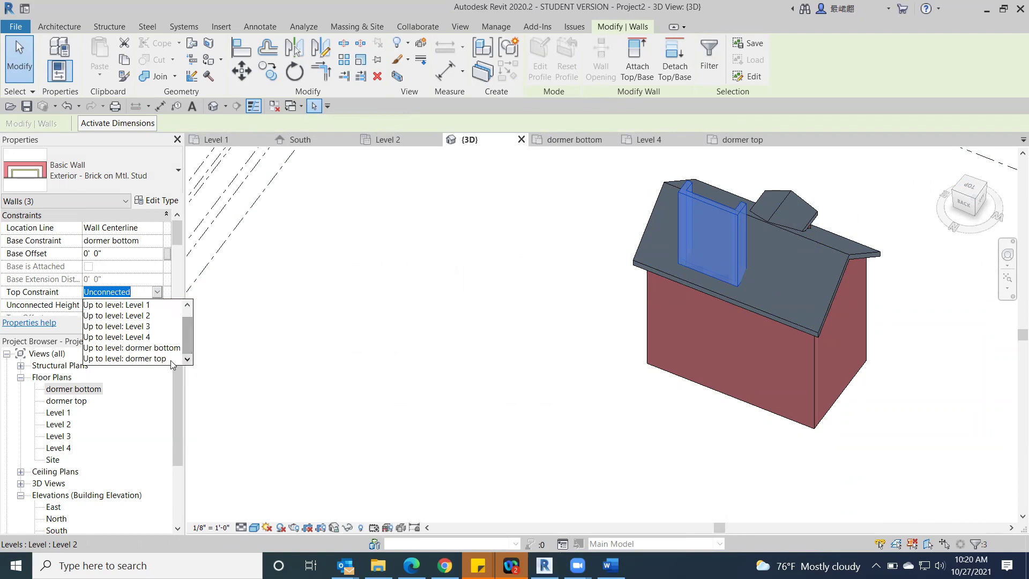
left_click(131, 358)
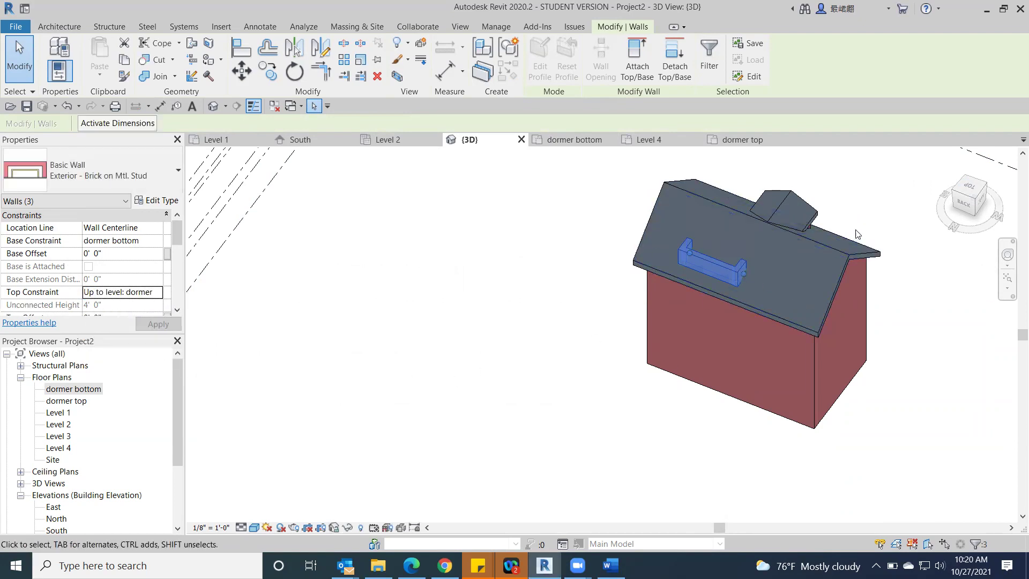
Inspect the shortened dormer walls in 3D from the back and from the left, checking where they meet the roof slope.
left_click(968, 202)
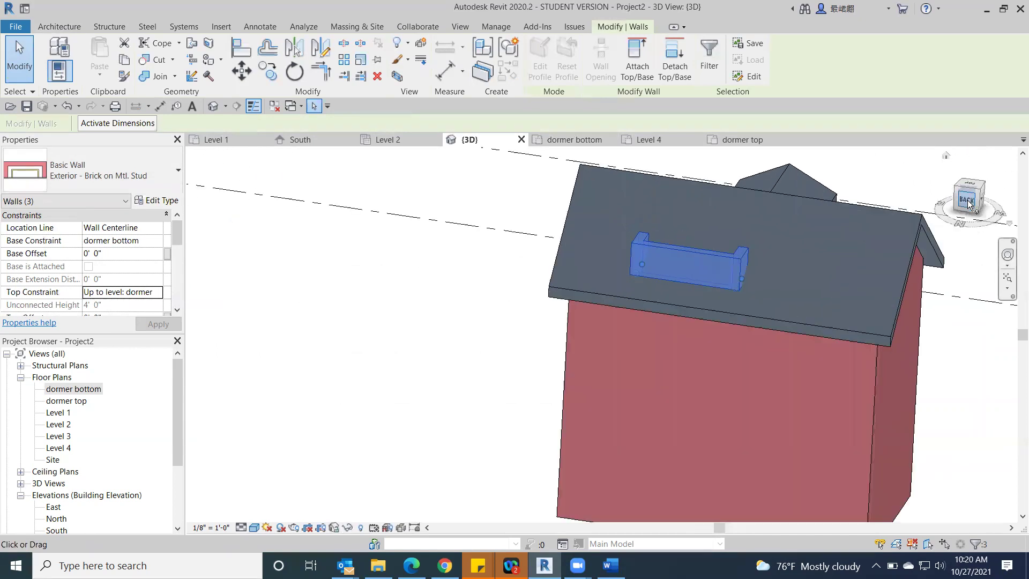
scroll(967, 201, "down", 3)
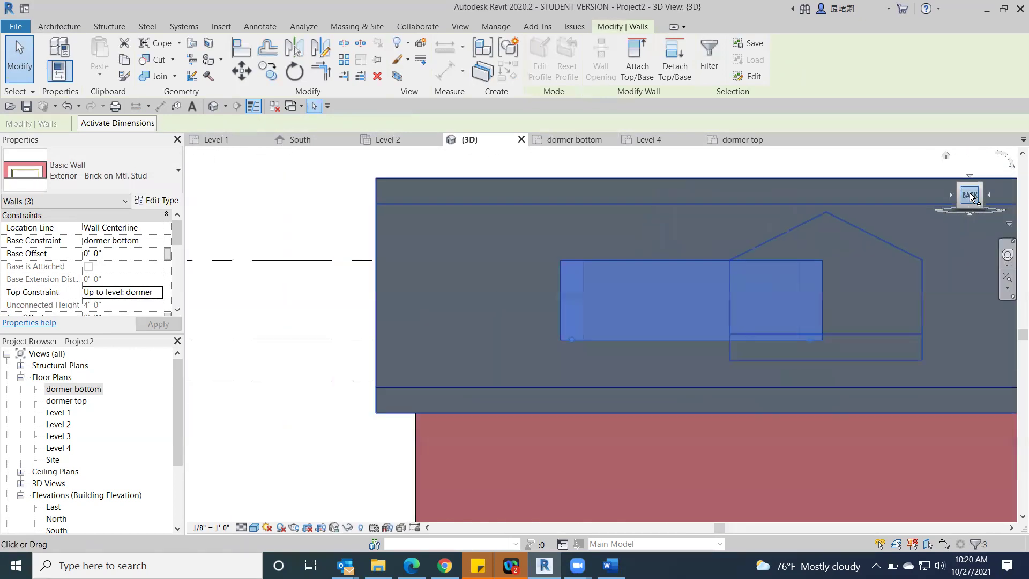
left_click(405, 201)
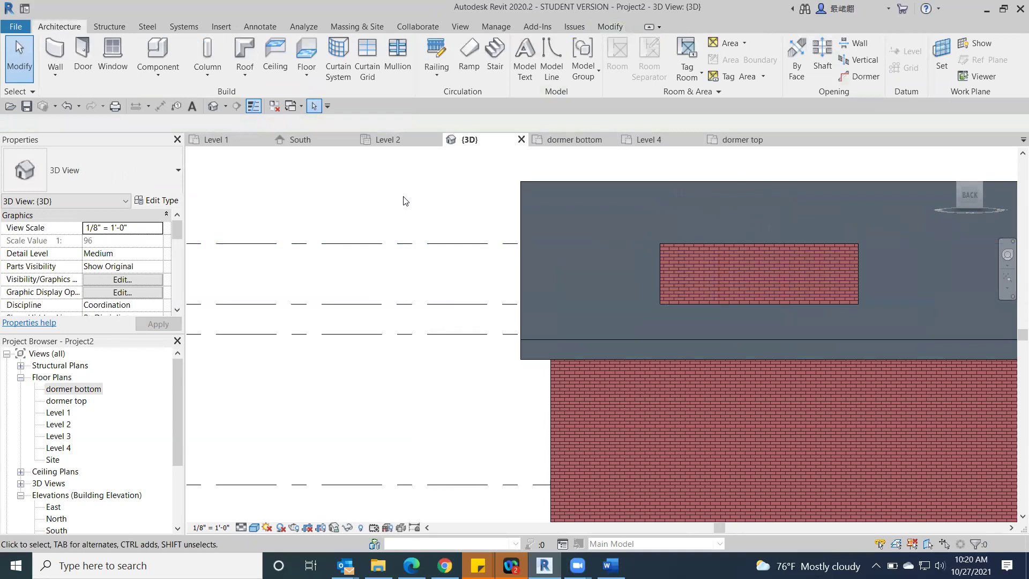
left_click(982, 195)
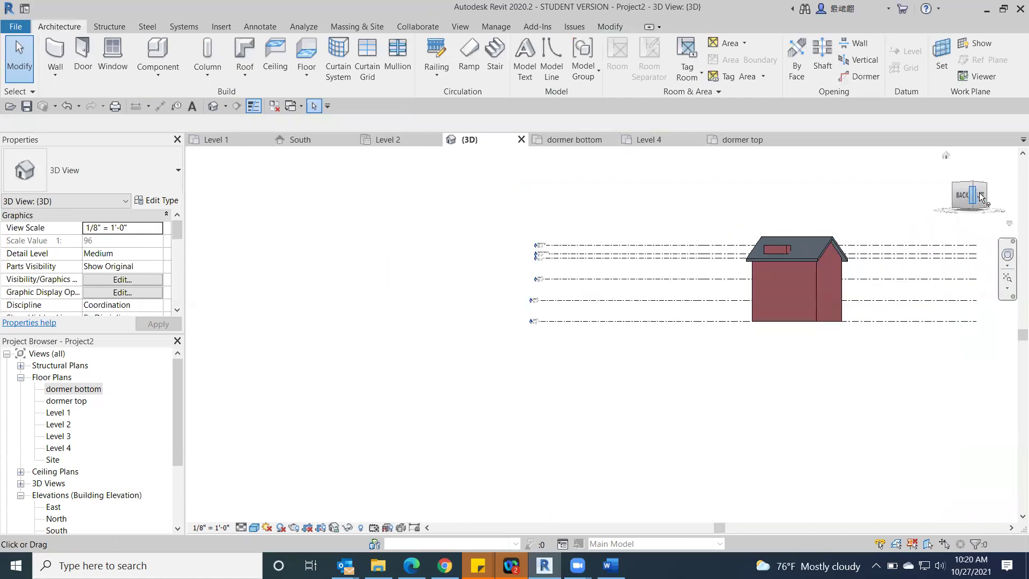
left_click(983, 196)
scroll(501, 327, "up", 5)
scroll(502, 327, "up", 2)
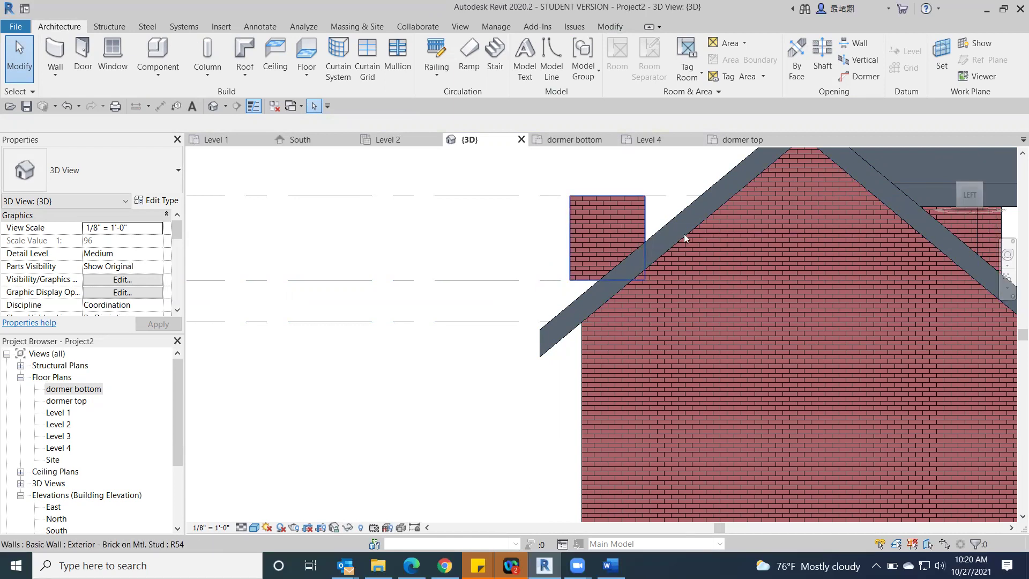
In the top 3D view, nudge the new dormer's front wall a short distance inward toward the roof ridge.
left_click(968, 191)
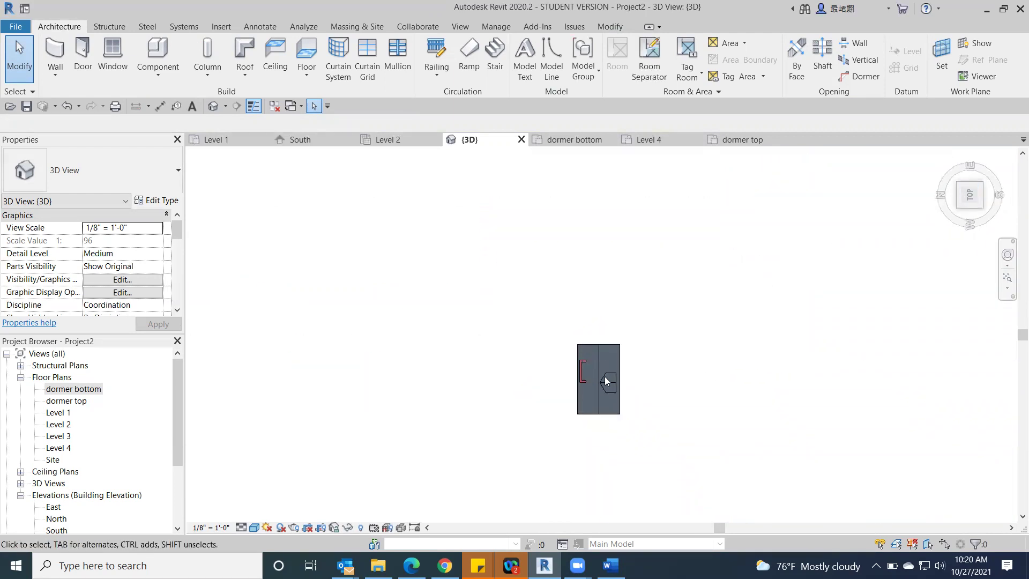
scroll(654, 368, "up", 3)
scroll(473, 378, "up", 3)
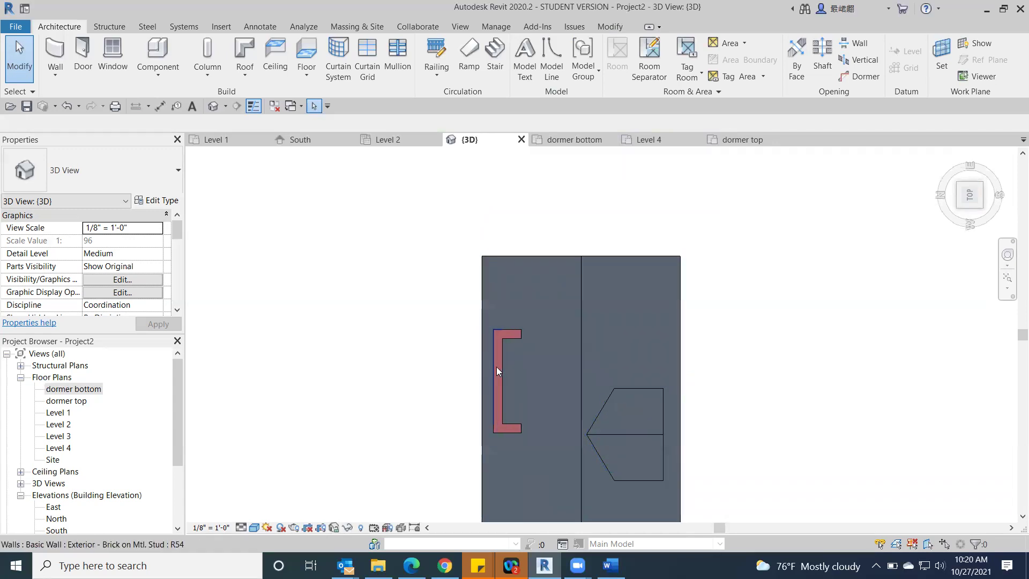
left_click(496, 367)
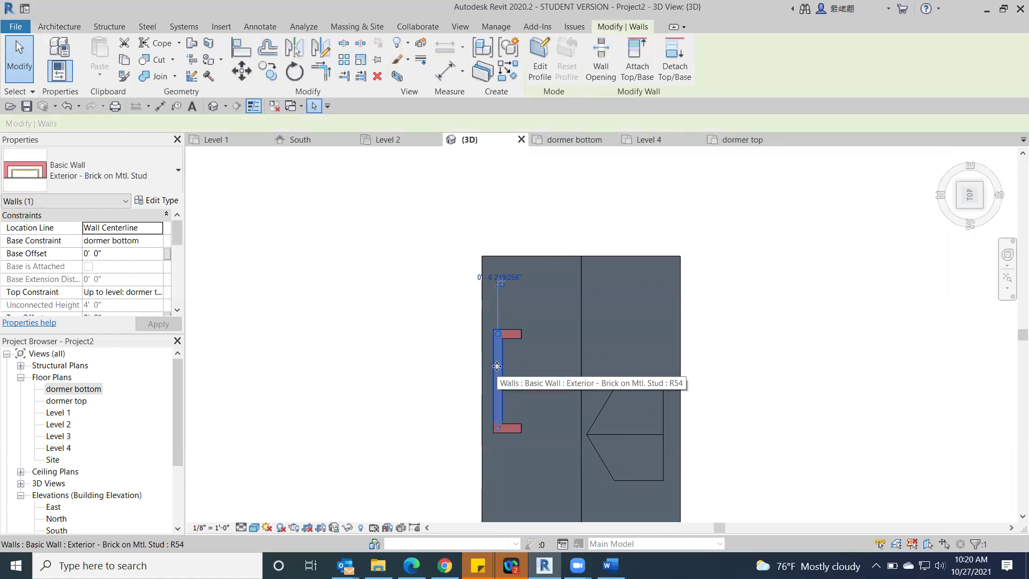
key("Right")
key("Right")
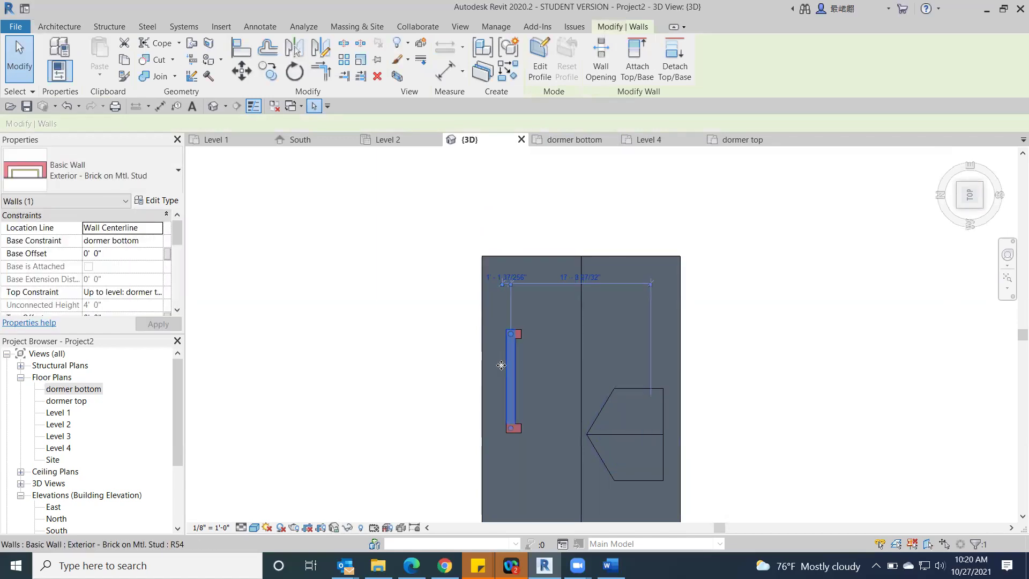
Check from the left in 3D how the base of the moved dormer front wall meets the roof slope.
left_click(967, 207)
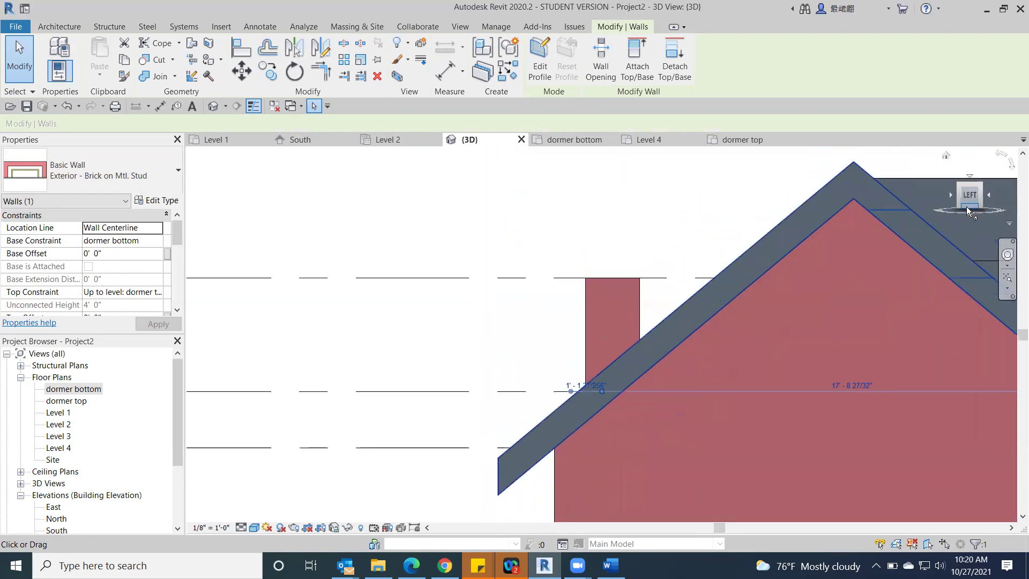
scroll(575, 390, "up", 5)
scroll(574, 390, "up", 2)
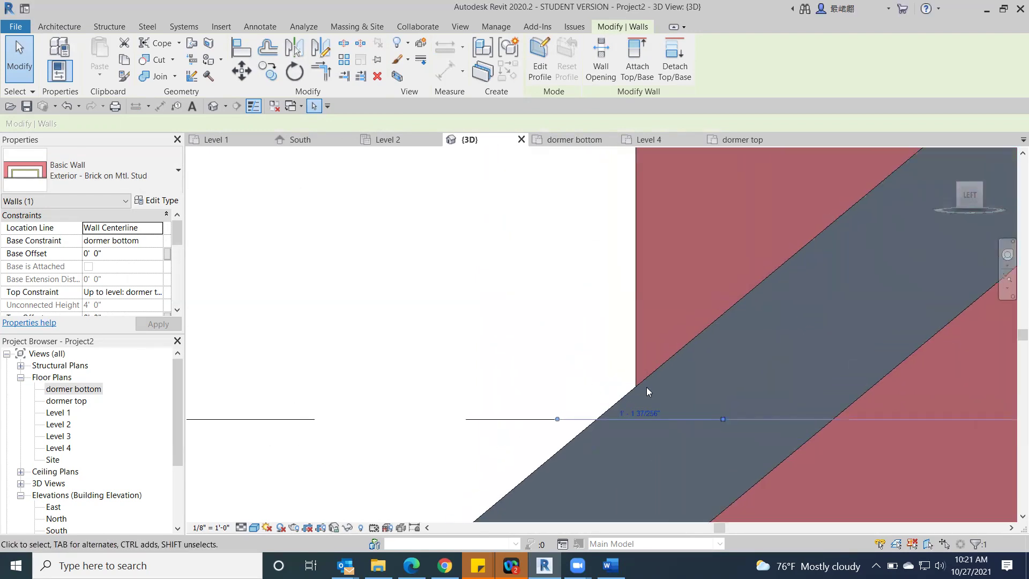
left_click(977, 204)
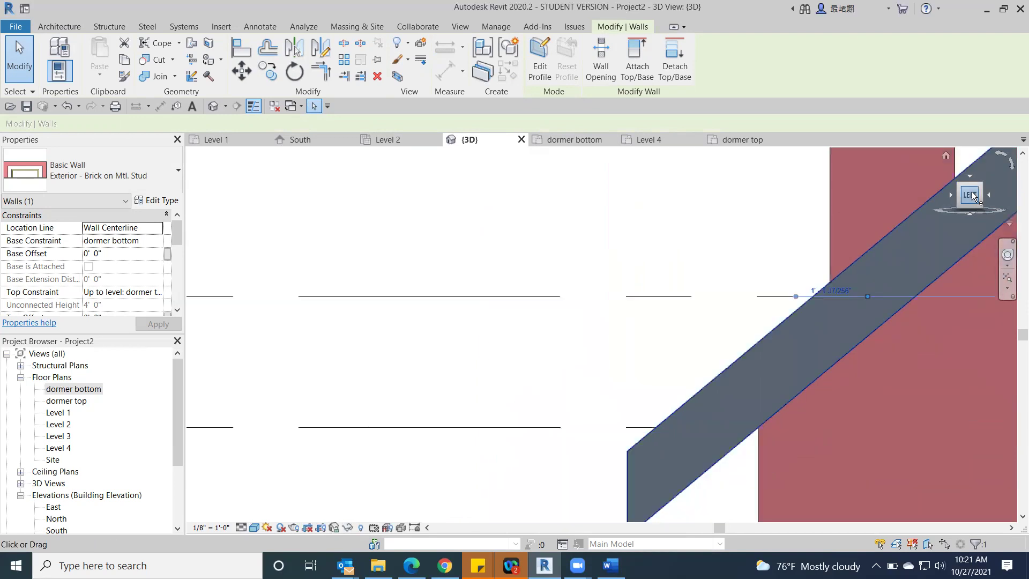
scroll(653, 317, "up", 4)
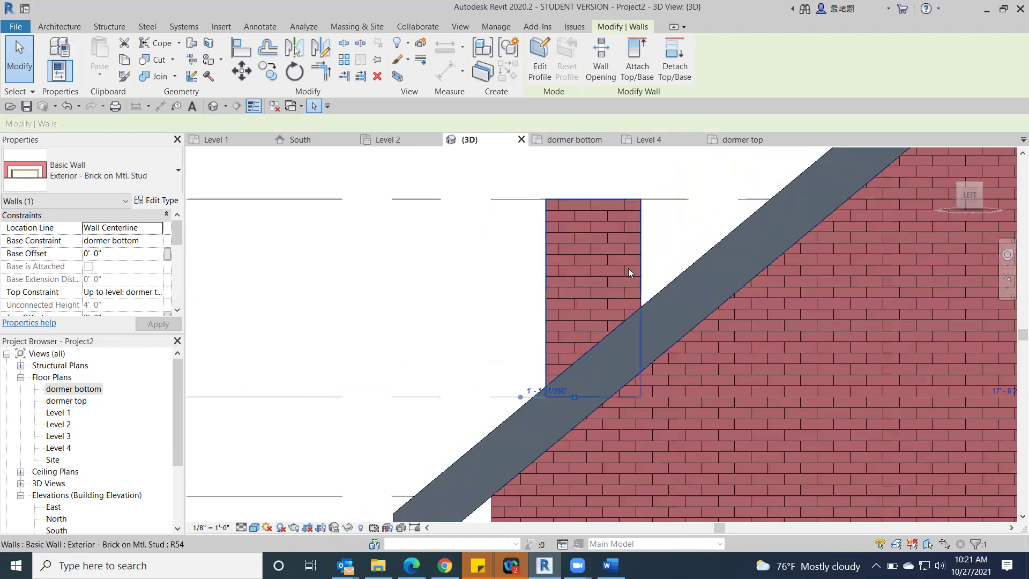
In the 3D view, extend both side walls of the new dormer inward through the roof slope toward the ridge.
left_click(571, 252)
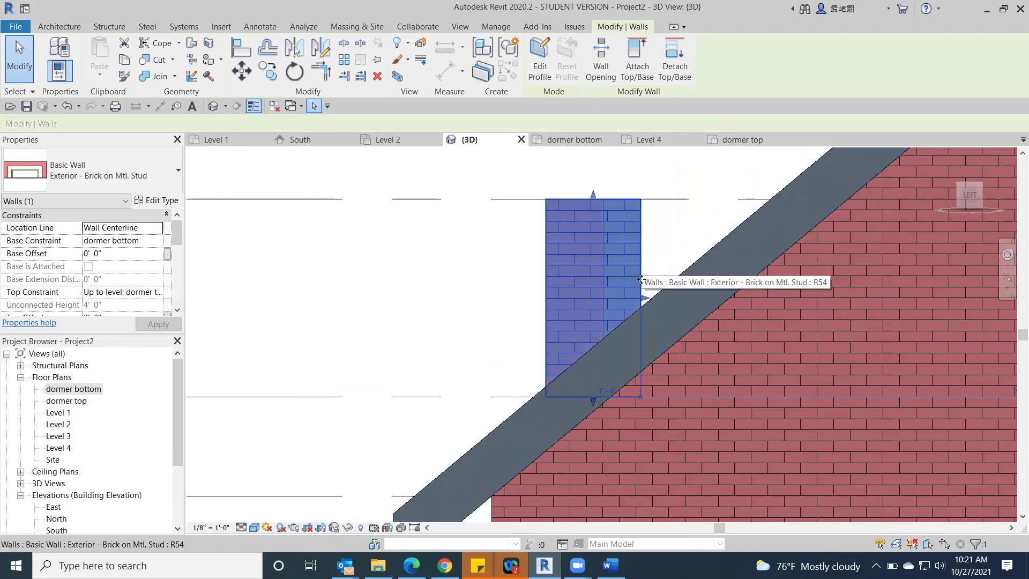
left_click_drag(645, 300, 836, 298)
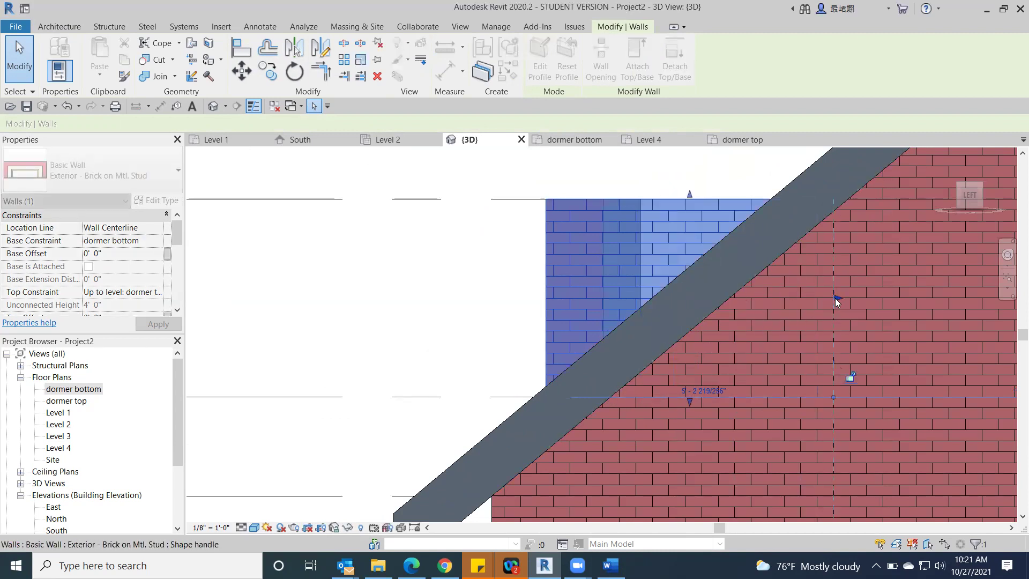
left_click(952, 194)
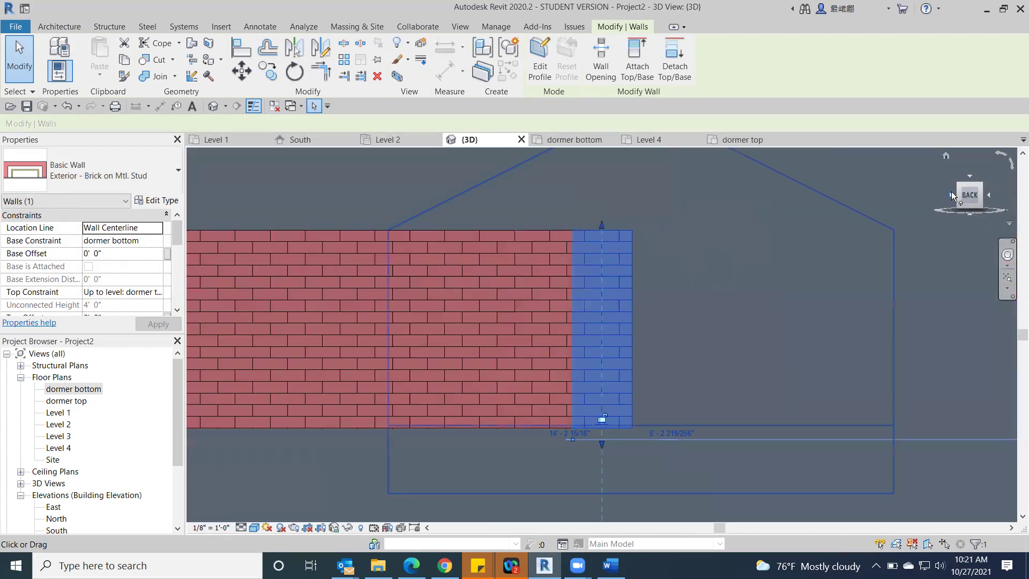
left_click(958, 195)
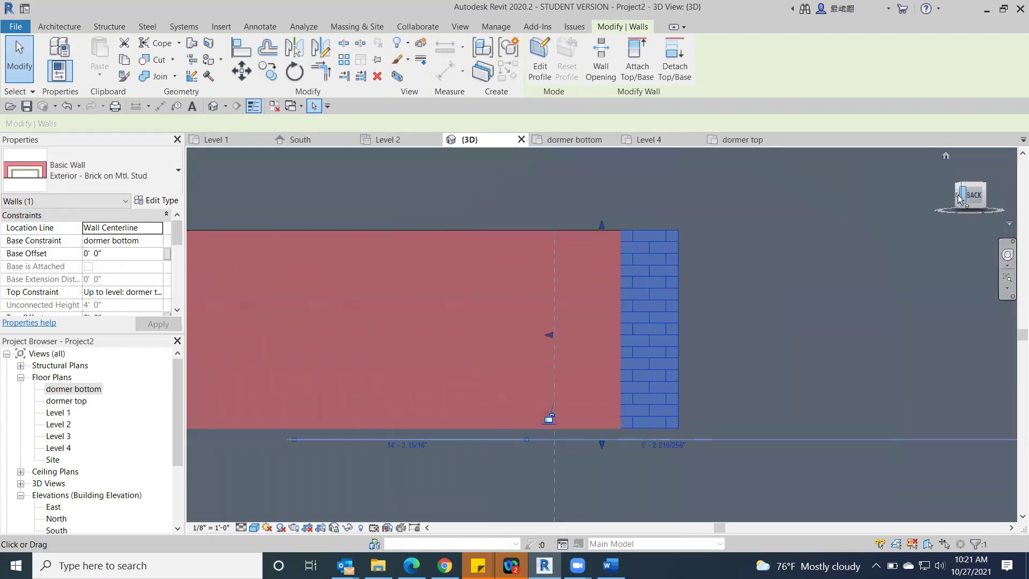
left_click(957, 195)
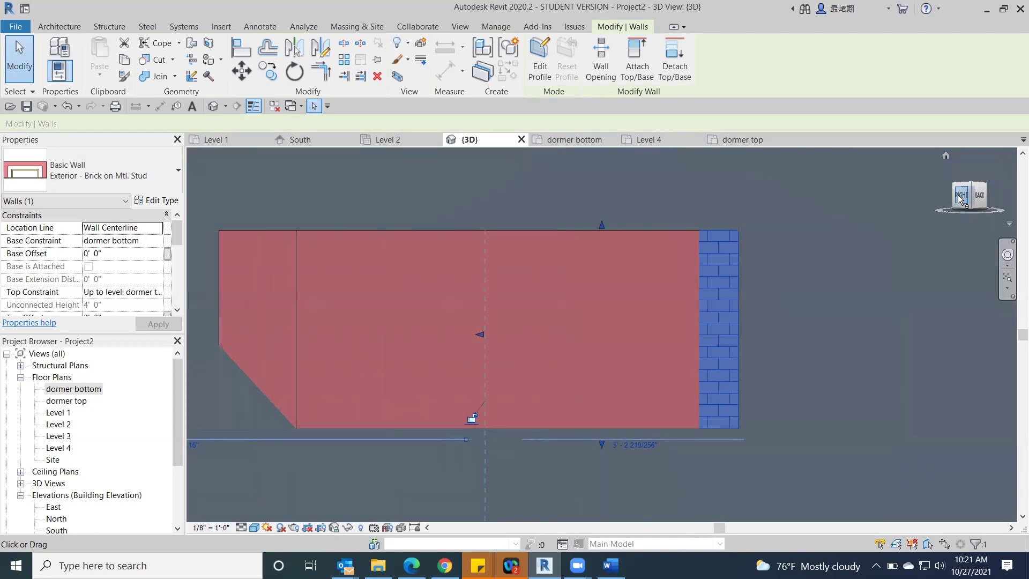
left_click(960, 196)
key("Escape")
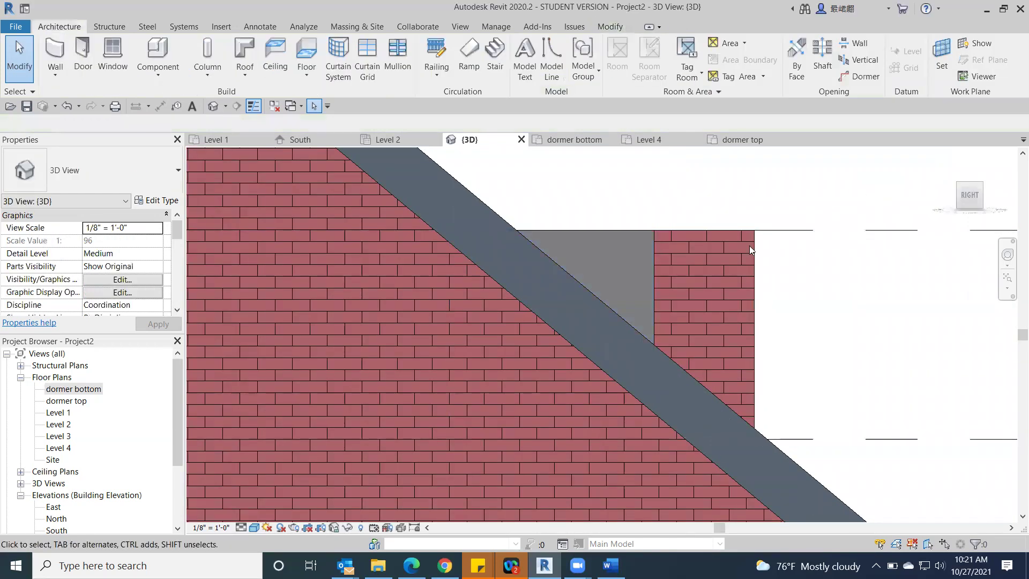
left_click(684, 284)
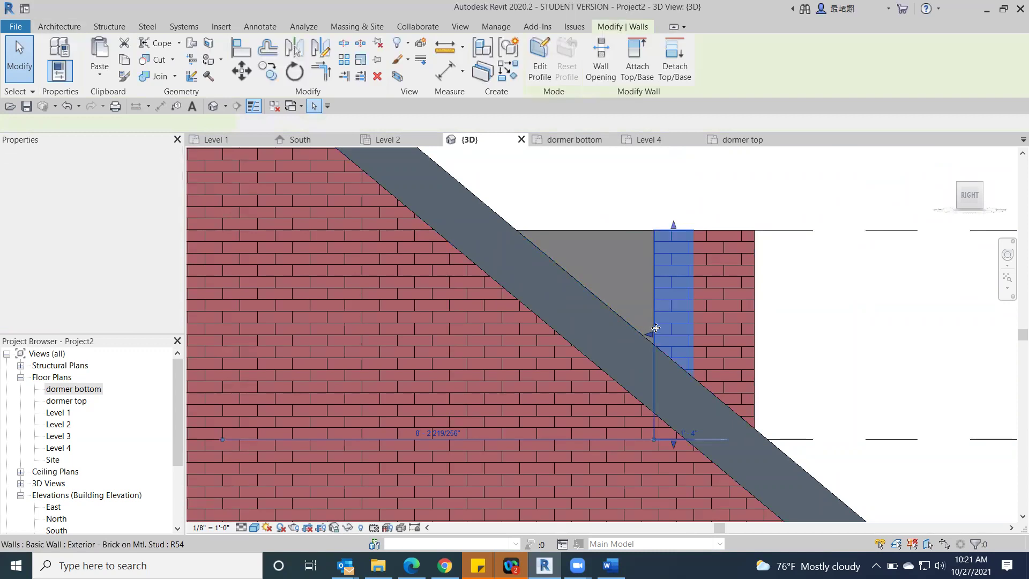
left_click_drag(649, 336, 501, 334)
left_click(894, 209)
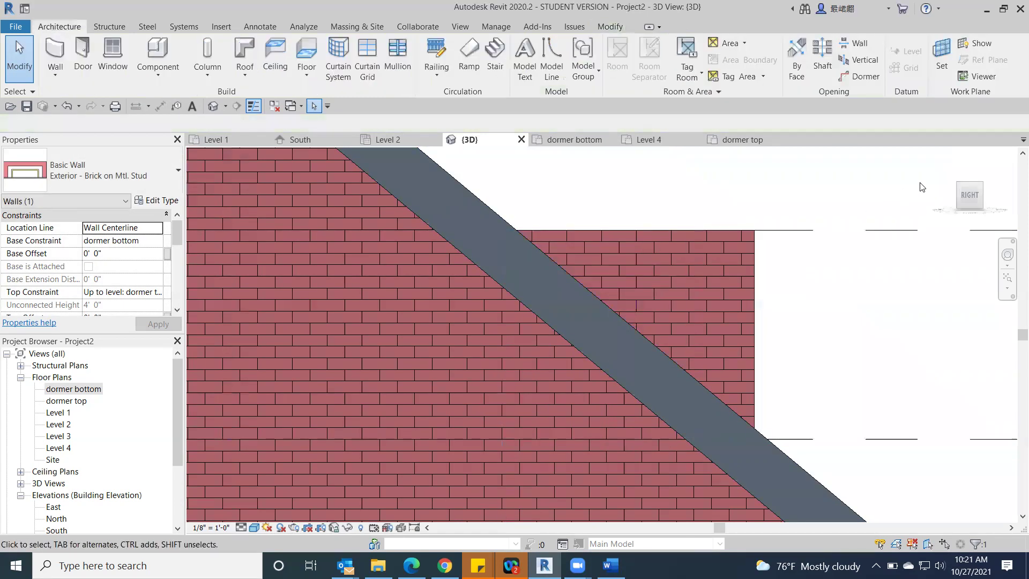
In the Level 4 floor plan, lengthen the new dormer's shorter side wall so its end aligns with the opposite side wall.
left_click(982, 185)
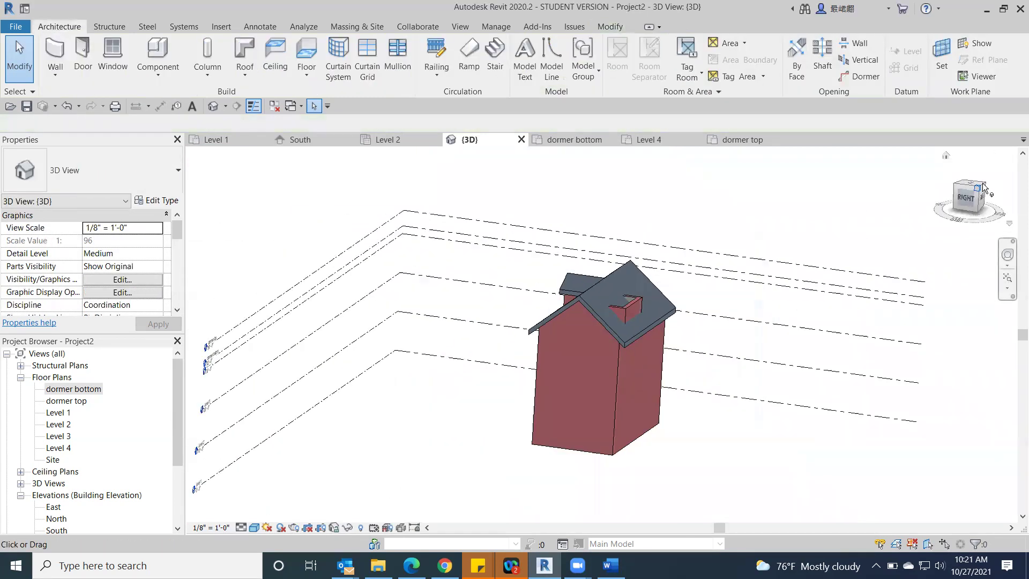
scroll(679, 326, "up", 5)
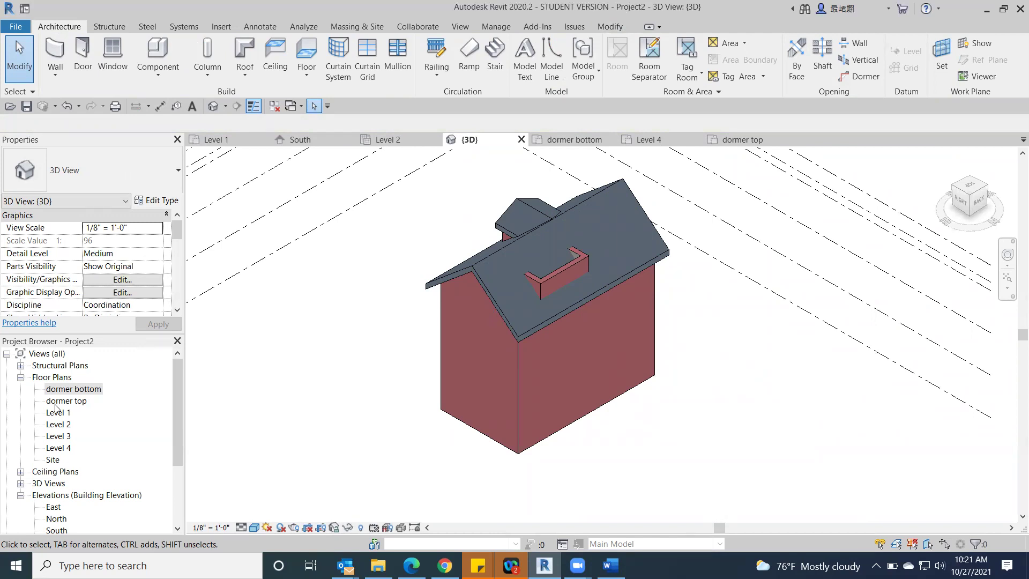
double_click(56, 448)
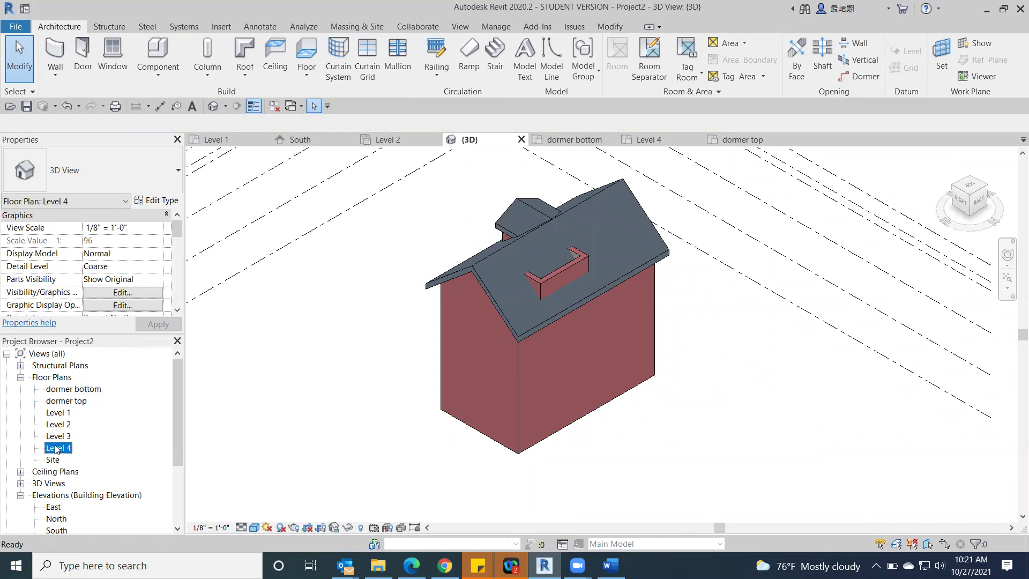
scroll(662, 333, "up", 2)
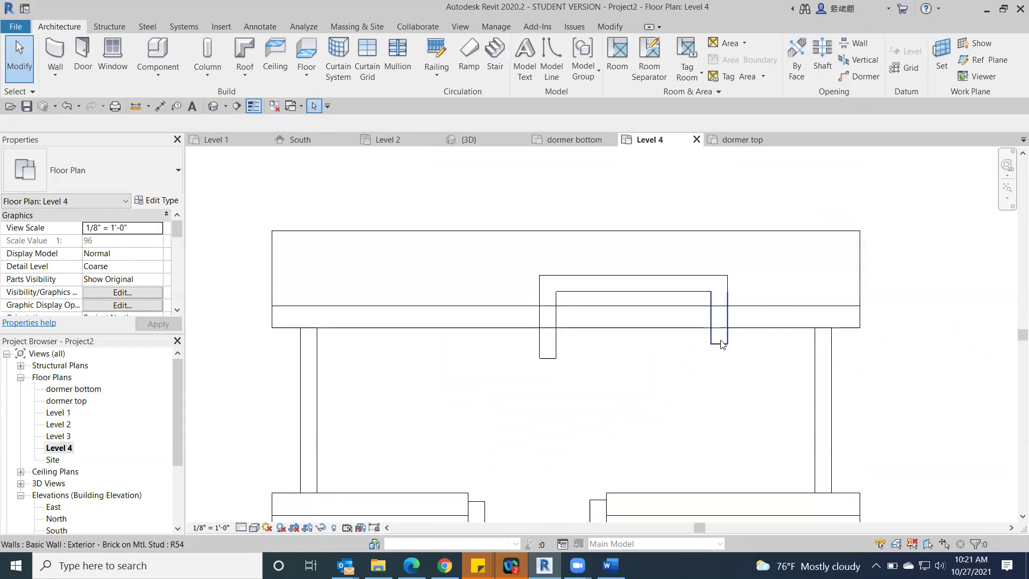
left_click(721, 343)
left_click_drag(720, 344, 720, 358)
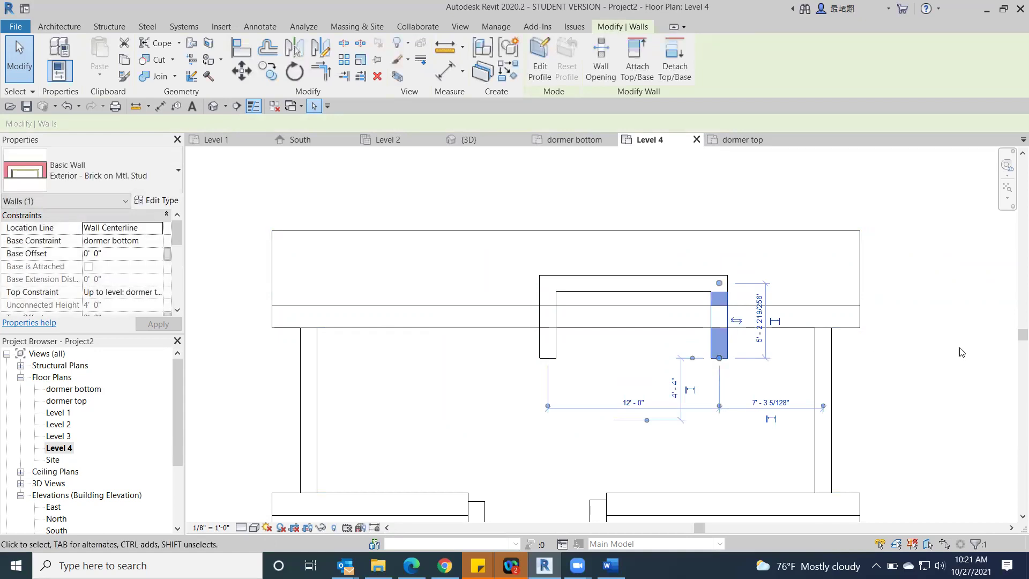
left_click(929, 361)
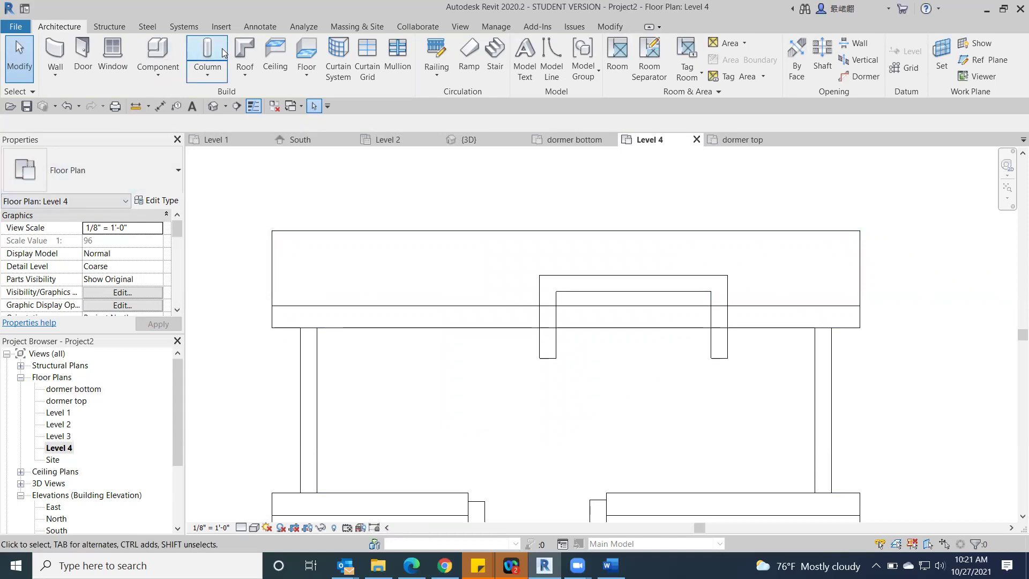
Start a footprint roof with a 1' 0" overhang, picking both dormer side walls as slope-defining edges and the front wall without slope.
left_click(245, 51)
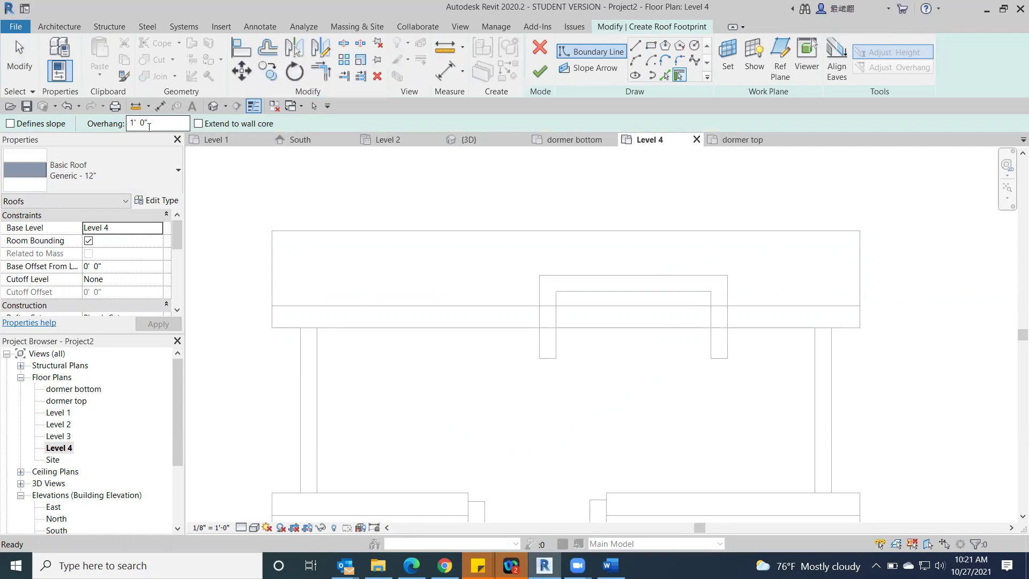
left_click(9, 124)
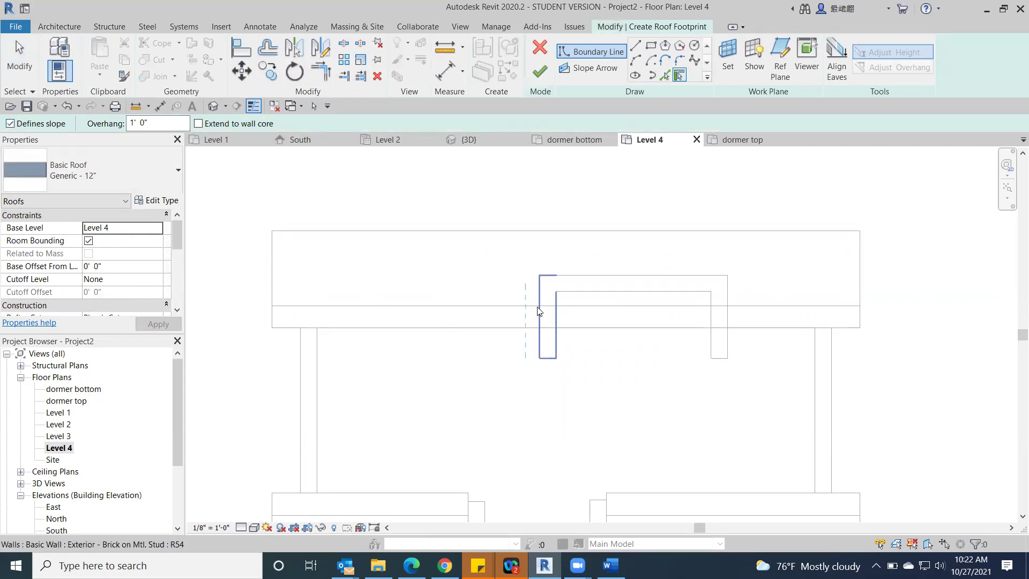
left_click(558, 312)
left_click(732, 326)
left_click(10, 123)
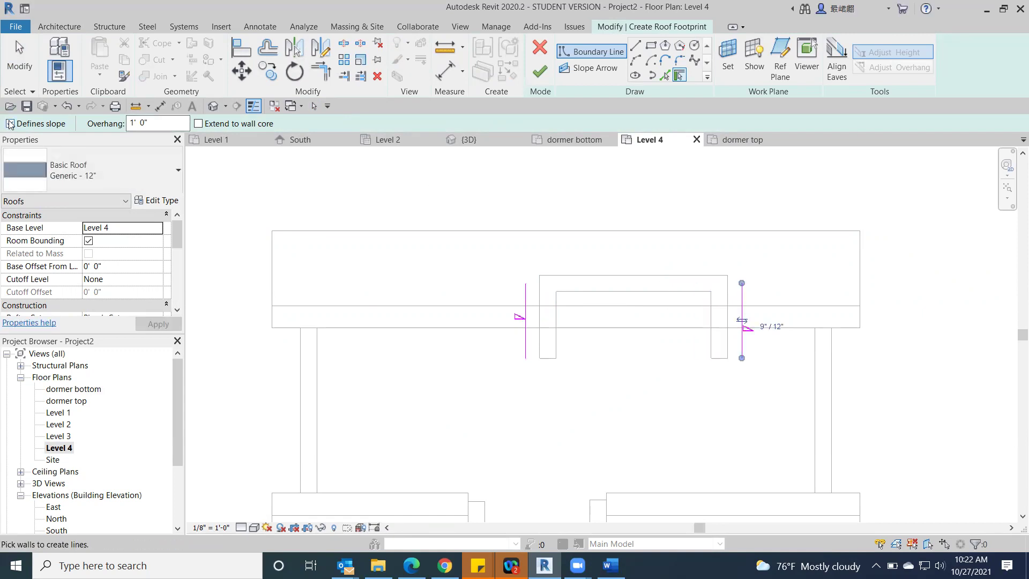
left_click(619, 278)
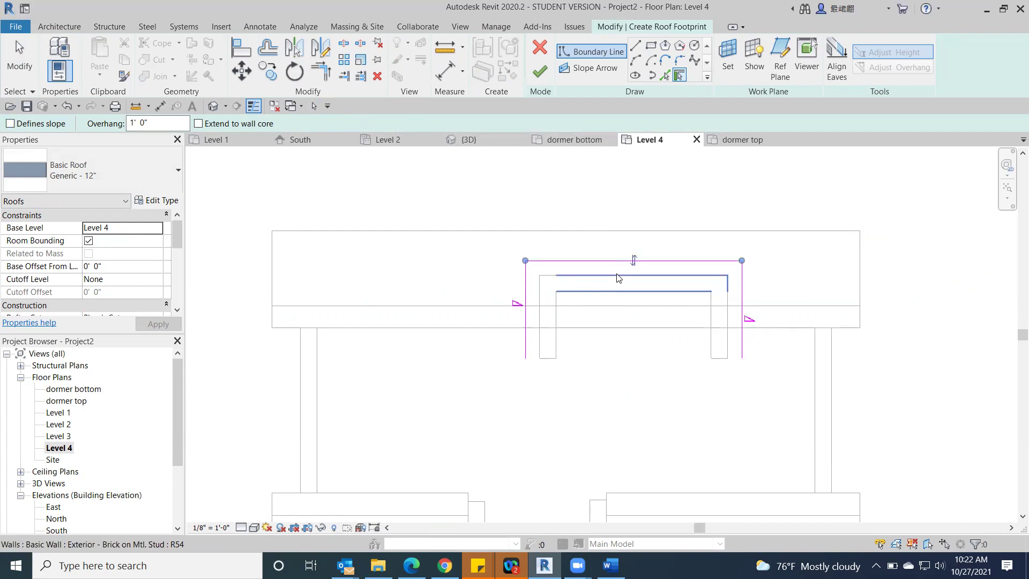
Draw a non-sloping boundary line connecting the two side edges of the roof sketch, about 2' 6" in from their open ends.
left_click(636, 45)
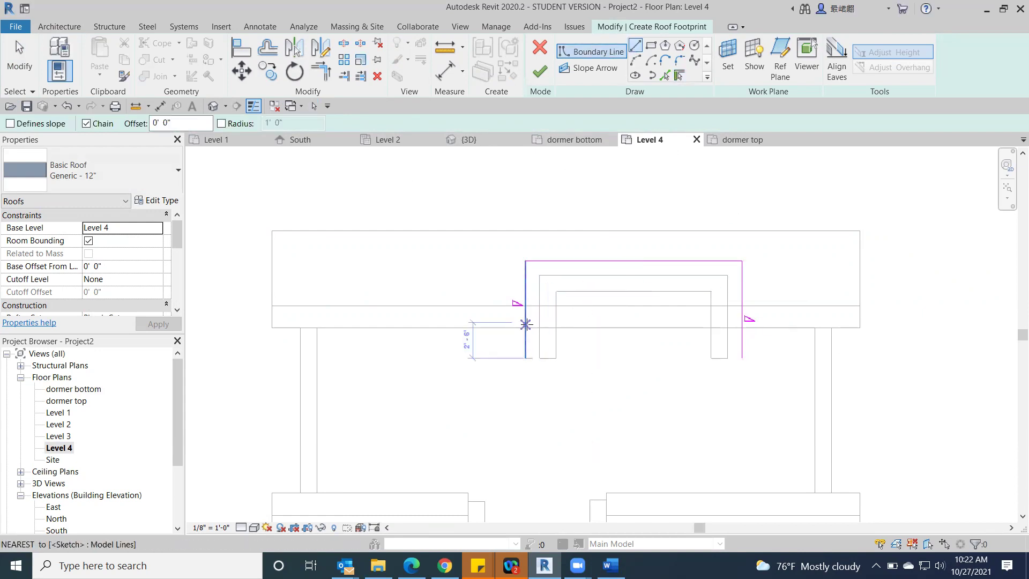
left_click(525, 322)
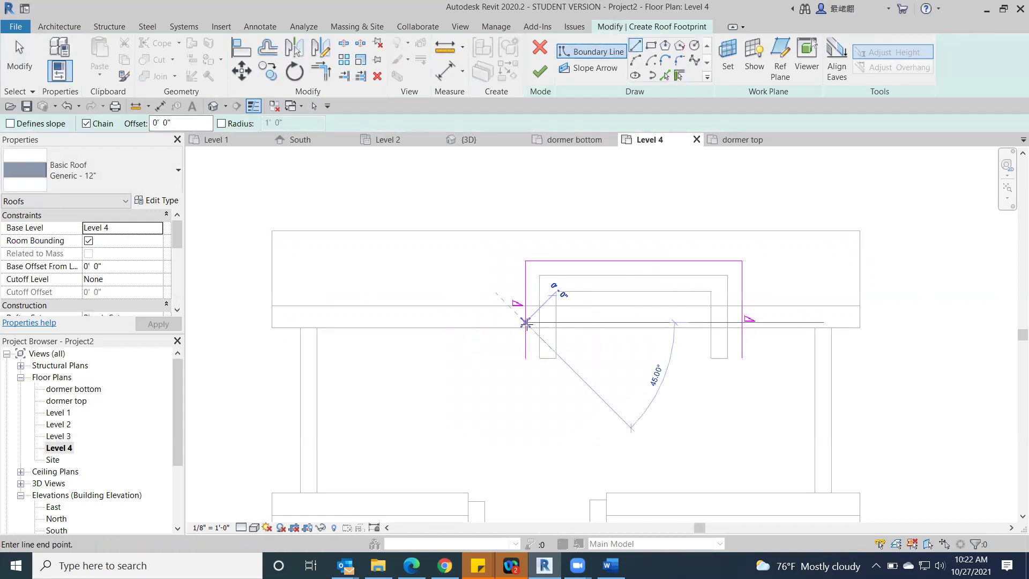
left_click(743, 322)
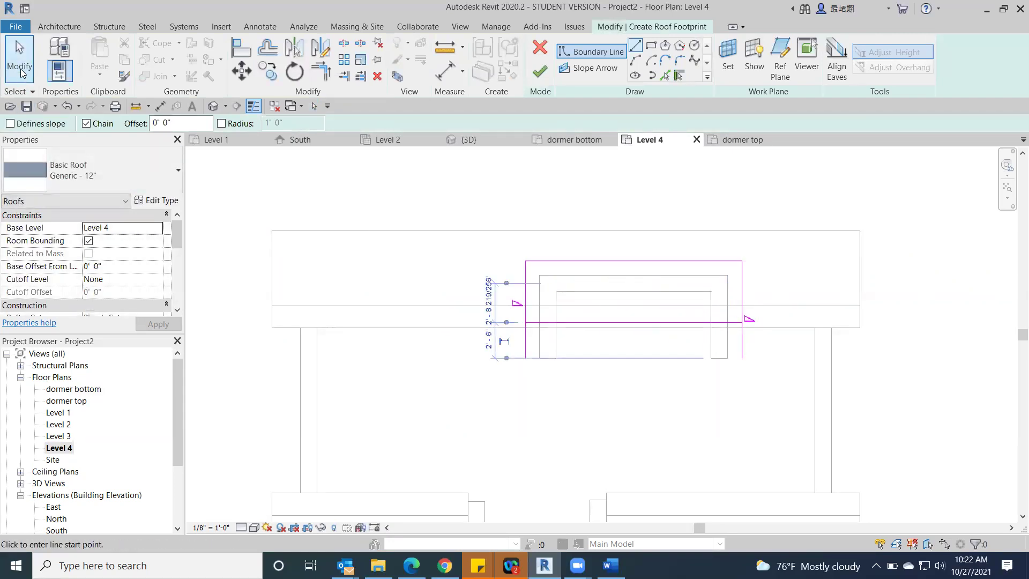
left_click(19, 57)
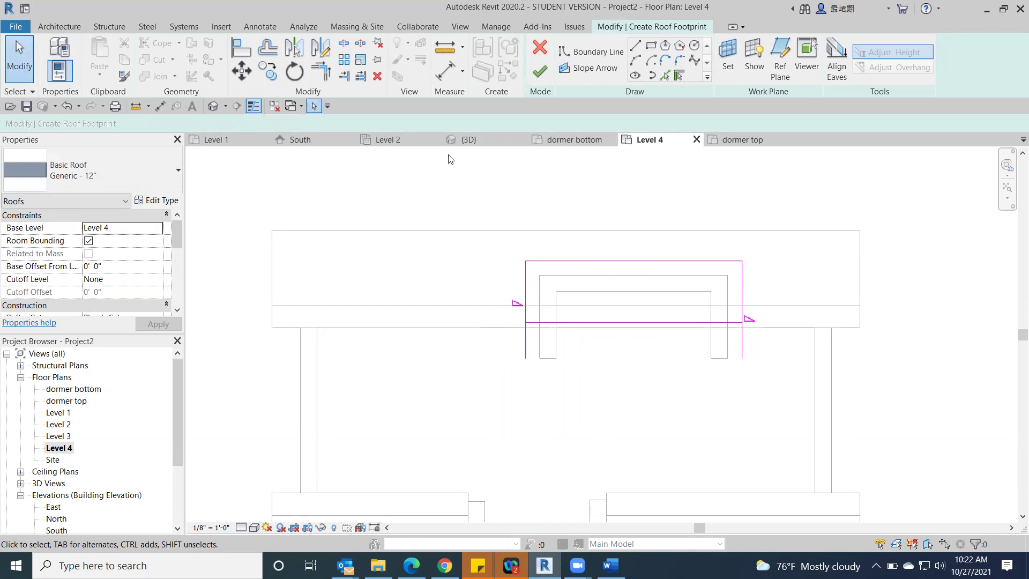
Trim the roof sketch's side edges to the closing line at both corners and finish the dormer roof.
left_click(322, 71)
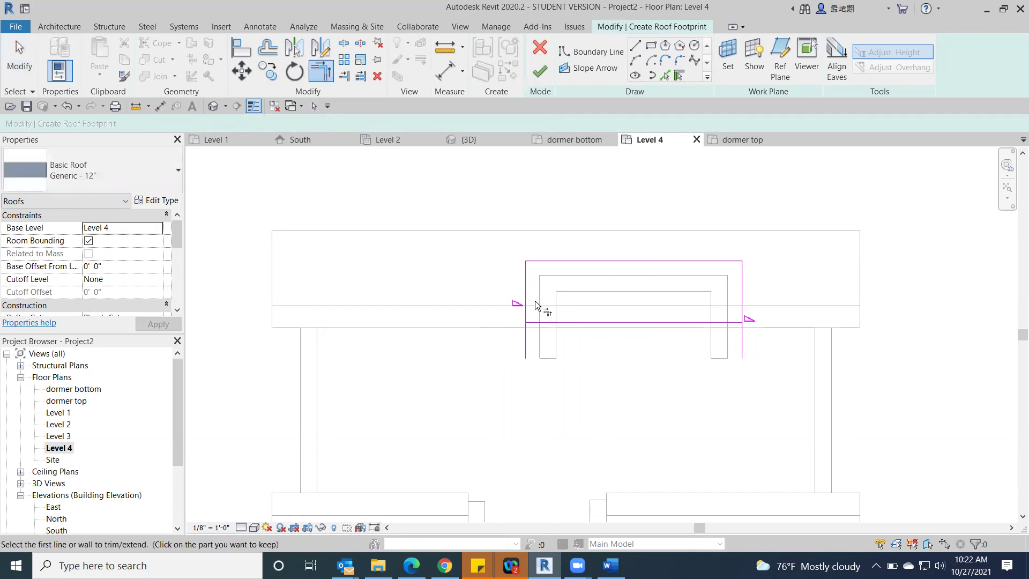
left_click(622, 322)
left_click(738, 322)
left_click(738, 322)
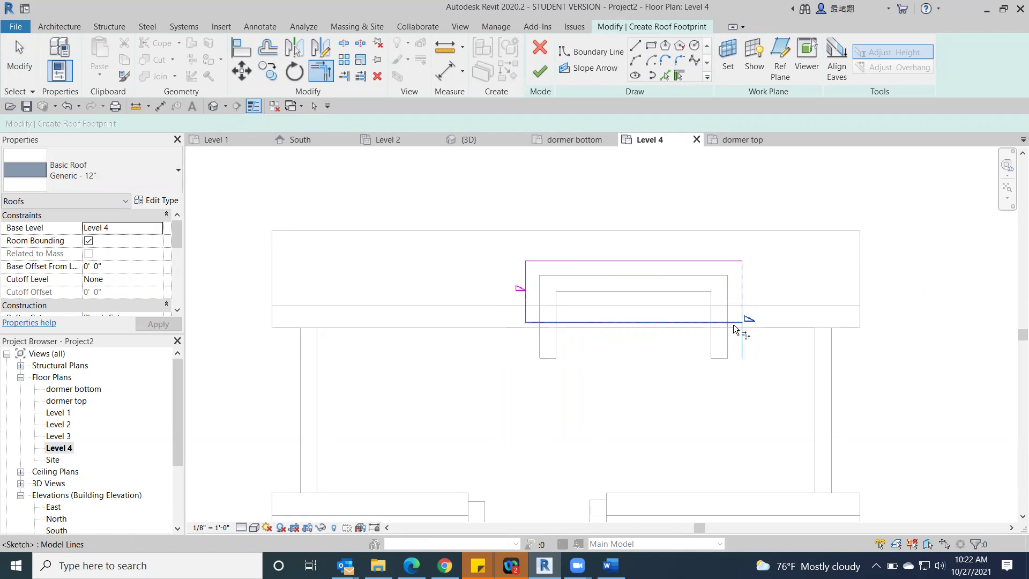
left_click(540, 76)
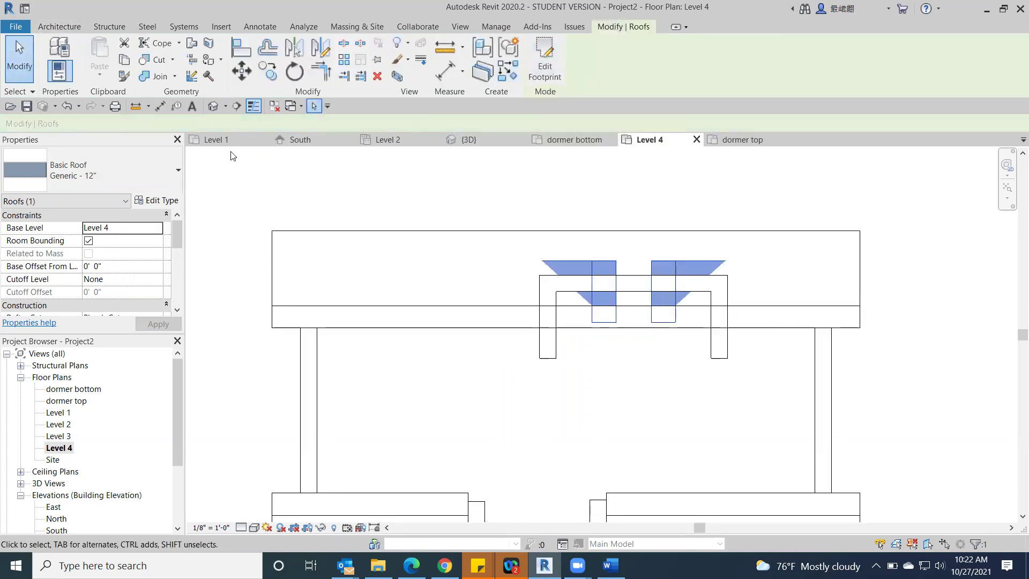
In the 3D view, set the new dormer roof's base level to dormer top.
left_click(217, 109)
key("Escape")
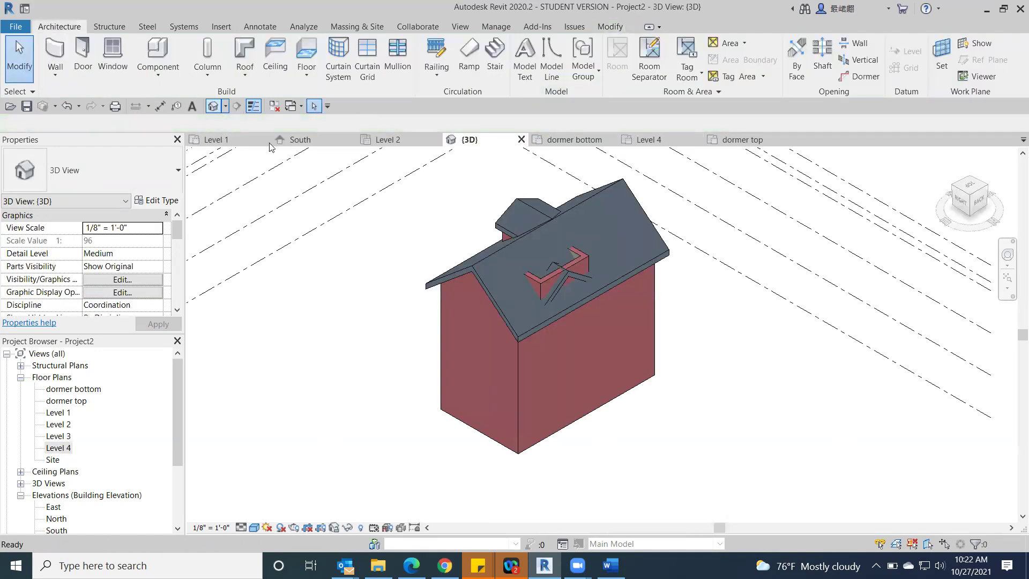
left_click(559, 287)
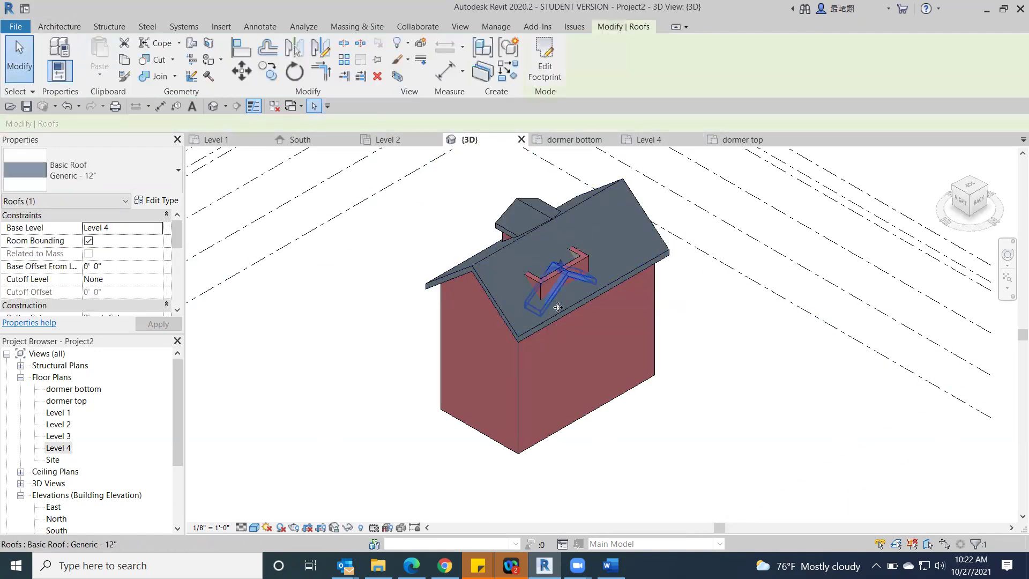
left_click(157, 227)
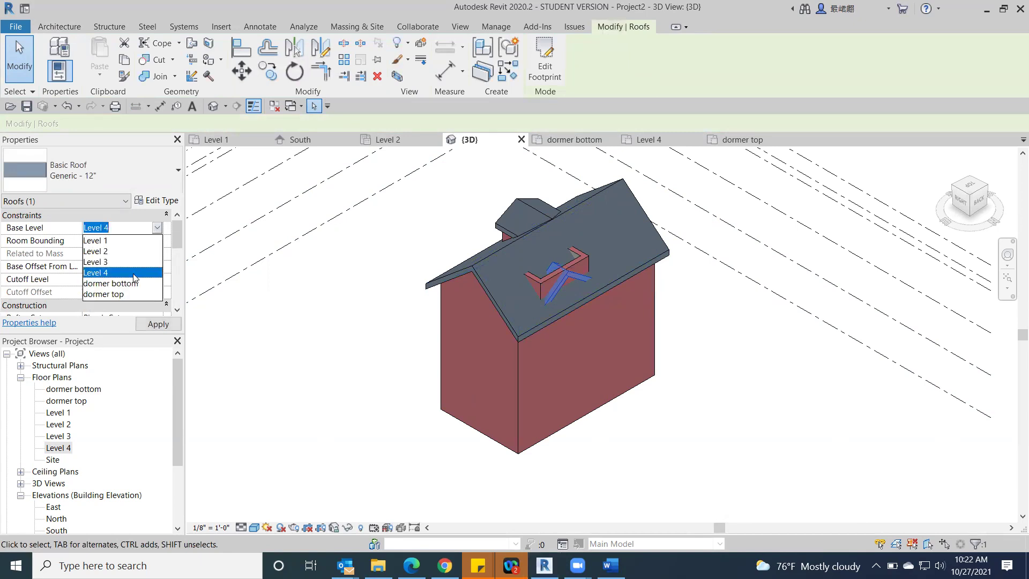
left_click(116, 295)
left_click(161, 325)
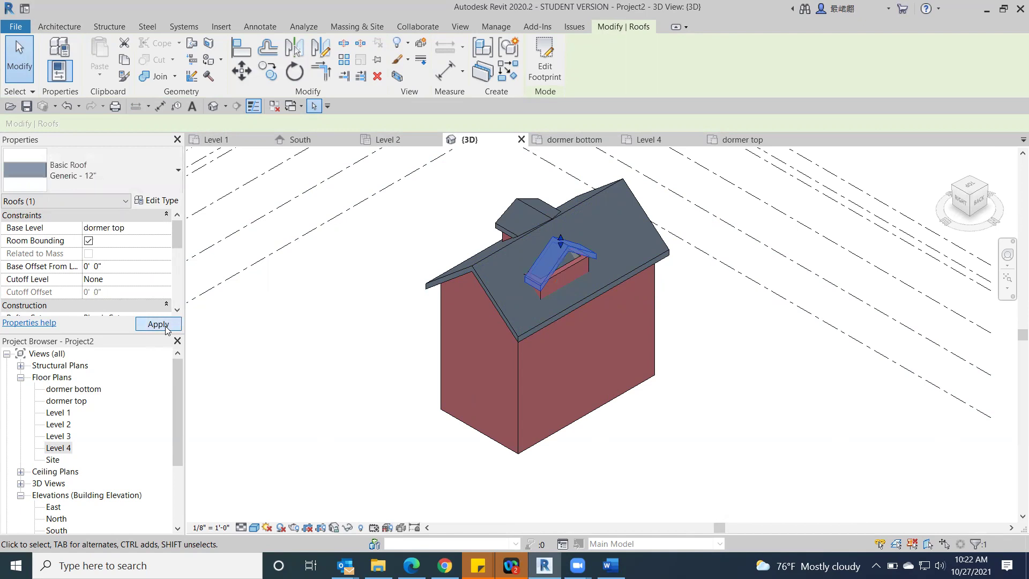
View the dormer from the back and set the dormer roof's slope to 8" / 12".
left_click(977, 208)
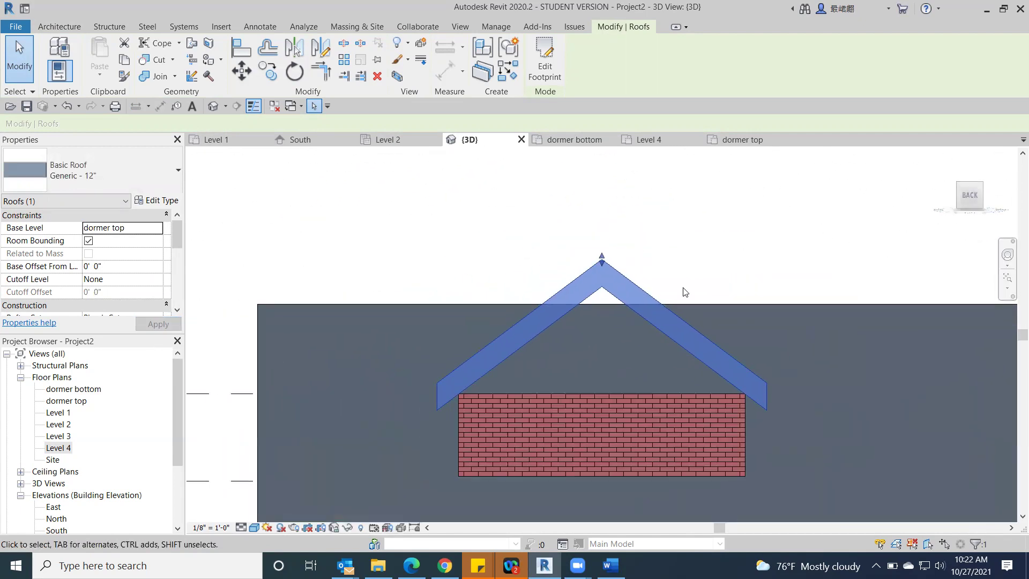
scroll(624, 311, "down", 3)
left_click_drag(178, 231, 178, 253)
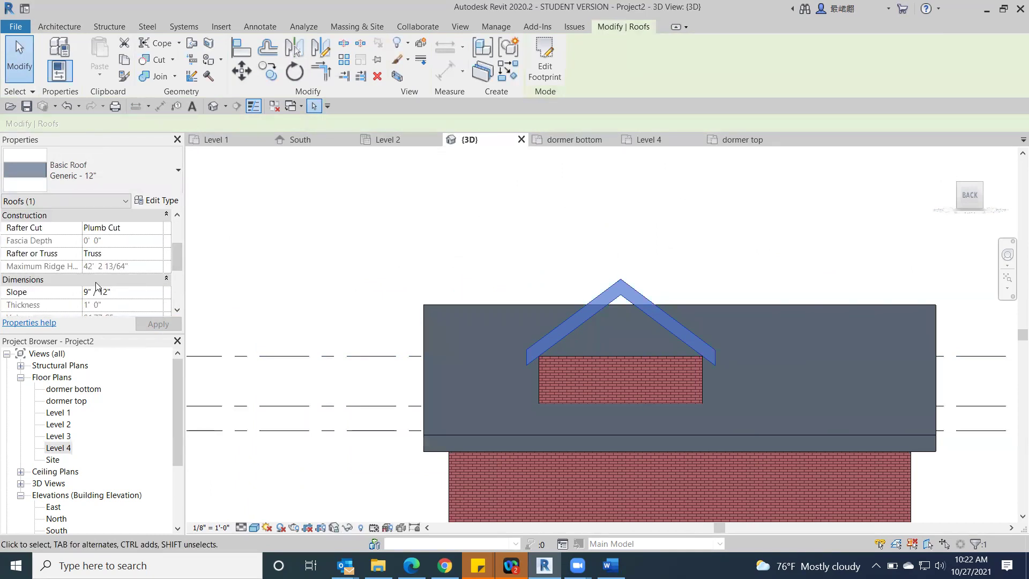
left_click(85, 296)
double_click(84, 296)
type("8")
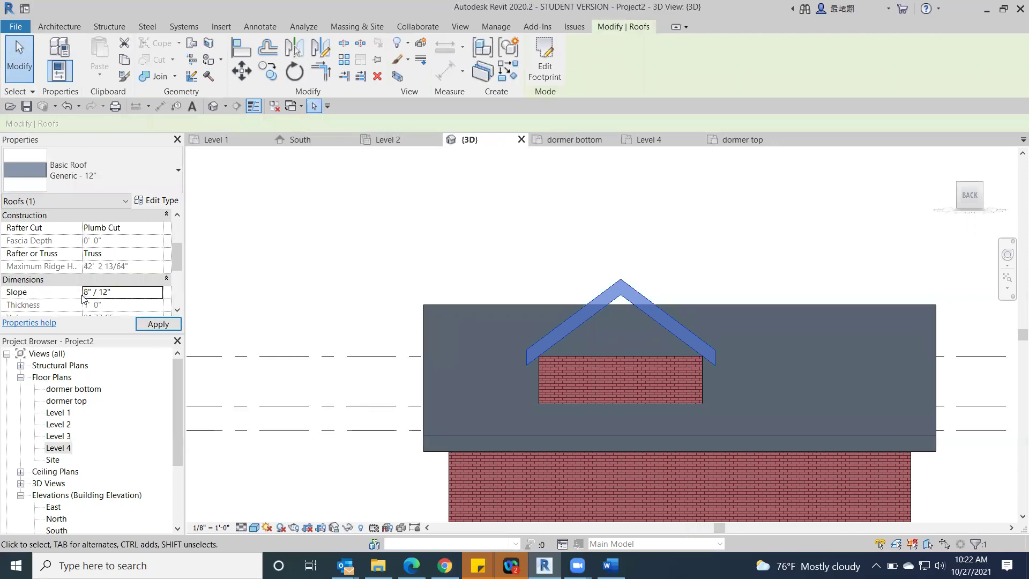
left_click(148, 324)
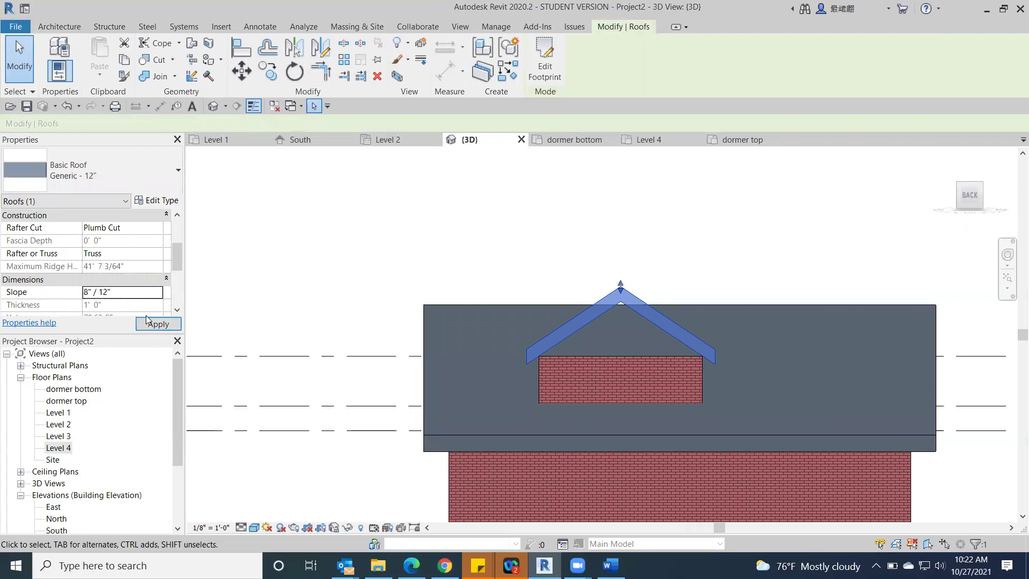
Reduce the dormer roof's slope to 7" / 12".
double_click(84, 292)
type("7")
left_click(157, 324)
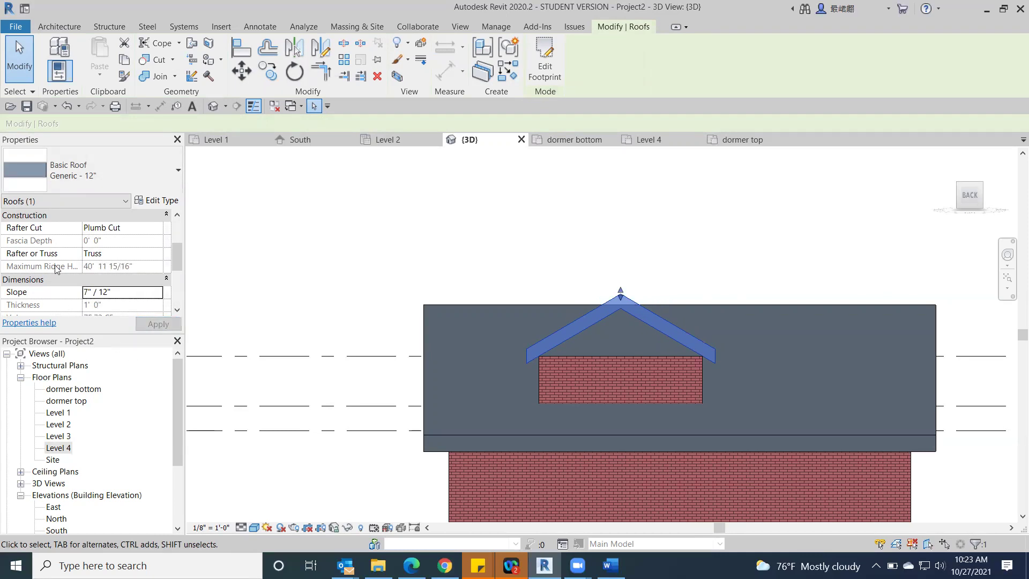
Set the dormer roof's slope to 6" / 12" and check it against the main roof from the left and back.
double_click(86, 293)
type("6")
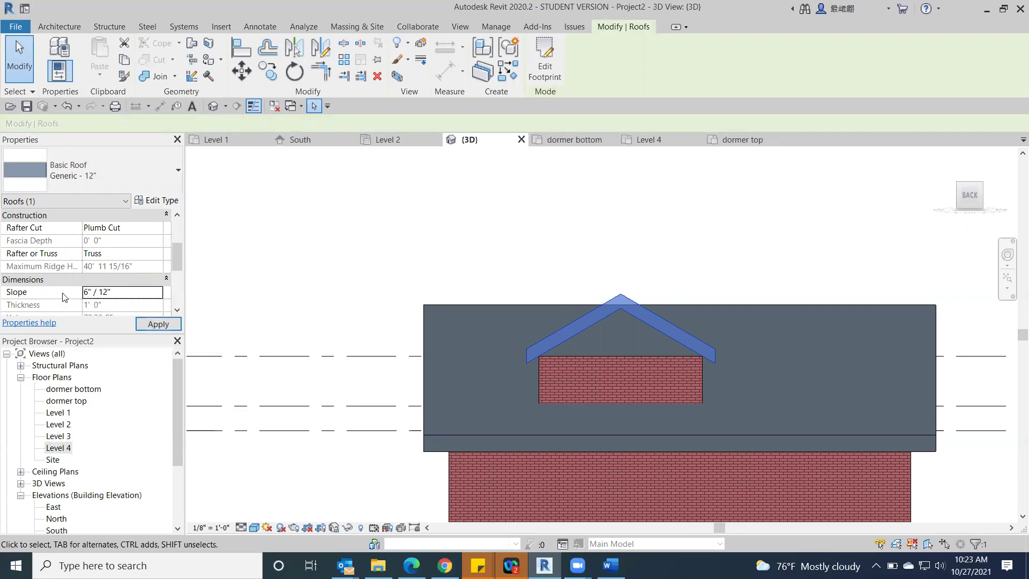
left_click(175, 325)
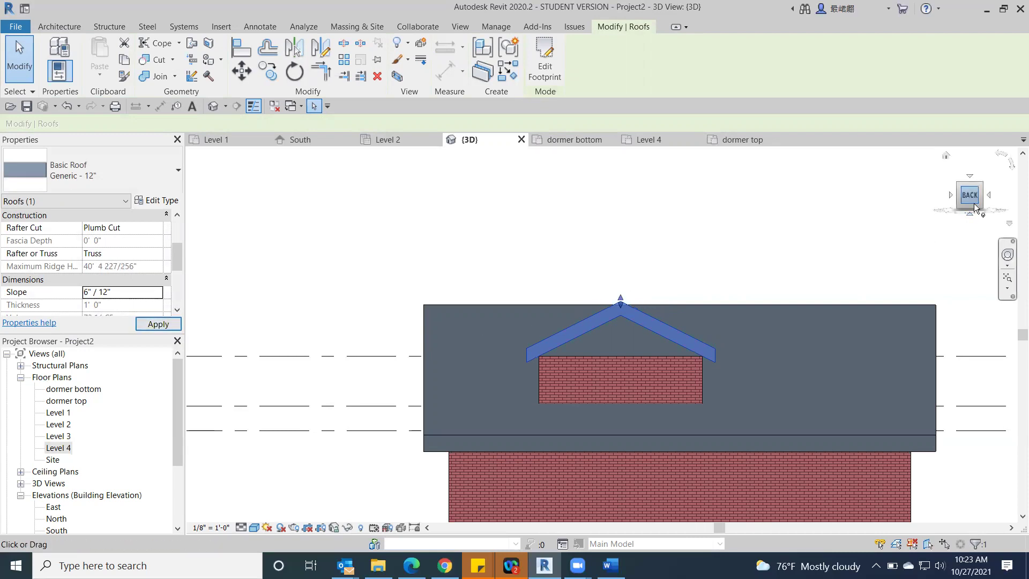
left_click_drag(976, 206, 788, 222)
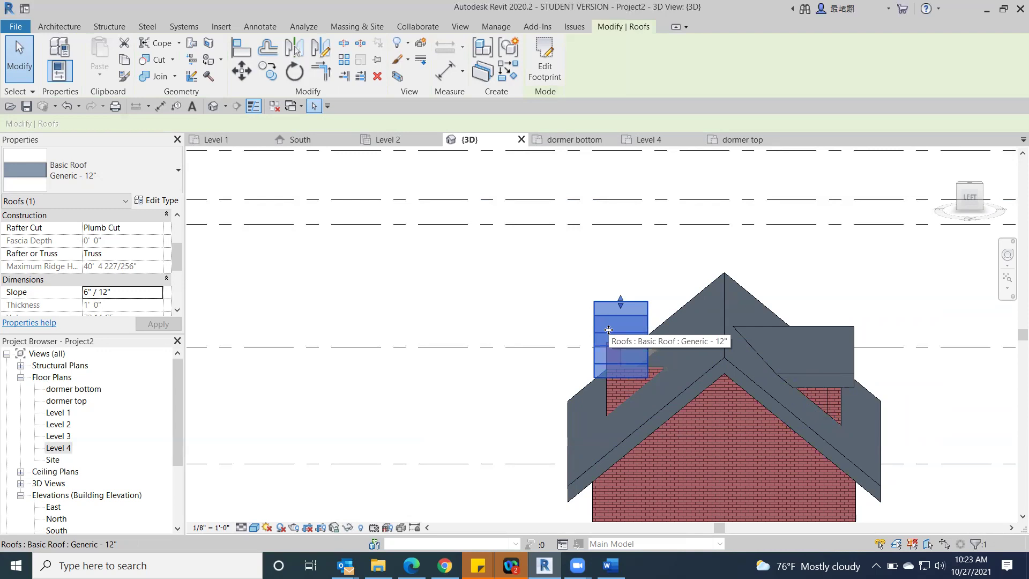
left_click(959, 200)
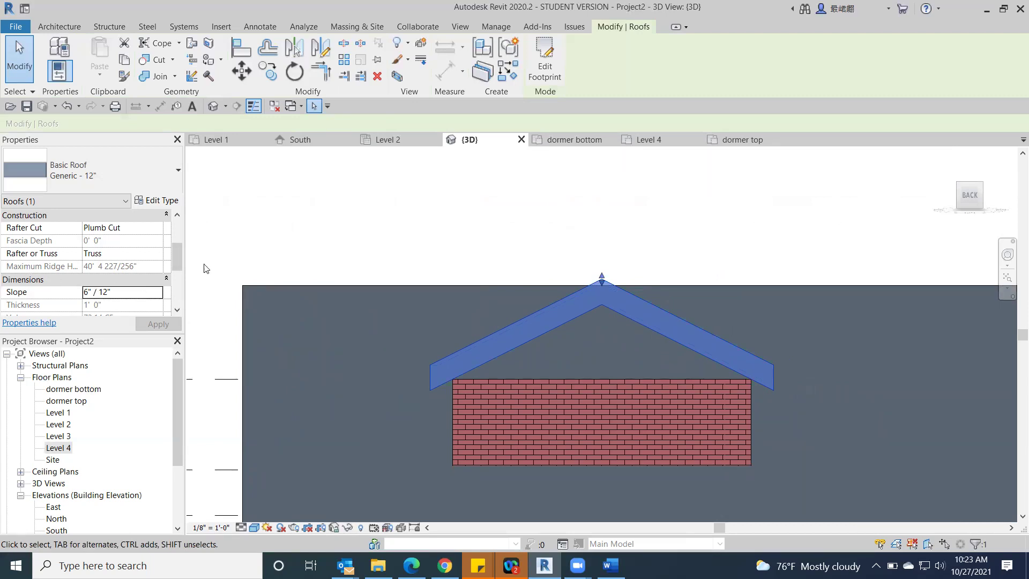
Set the dormer roof's slope to 5" / 12".
scroll(179, 259, "down", 2)
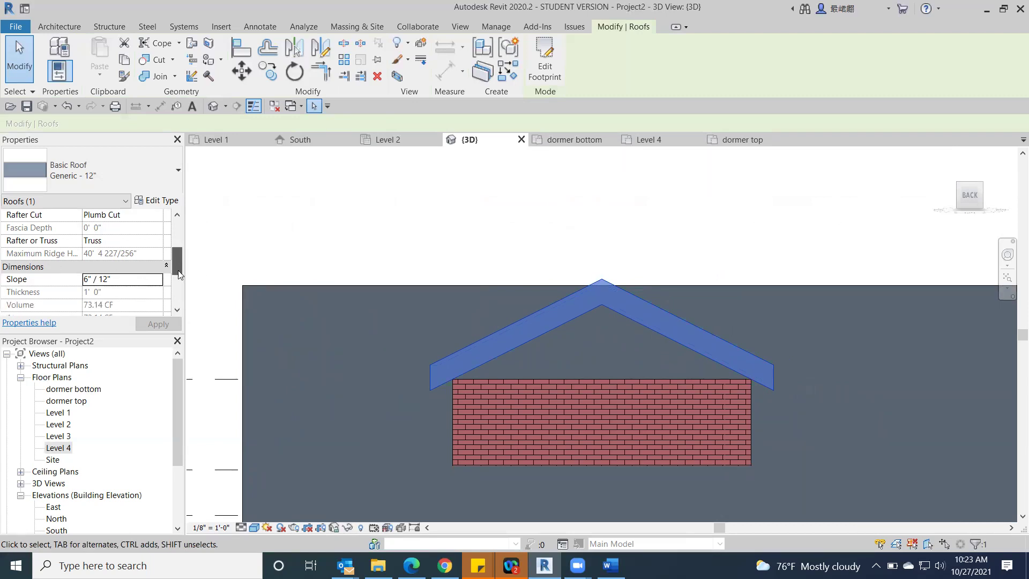
left_click(87, 254)
left_click_drag(87, 254, 83, 259)
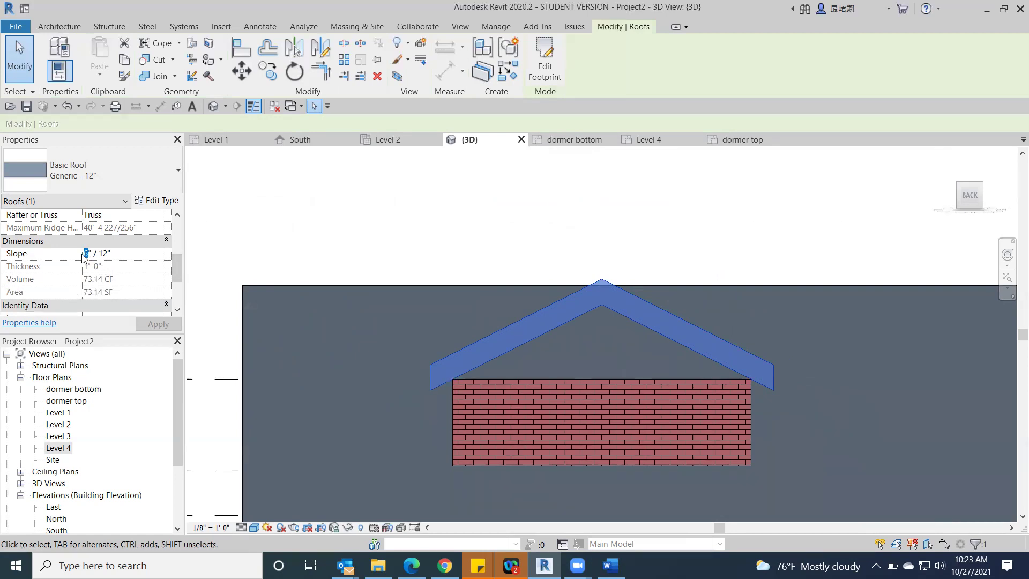
type("5")
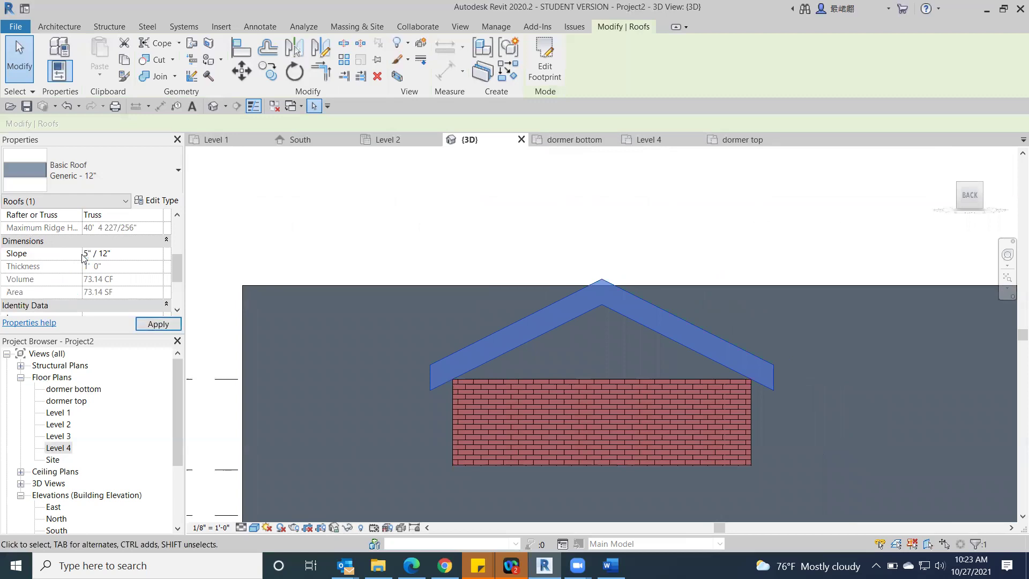
left_click(83, 257)
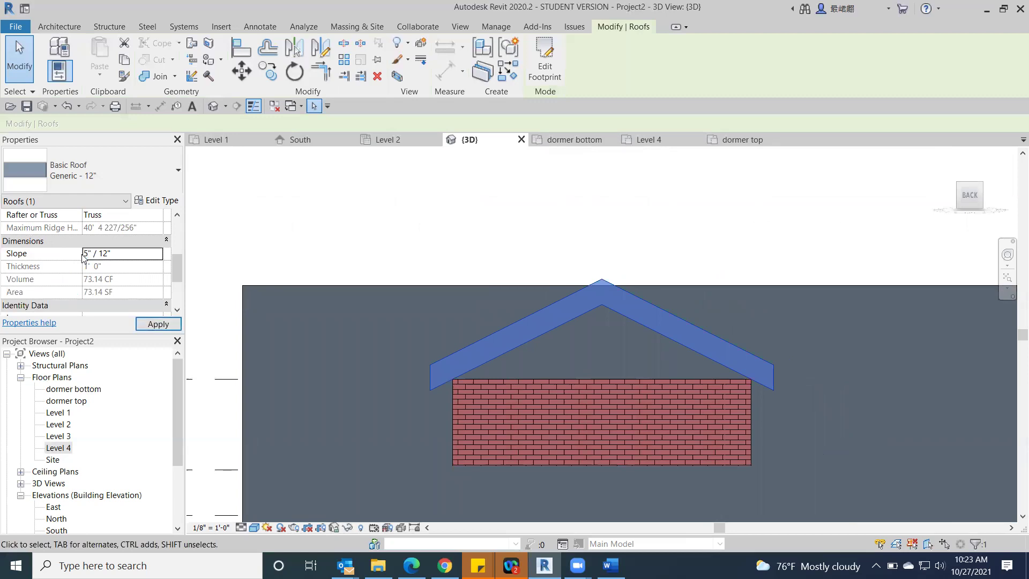
left_click(363, 216)
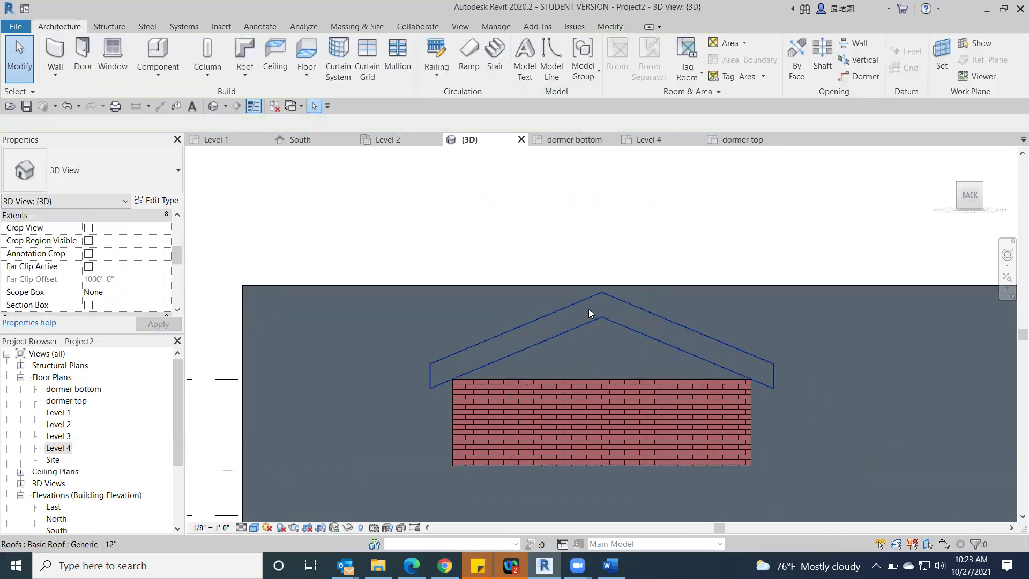
Join the back edge of the new dormer roof to the back slope of the main roof with Join/Unjoin Roof.
mouse_move(985, 194)
left_mouse_down()
mouse_move(788, 216)
mouse_move(792, 205)
mouse_move(924, 216)
mouse_move(854, 231)
mouse_move(897, 223)
left_mouse_up()
middle_click_drag(900, 195, 697, 209)
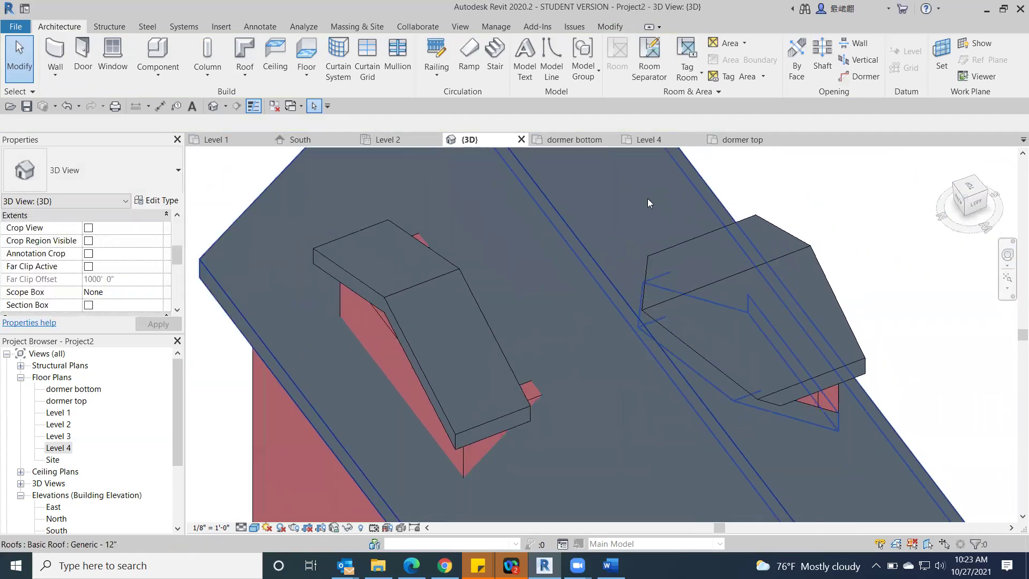
scroll(395, 192, "down", 2)
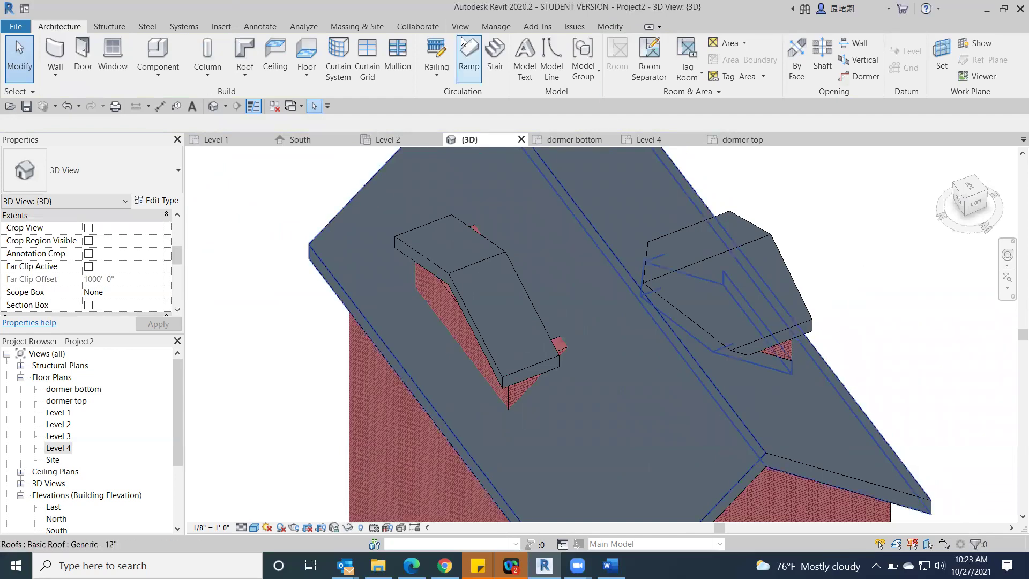
left_click(610, 28)
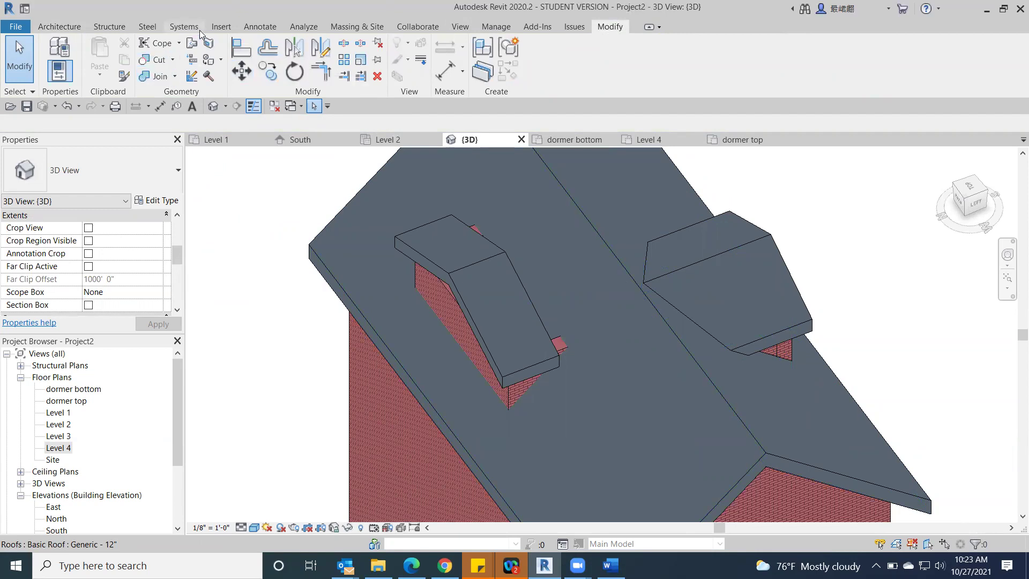
left_click(192, 43)
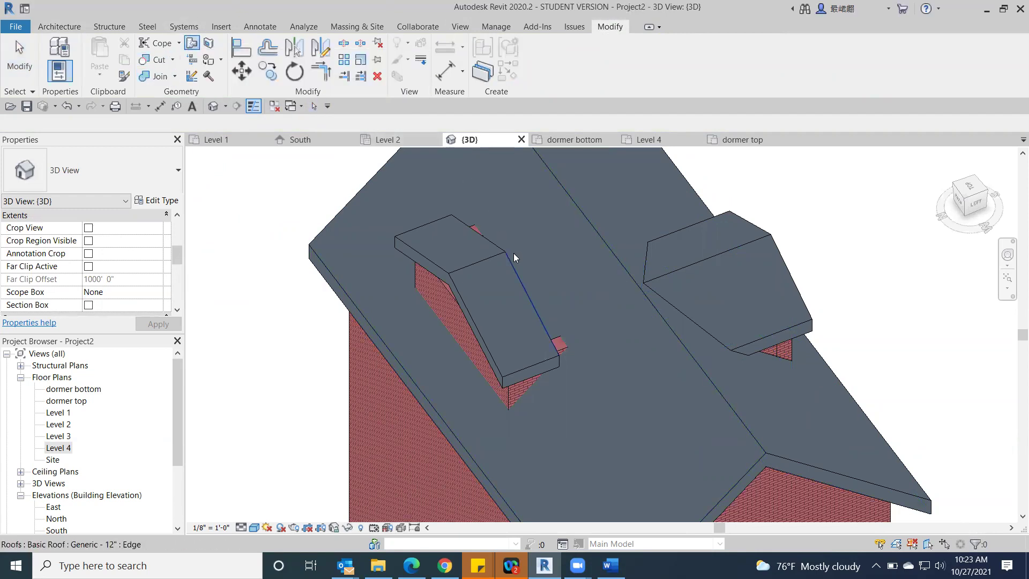
left_click(526, 284)
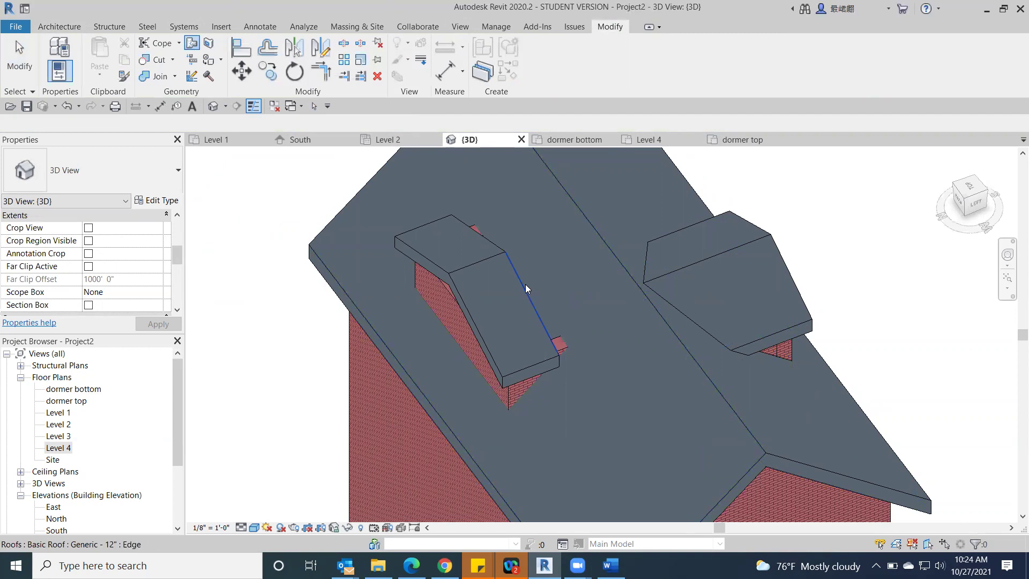
left_click(592, 262)
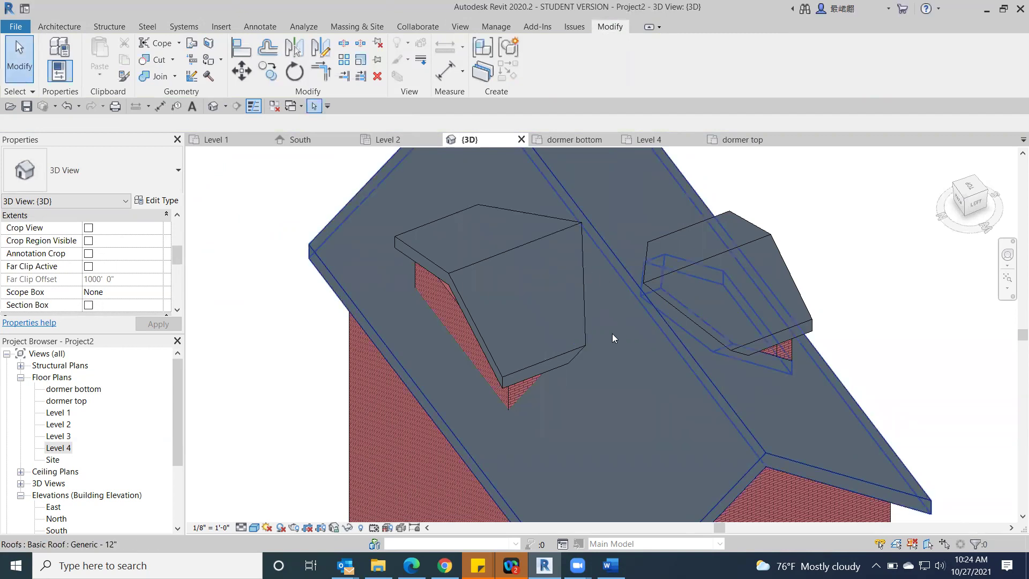
Attach the tops of the back dormer's three brick walls to the dormer roof.
left_click(961, 206)
middle_click_drag(220, 511, 368, 402, "shift")
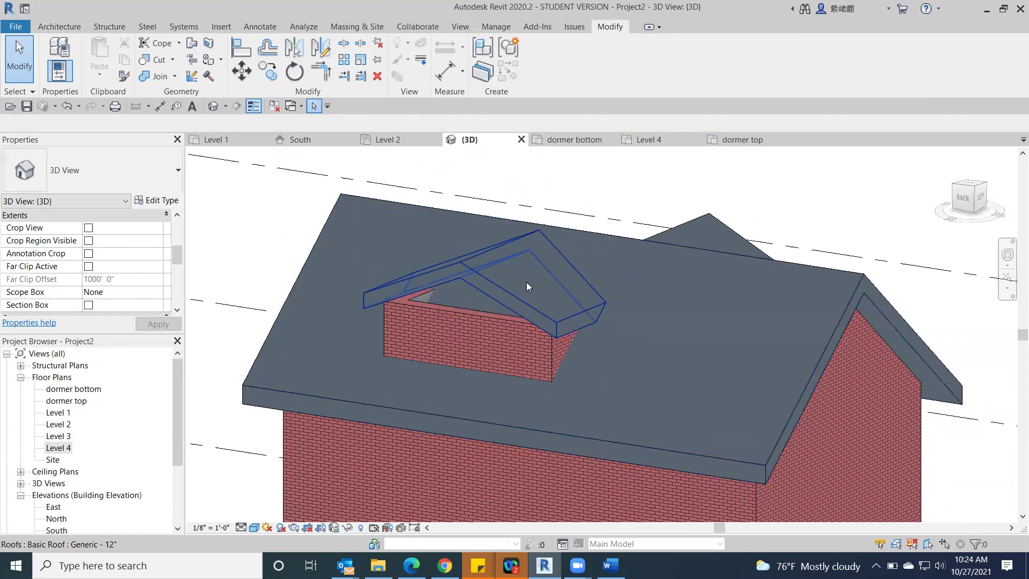
scroll(251, 227, "down", 1)
middle_click_drag(252, 227, 372, 220)
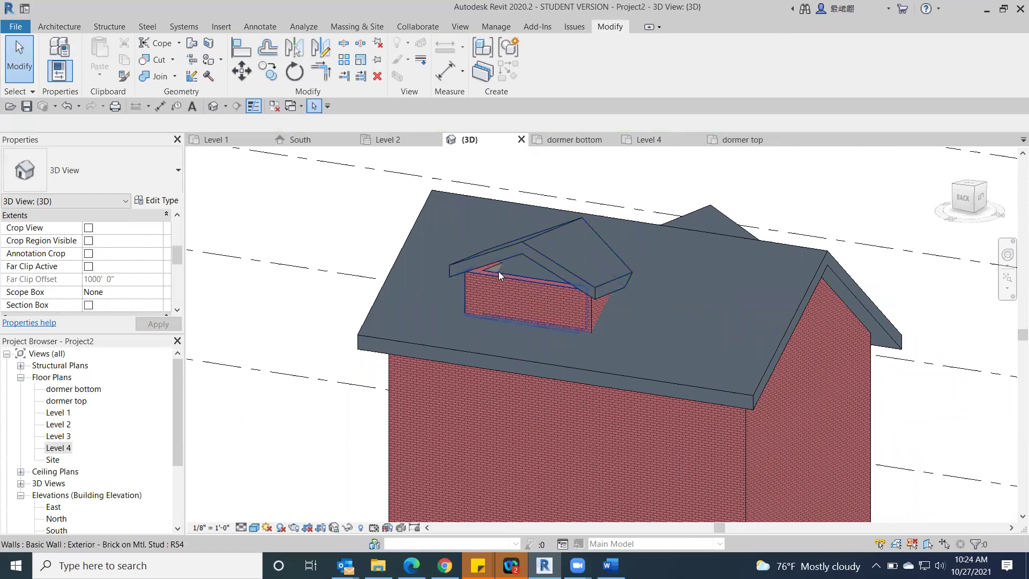
scroll(489, 287, "up", 3)
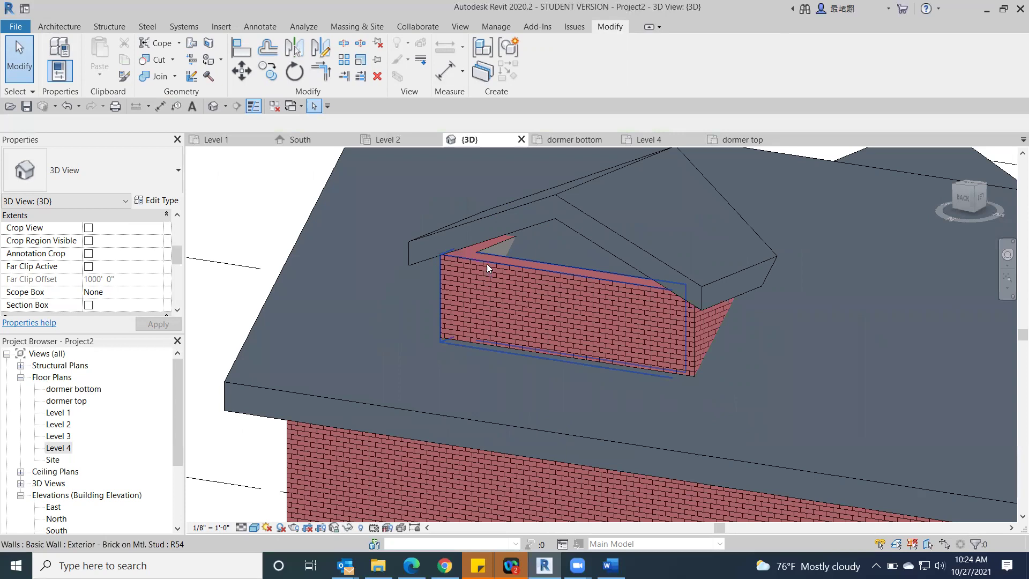
left_click(490, 247)
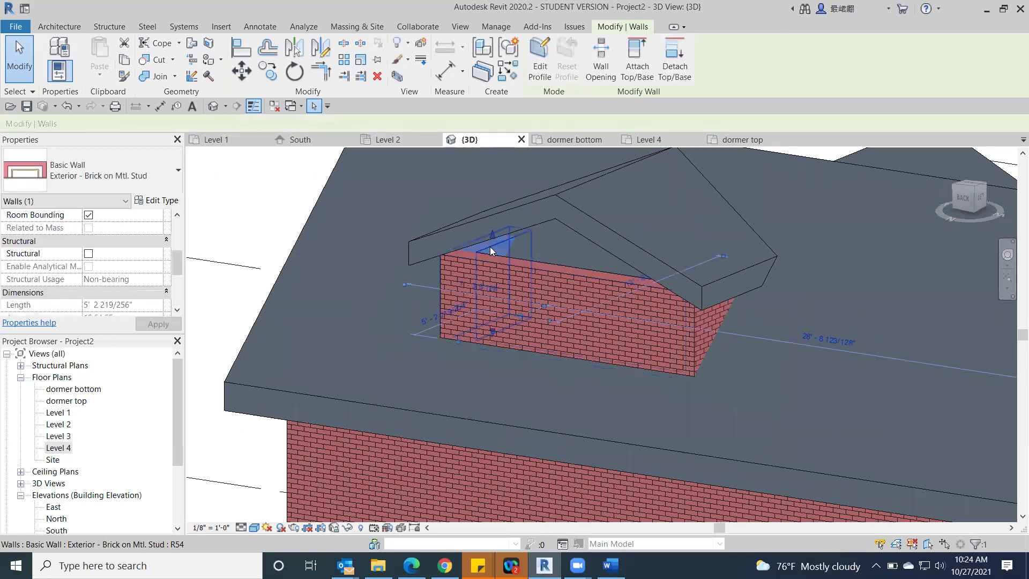
left_click(502, 286, "ctrl")
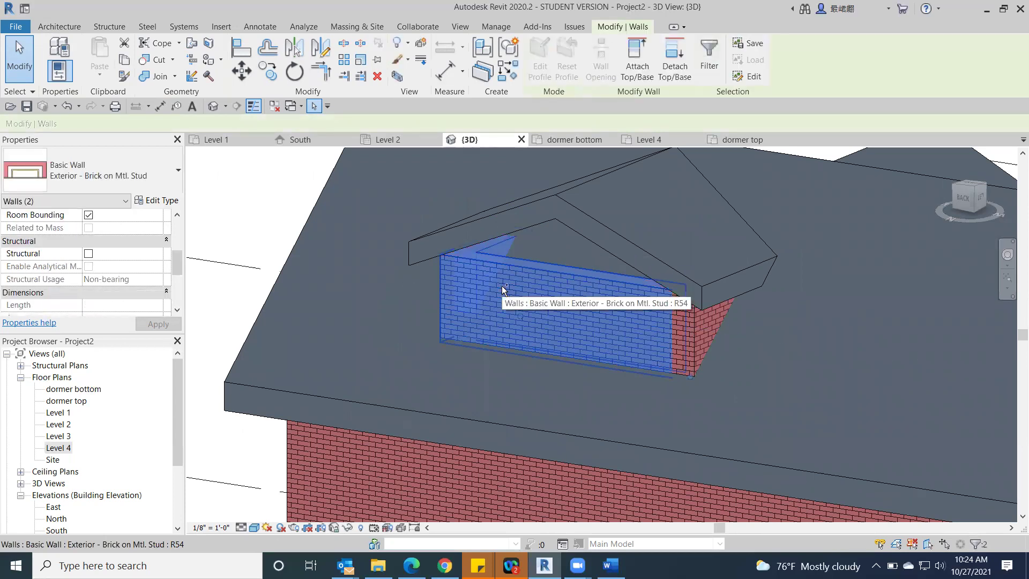
left_click(693, 326, "ctrl")
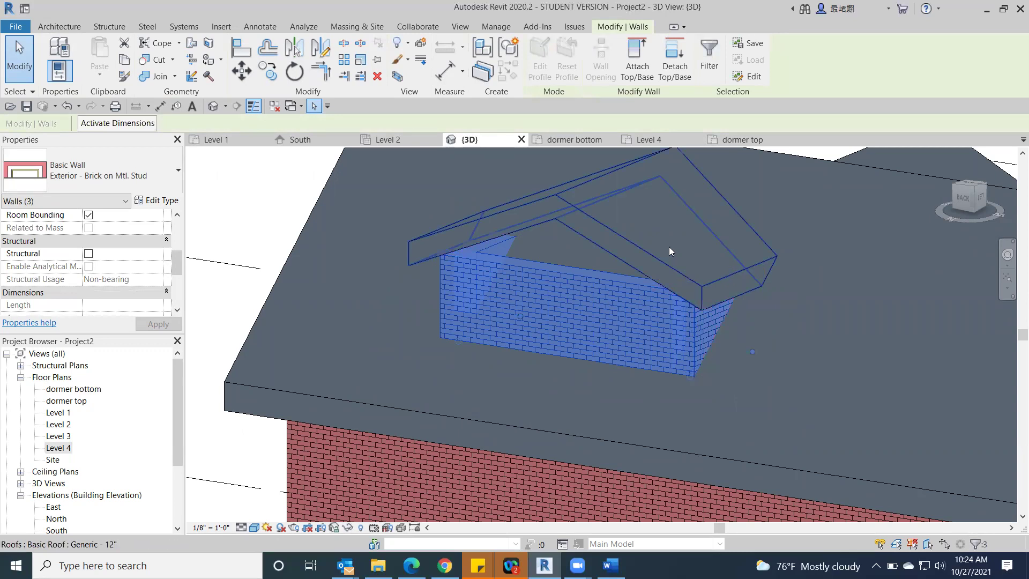
left_click(639, 44)
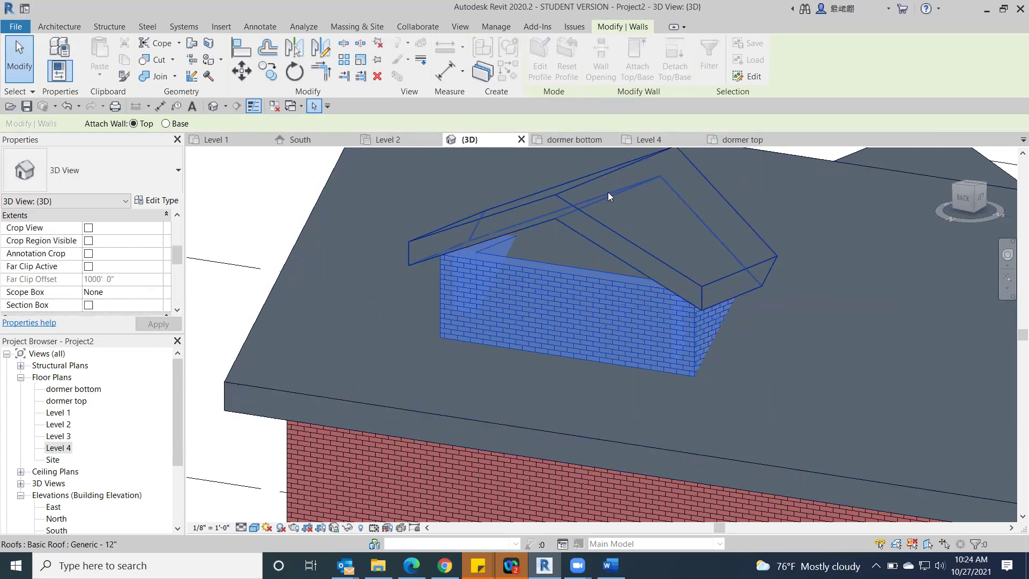
left_click(611, 212)
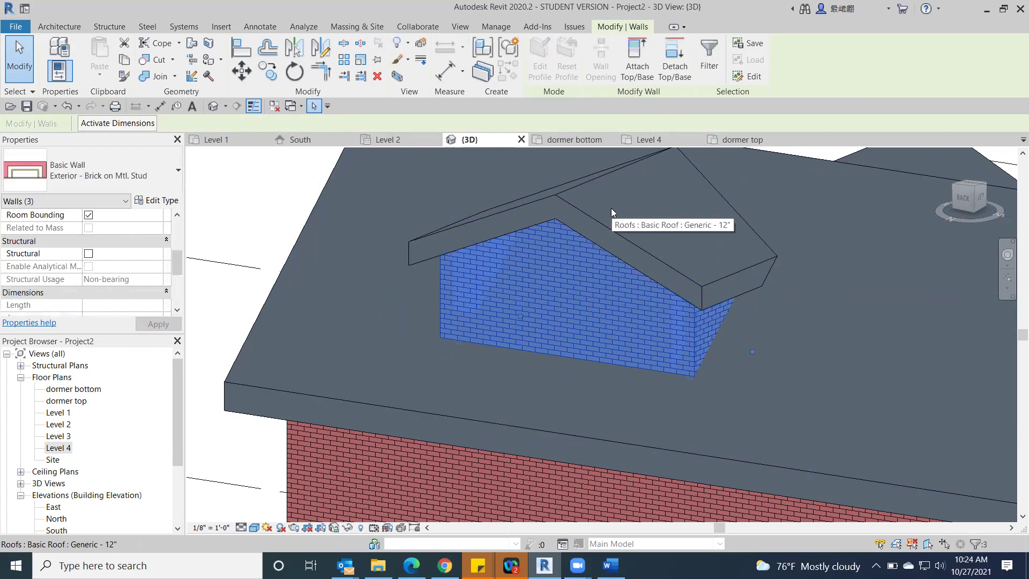
left_click(272, 196)
scroll(272, 197, "down", 5)
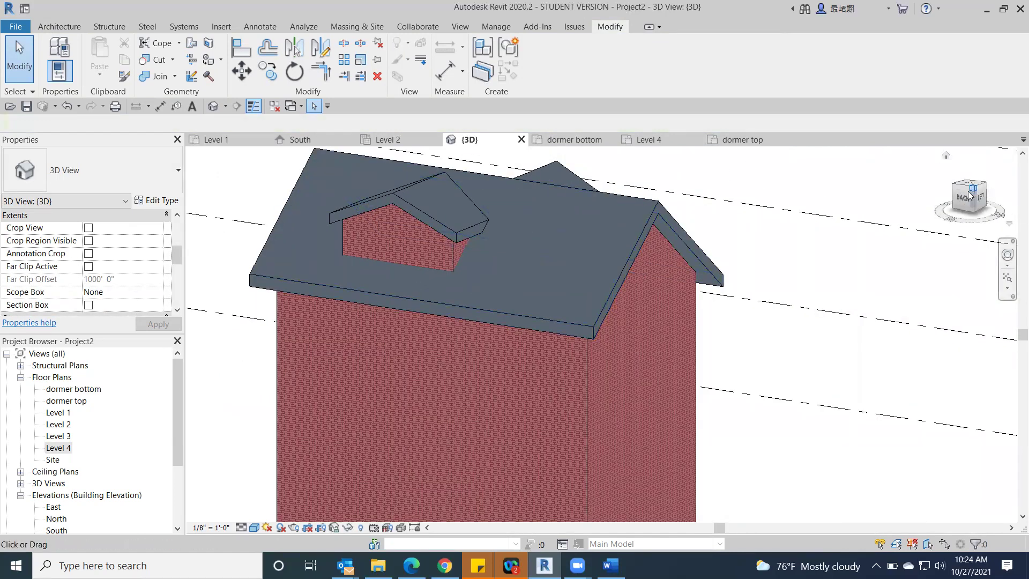
Start a dormer opening in the main roof and pick the back dormer's roof as its first boundary.
left_click_drag(969, 195, 932, 210)
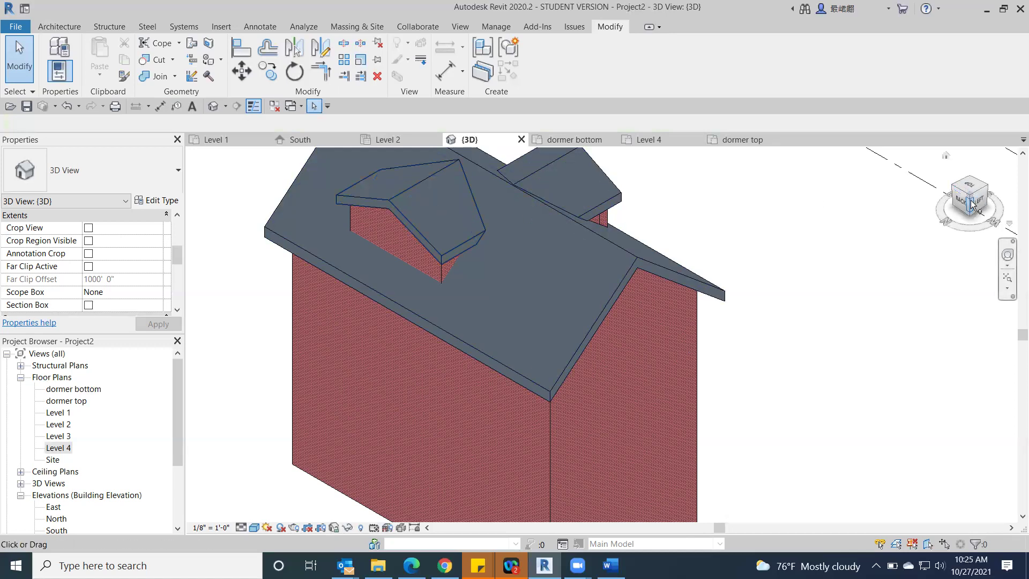
left_click_drag(973, 204, 971, 208)
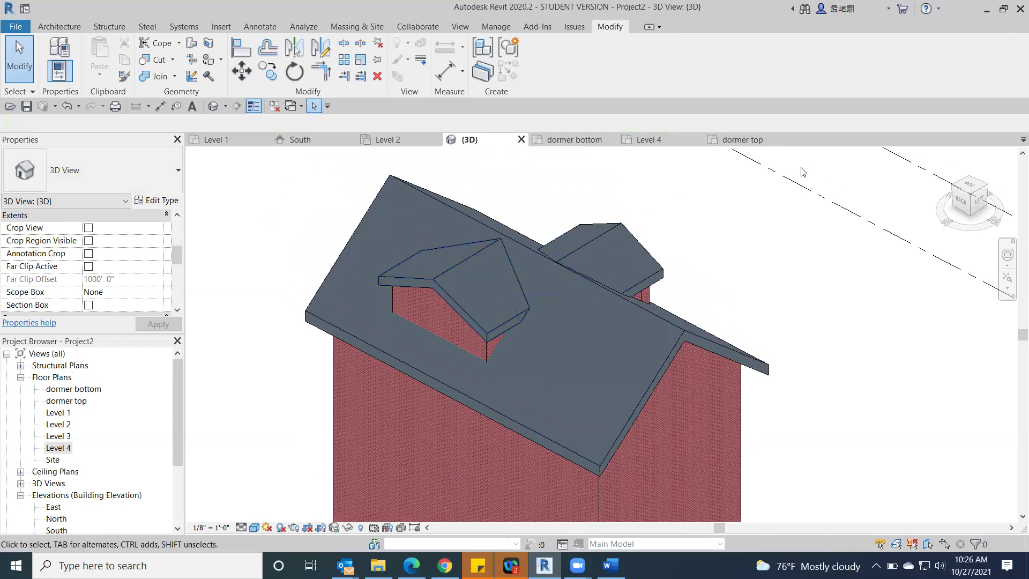
left_click_drag(963, 206, 959, 210)
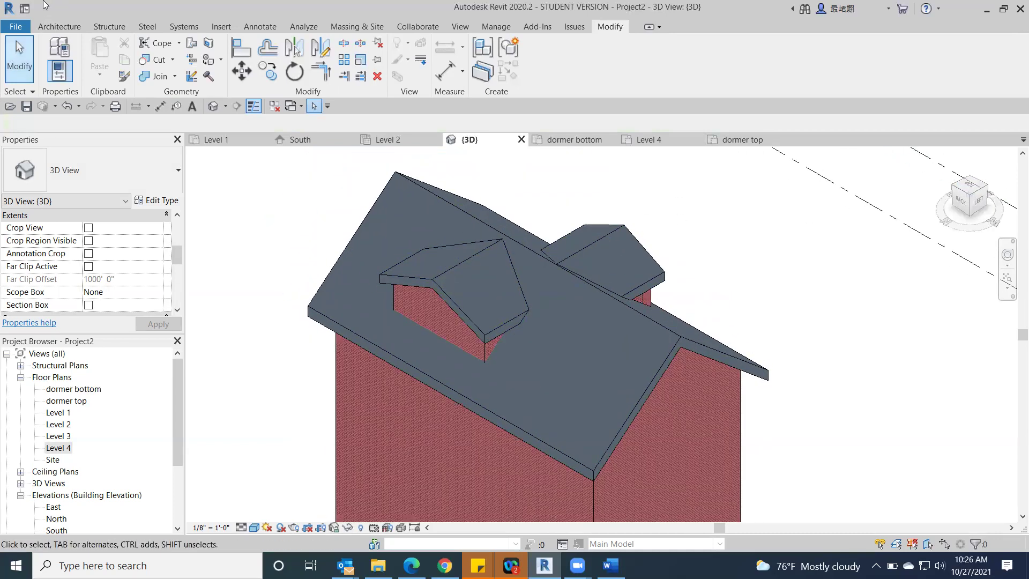
left_click(59, 28)
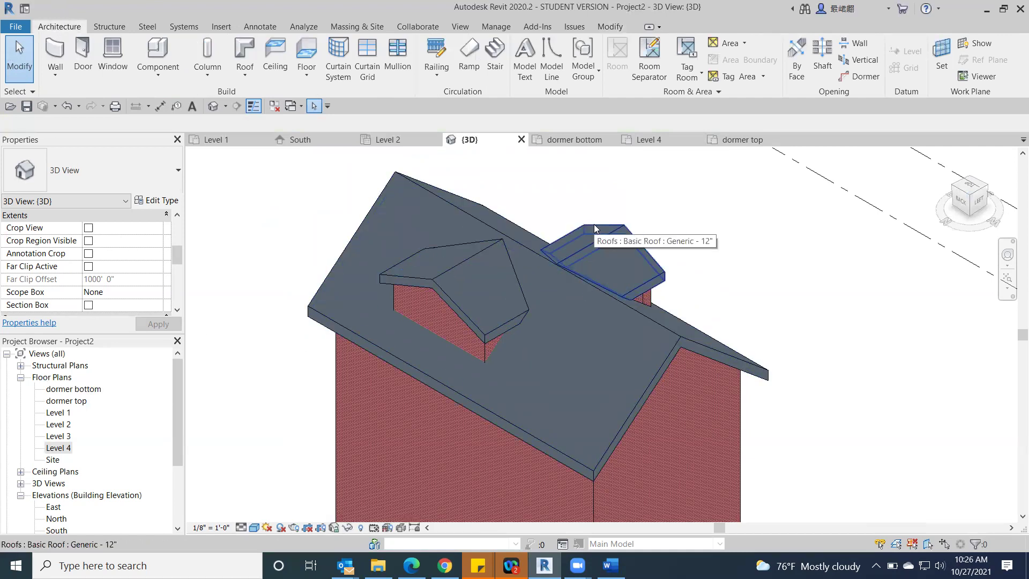
left_click(860, 76)
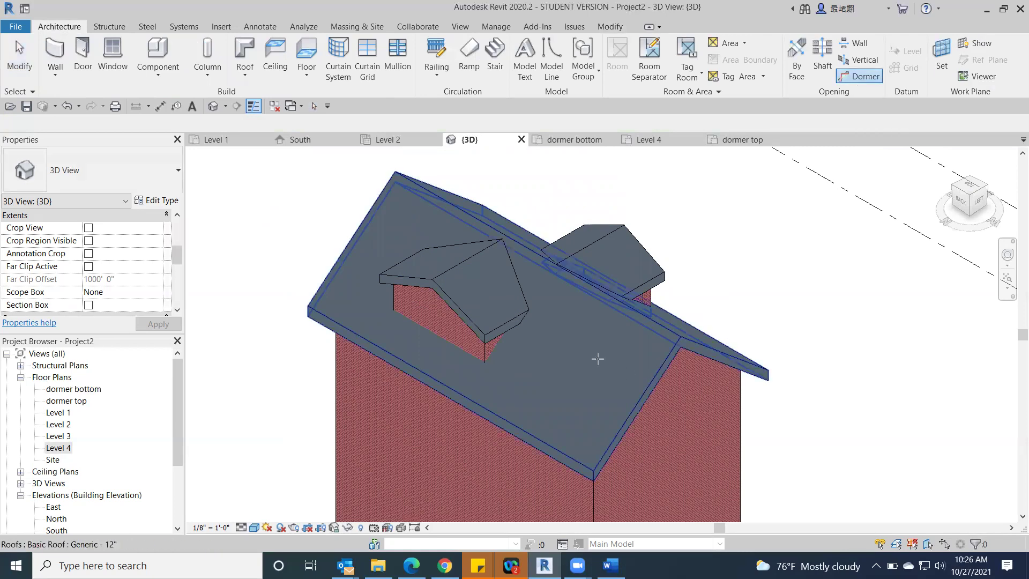
left_click(587, 332)
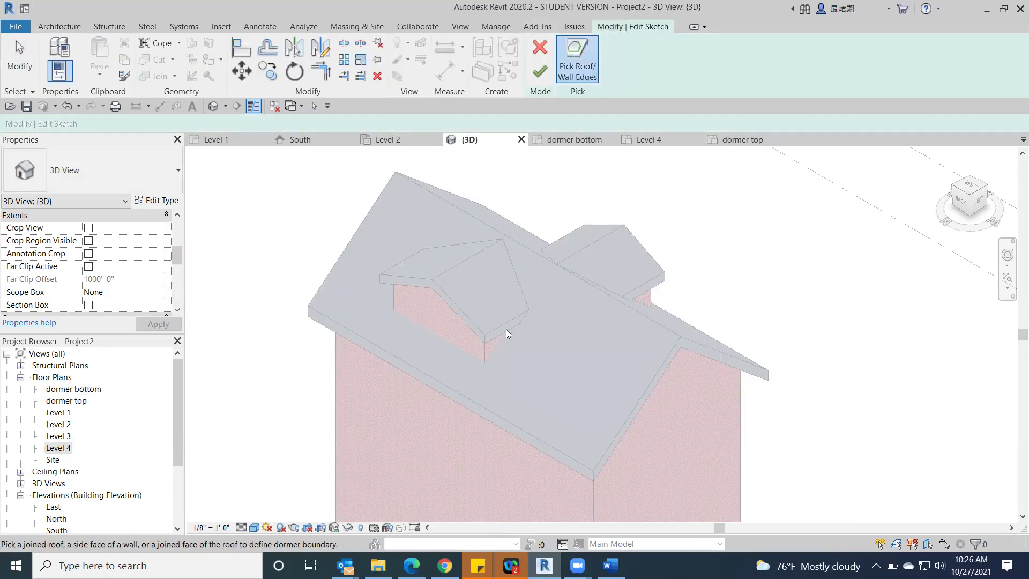
left_click(502, 295)
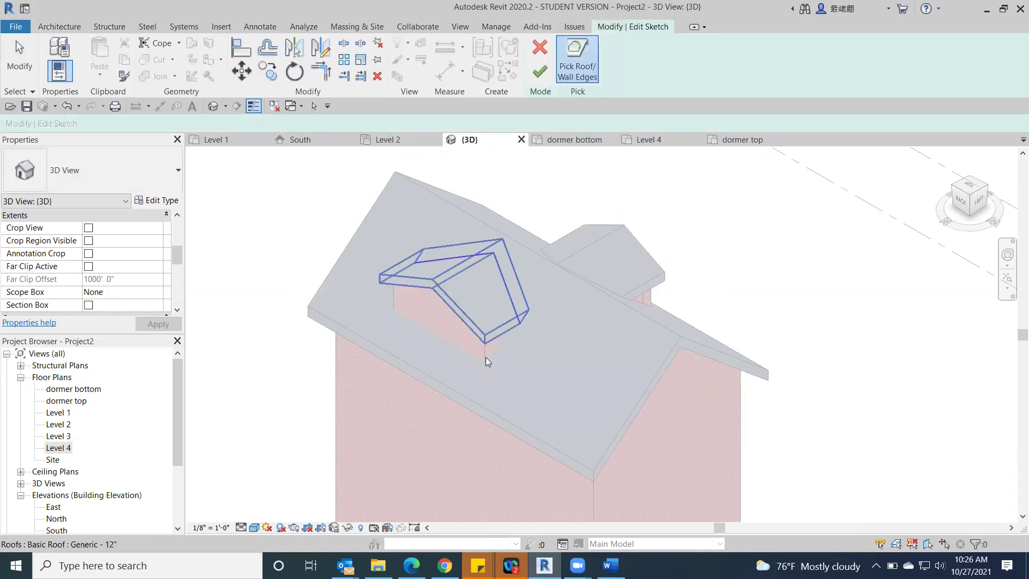
Add the faces of the back dormer's two side walls and its front wall to the opening boundary.
left_click(489, 352)
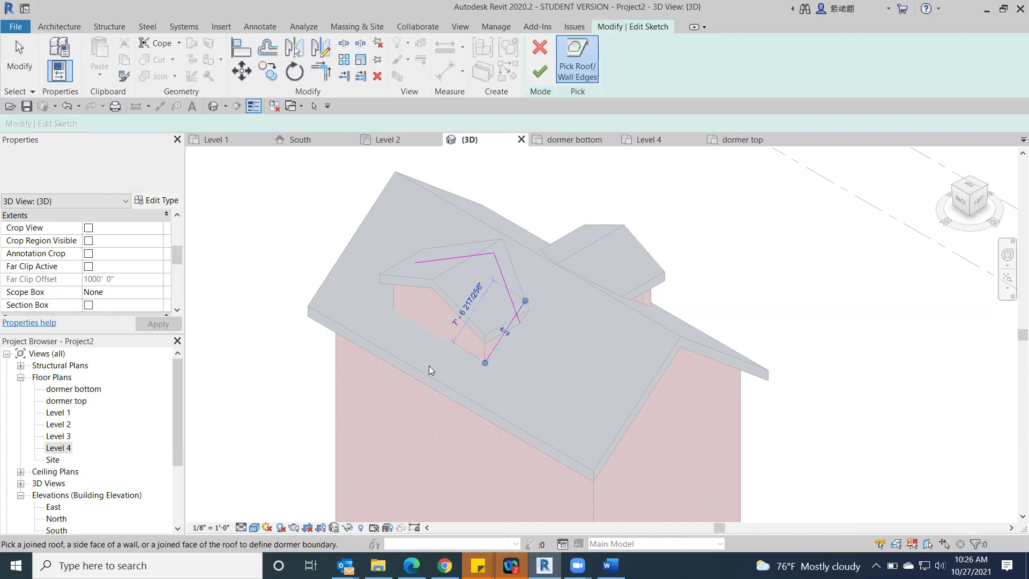
left_click(438, 332)
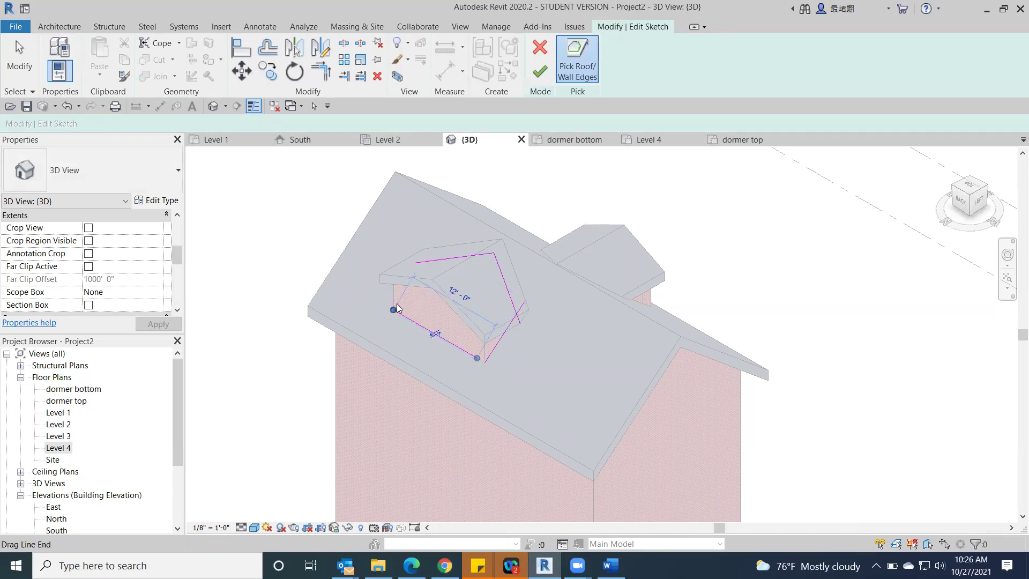
left_click(967, 212)
mouse_move(268, 168)
middle_mouse_down("shift")
mouse_move(365, 166)
mouse_move(376, 236)
middle_mouse_up("shift")
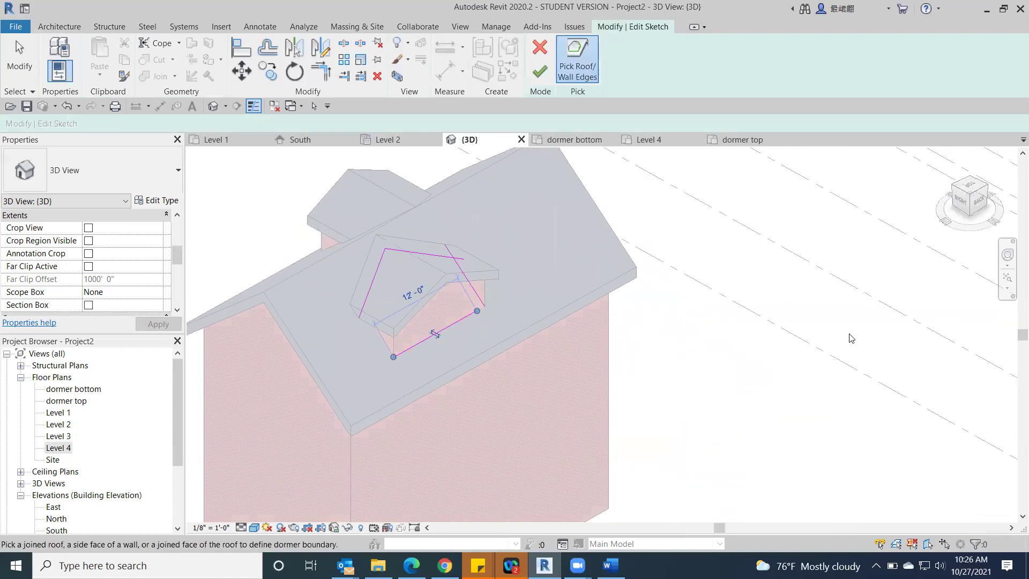
left_click(387, 347)
left_click(386, 346)
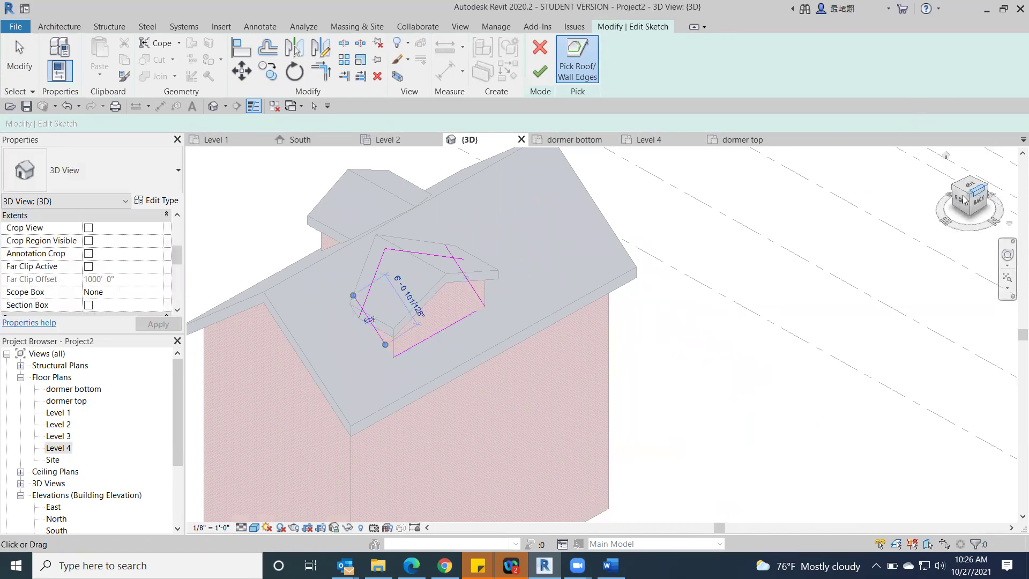
Try to finish the back dormer's opening with the untrimmed boundary lines.
left_click_drag(965, 200, 960, 201)
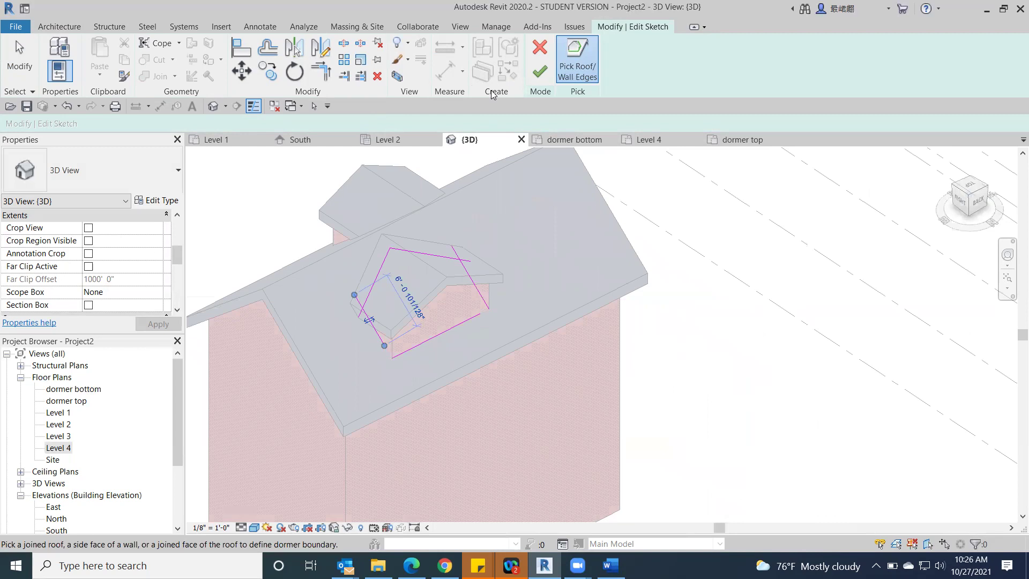
left_click(540, 75)
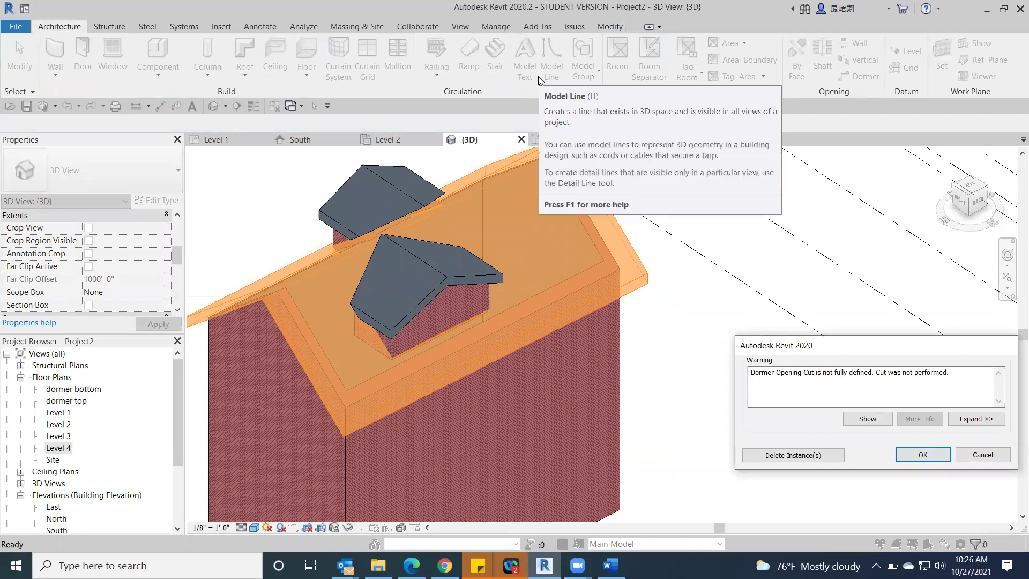
left_click(987, 456)
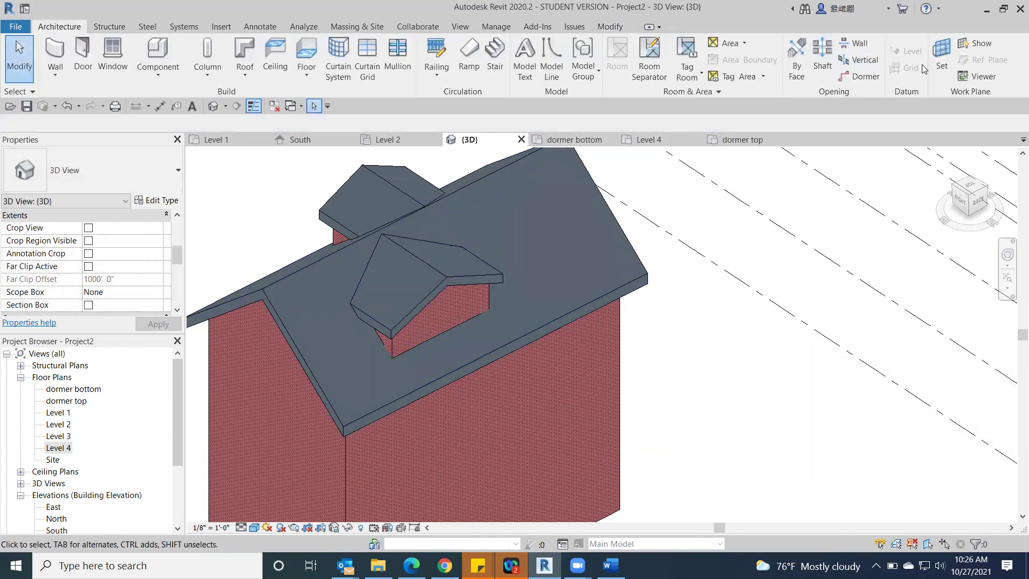
Start a new dormer opening in the main roof, picking the back dormer's roof, both side walls and front wall as its boundaries.
left_click(858, 78)
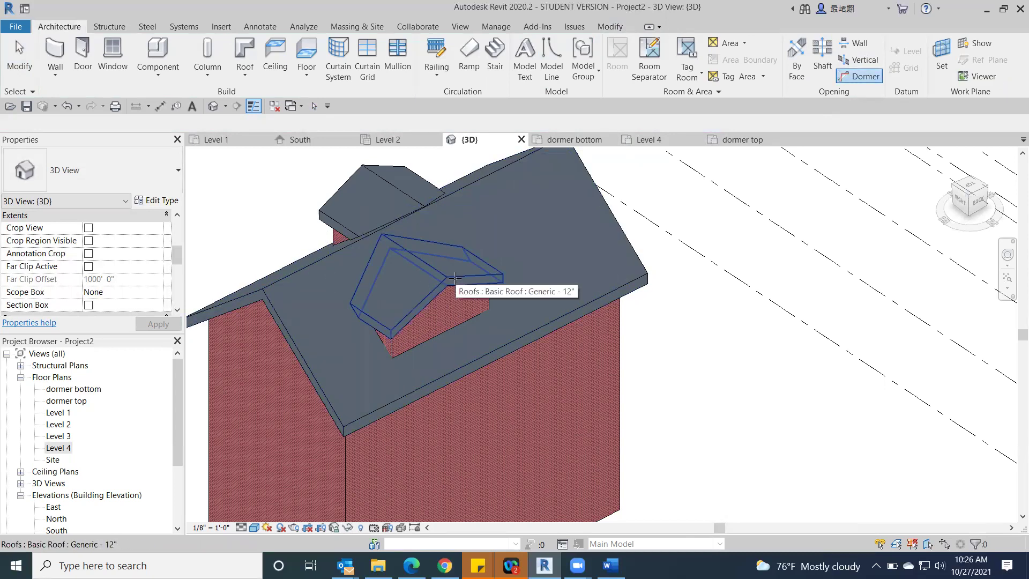
left_click(279, 304)
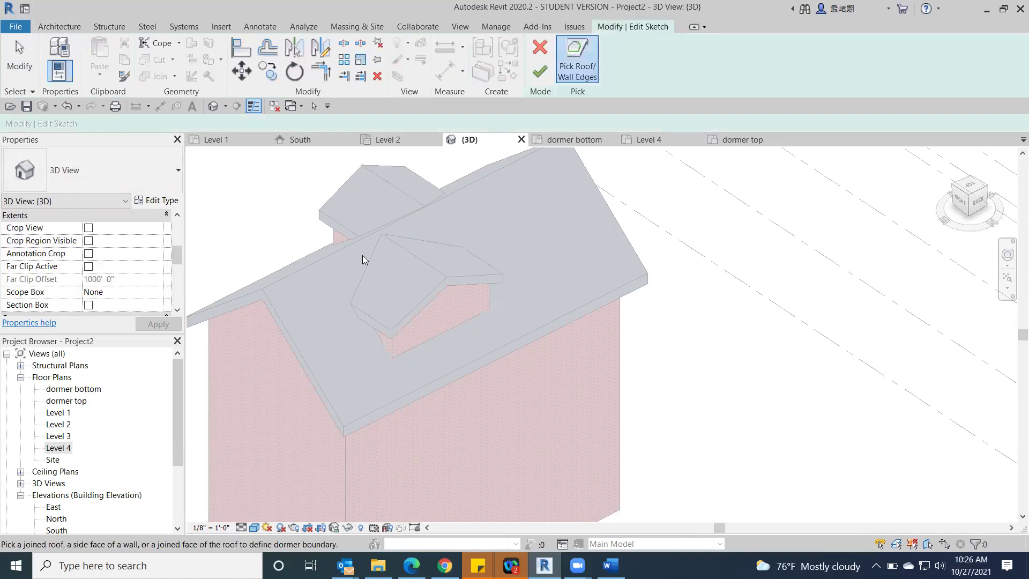
left_click(382, 267)
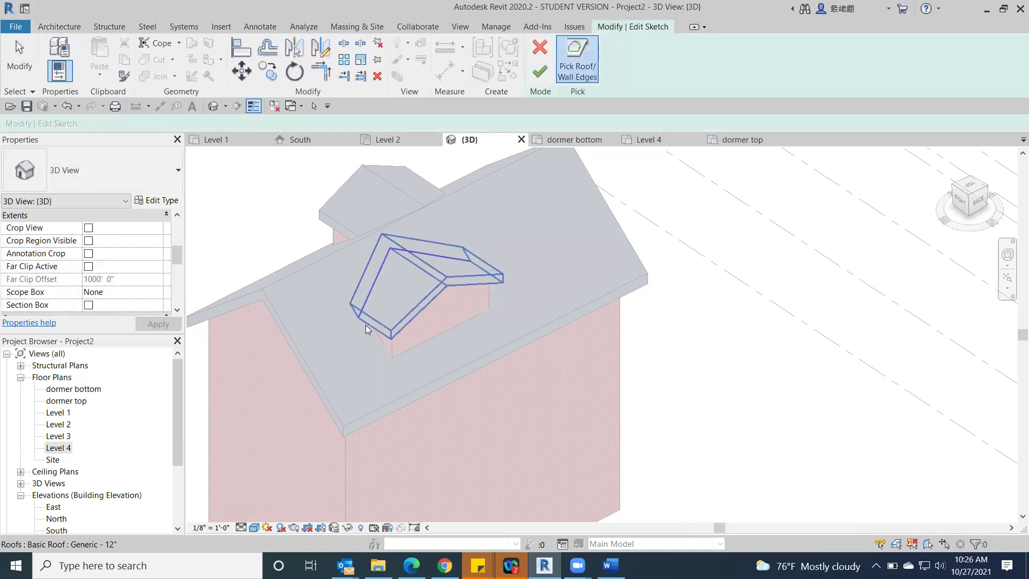
left_click(386, 347)
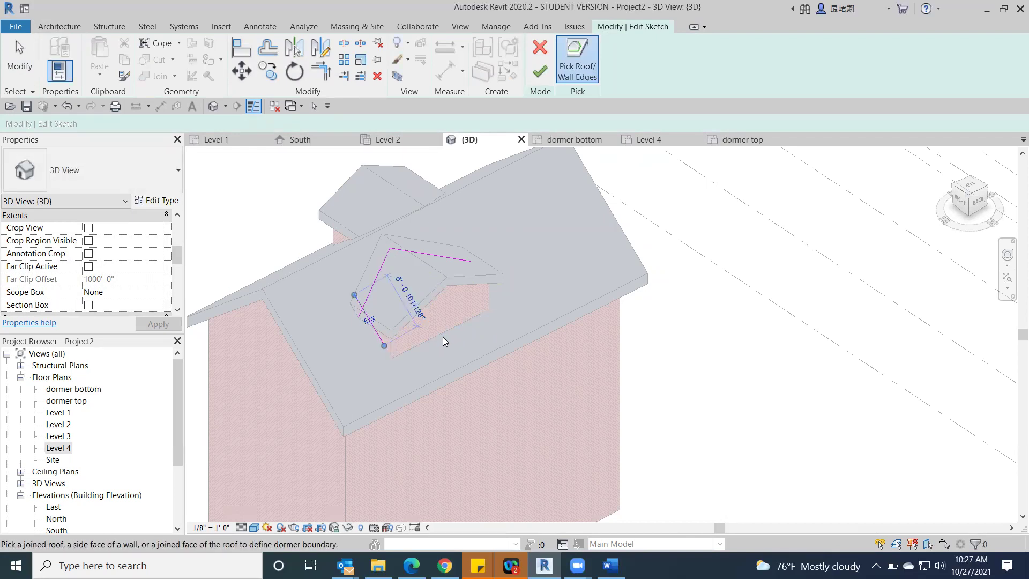
left_click(443, 333)
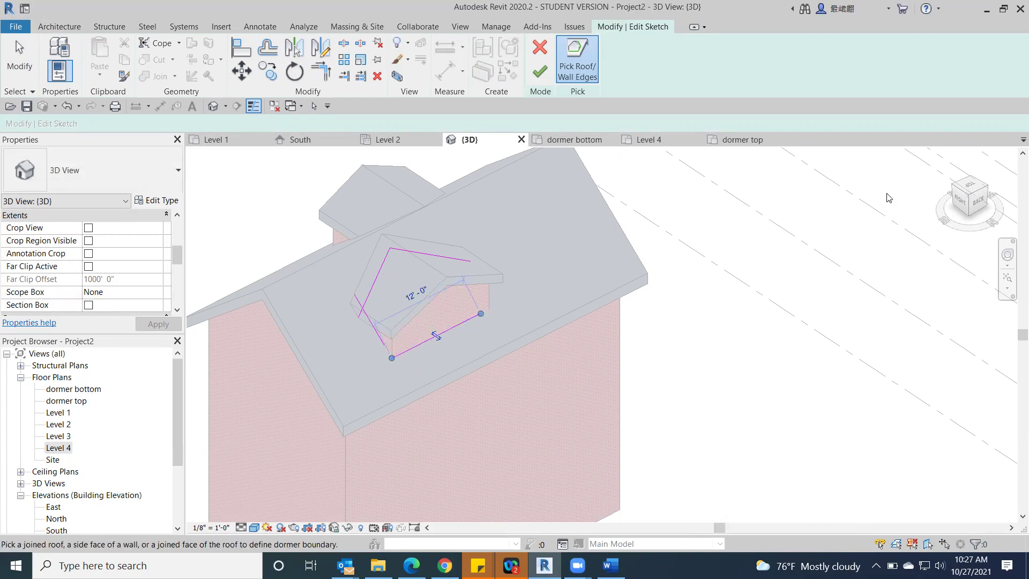
mouse_move(888, 197)
middle_mouse_down("shift")
mouse_move(819, 239)
mouse_move(753, 215)
middle_mouse_up("shift")
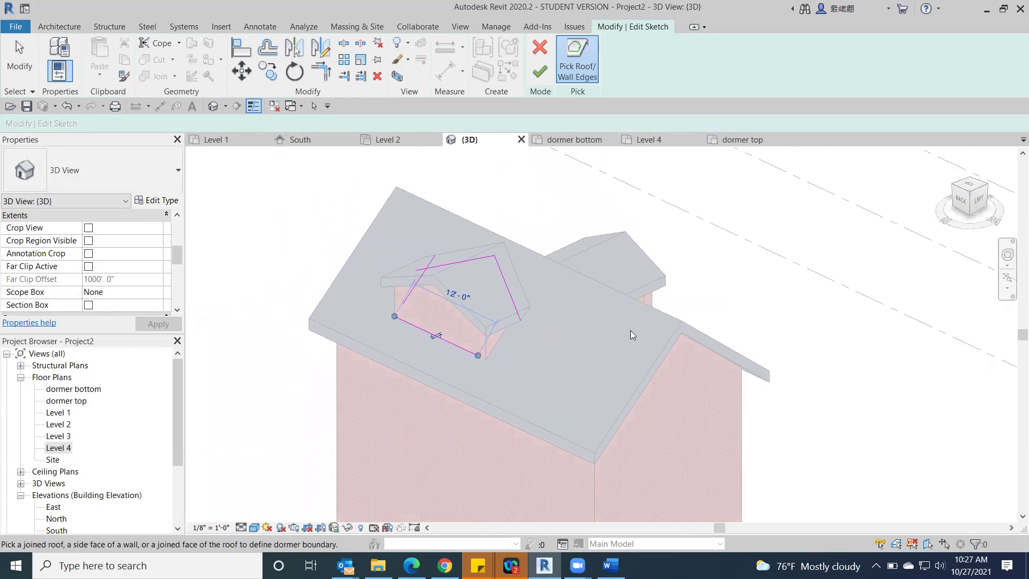
left_click(493, 354)
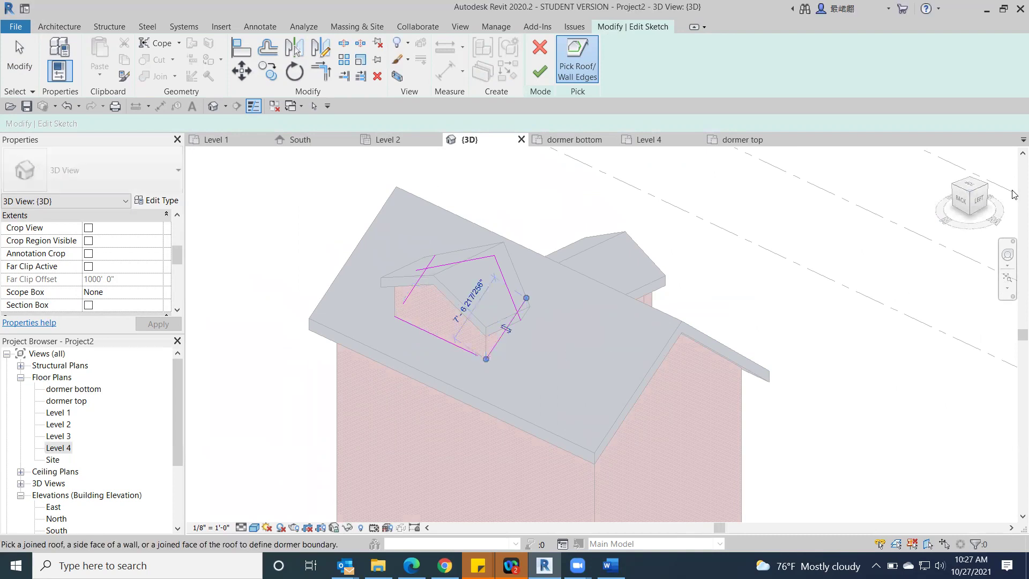
Trim the opening's roof, side wall and front wall boundary lines at their corners into one closed five-sided outline.
left_click(949, 200)
mouse_move(232, 232)
middle_mouse_down("shift")
mouse_move(468, 215)
mouse_move(461, 224)
middle_mouse_up("shift")
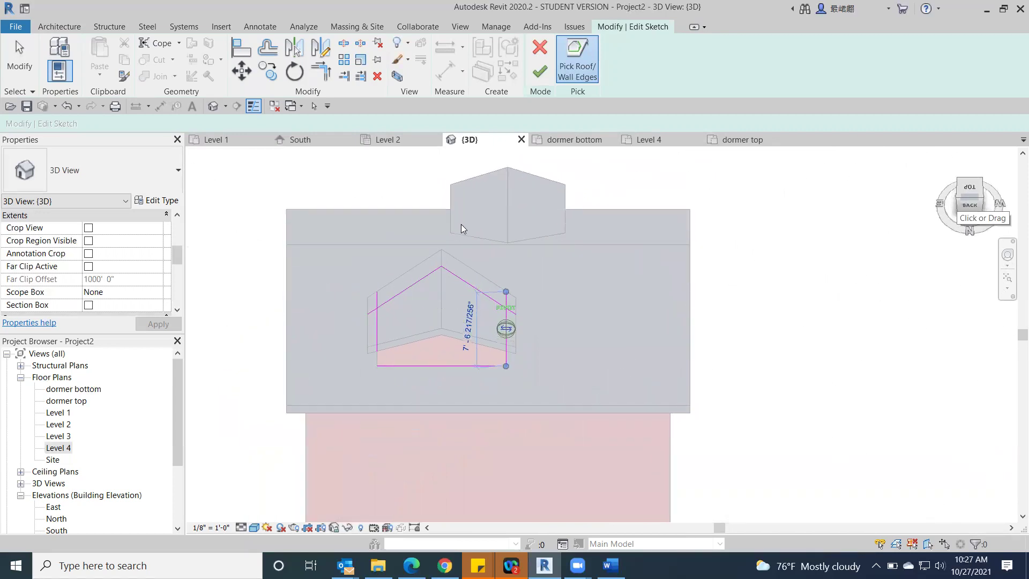
left_click(321, 72)
left_click(385, 301)
left_click(378, 324)
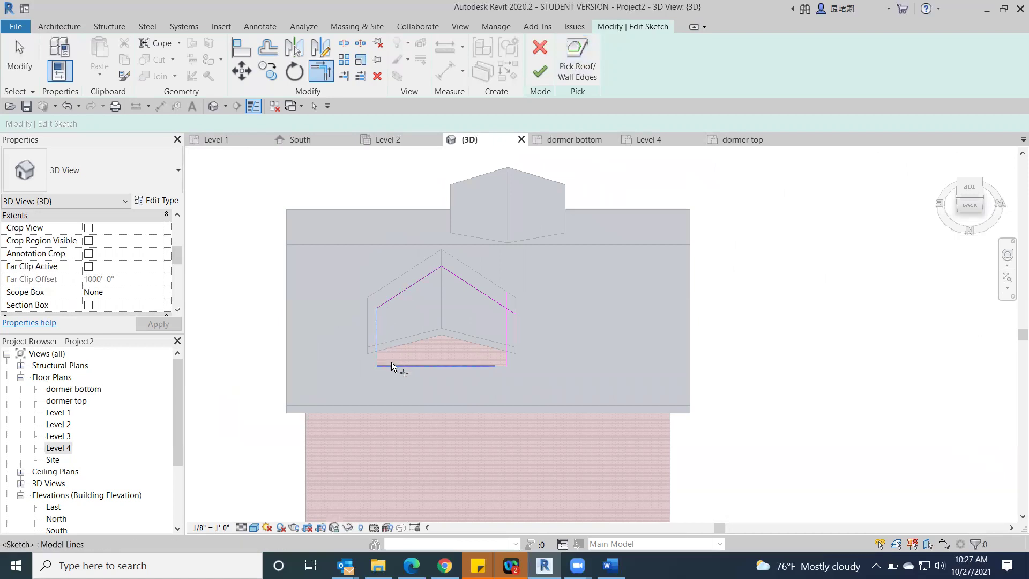
left_click(471, 365)
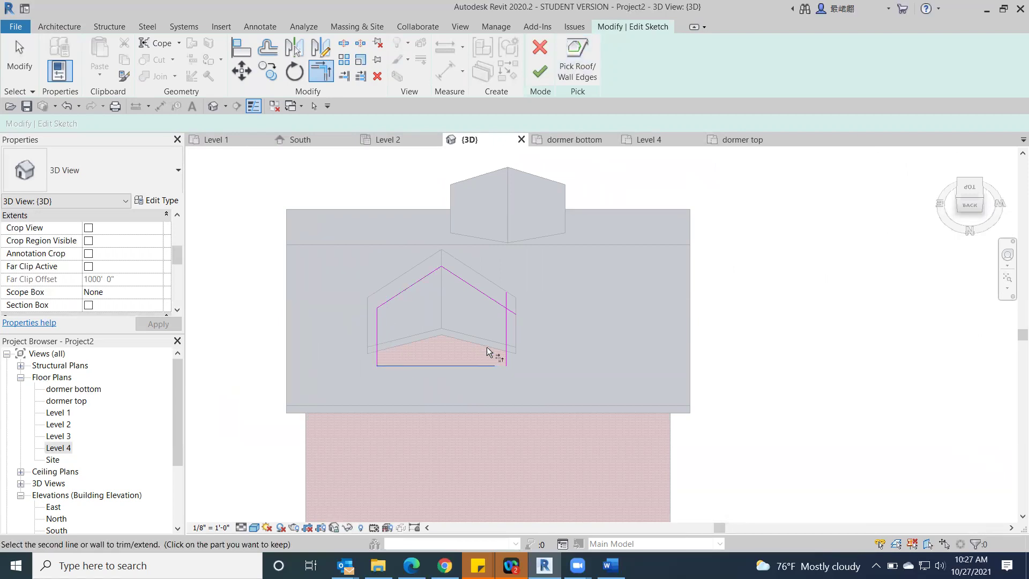
left_click(505, 348)
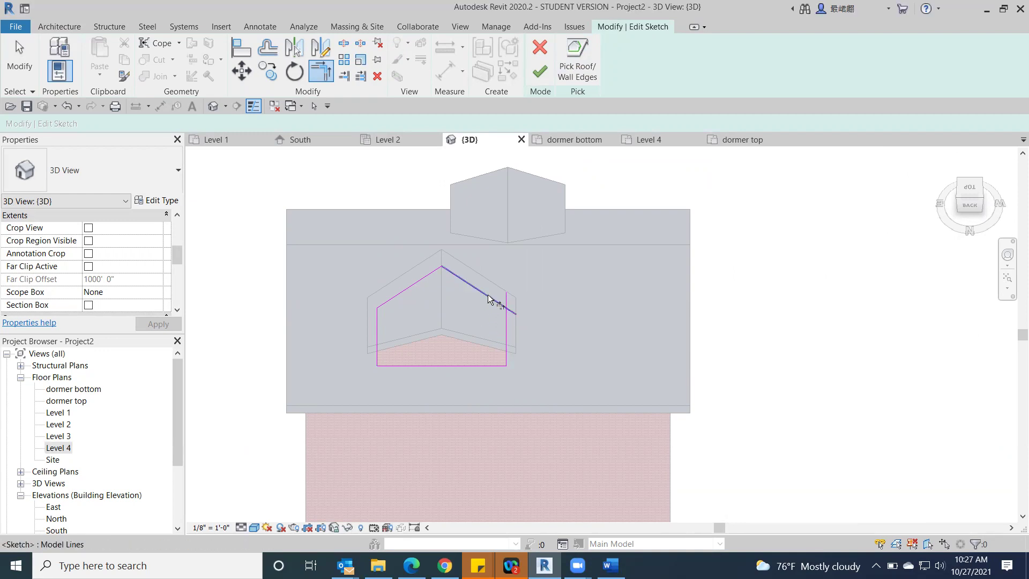
left_click(504, 319)
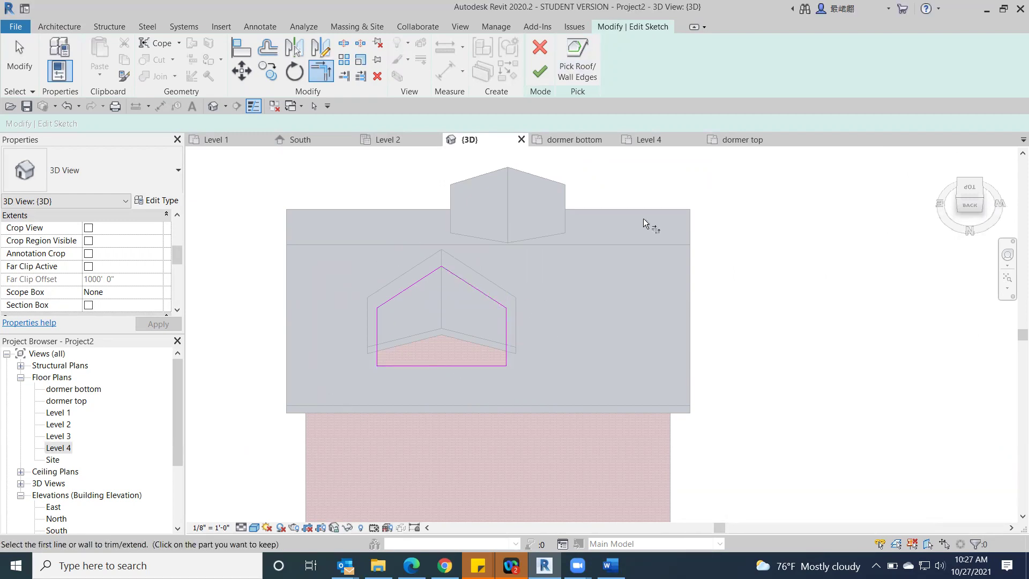
Finish the dormer opening and unjoin the wall and roof elements that conflict with it.
left_click(540, 72)
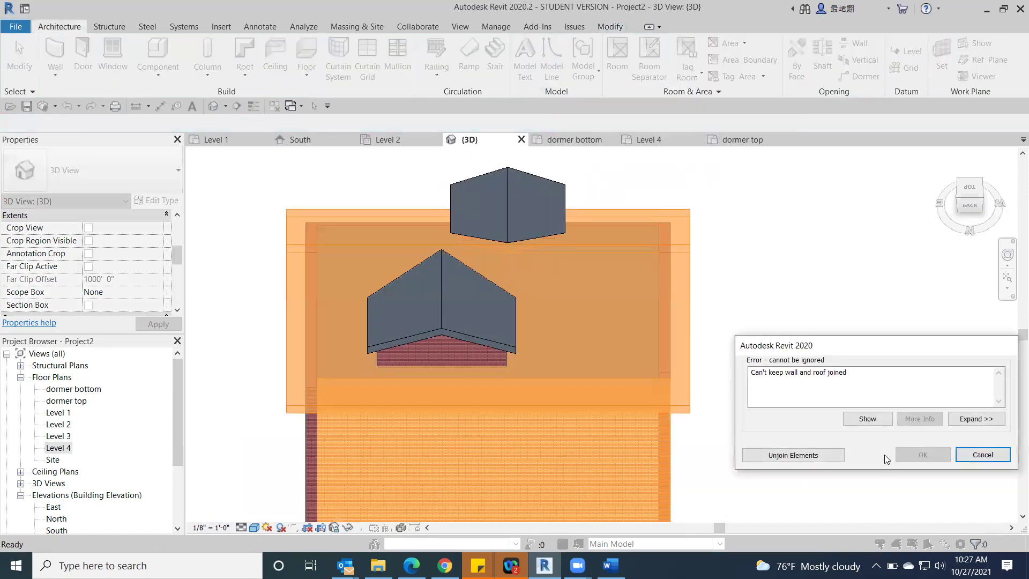
left_click(811, 460)
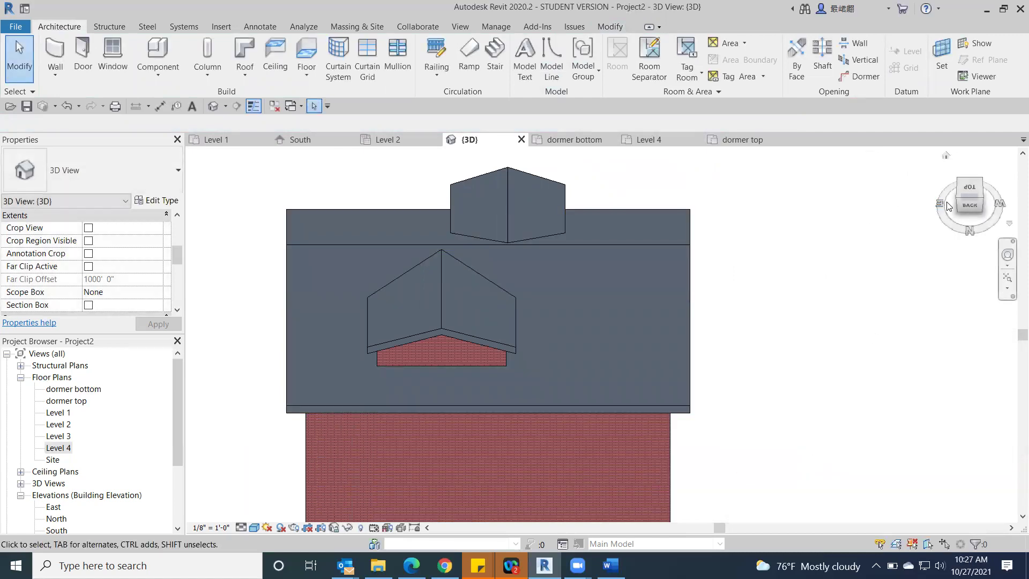
Temporarily hide the back dormer's roof and inspect the opening cut in the main roof.
mouse_move(957, 204)
left_mouse_down()
mouse_move(217, 518)
mouse_move(263, 515)
mouse_move(252, 516)
mouse_move(772, 185)
mouse_move(709, 169)
mouse_move(846, 170)
mouse_move(958, 208)
left_mouse_up()
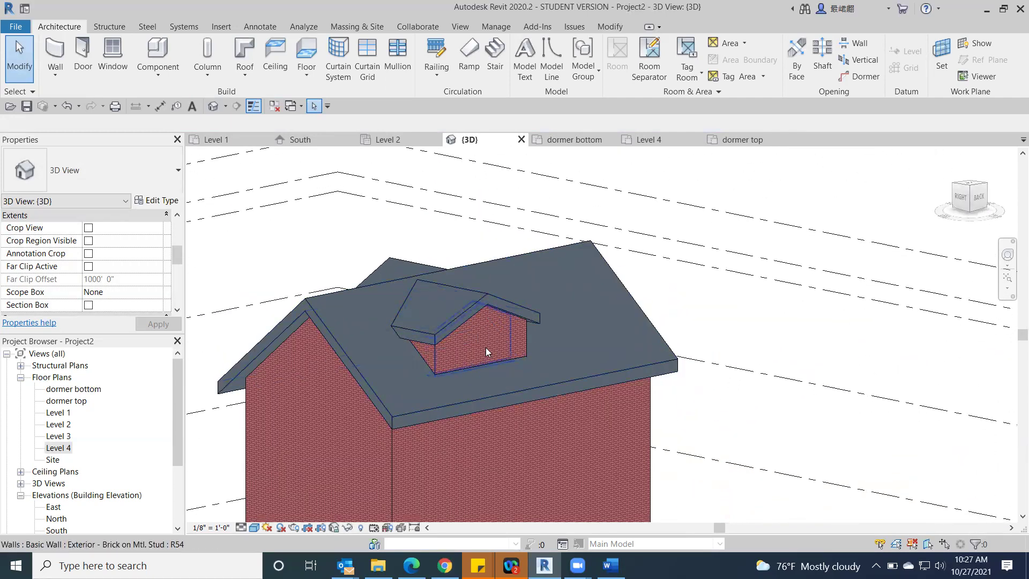
left_click(979, 199)
mouse_move(818, 221)
middle_mouse_down("shift")
mouse_move(638, 213)
mouse_move(574, 195)
mouse_move(593, 241)
mouse_move(827, 252)
mouse_move(972, 220)
middle_mouse_up("shift")
left_click(971, 215)
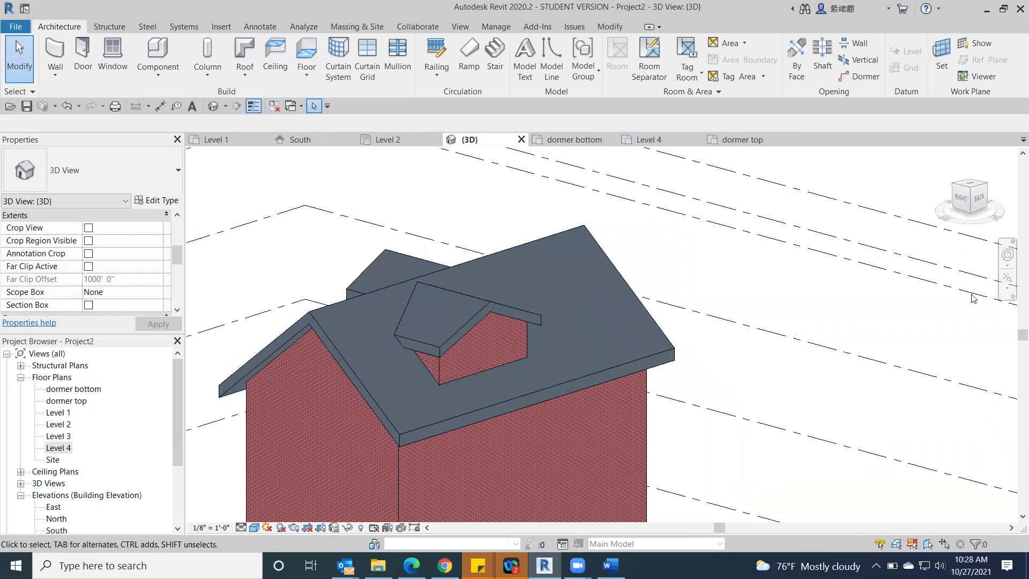
left_click(975, 198)
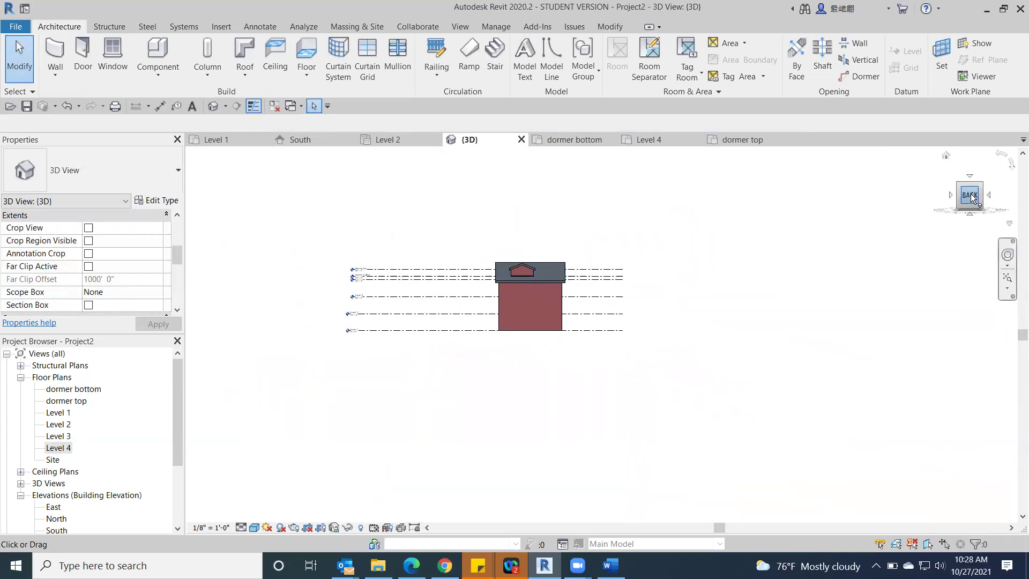
scroll(625, 335, "up", 8)
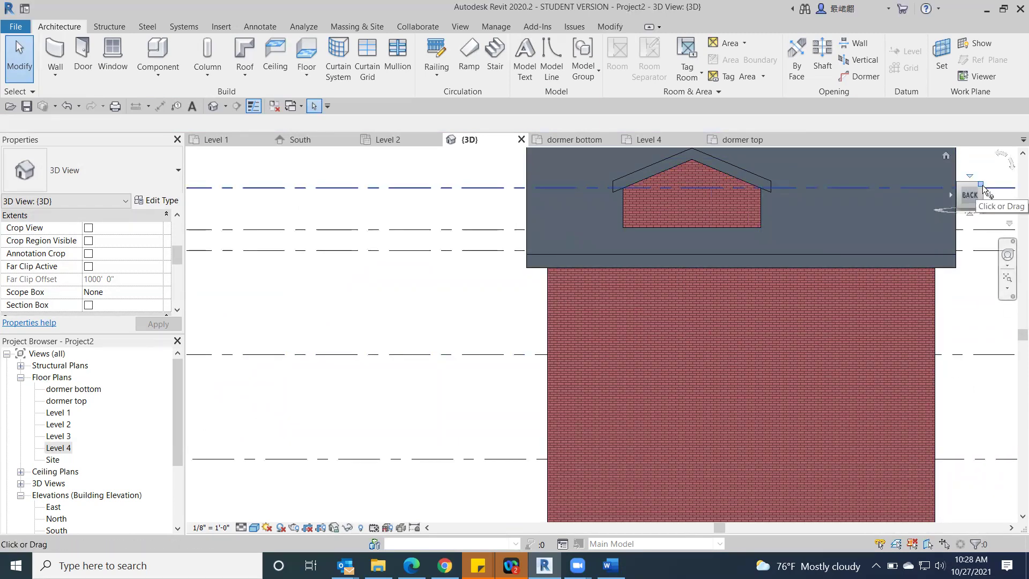
left_click_drag(985, 190, 751, 314)
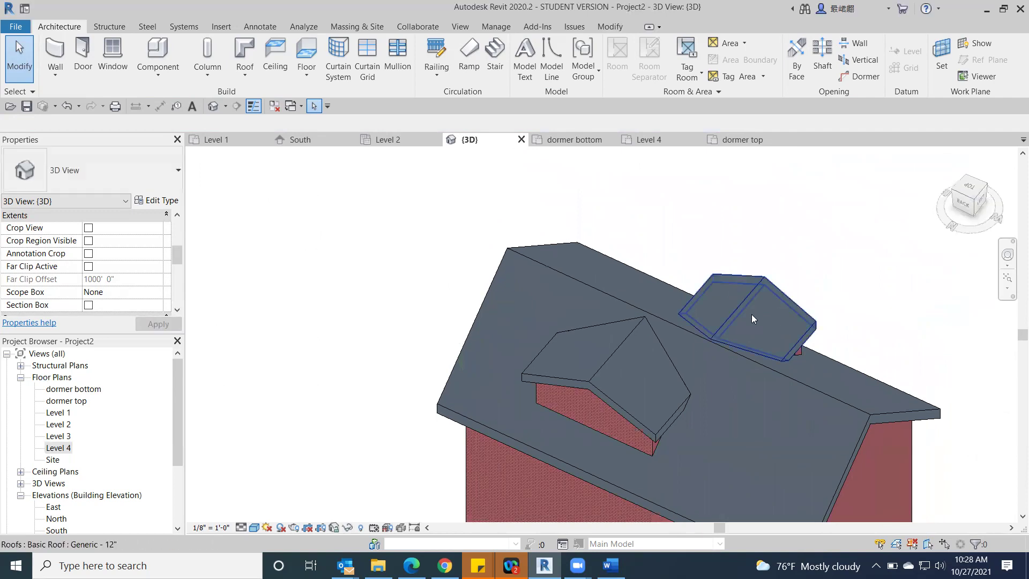
left_click(638, 374)
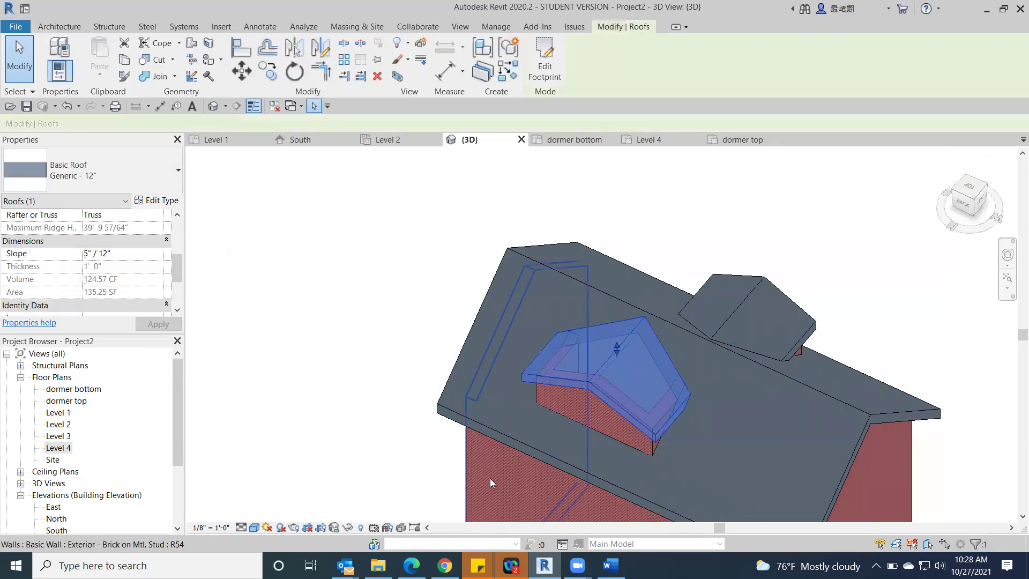
left_click(346, 527)
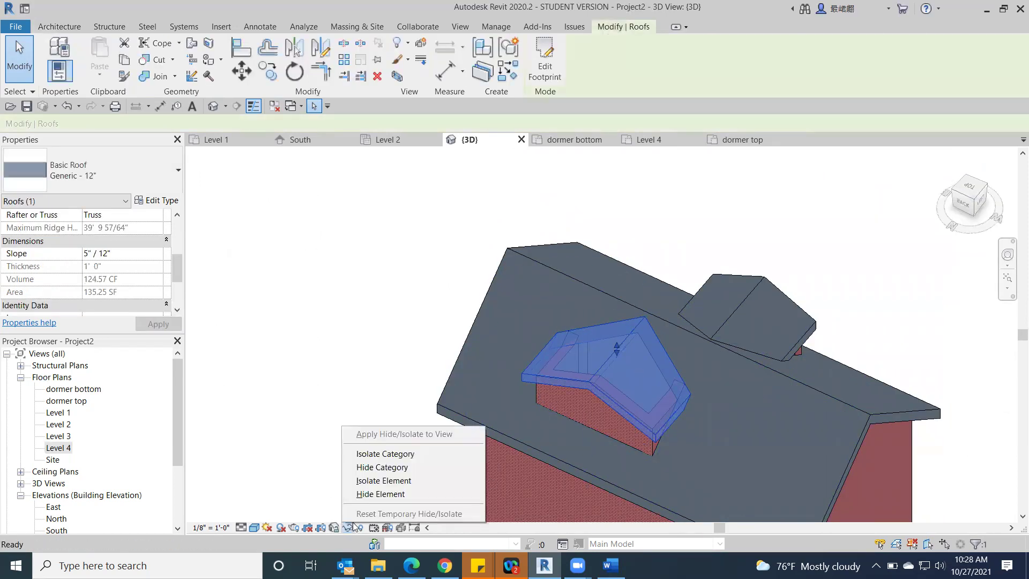
left_click(364, 494)
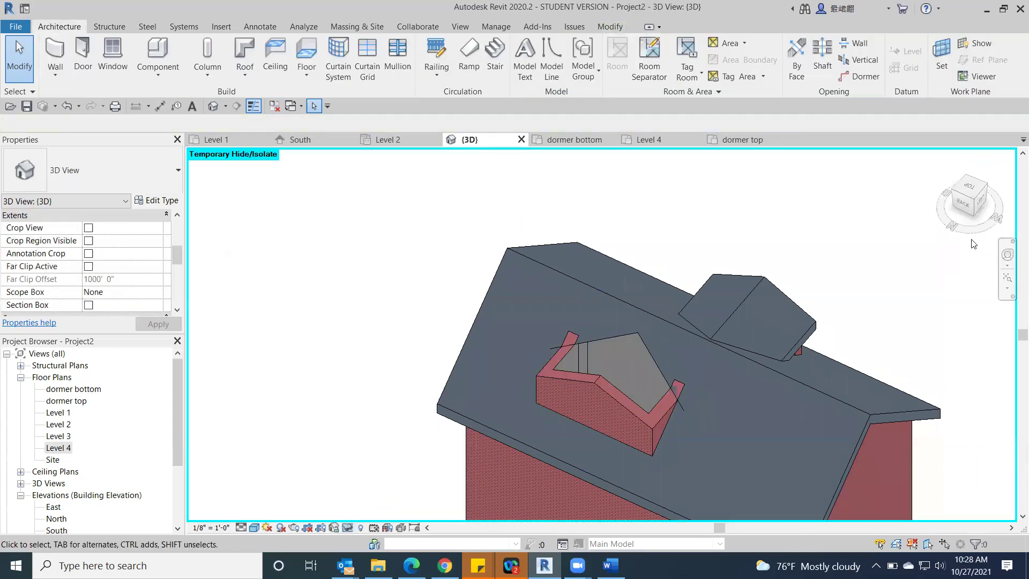
mouse_move(964, 213)
left_mouse_down()
mouse_move(954, 221)
mouse_move(969, 166)
left_mouse_up()
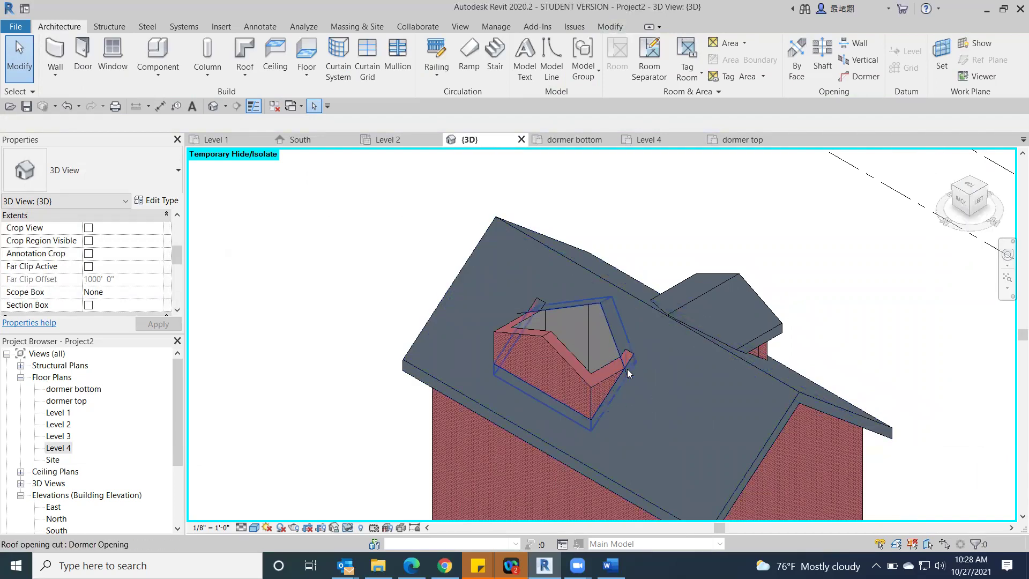
Reset the temporary hide to restore the back dormer's roof and view the whole building from the back.
left_click(347, 528)
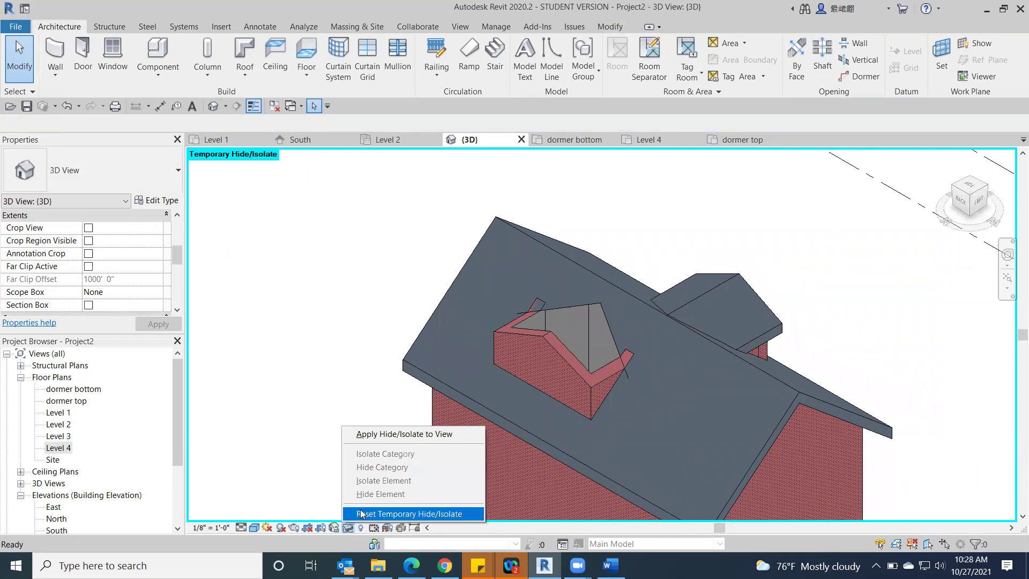
left_click(361, 513)
mouse_move(972, 200)
left_mouse_down()
mouse_move(995, 178)
mouse_move(281, 160)
mouse_move(328, 167)
mouse_move(335, 199)
left_mouse_up()
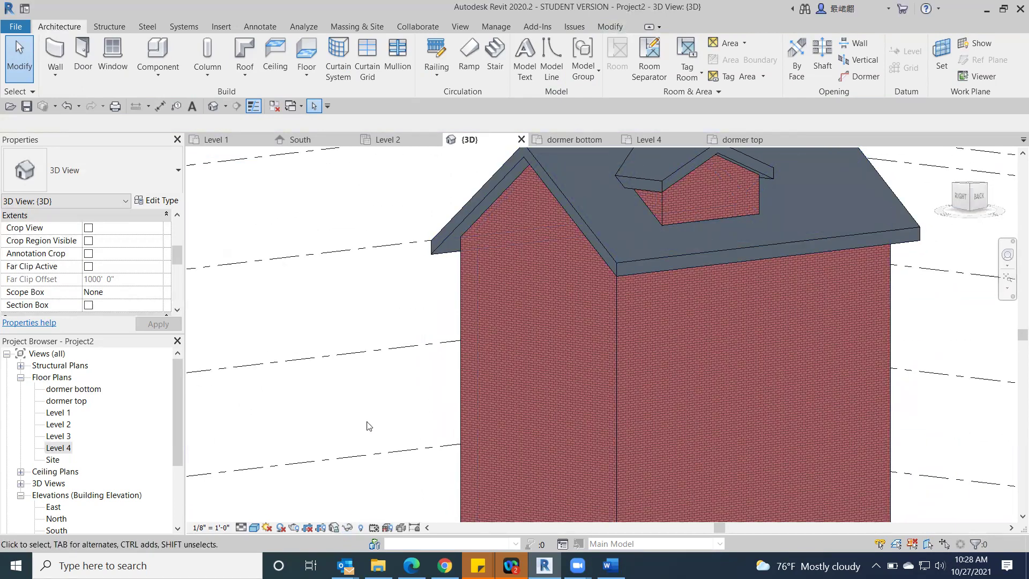
scroll(369, 426, "down", 3)
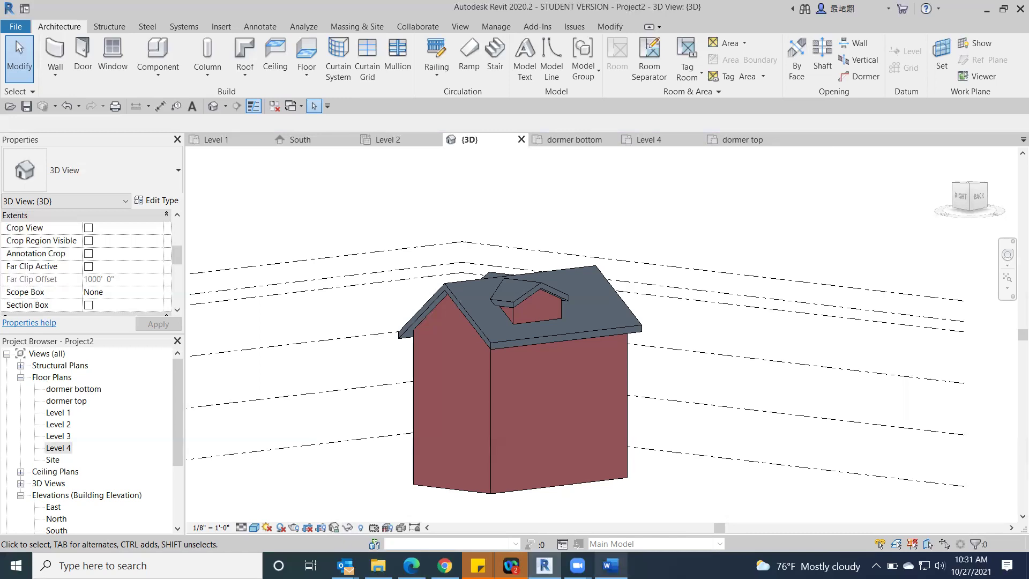
Switch to the Class 16 document in Word to review the dormer window outline.
left_click(611, 566)
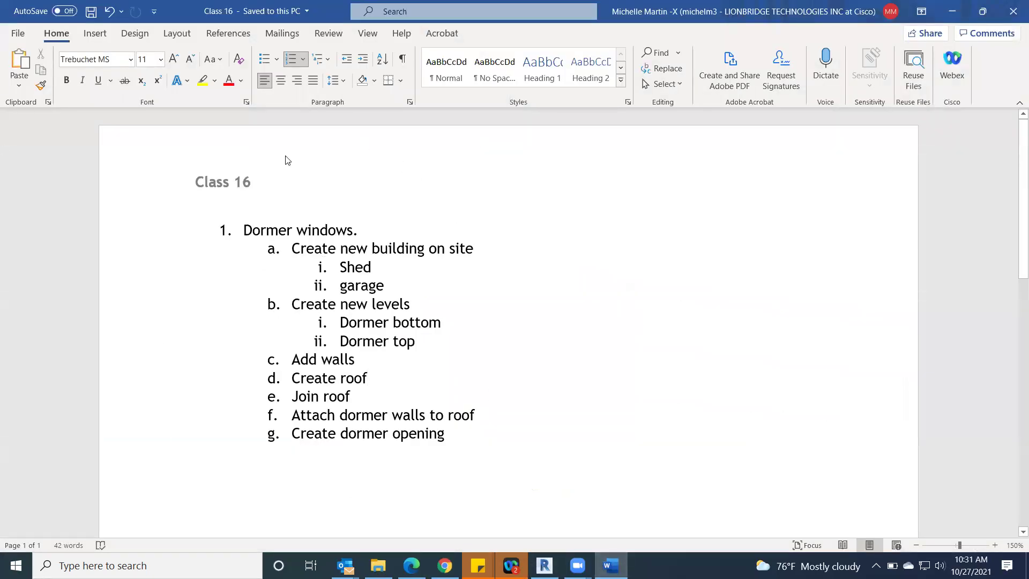